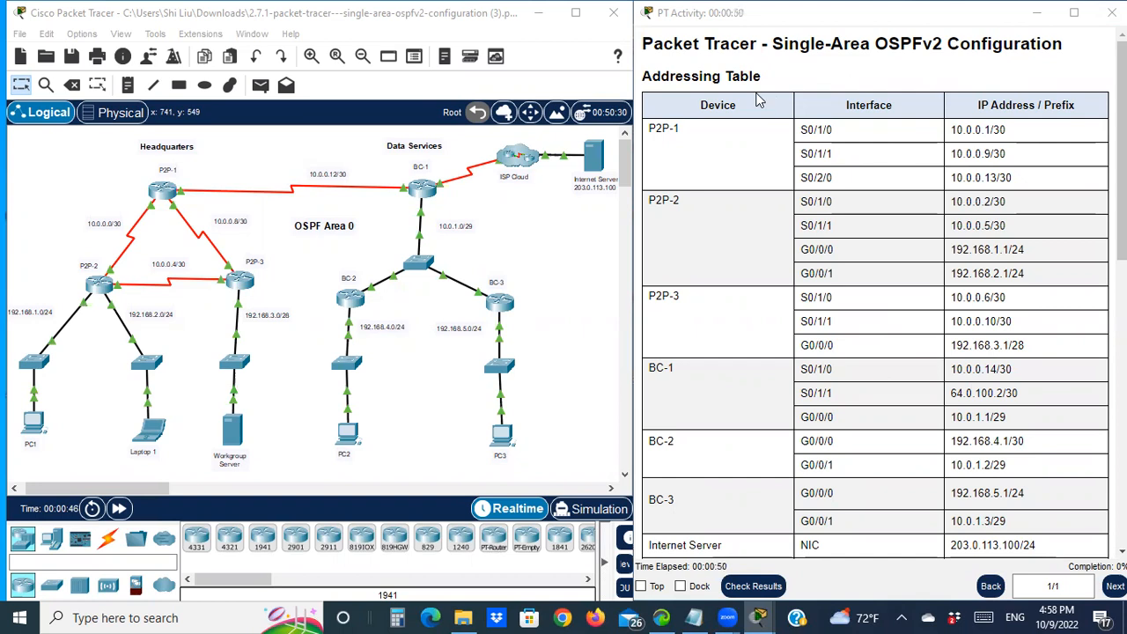
Read through the activity's addressing table, objectives, background and OSPF configuration requirements.
scroll(705, 249, "down", 5)
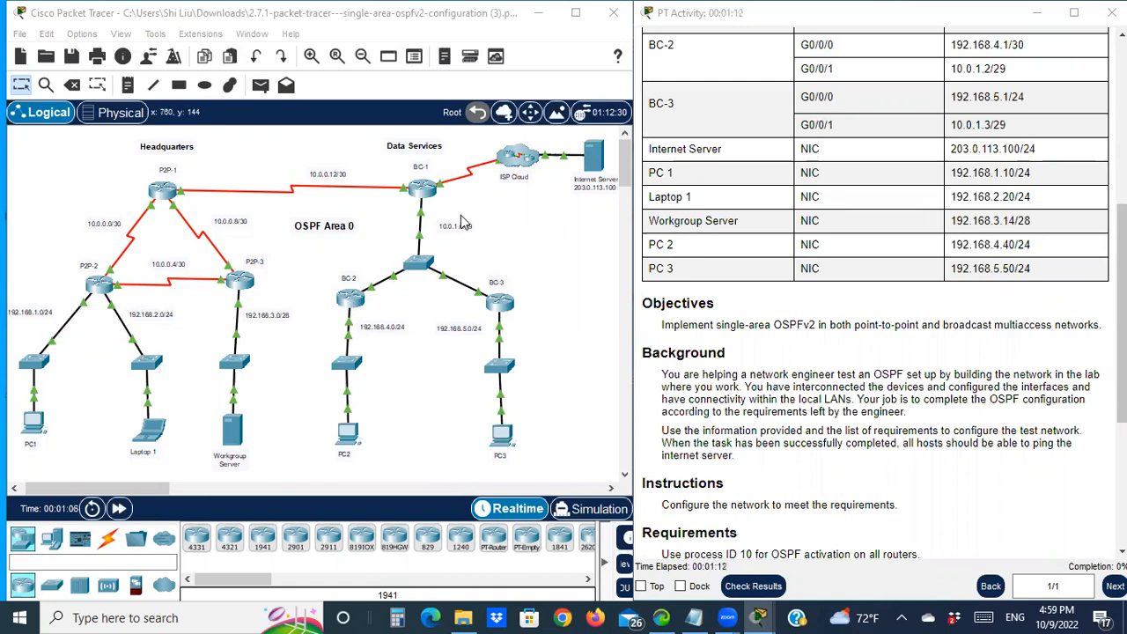
scroll(692, 345, "down", 1)
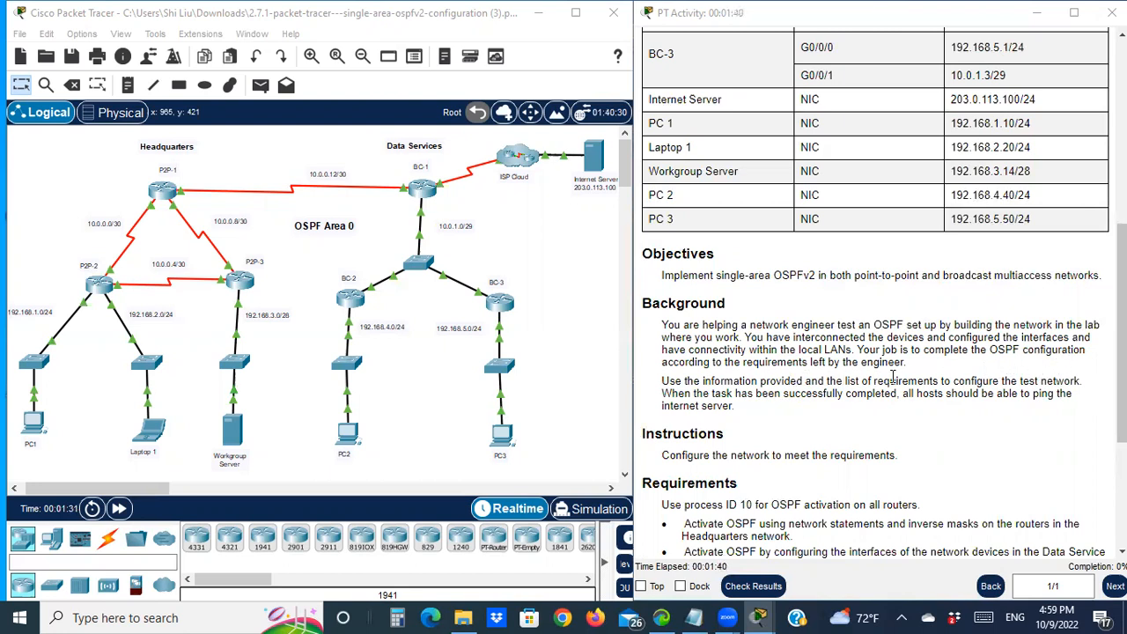
scroll(908, 381, "down", 3)
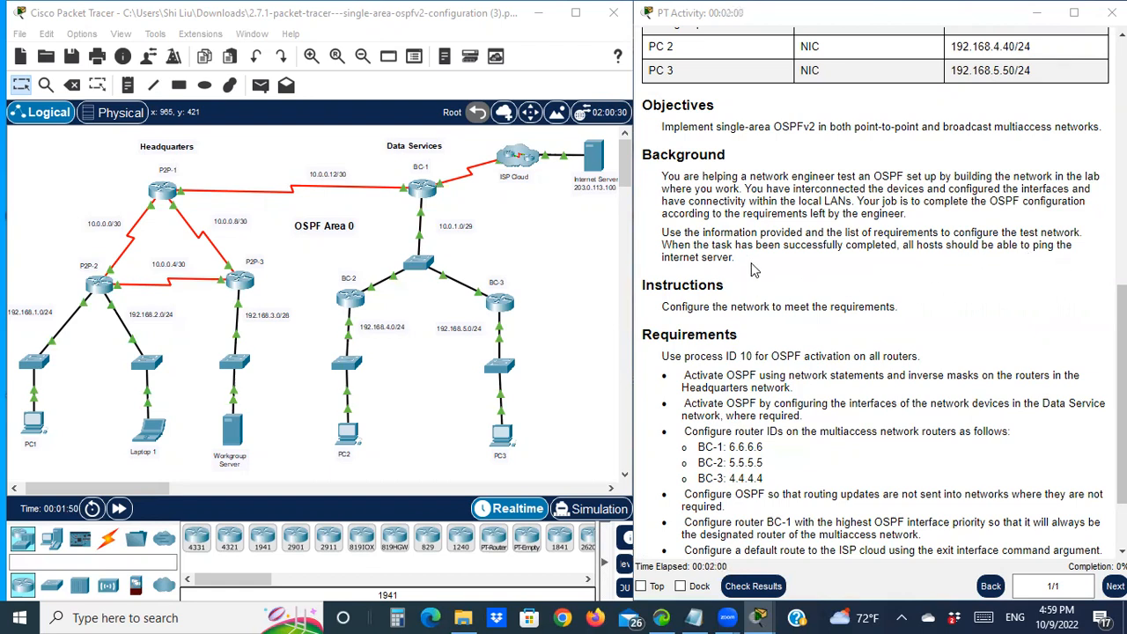
scroll(753, 273, "down", 3)
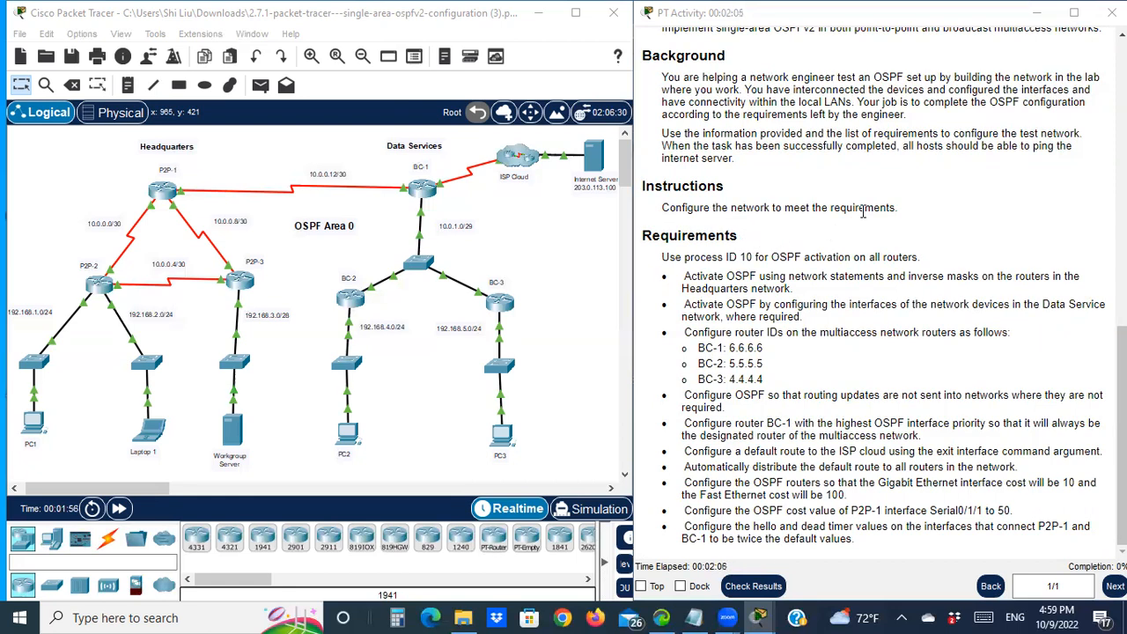
left_click_drag(644, 236, 753, 236)
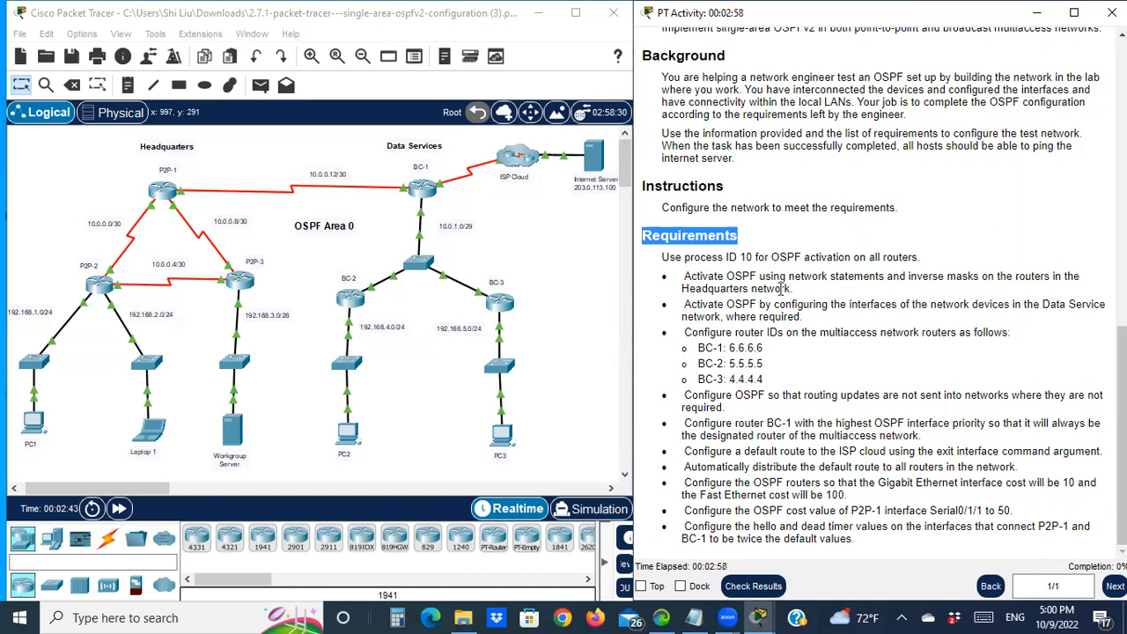
Open the command line of router P2P-1 and enter global configuration mode.
left_click(161, 196)
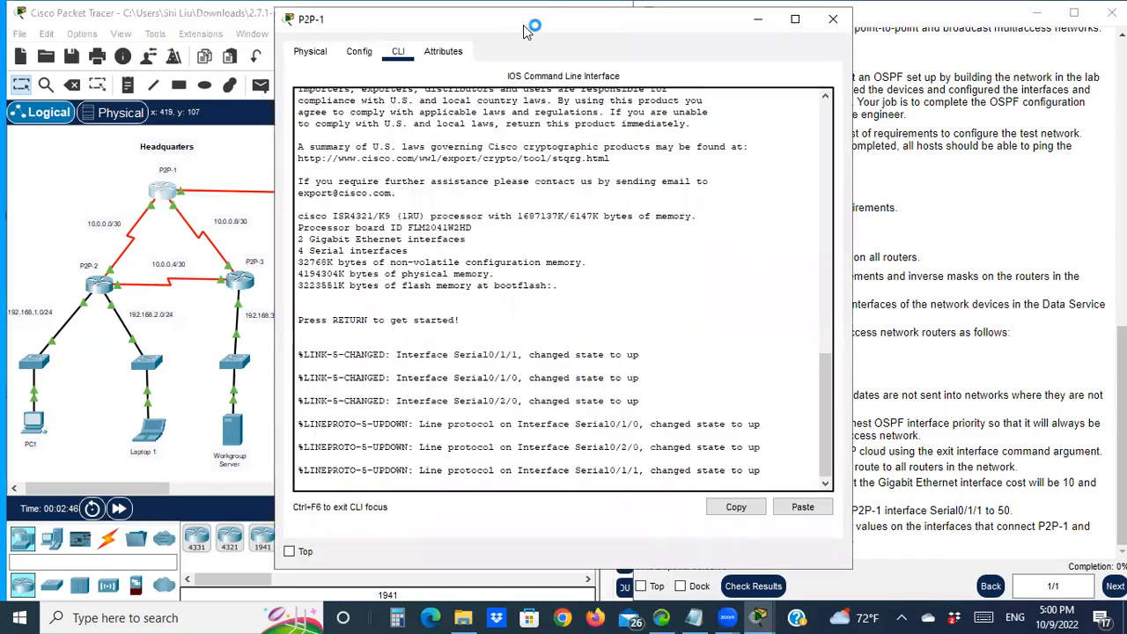
left_click_drag(518, 31, 257, 28)
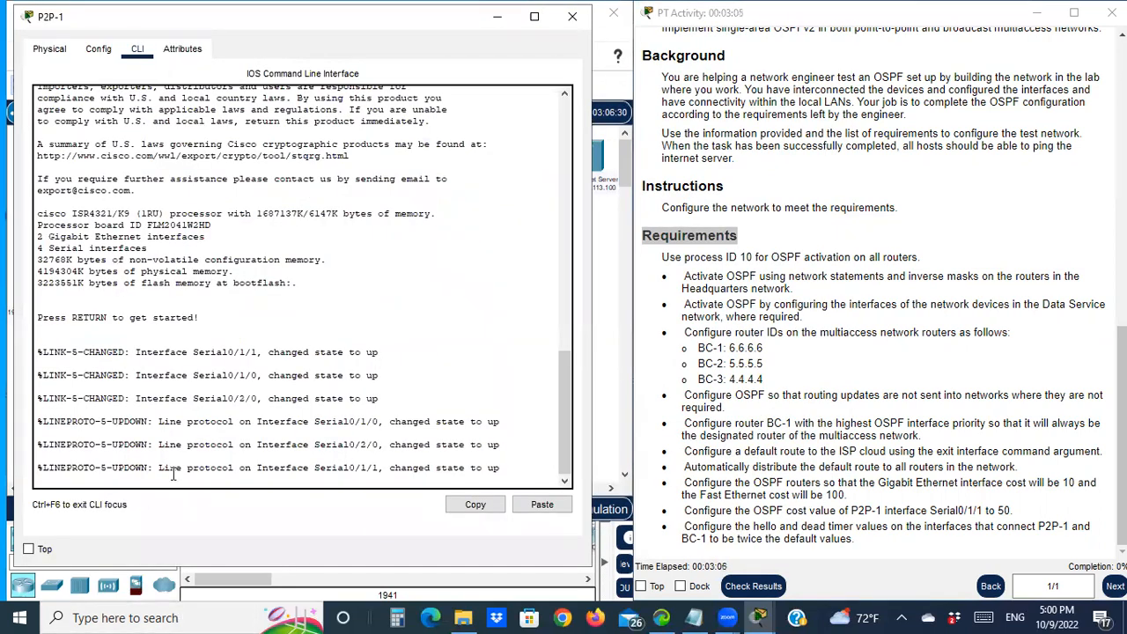
key("Return")
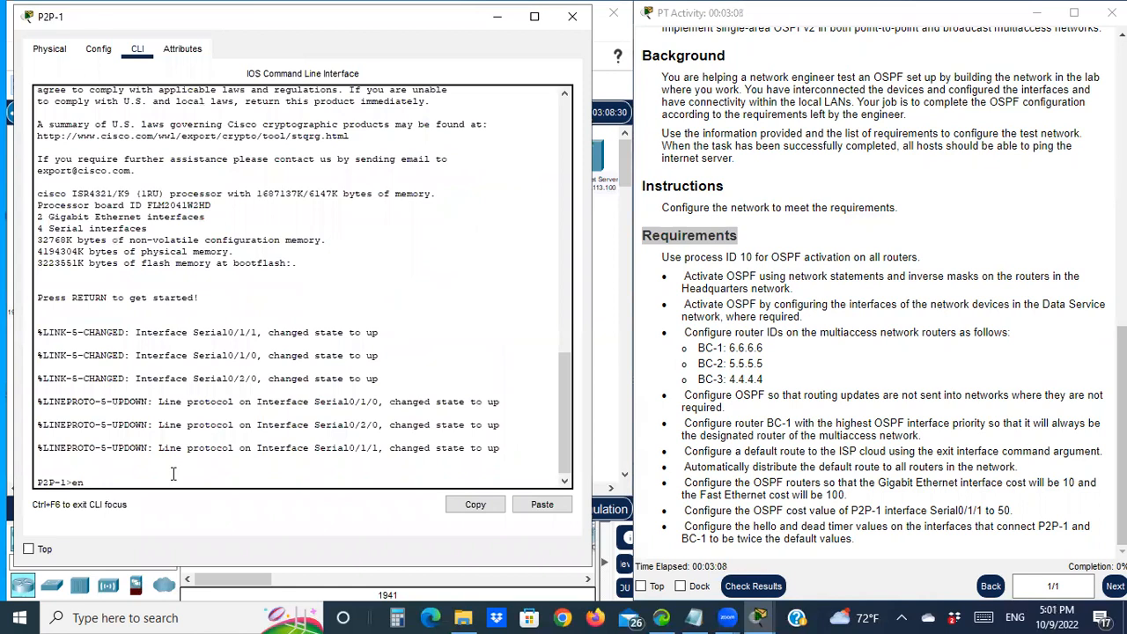
type("en")
key("Return")
type("conf t")
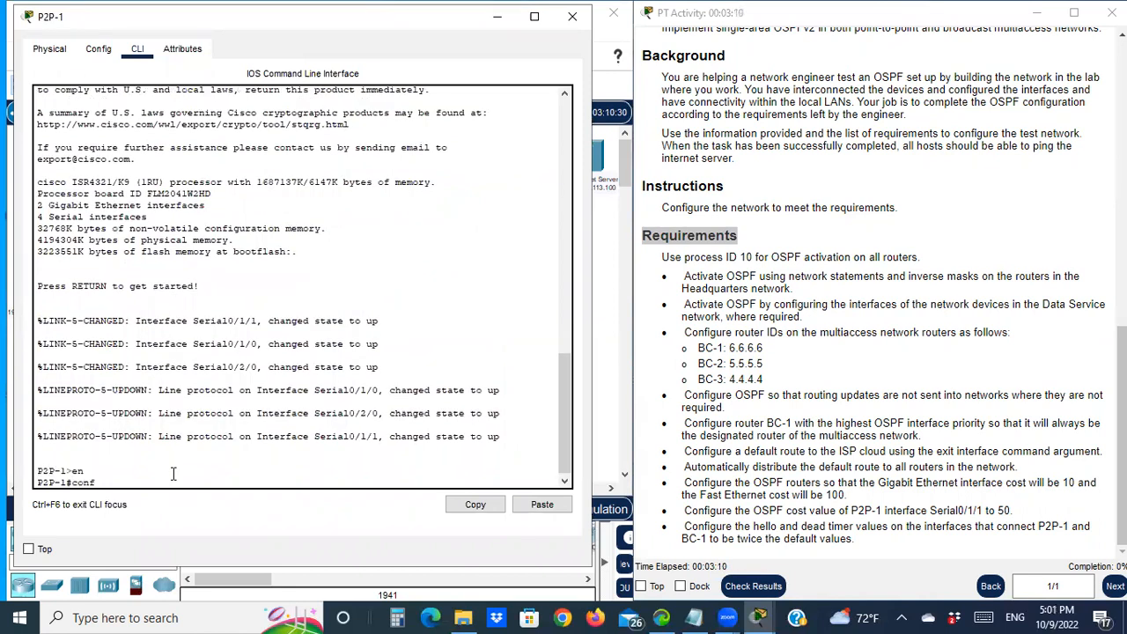
key("Return")
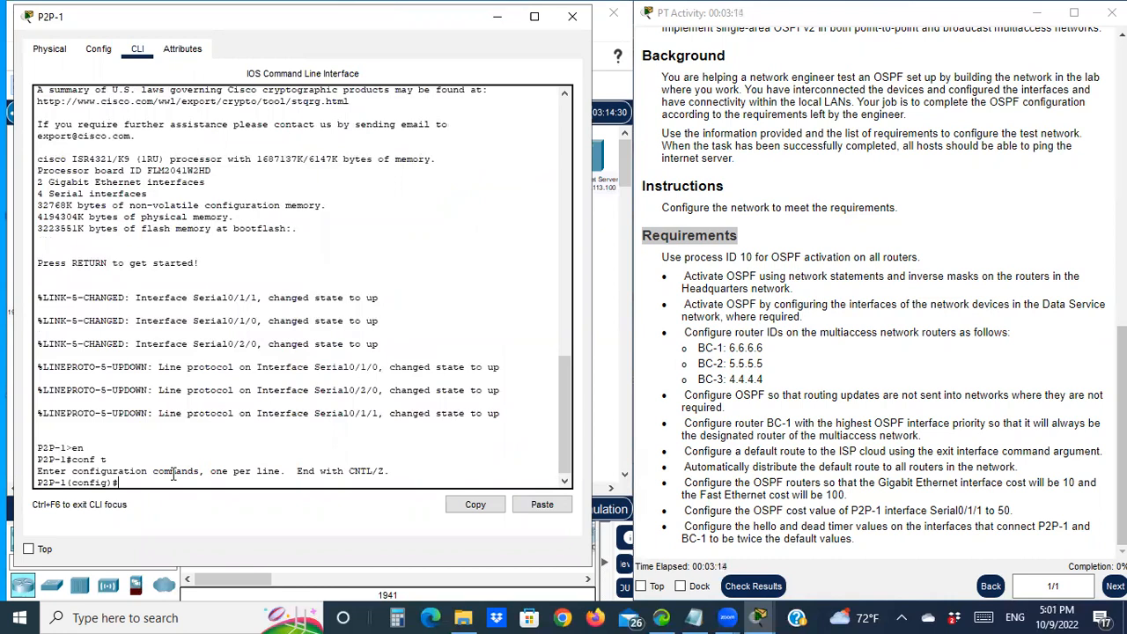
Start OSPF routing with process ID 10 on P2P-1.
type("ro")
type("uter ospf 10")
key("Return")
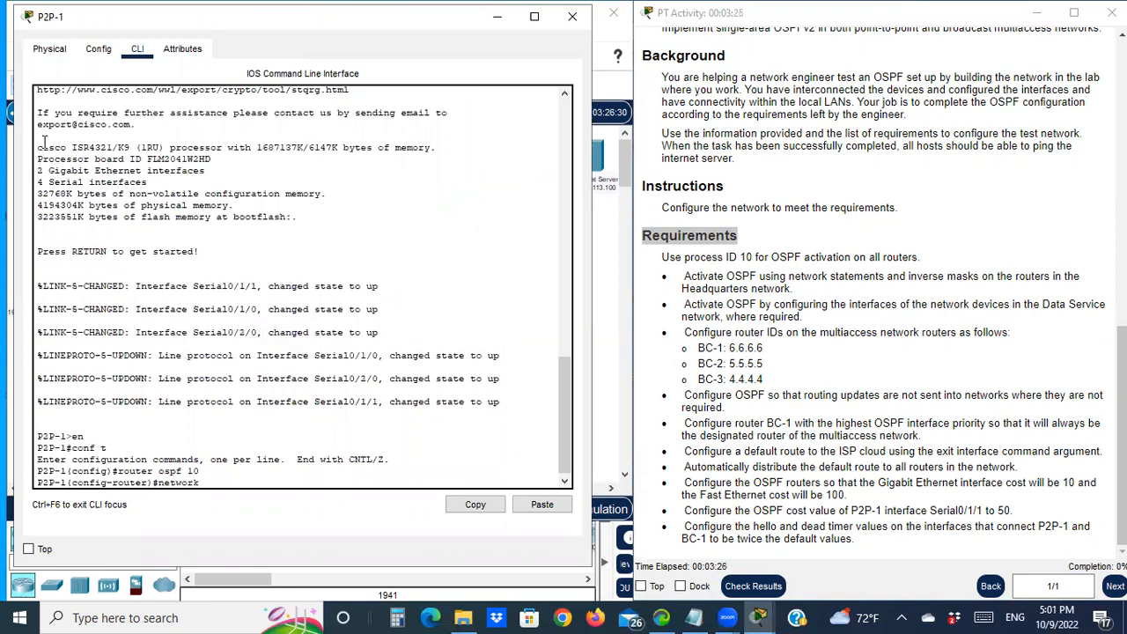
Examine the topology and P2P-1's addresses, and review the /30 inverse mask calculation in the Notepad file "Wildcard mask calculation".
left_click_drag(279, 19, 268, 382)
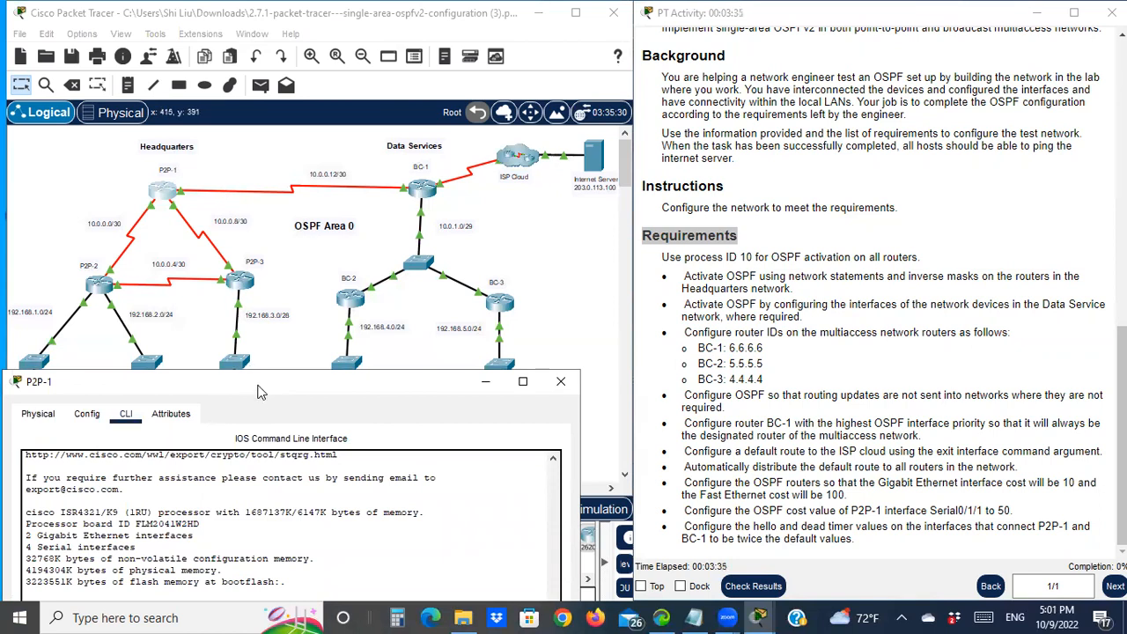
left_click_drag(258, 391, 266, 97)
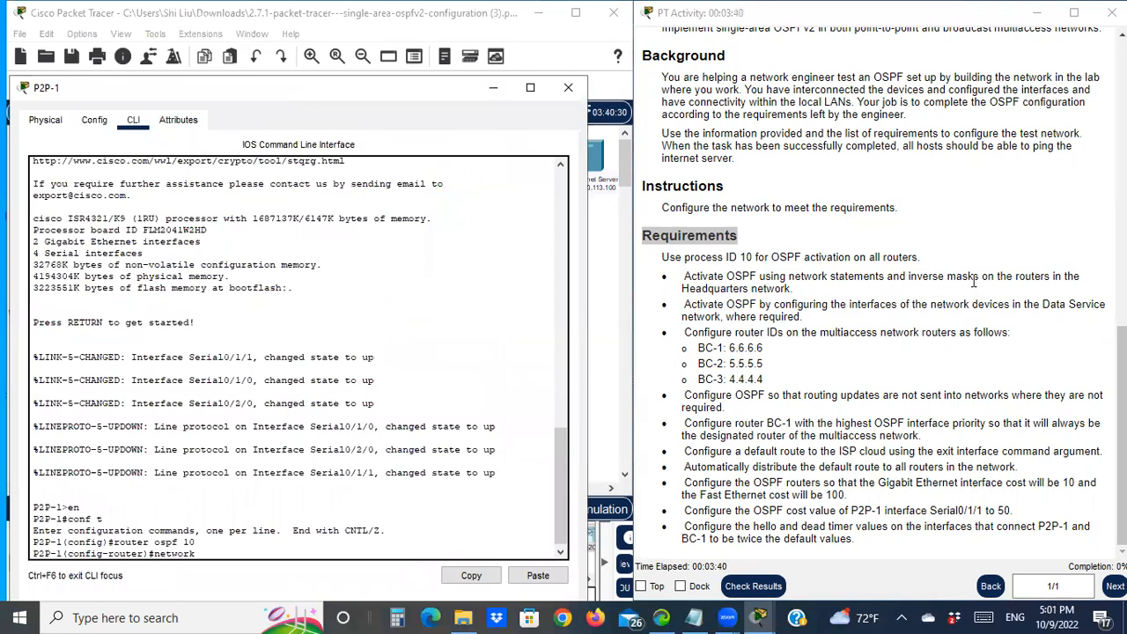
scroll(932, 278, "up", 8)
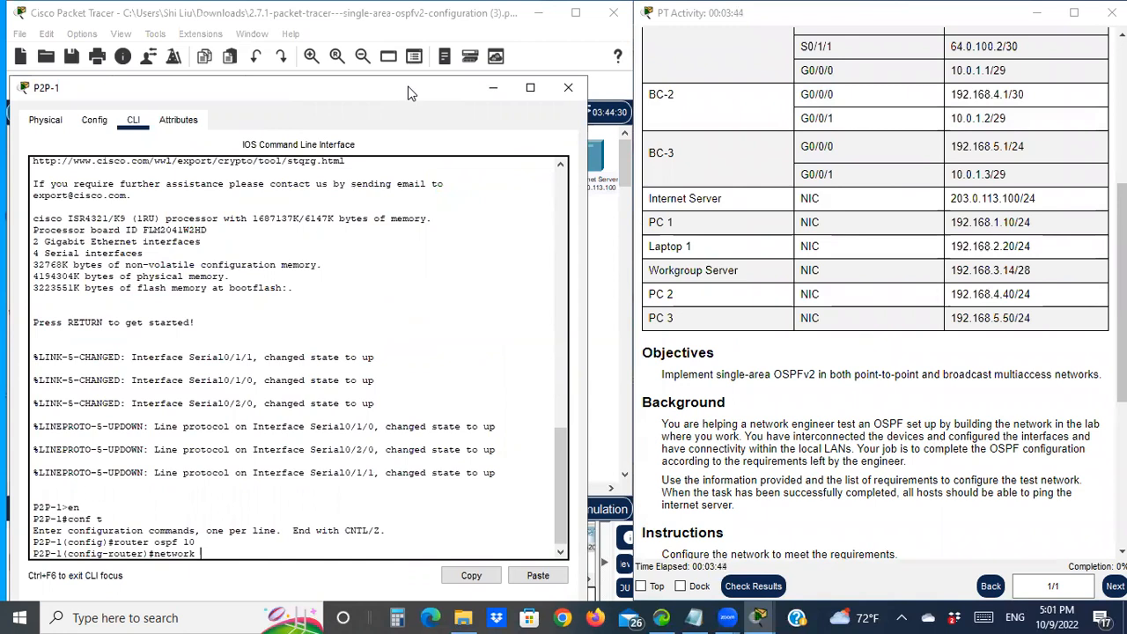
left_click_drag(408, 92, 415, 21)
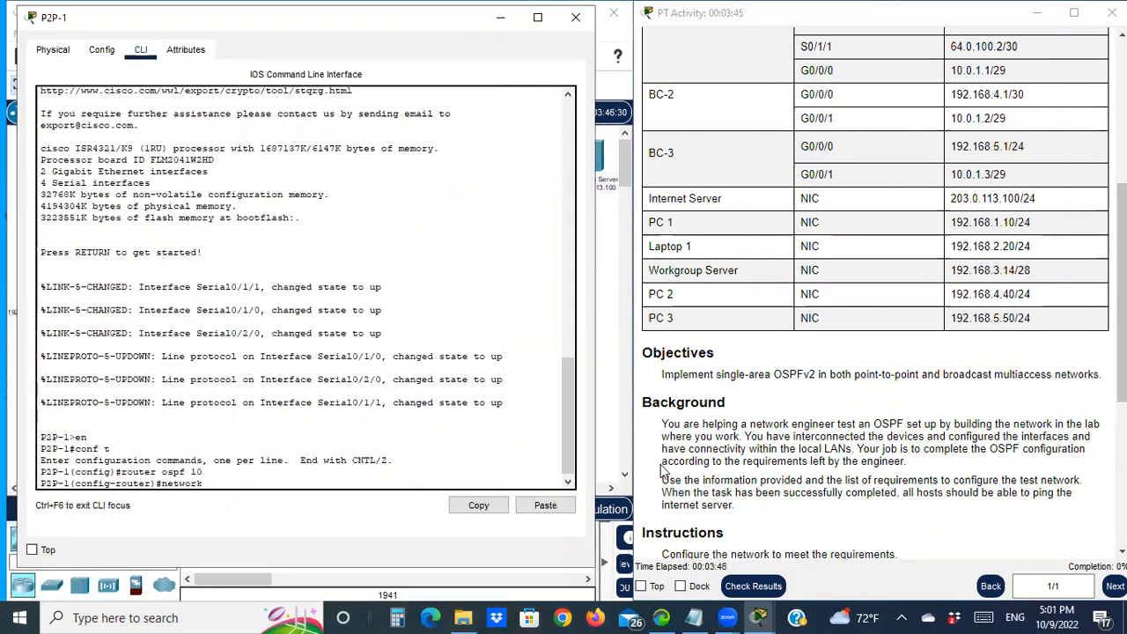
left_click(695, 617)
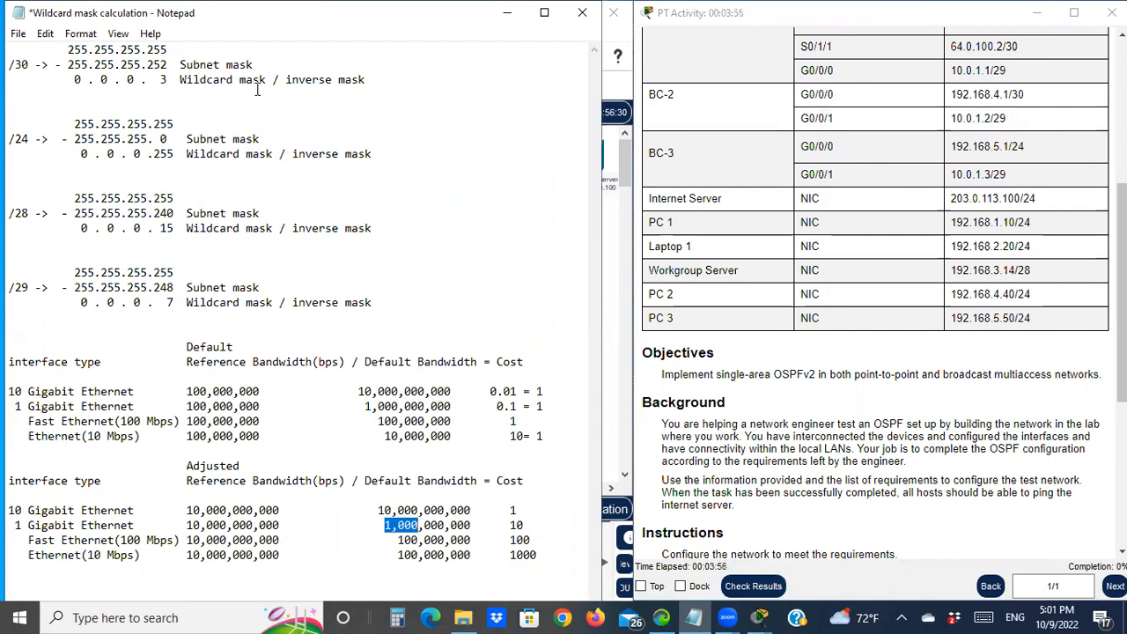
scroll(962, 171, "up", 4)
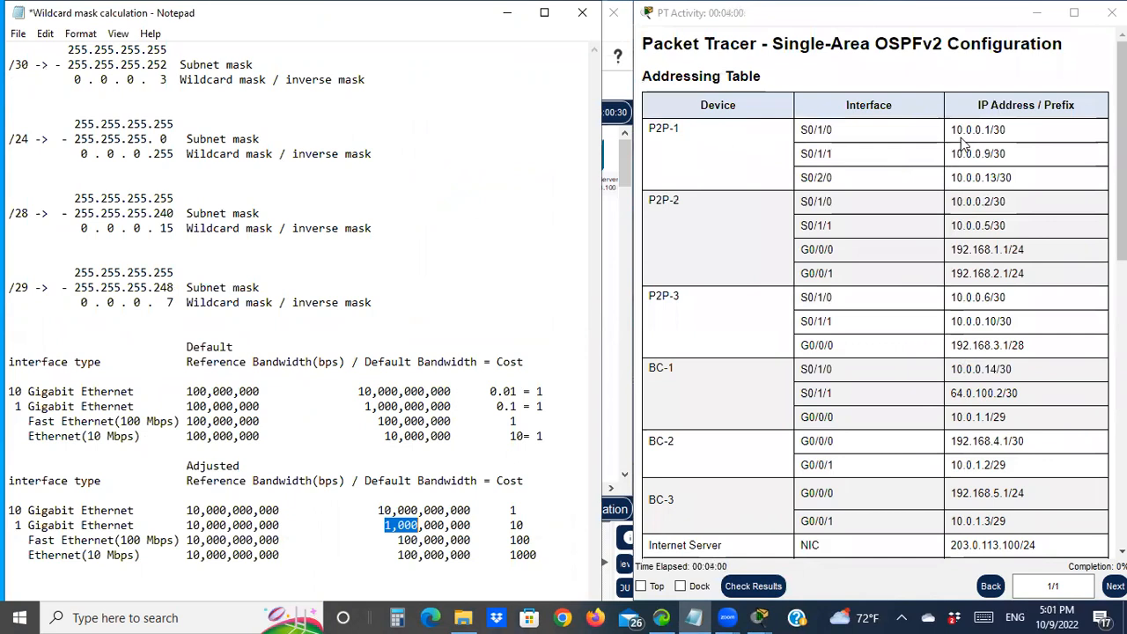
left_click_drag(957, 130, 1040, 168)
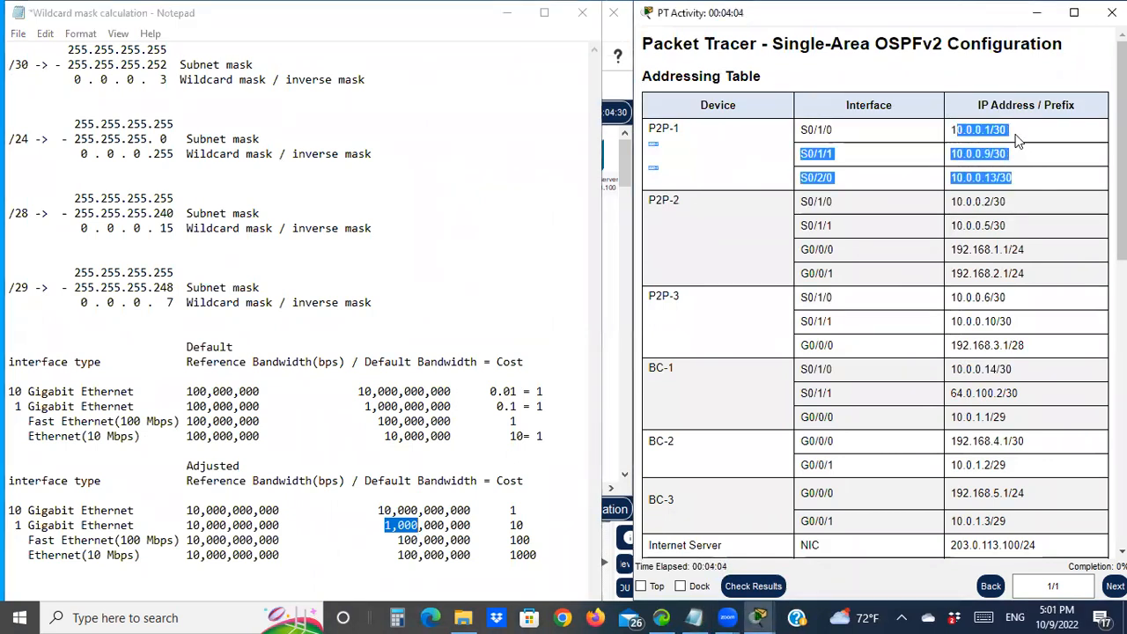
left_click(1010, 132)
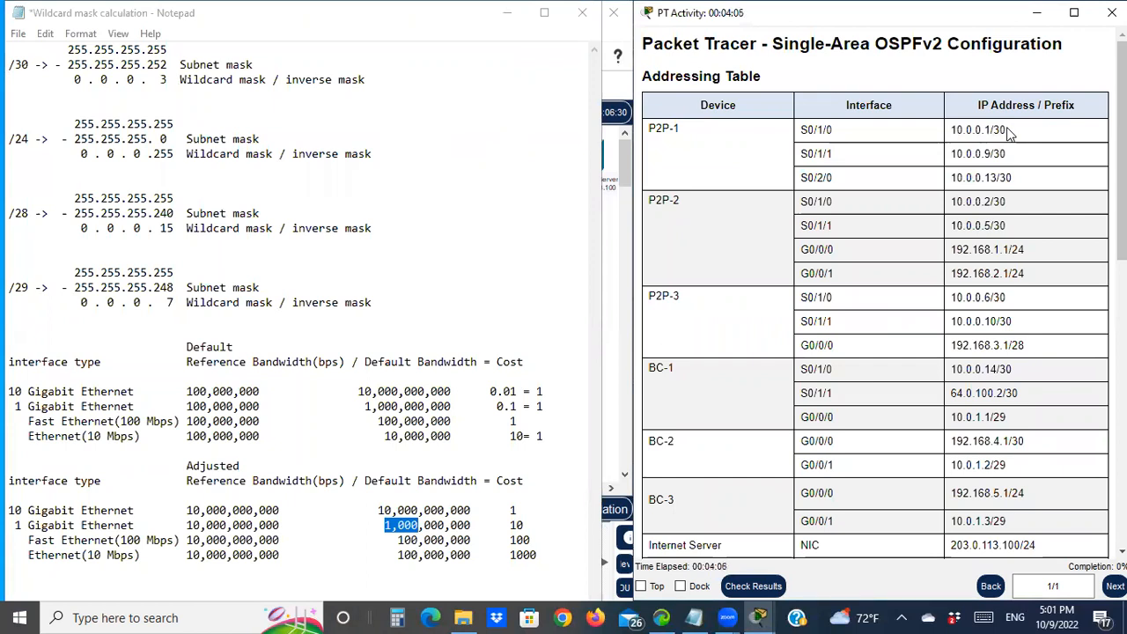
left_click_drag(1007, 130, 989, 131)
left_click(62, 65)
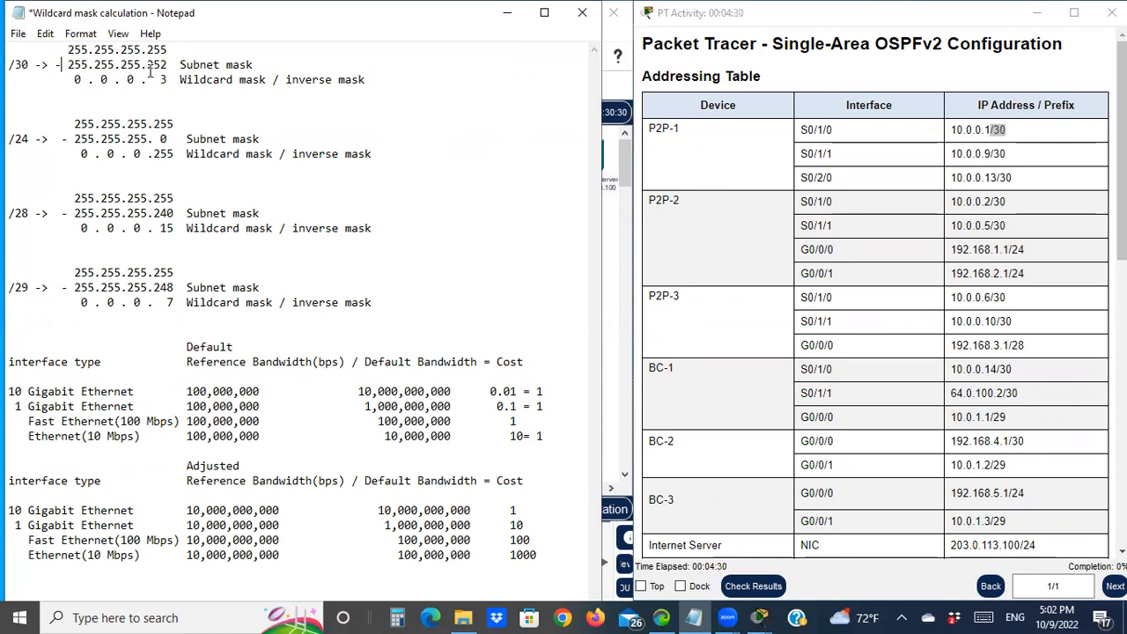
left_click_drag(181, 64, 259, 67)
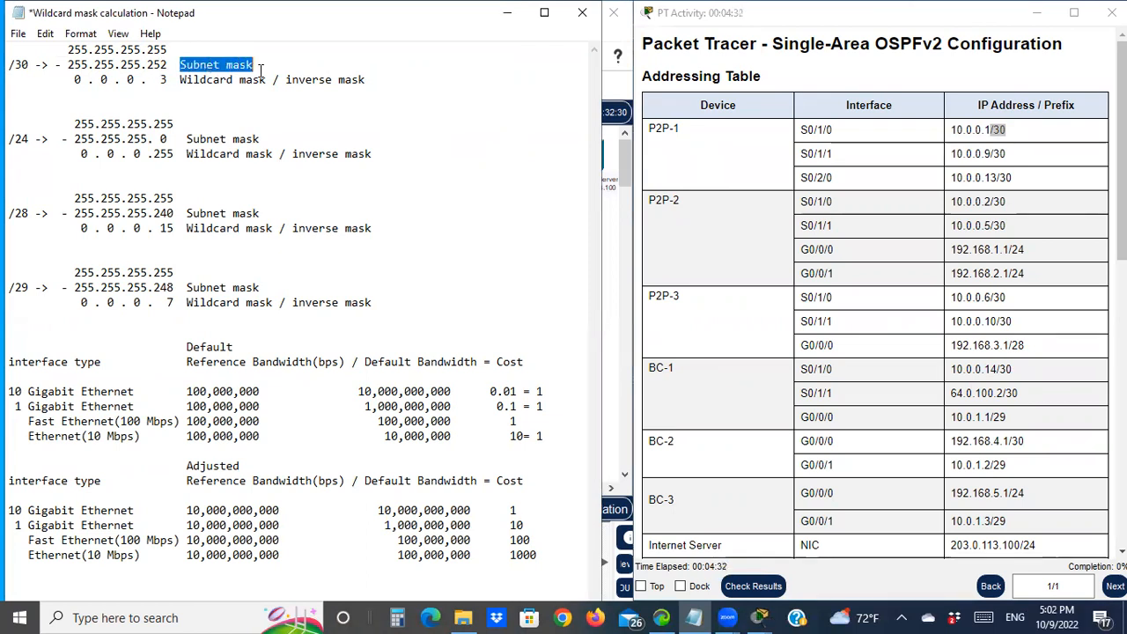
left_click_drag(168, 50, 63, 48)
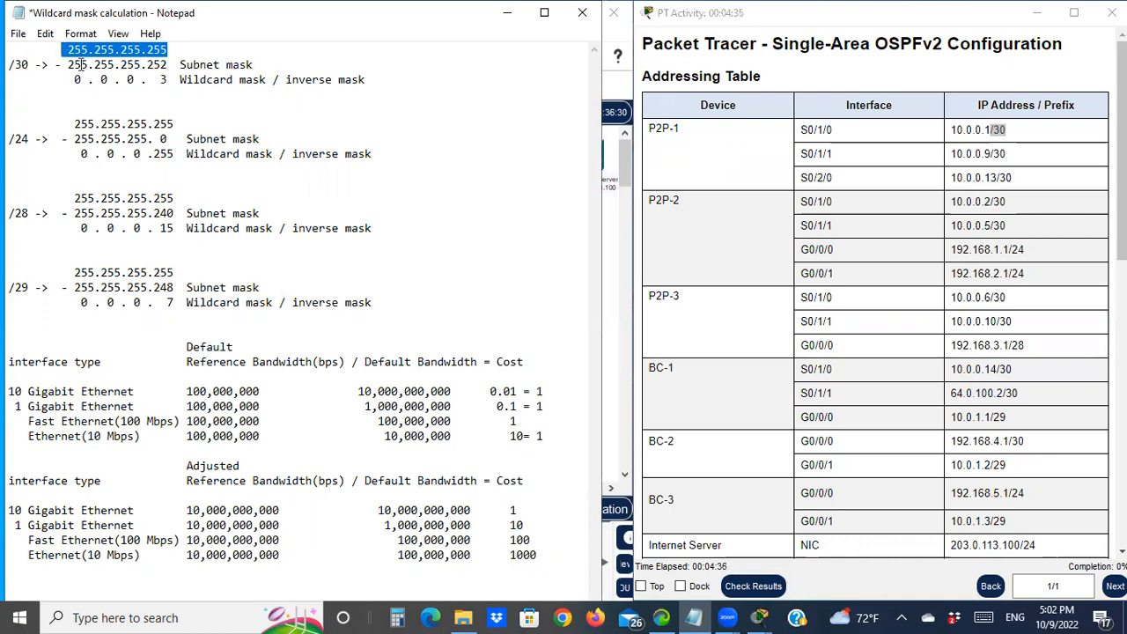
left_click_drag(69, 65, 170, 65)
left_click_drag(62, 49, 69, 50)
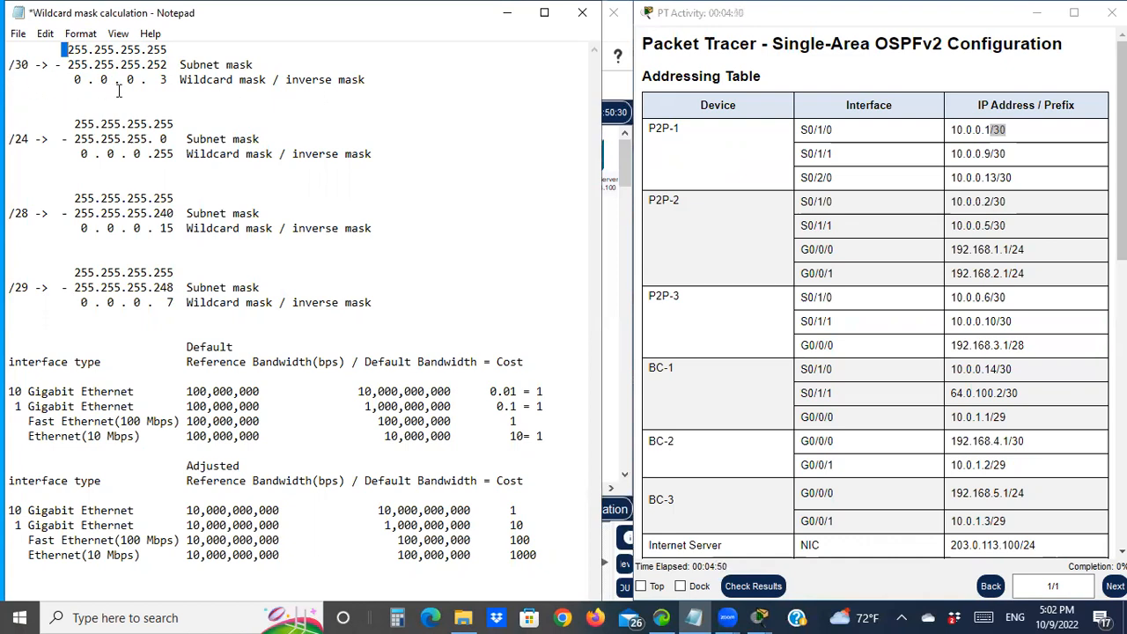
left_click(507, 21)
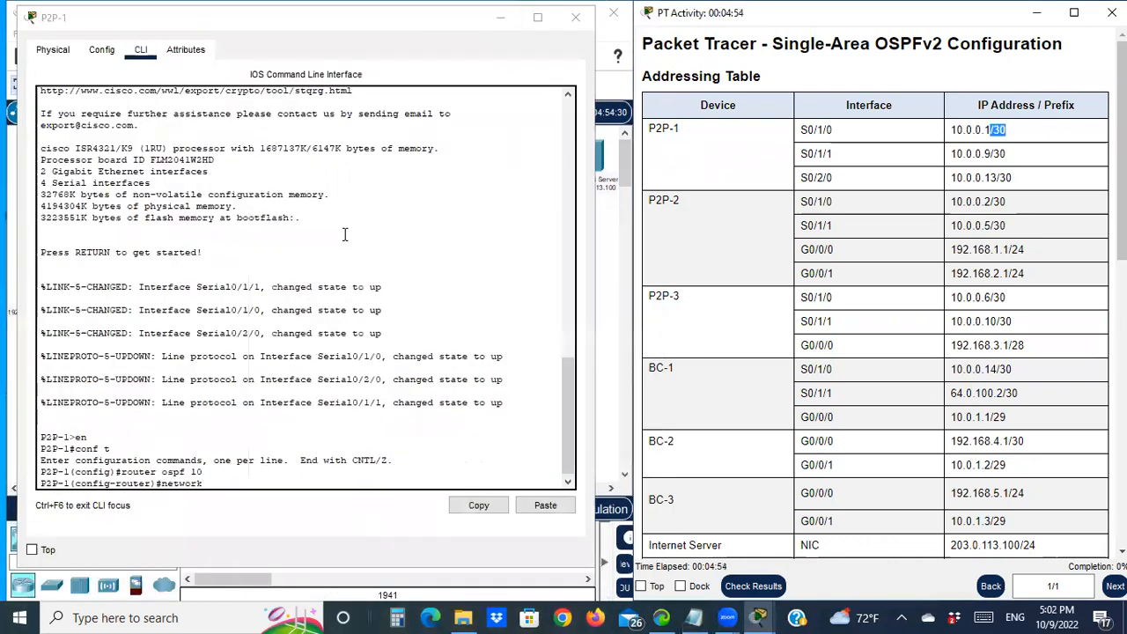
Add the S0/1/0 network statement on P2P-1 using 10.0.0.1 with inverse mask 0.0.0.3 in area 0.
left_click(223, 484)
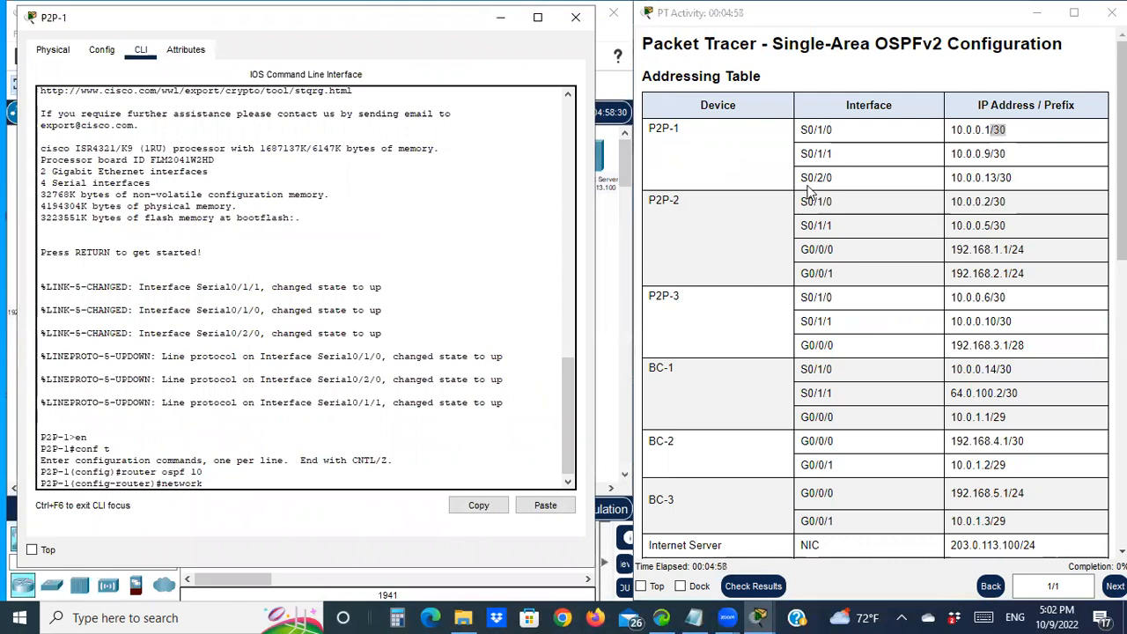
left_click(944, 141)
left_click_drag(950, 129, 989, 129)
right_click(979, 129)
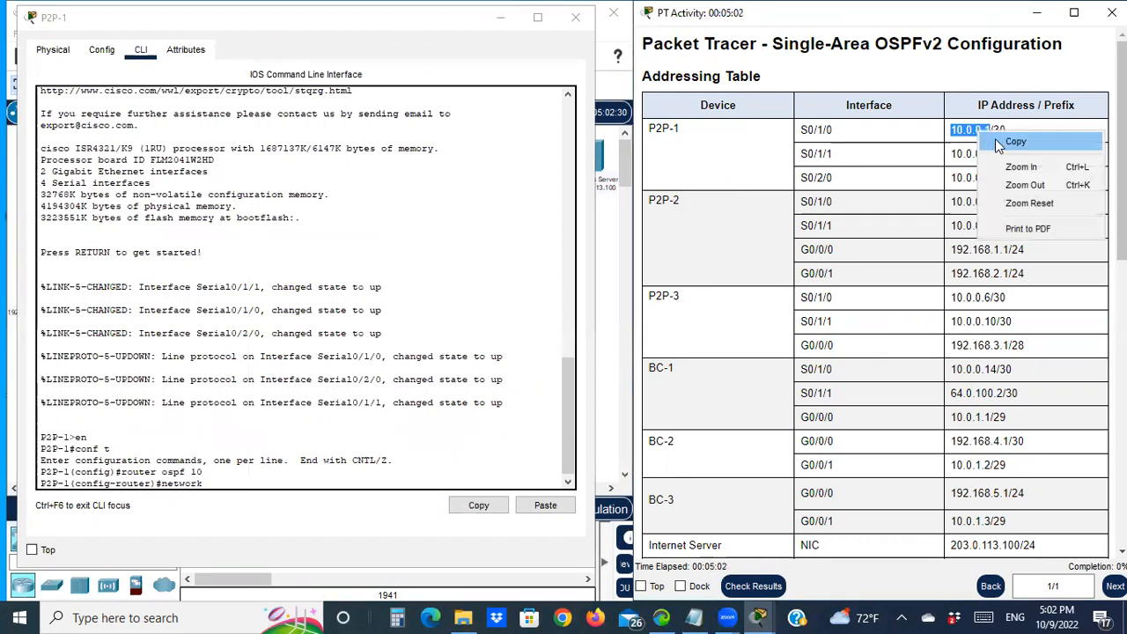
left_click(1014, 145)
left_click(219, 480)
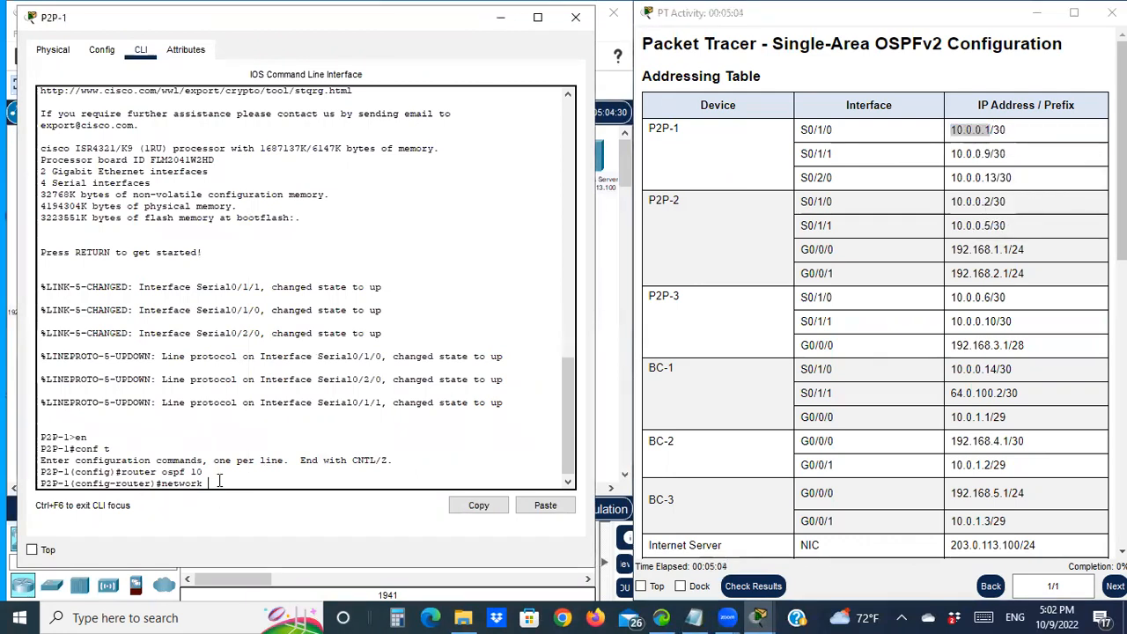
left_click(545, 506)
type("0.0.0.3")
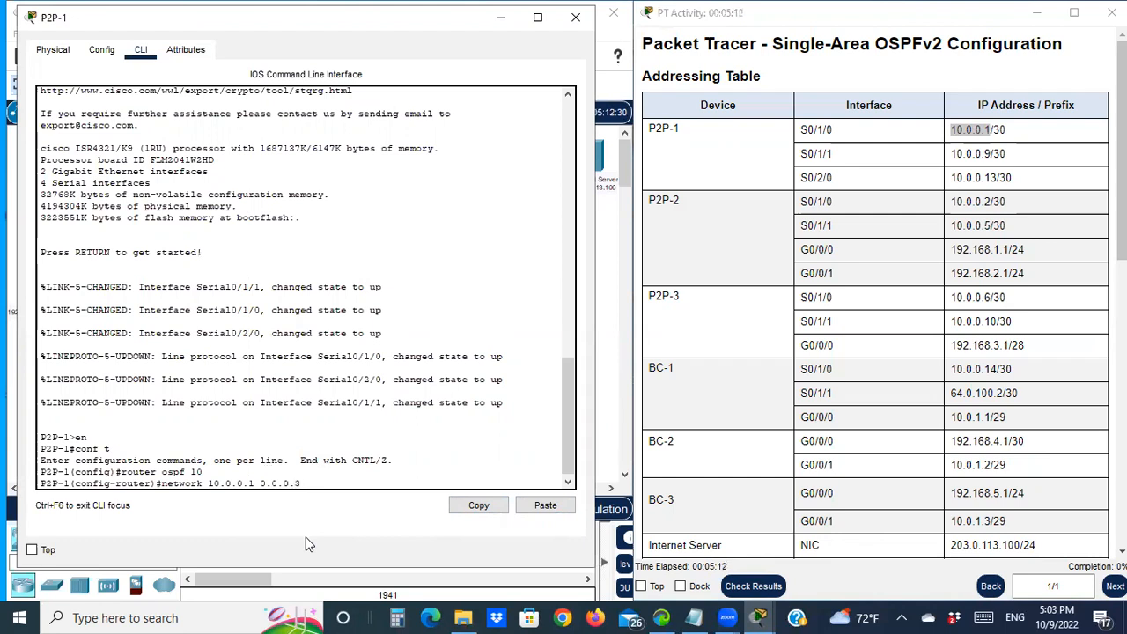
type(" area 0")
left_click_drag(774, 44, 925, 44)
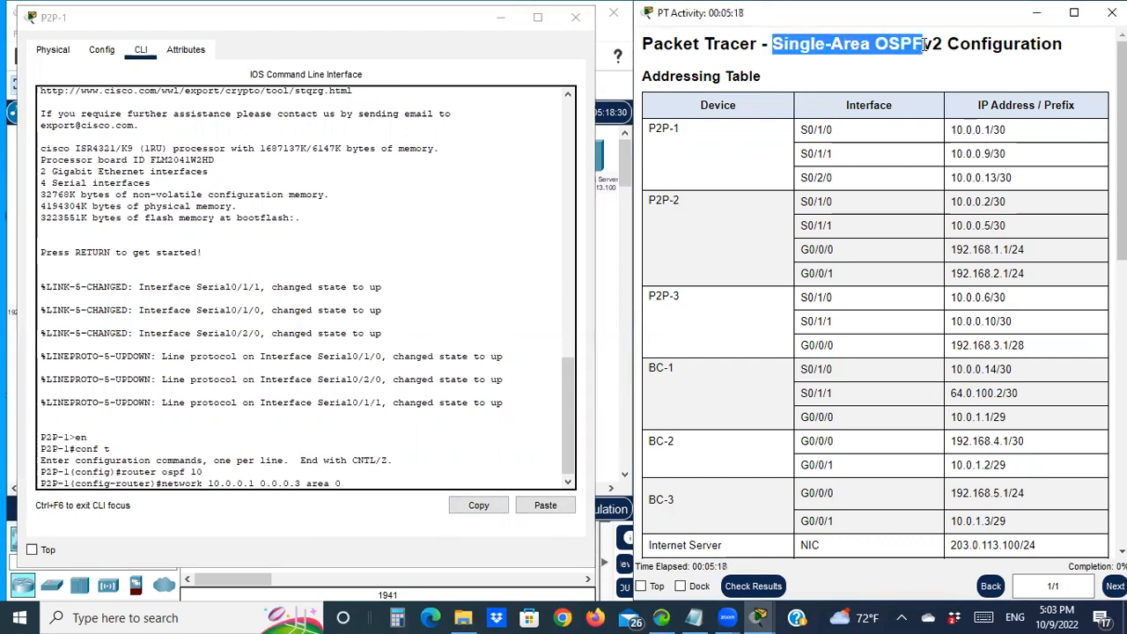
left_click(363, 481)
key("Return")
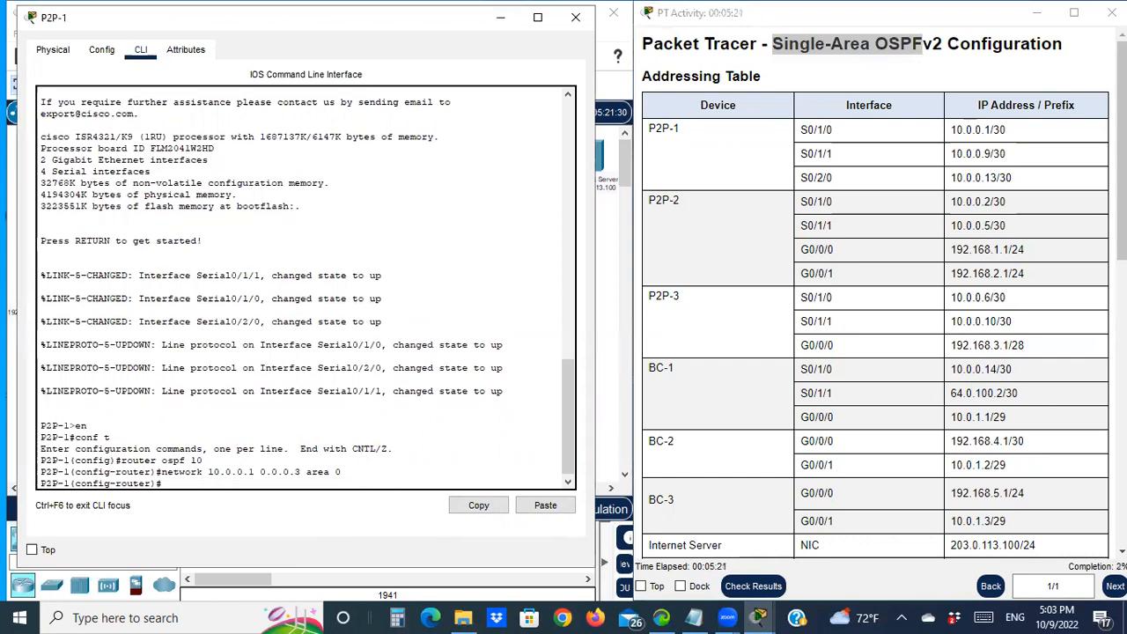
Add the S0/1/1 network statement on P2P-1 using 10.0.0.9 with inverse mask 0.0.0.3 in area 0.
key("Up")
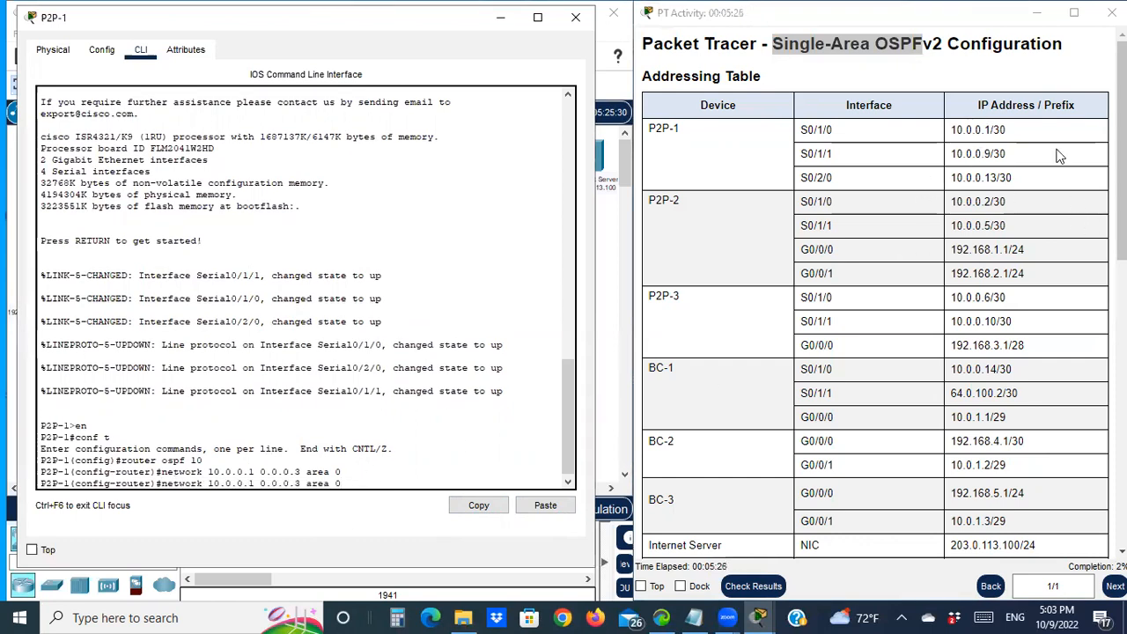
left_click(986, 153)
double_click(986, 153)
left_click(986, 153)
double_click(986, 154)
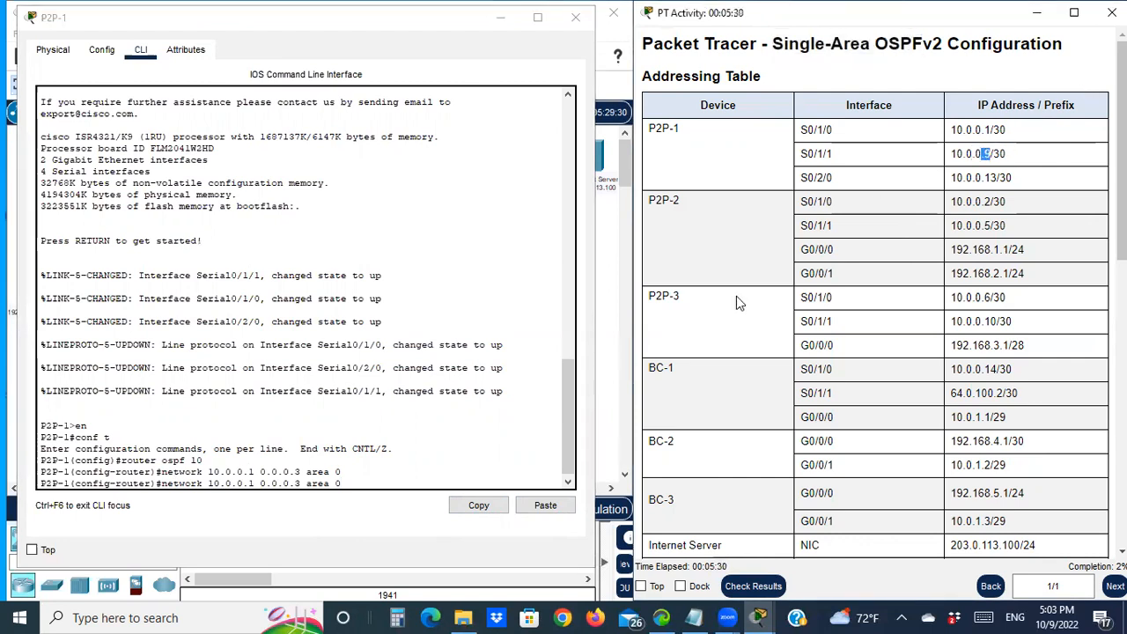
left_click(374, 483)
key("Left")
key("Left")
key("Left")
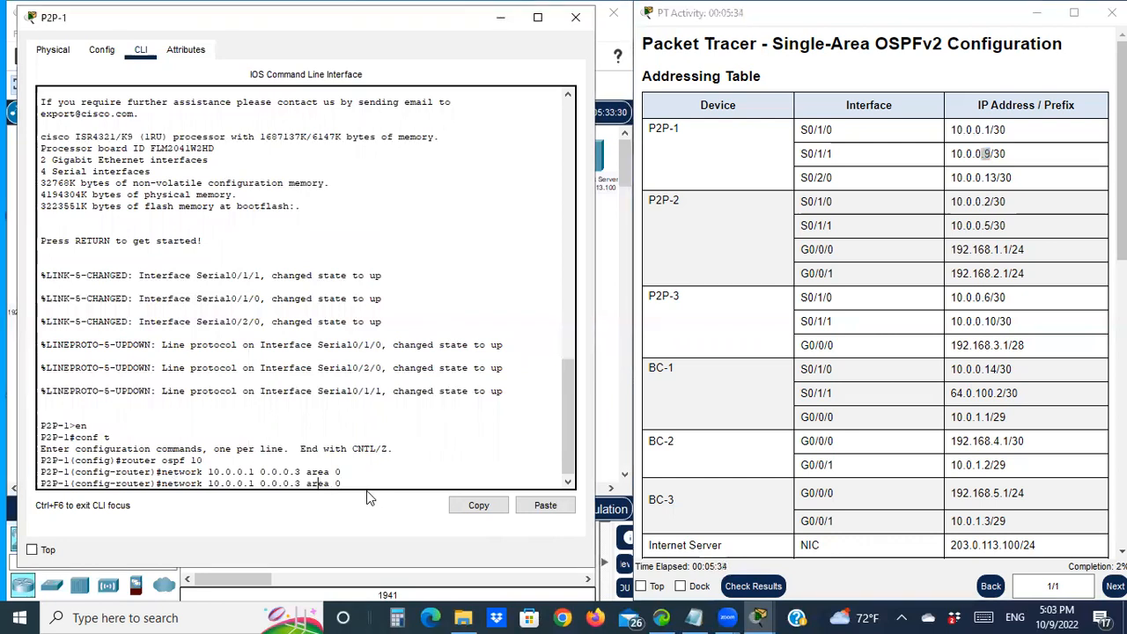
key("Left")
key("Left")
key("Left")
key("BackSpace")
type("9")
key("Return")
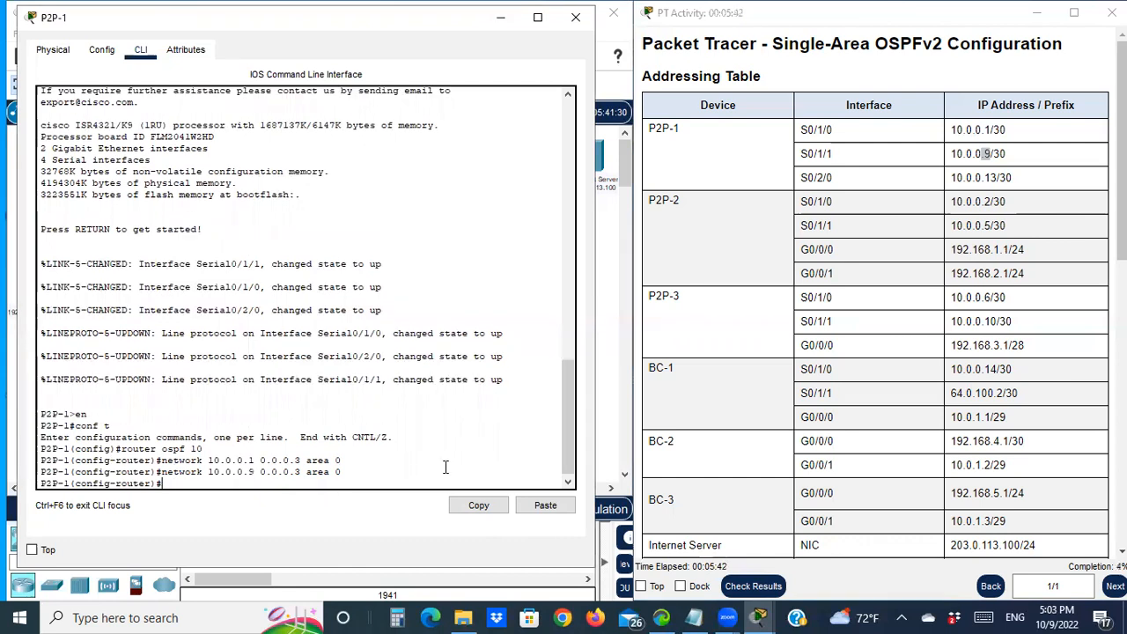
Add the S0/2/0 network statement on P2P-1 using 10.0.0.13 with inverse mask 0.0.0.3 in area 0.
left_click_drag(951, 178, 997, 179)
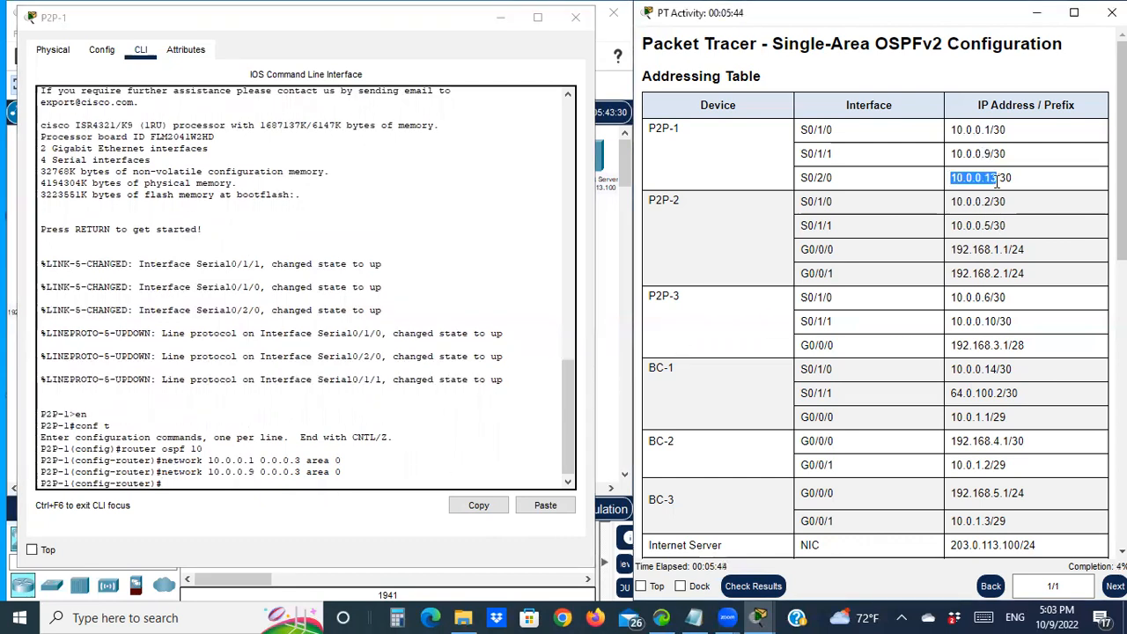
left_click(244, 487)
key("Up")
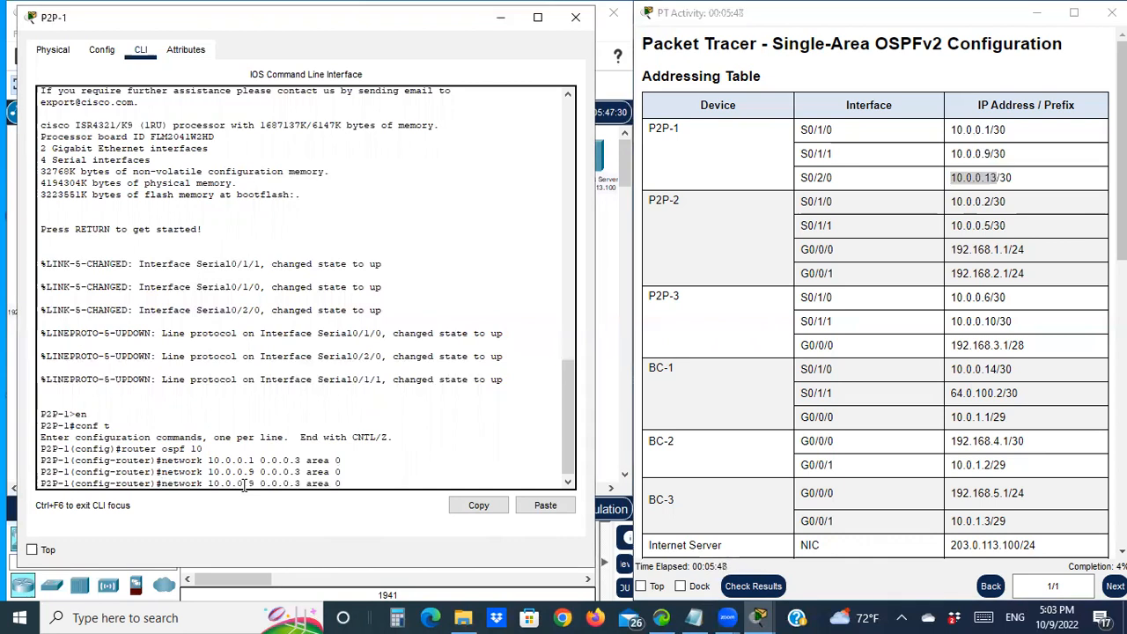
key("Left")
key("Left")
key("Left")
key("Left")
key("Left")
key("Left")
key("Left")
key("Left")
key("Left")
key("Left")
key("Left")
key("Left")
key("Left")
key("BackSpace")
type("13")
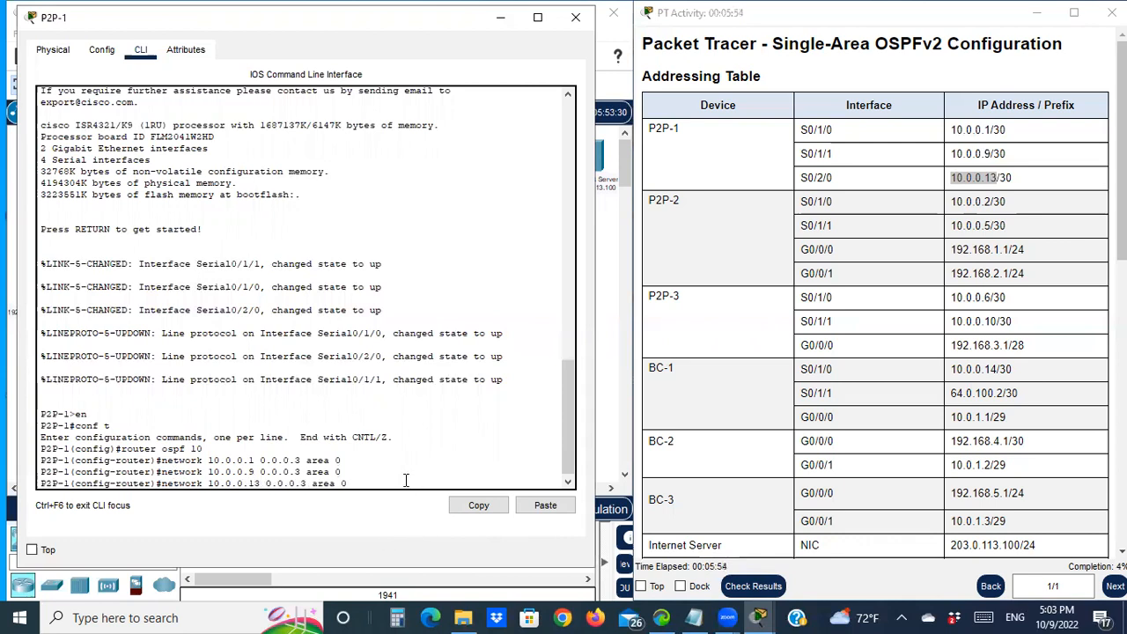
key("Return")
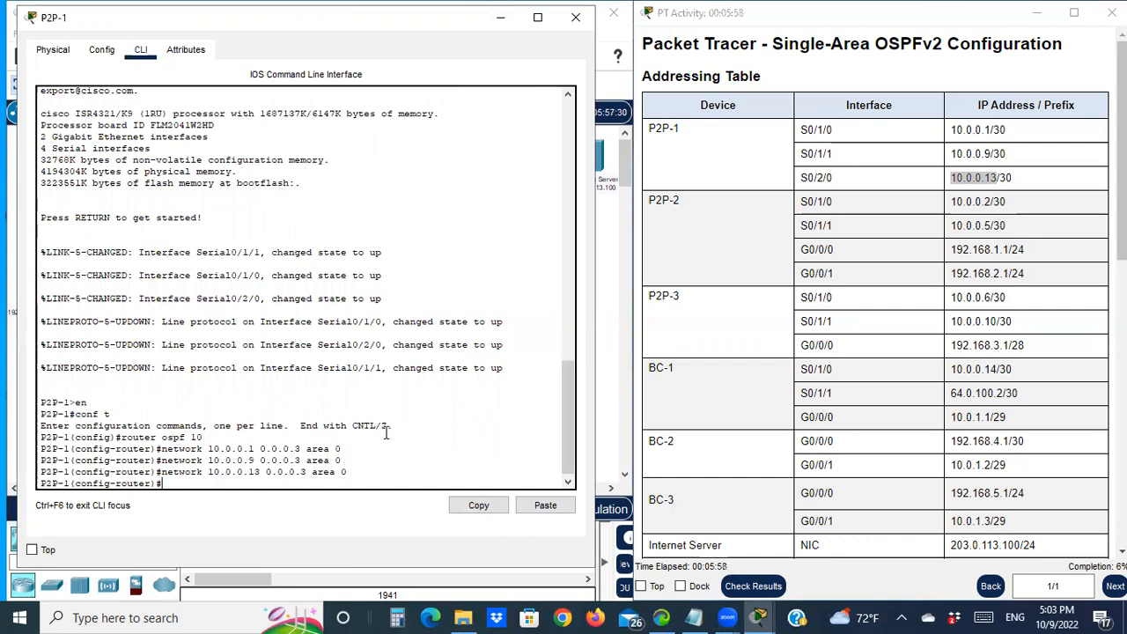
left_click(498, 23)
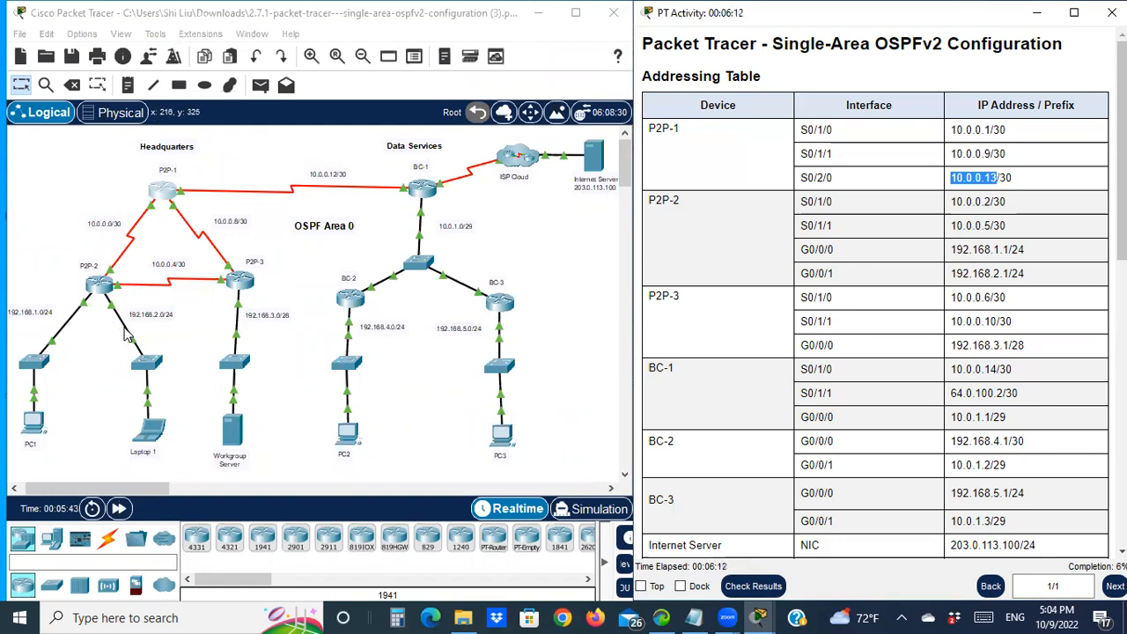
Open P2P-2's command line, enter global configuration mode and start OSPF routing with process ID 10.
left_click(103, 296)
left_click_drag(417, 33, 169, 45)
left_click(154, 496)
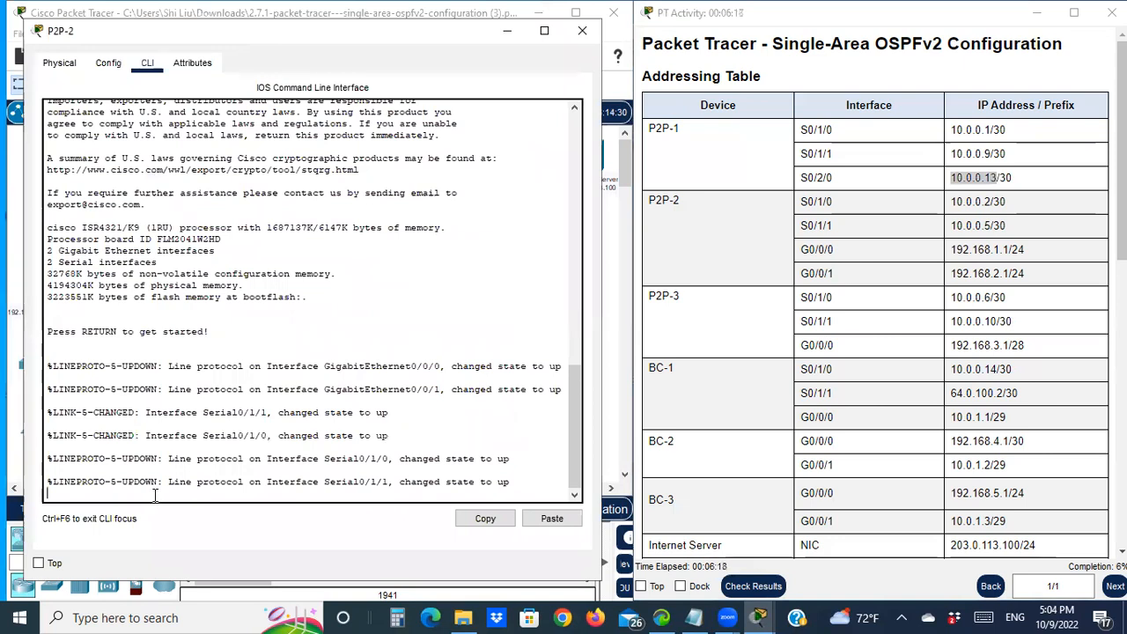
key("Return")
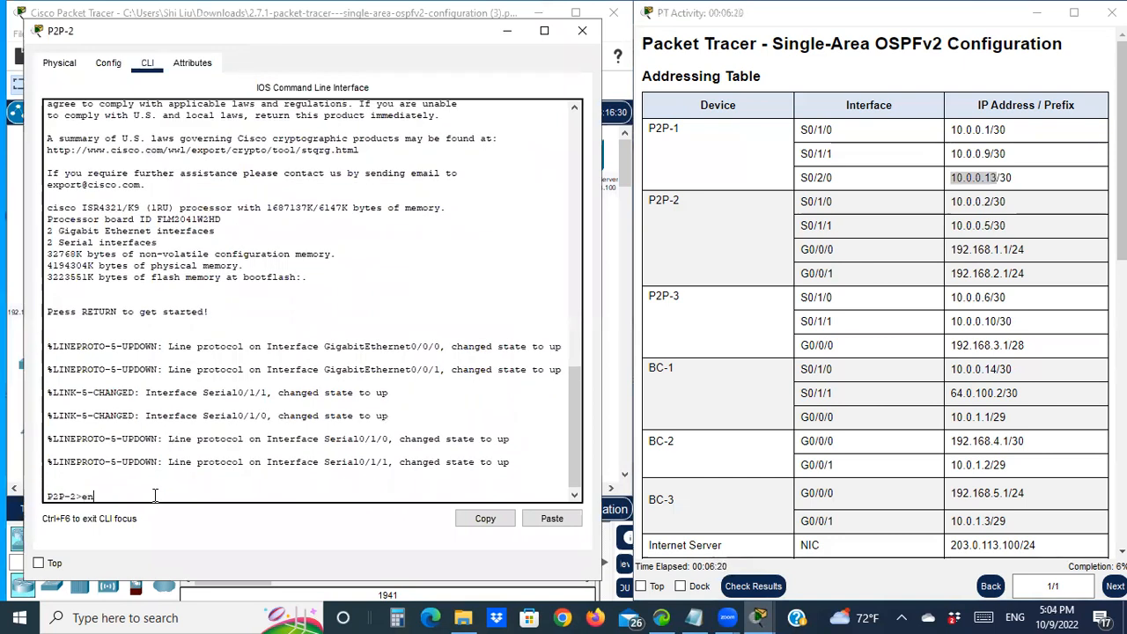
type("en")
key("Return")
type("conf t")
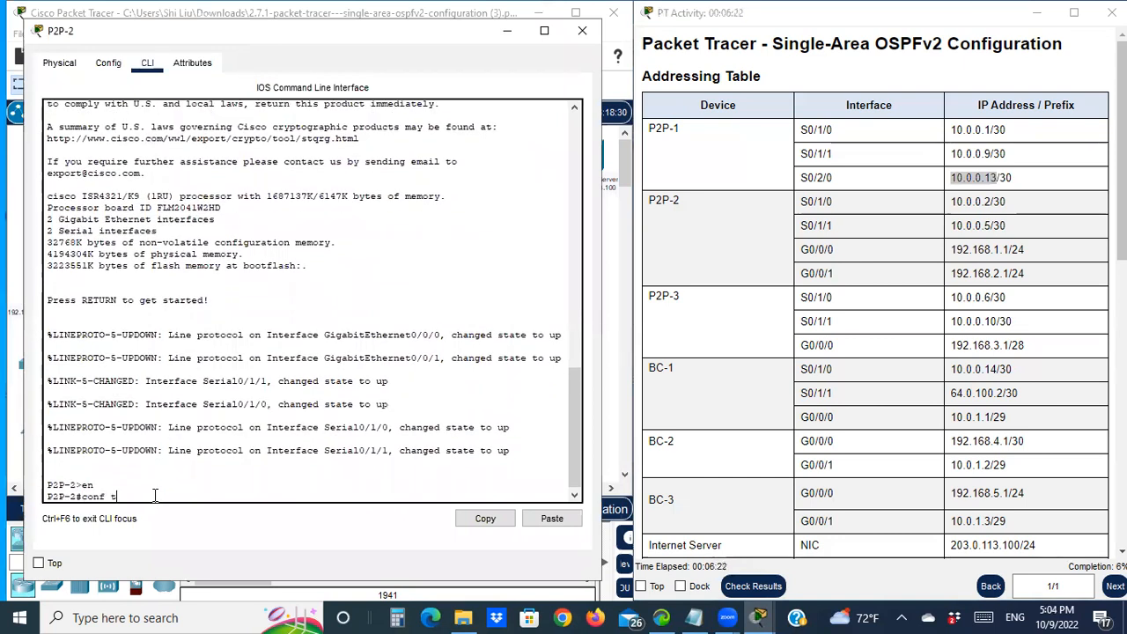
key("Return")
type("router o")
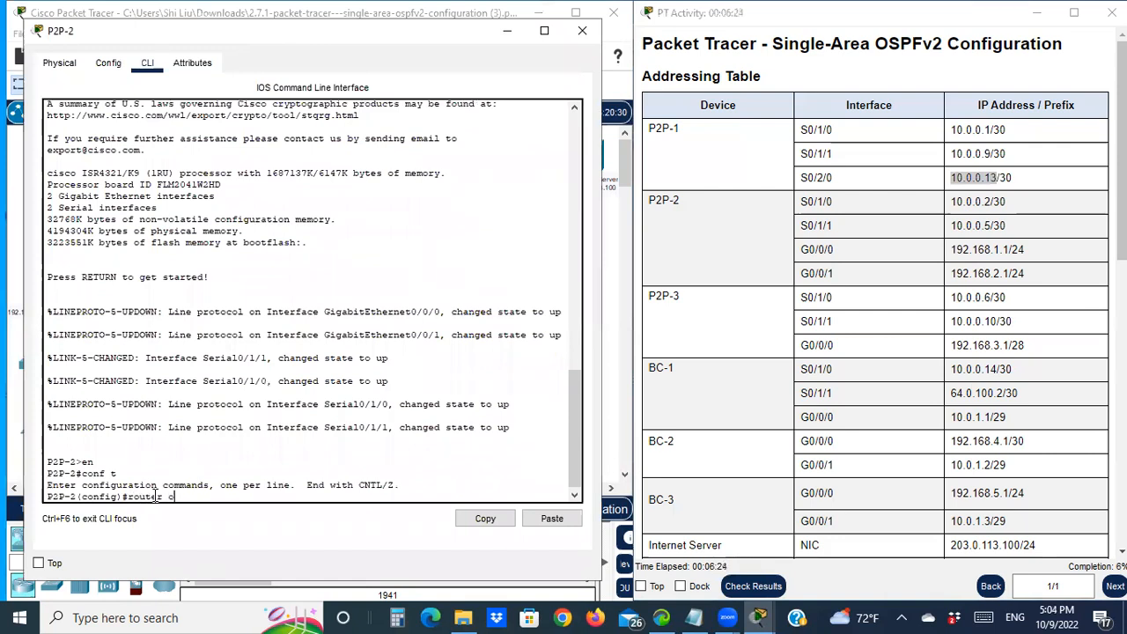
type("spf 10")
key("Return")
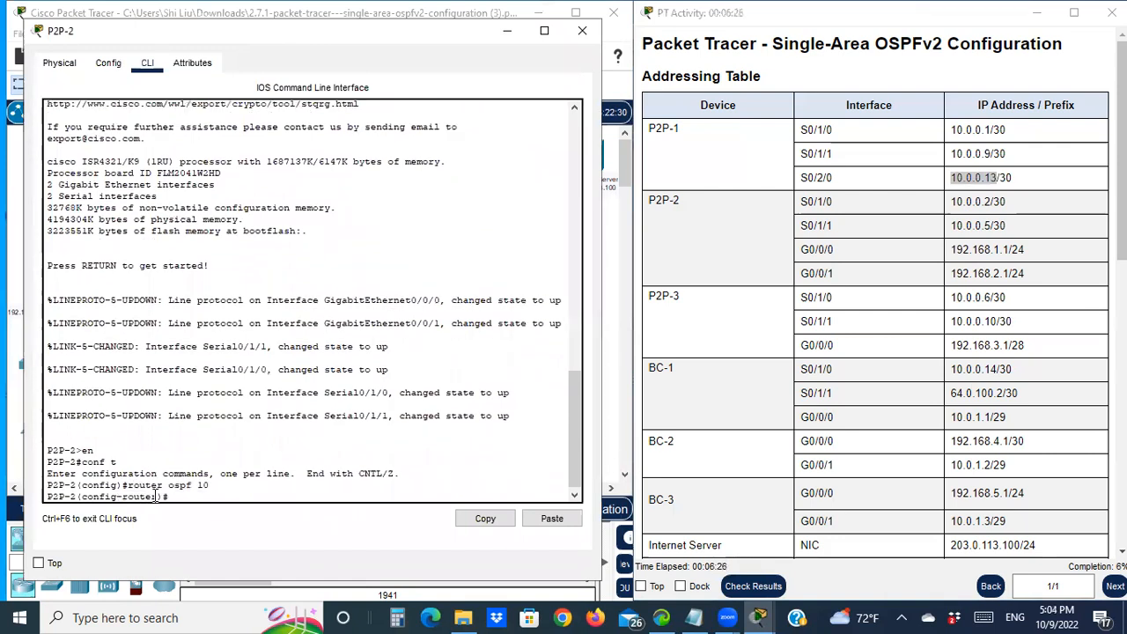
Add the S0/1/0 network statement on P2P-2 using 10.0.0.2 with inverse mask 0.0.0.3 in area 0.
type("network")
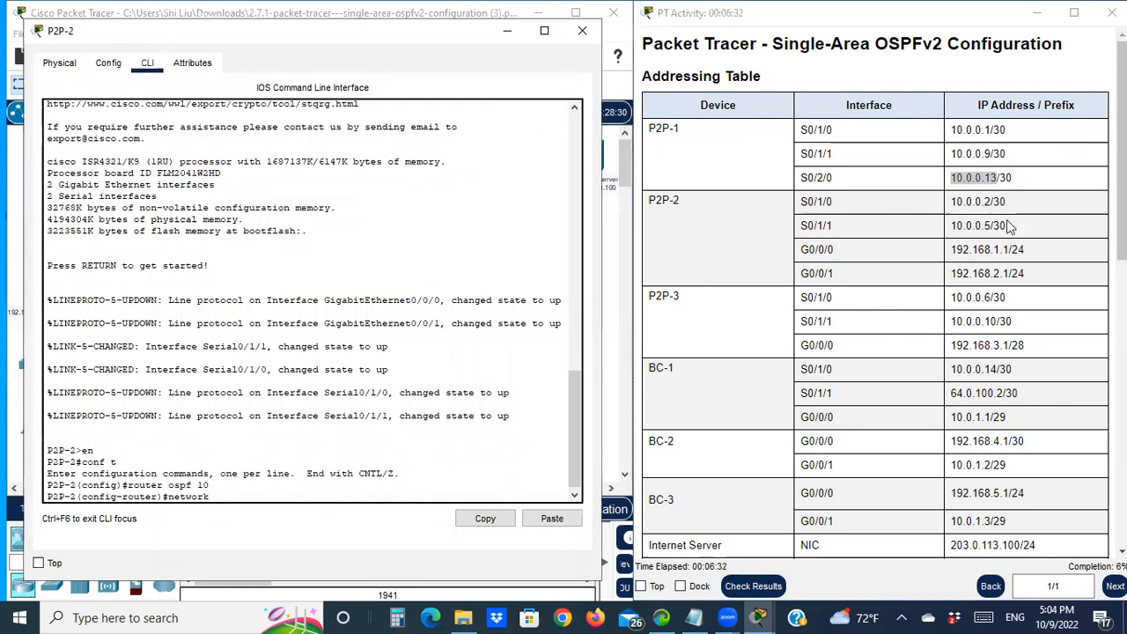
left_click(951, 204)
left_click_drag(951, 204, 992, 202)
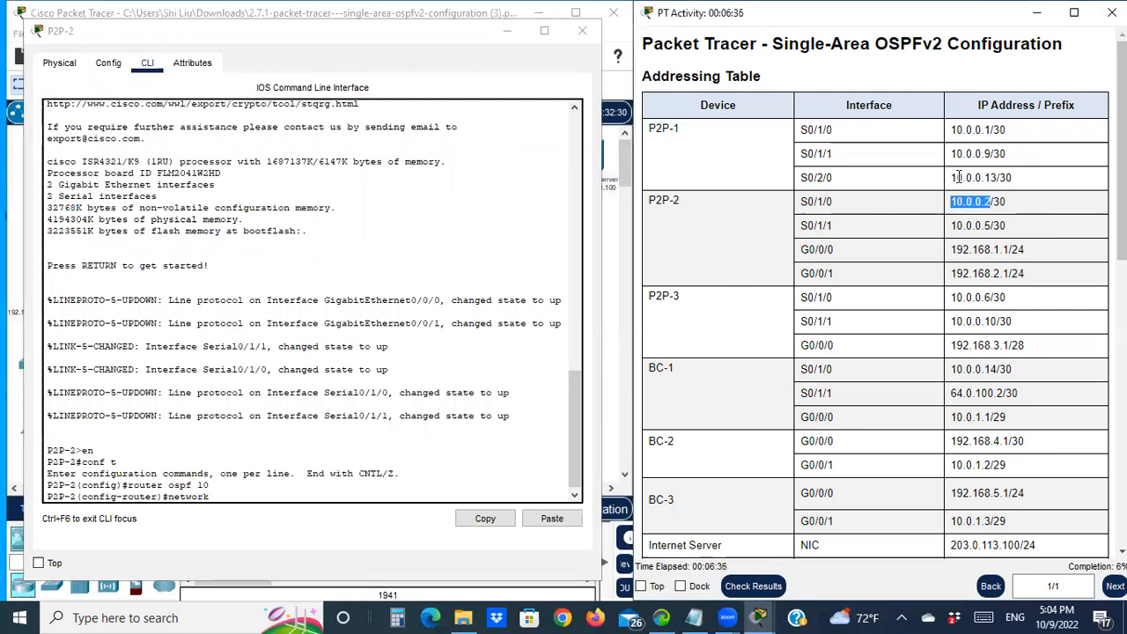
right_click(985, 205)
left_click(1013, 214)
left_click(304, 531)
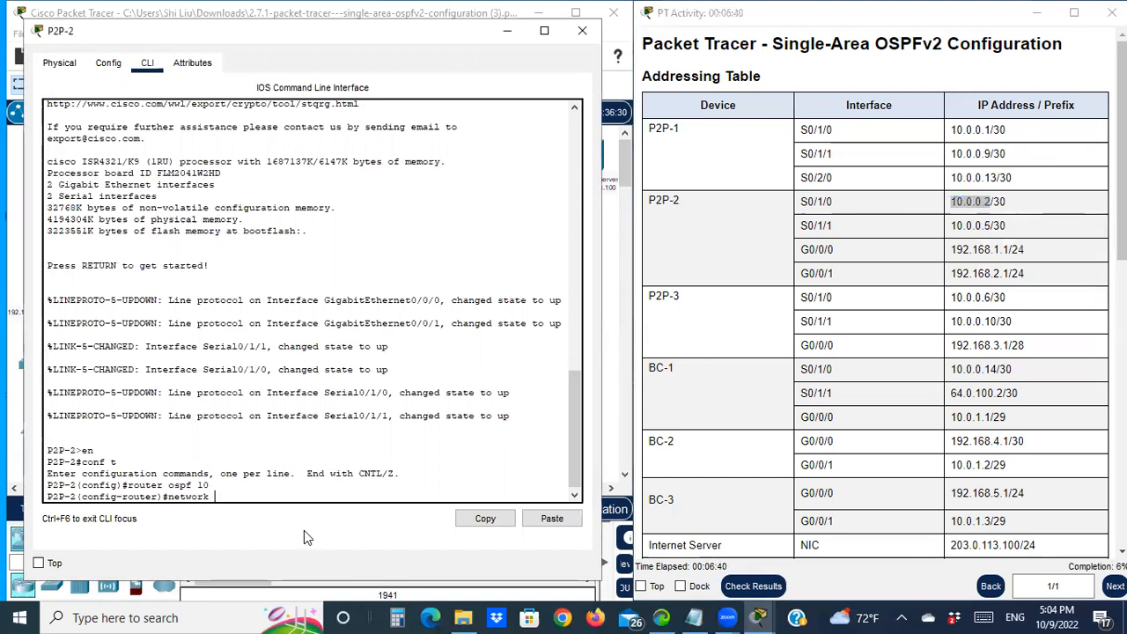
type("1")
key("BackSpace")
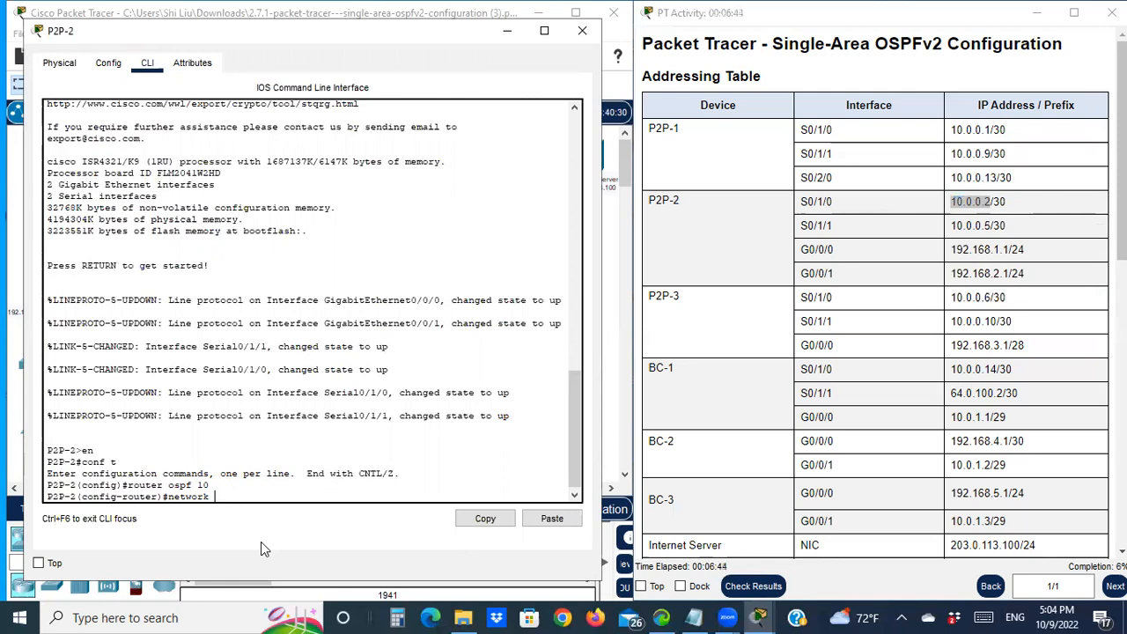
left_click(548, 521)
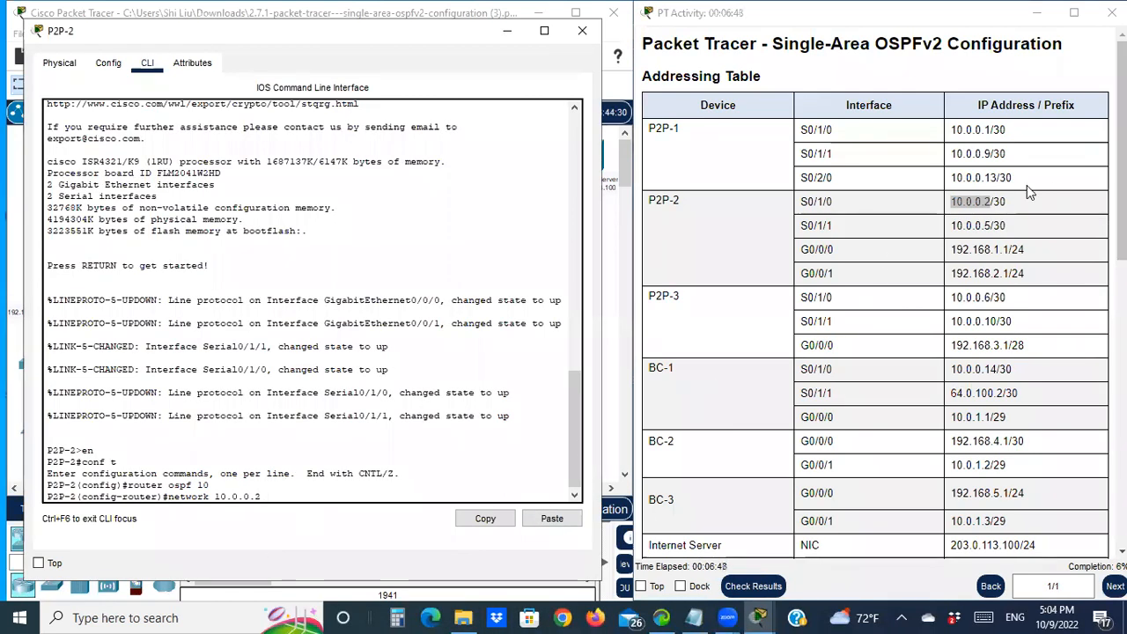
left_click(1008, 203)
left_click_drag(1009, 203, 995, 204)
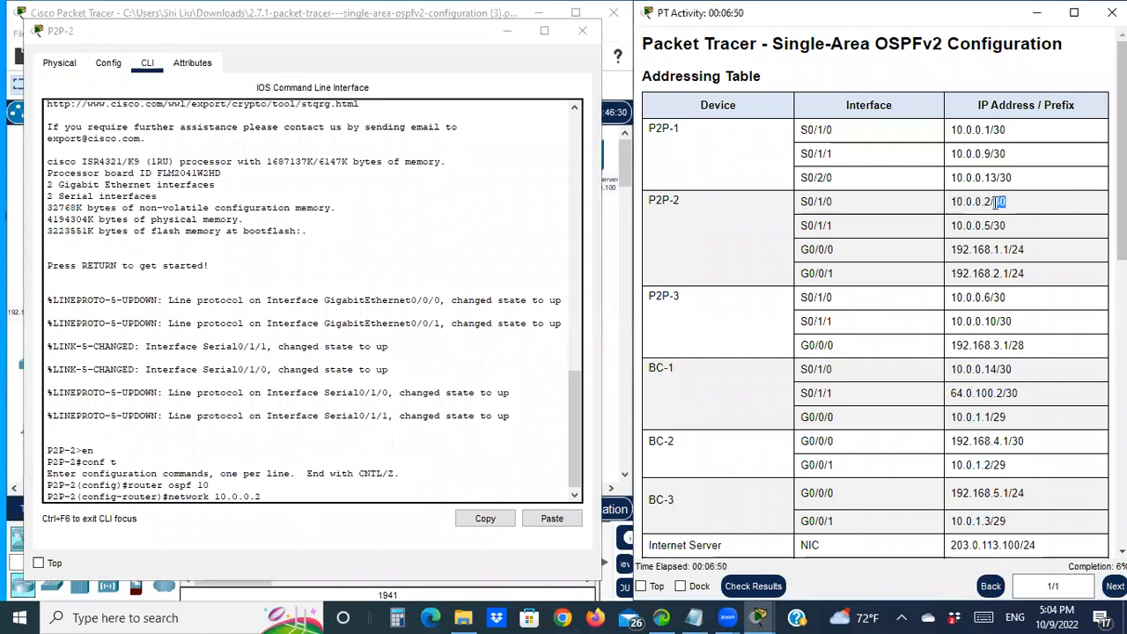
left_click(352, 507)
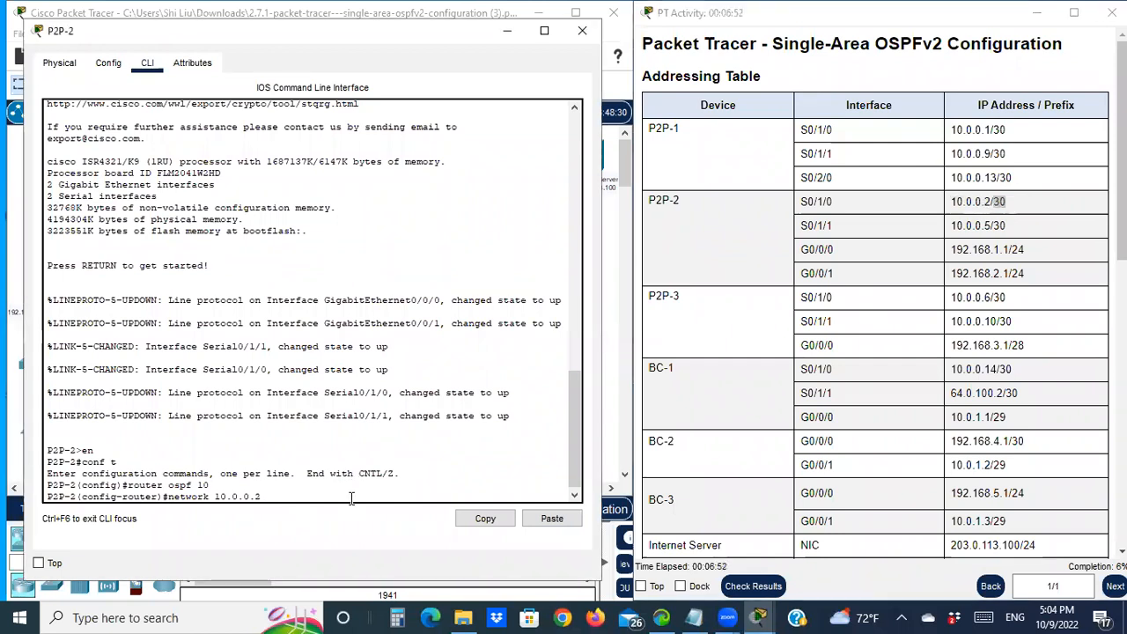
type("0.0.0.")
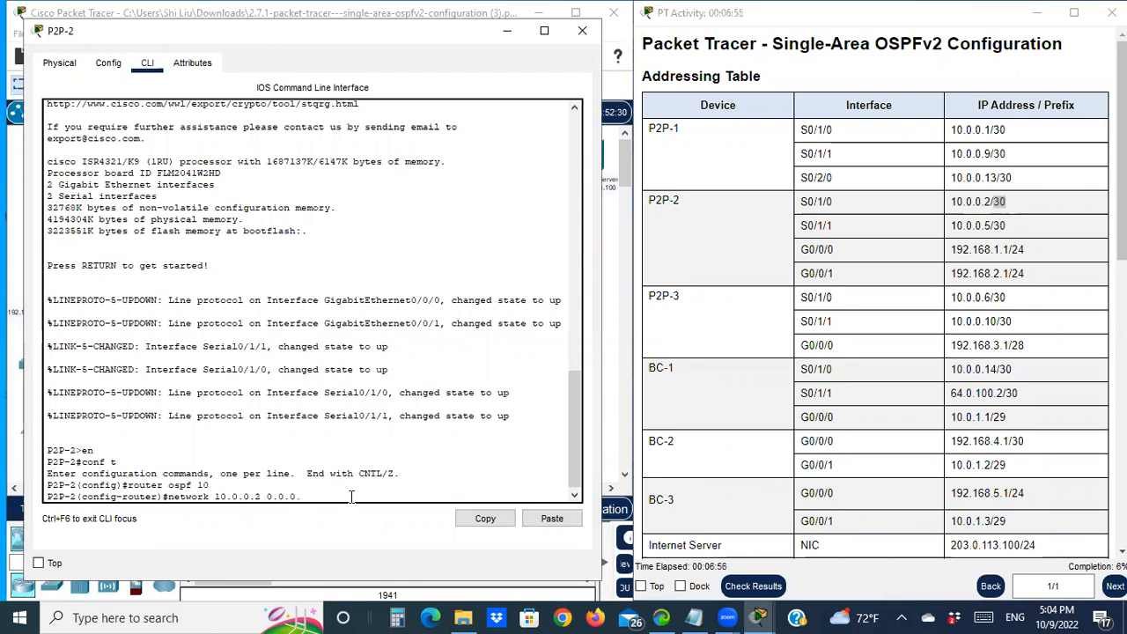
type("3 area 0")
key("Return")
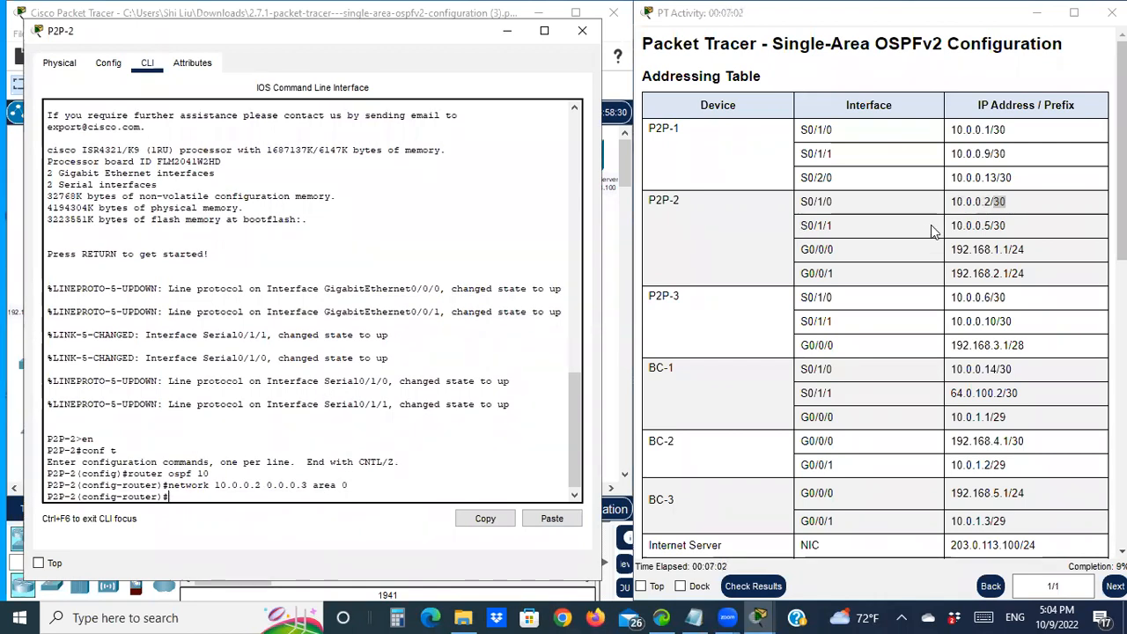
Add the S0/1/1 network statement on P2P-2 using 10.0.0.5 with inverse mask 0.0.0.3 in area 0.
left_click_drag(951, 225, 990, 229)
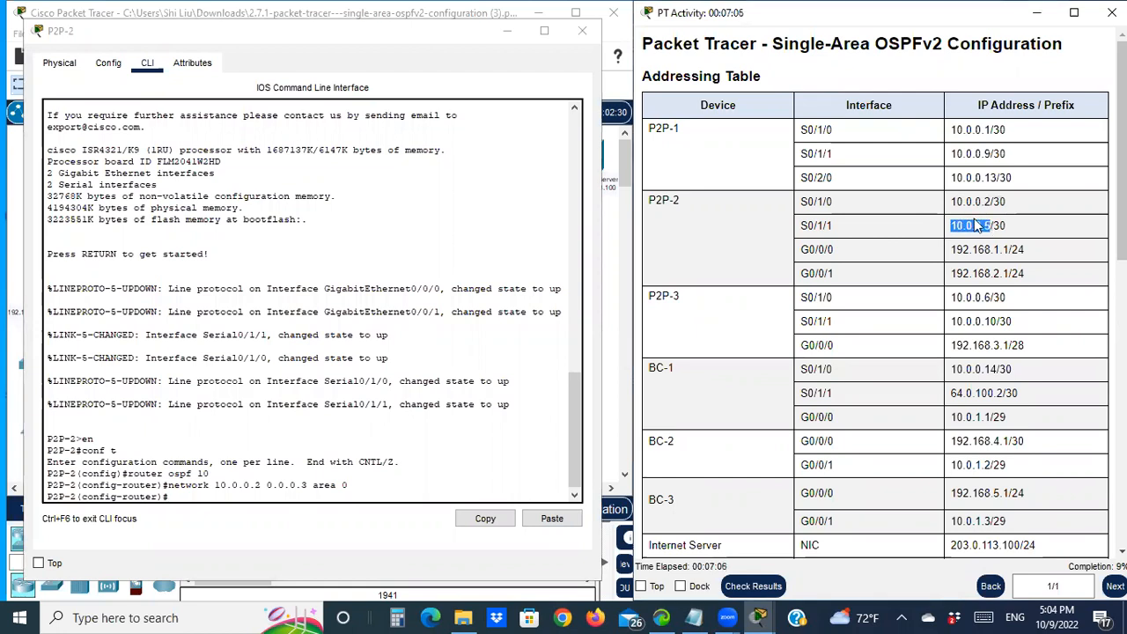
left_click(982, 227)
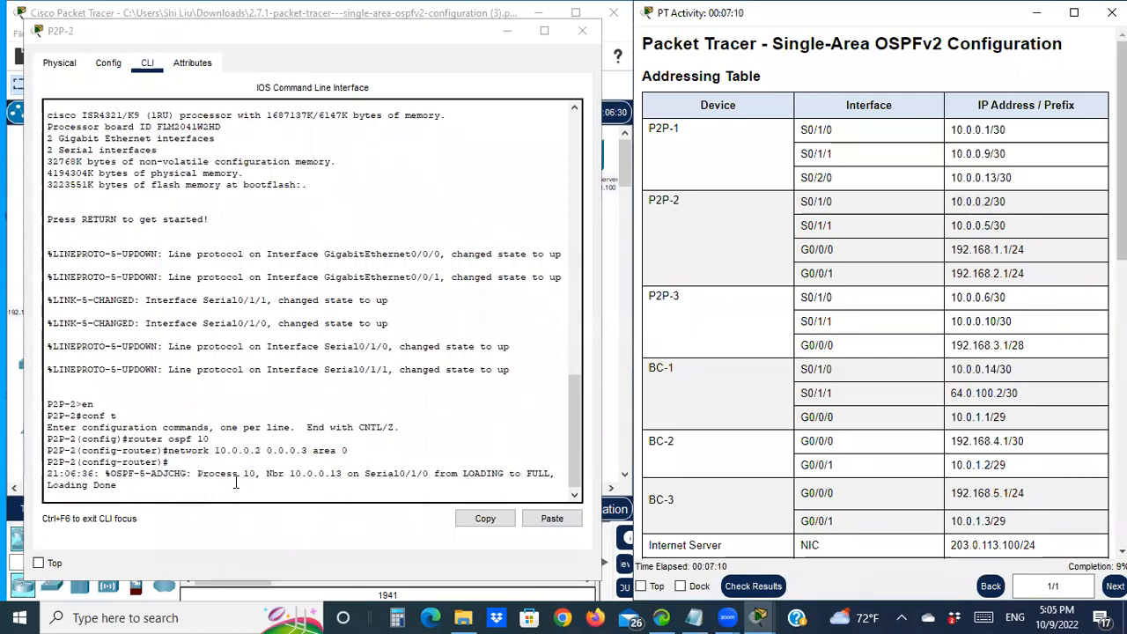
left_click(199, 493)
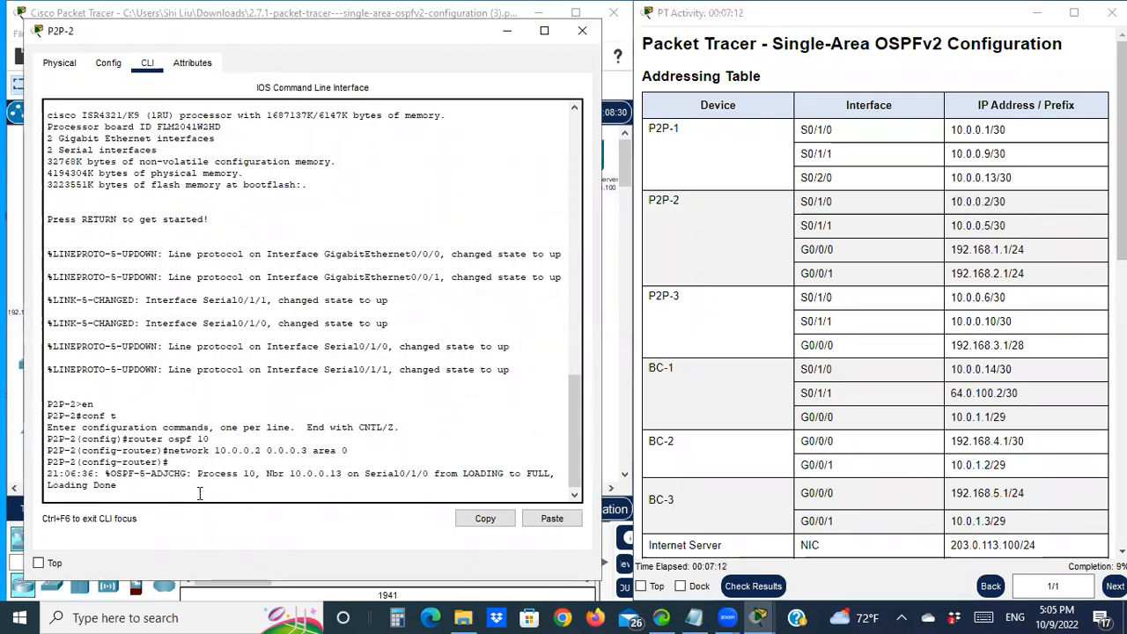
key("Return")
key("Up")
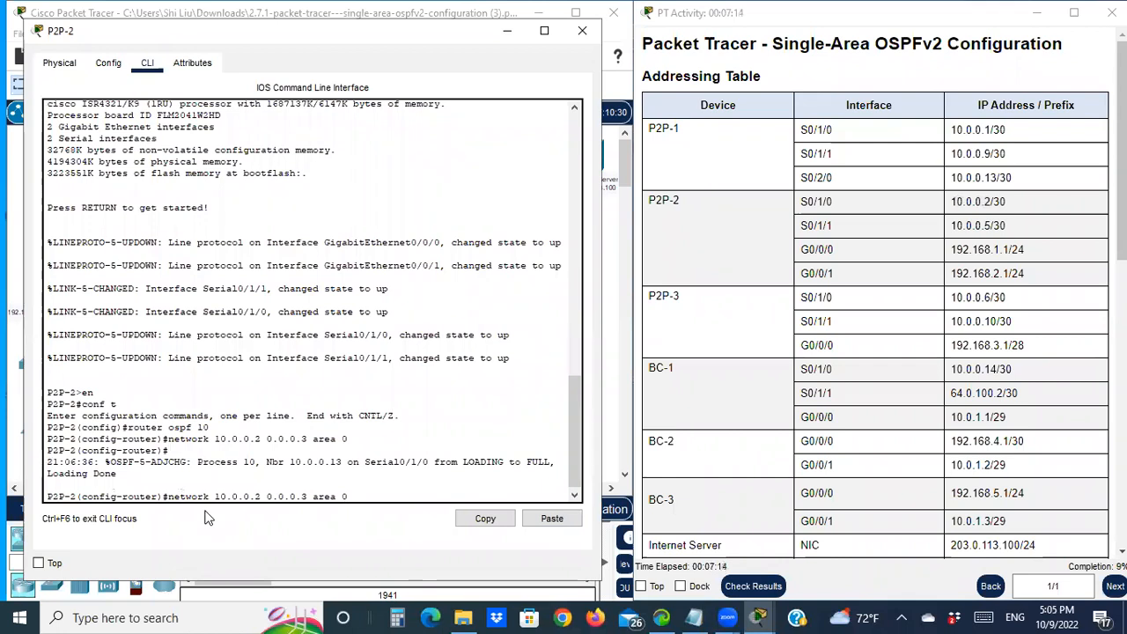
key("Left")
key("Left")
key("Left")
key("Left")
key("Left")
key("Left")
key("Left")
key("Left")
key("Left")
key("Left")
key("Left")
key("BackSpace")
type("5")
left_click(1010, 232)
left_click_drag(1010, 232, 925, 244)
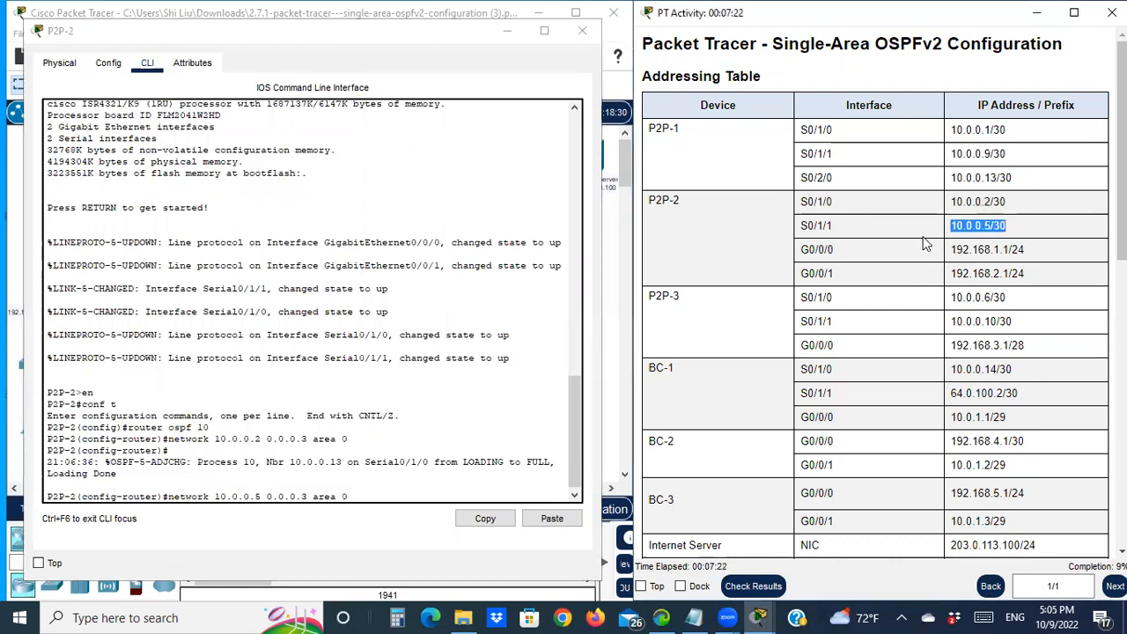
left_click(413, 498)
key("Return")
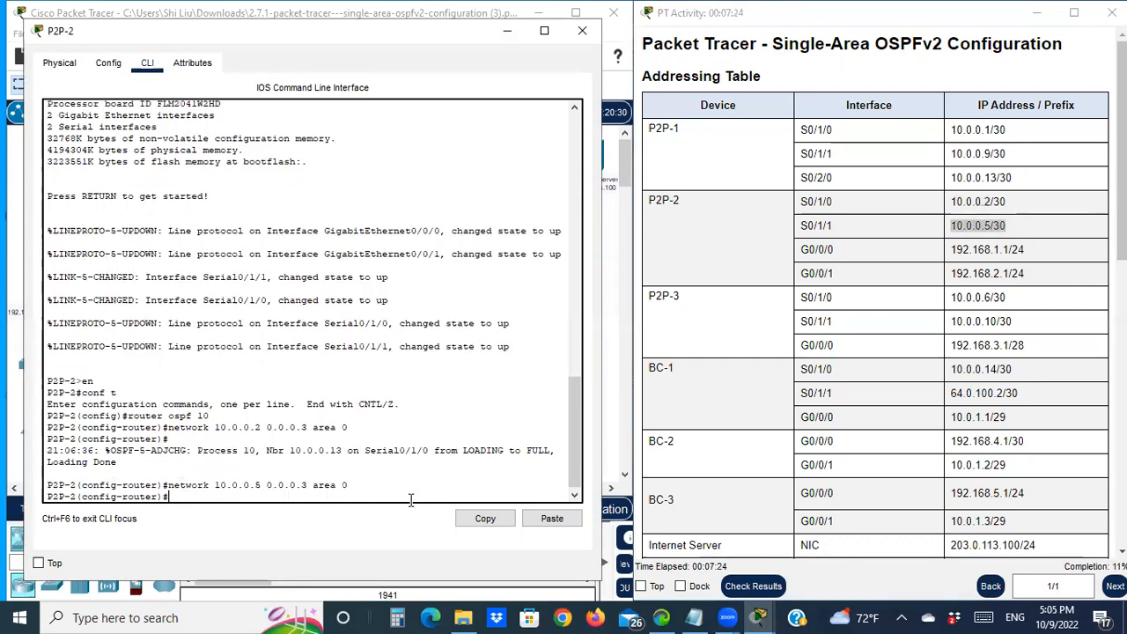
Add P2P-2's G0/0/0 network statement using 192.168.1.1 with inverse mask 0.0.0.255 in area 0, checking the /24 calculation in Notepad.
left_click(953, 249)
left_click_drag(952, 249, 993, 251)
right_click(995, 251)
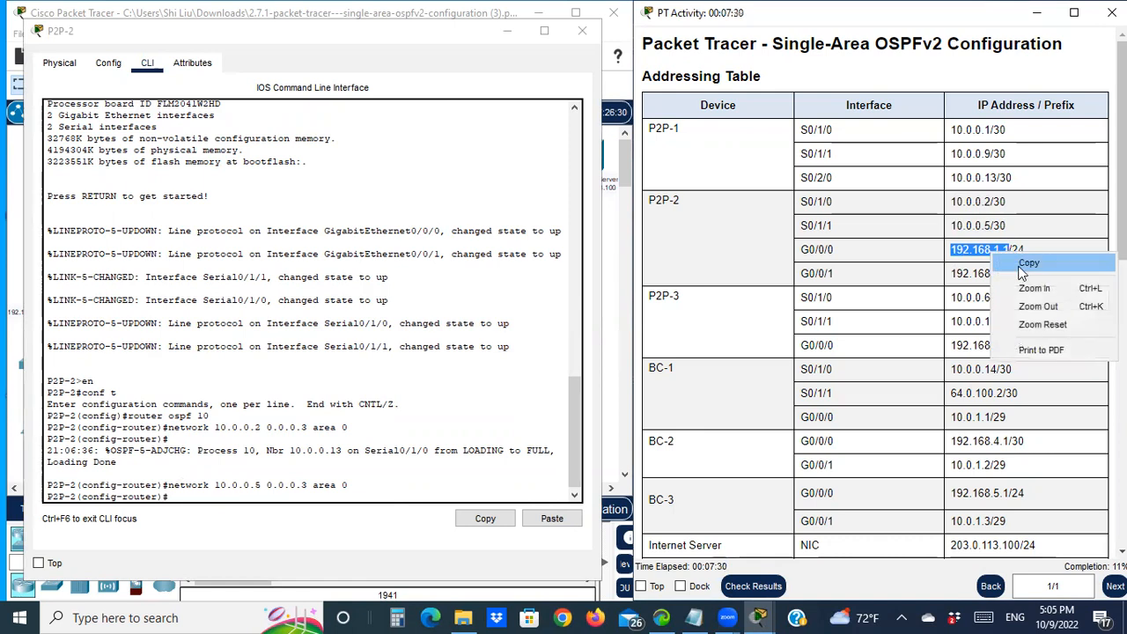
left_click(1021, 261)
left_click(220, 498)
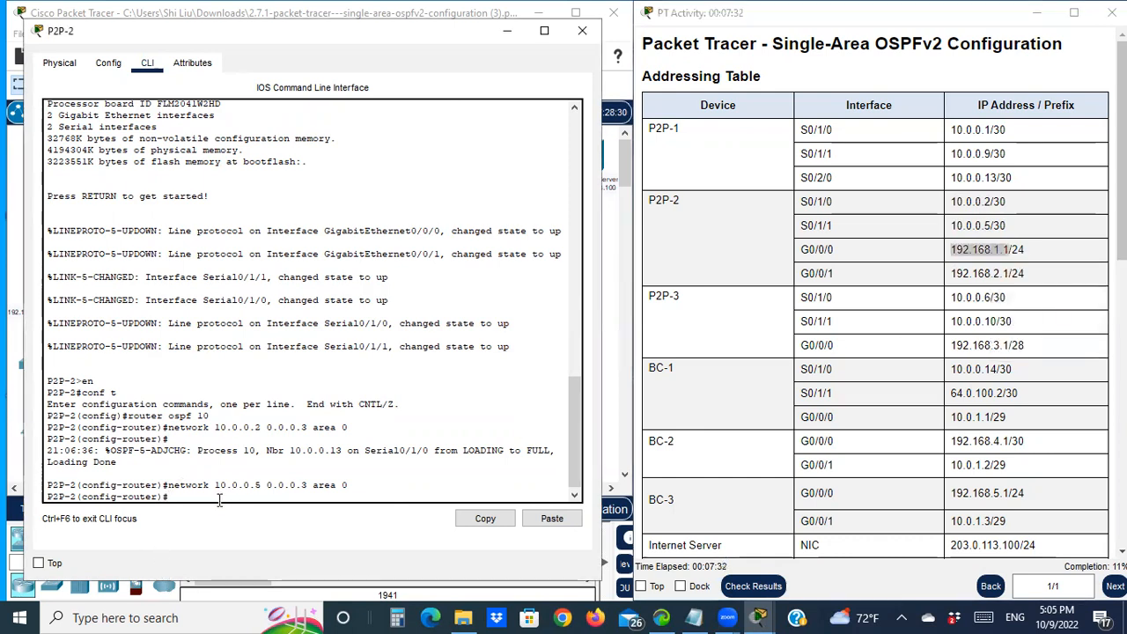
type("network")
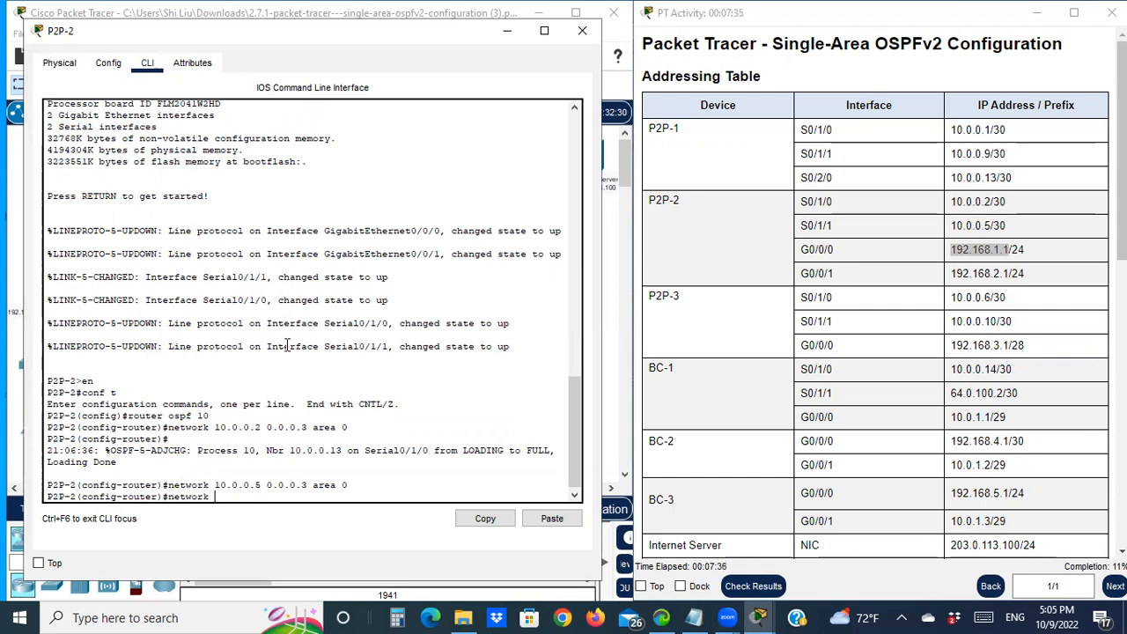
left_click(569, 520)
left_click(1027, 256)
left_click_drag(1028, 255, 1010, 251)
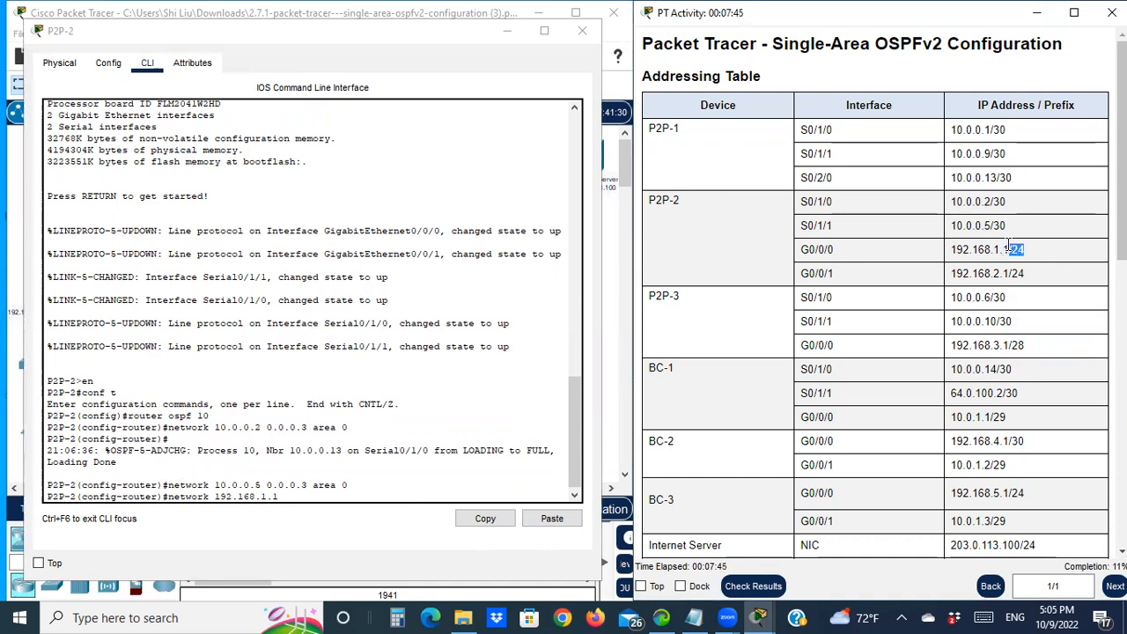
left_click(700, 616)
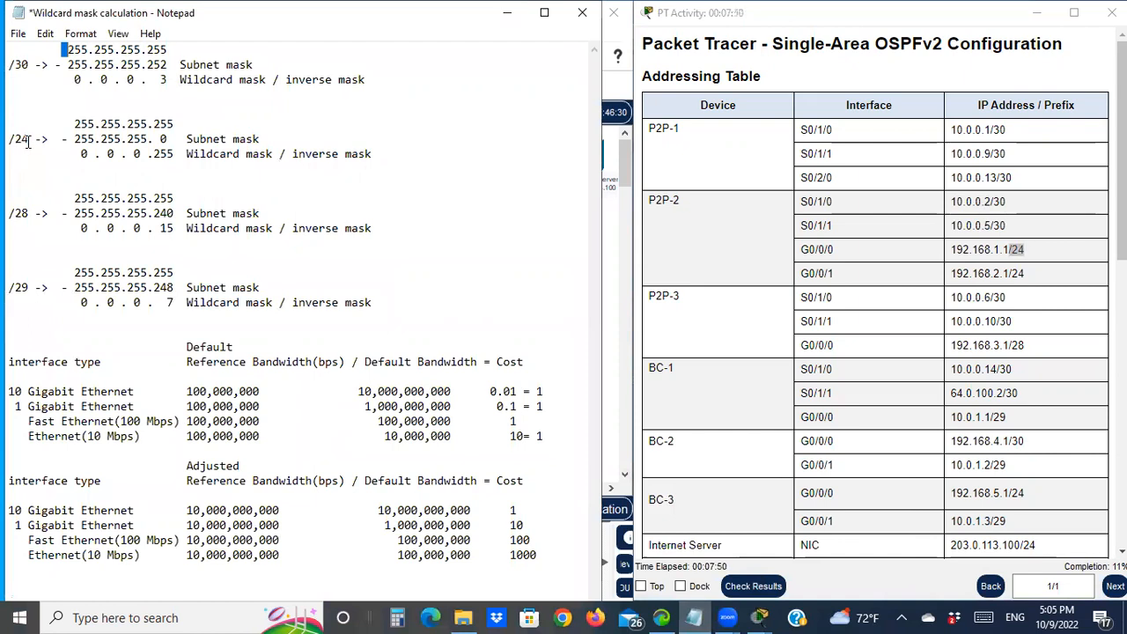
left_click_drag(382, 153, 82, 156)
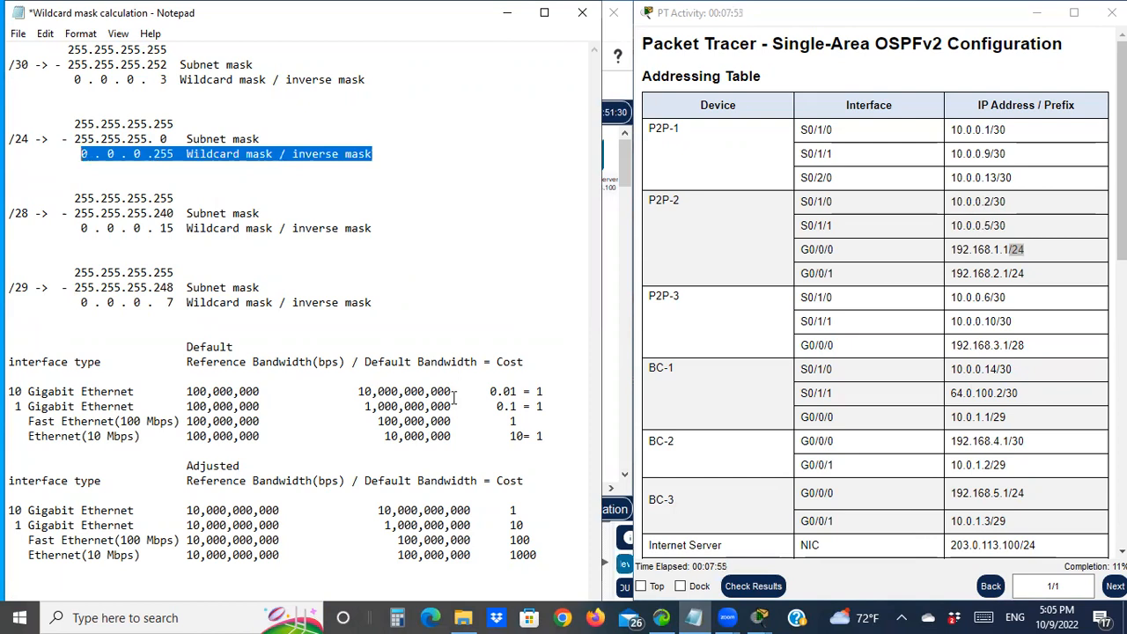
left_click(506, 18)
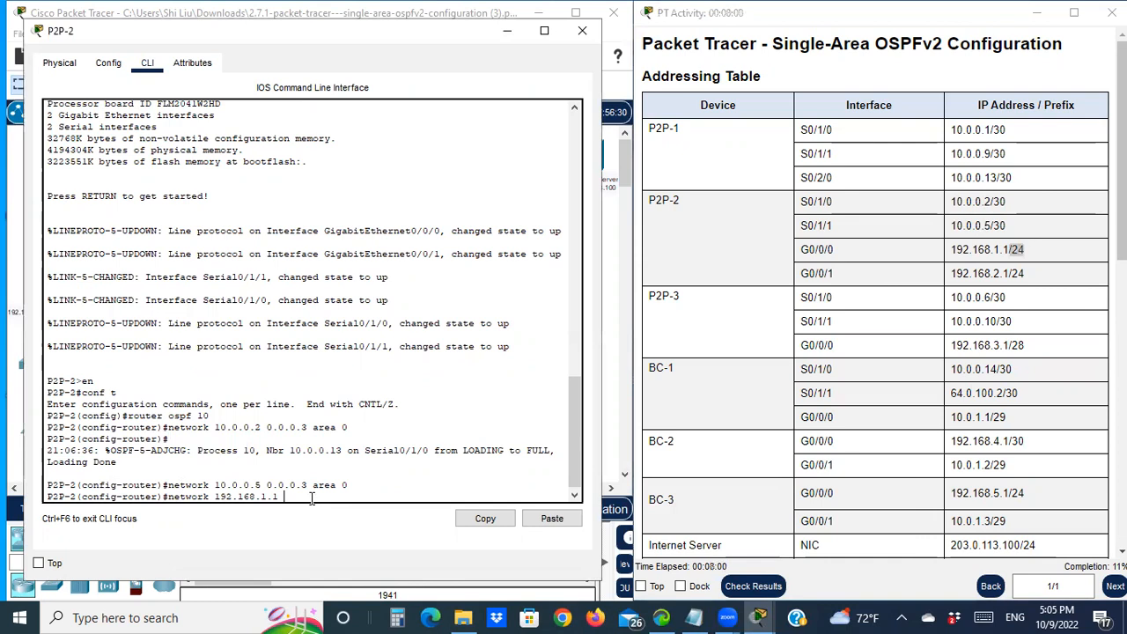
type("0.0.0.255 area 0")
key("Return")
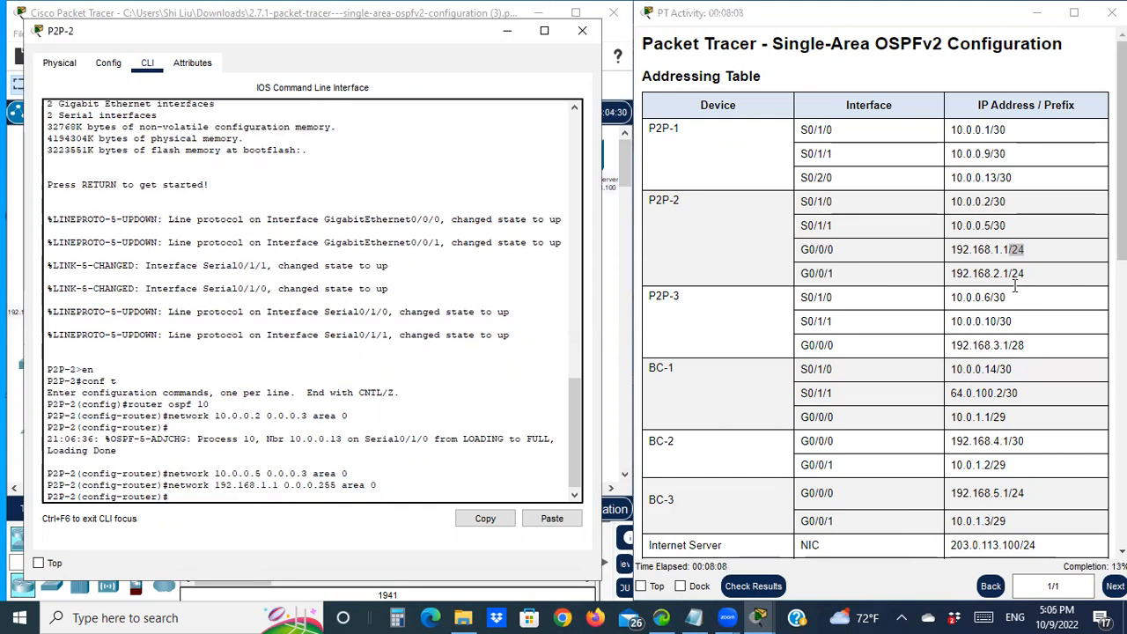
Add P2P-2's G0/0/1 network statement using 192.168.2.1 with inverse mask 0.0.0.255 in area 0, review the entered statements and minimize the router window.
left_click_drag(1030, 276, 950, 277)
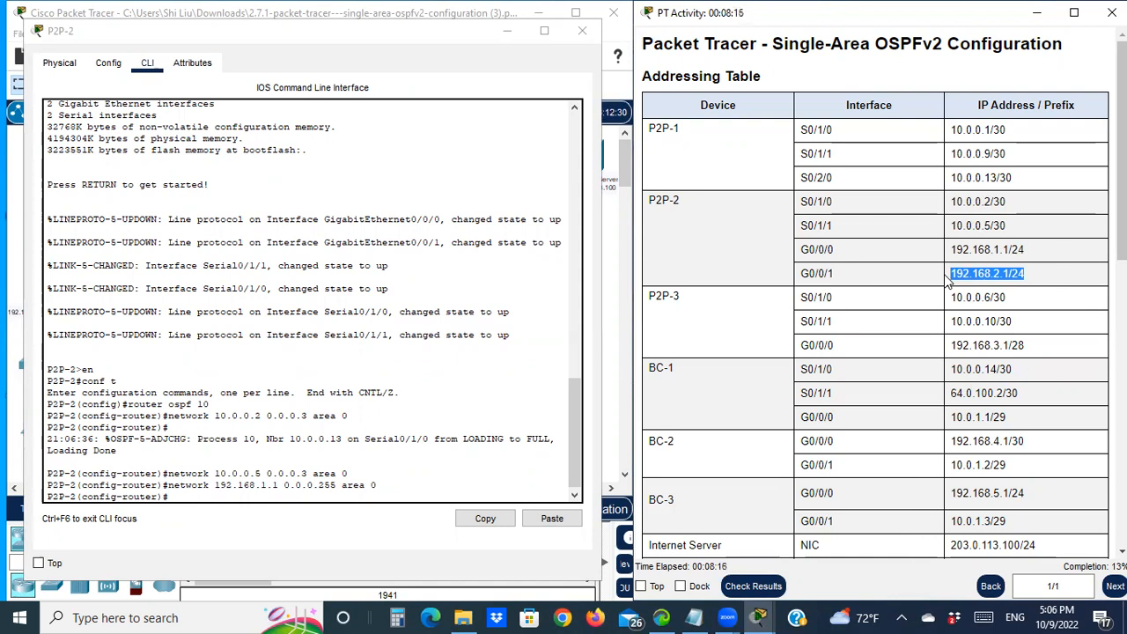
left_click(258, 497)
key("Up")
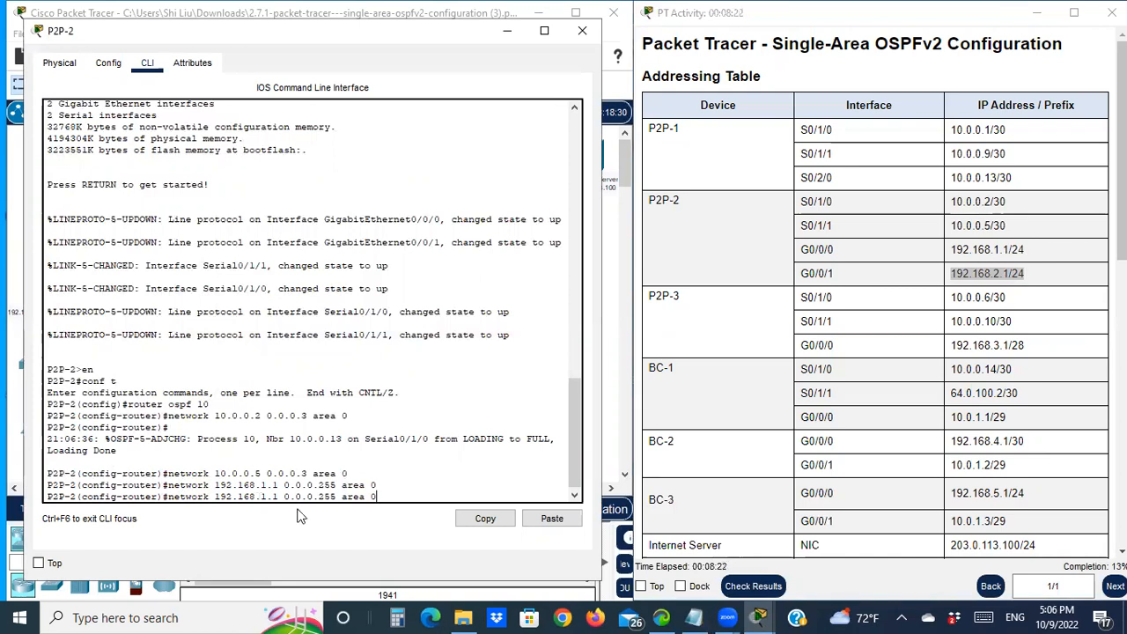
key("Left")
key("Left")
key("Left")
key("Left")
key("Left")
key("Left")
key("Left")
key("Left")
key("Left")
key("Left")
key("Left")
key("Left")
key("Left")
key("Left")
key("Left")
key("Left")
key("Left")
key("Left")
key("Left")
key("BackSpace")
type("2")
key("Return")
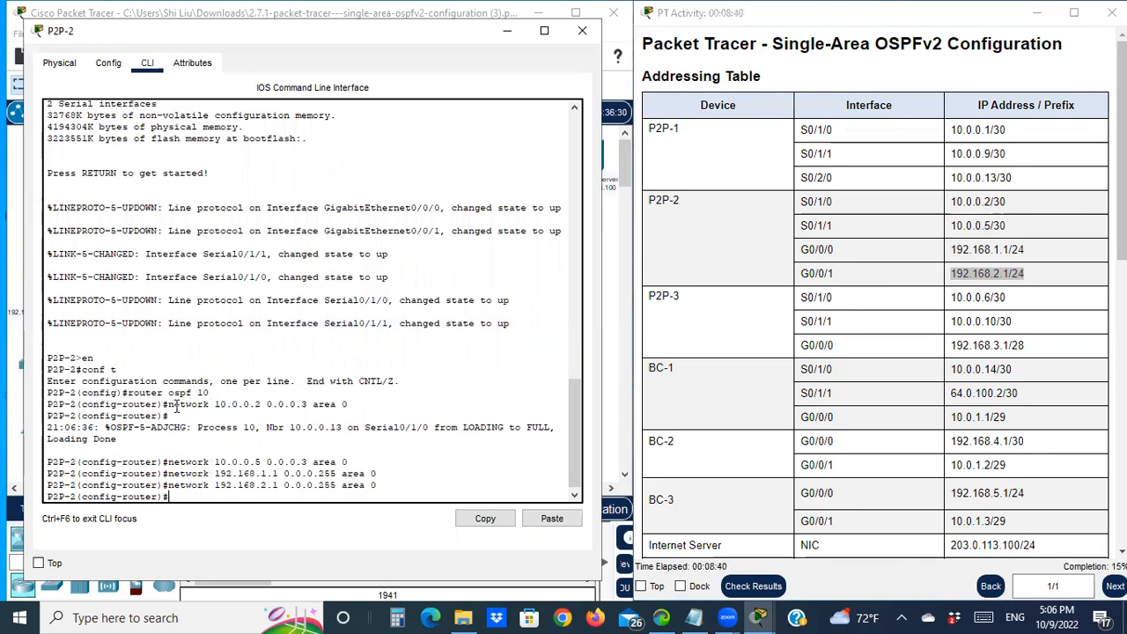
left_click_drag(176, 405, 372, 418)
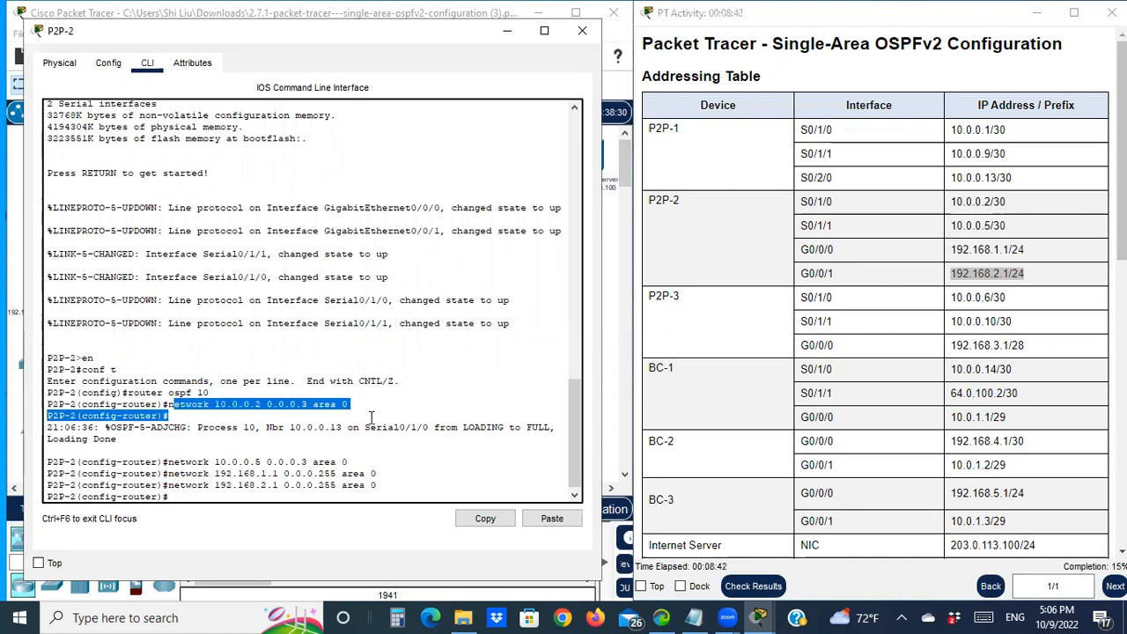
left_click_drag(215, 462, 379, 486)
left_click(506, 30)
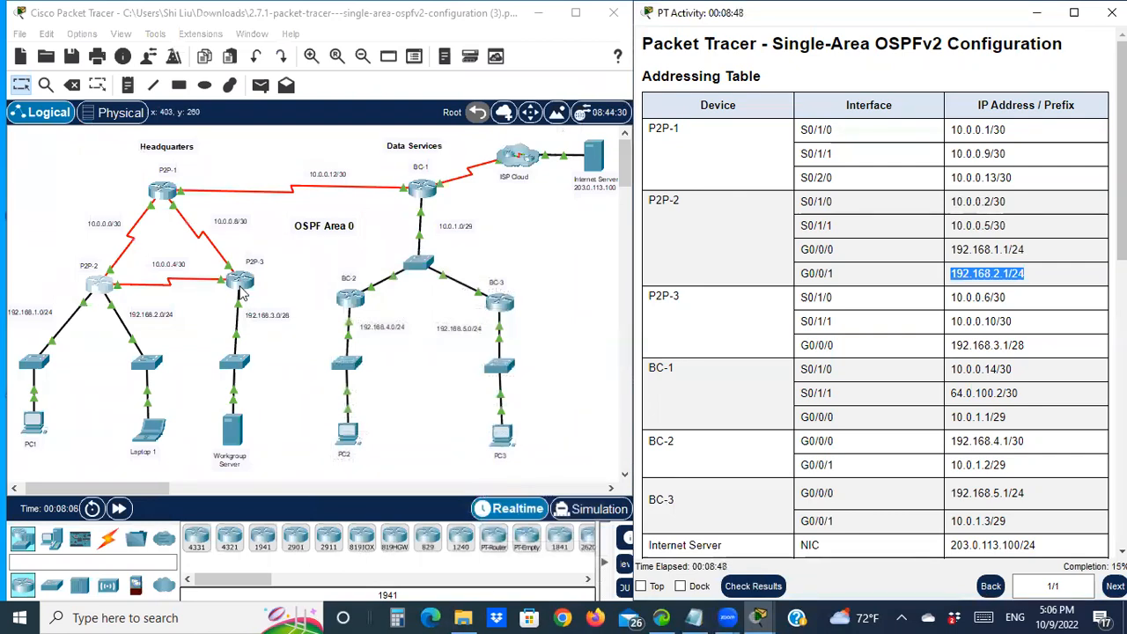
Open P2P-3's command line, enter global configuration mode and start OSPF routing with process ID 10.
left_click(243, 292)
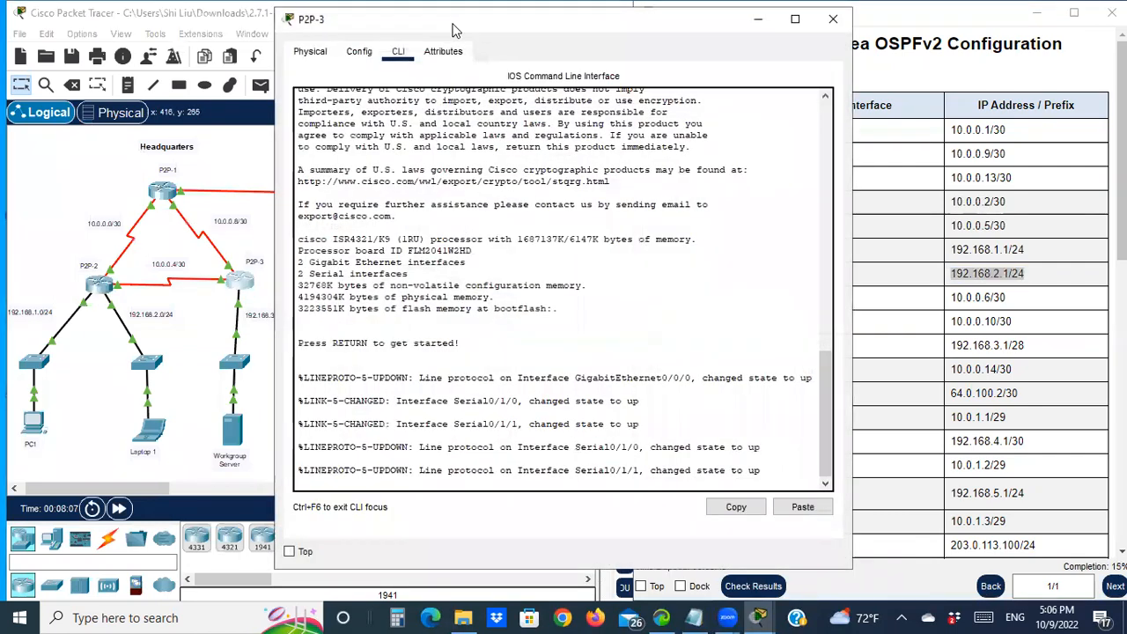
left_click_drag(453, 29, 176, 23)
key("Return")
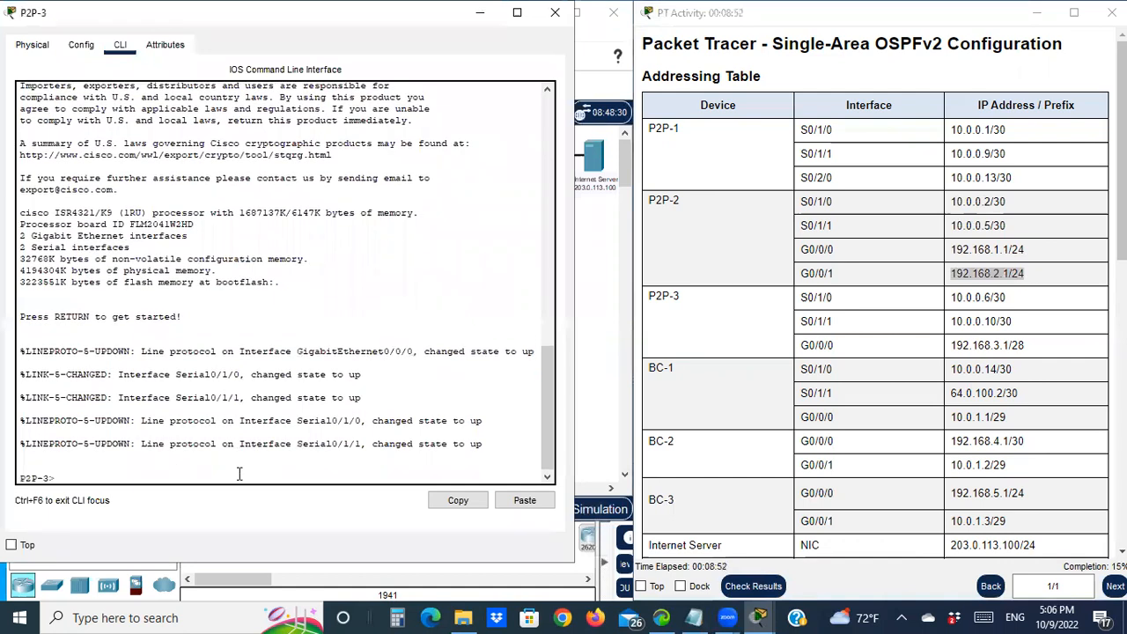
type("en")
key("Return")
type("confa t")
key("Return")
type("conf t")
key("Return")
type("rout")
key("BackSpace")
type("u")
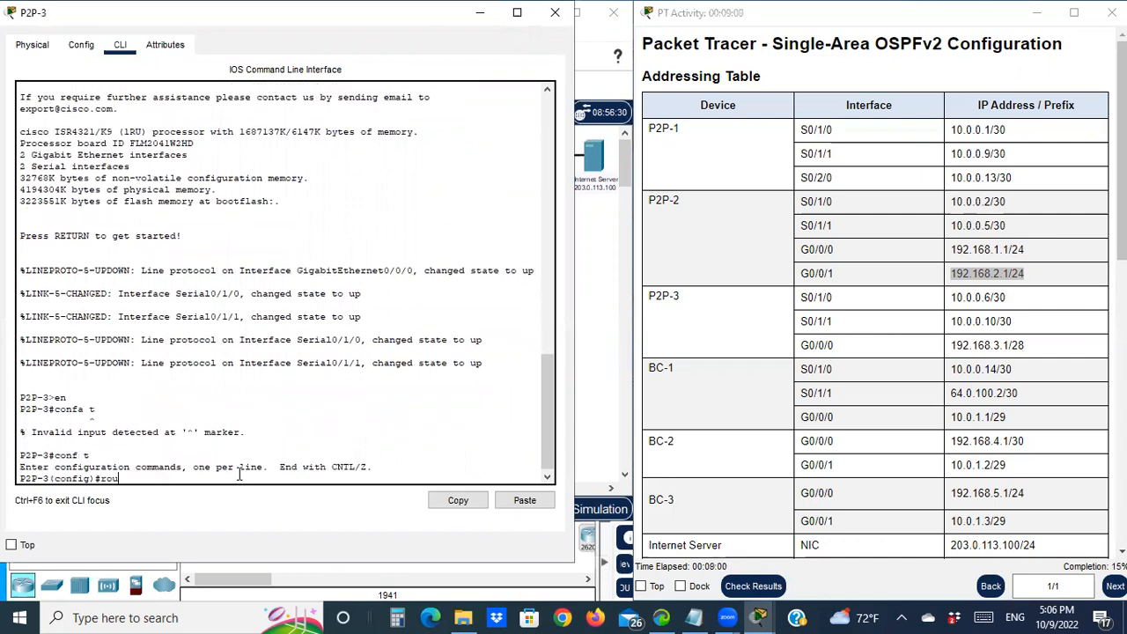
type("ter ospf 10")
key("Return")
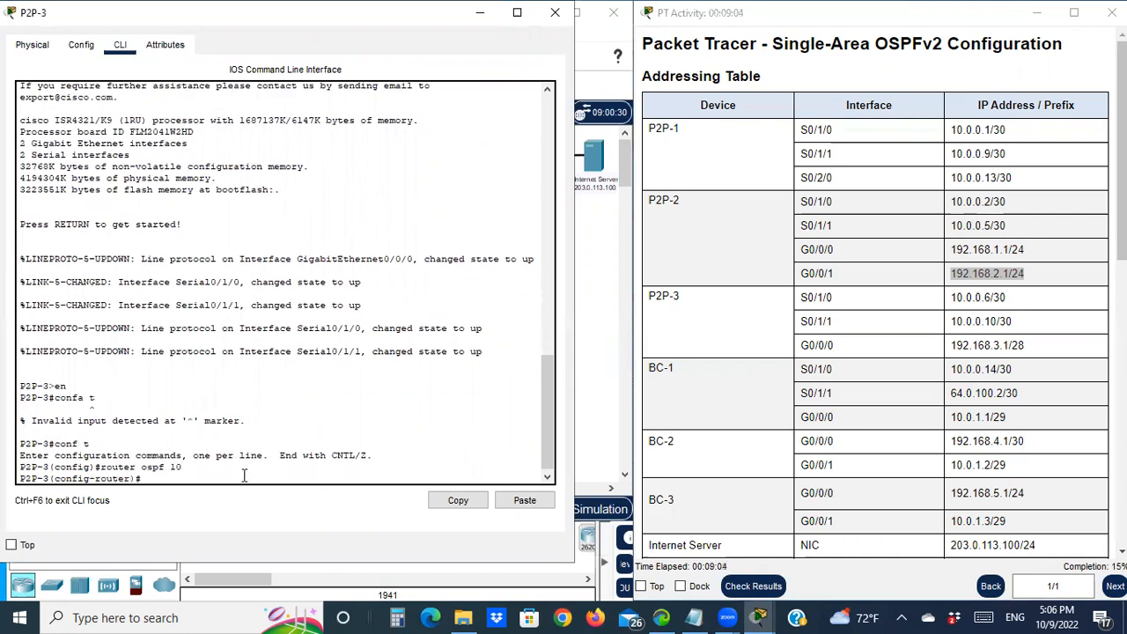
Add the S0/1/0 network statement on P2P-3 using 10.0.0.6 with inverse mask 0.0.0.3 in area 0.
type("na")
type("etwork")
left_click(819, 323)
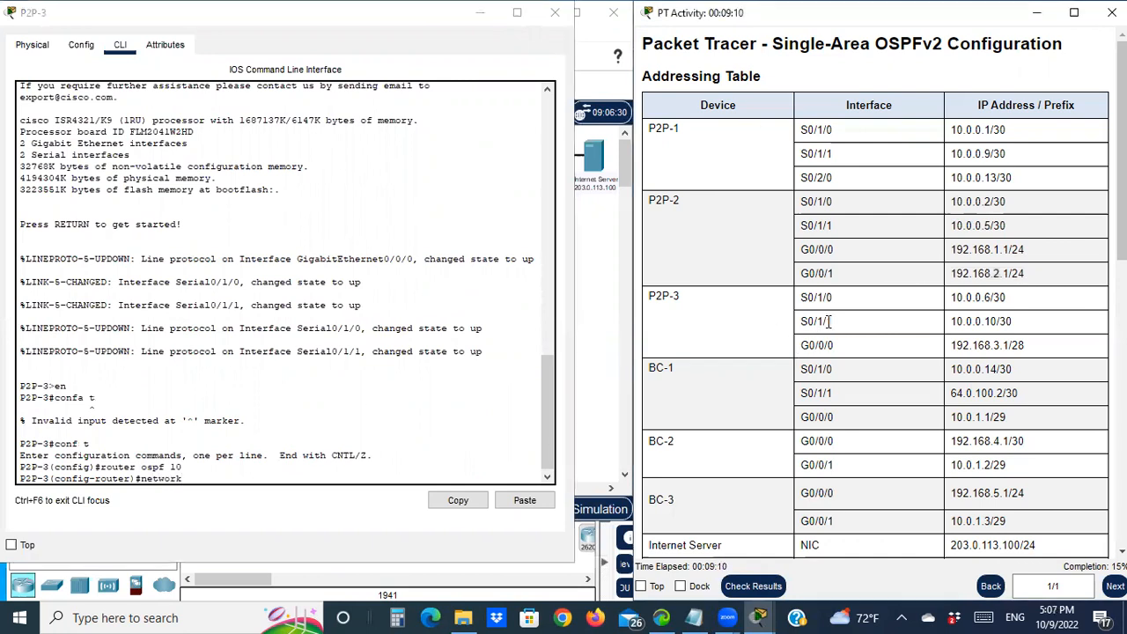
left_click_drag(951, 298, 985, 299)
right_click(984, 300)
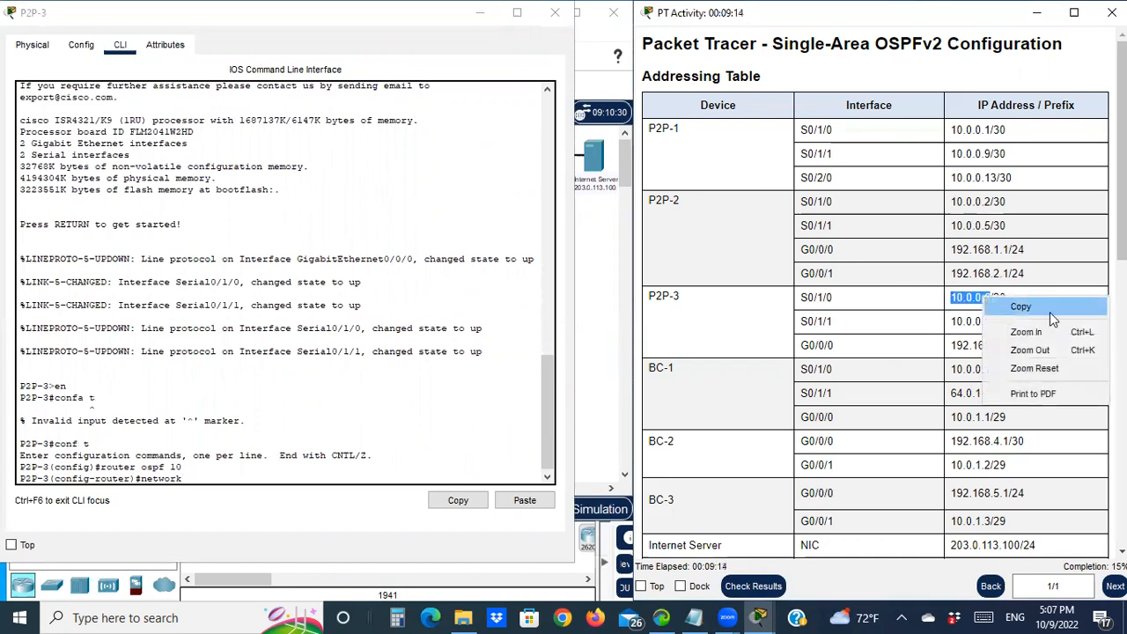
left_click(1021, 307)
left_click(485, 491)
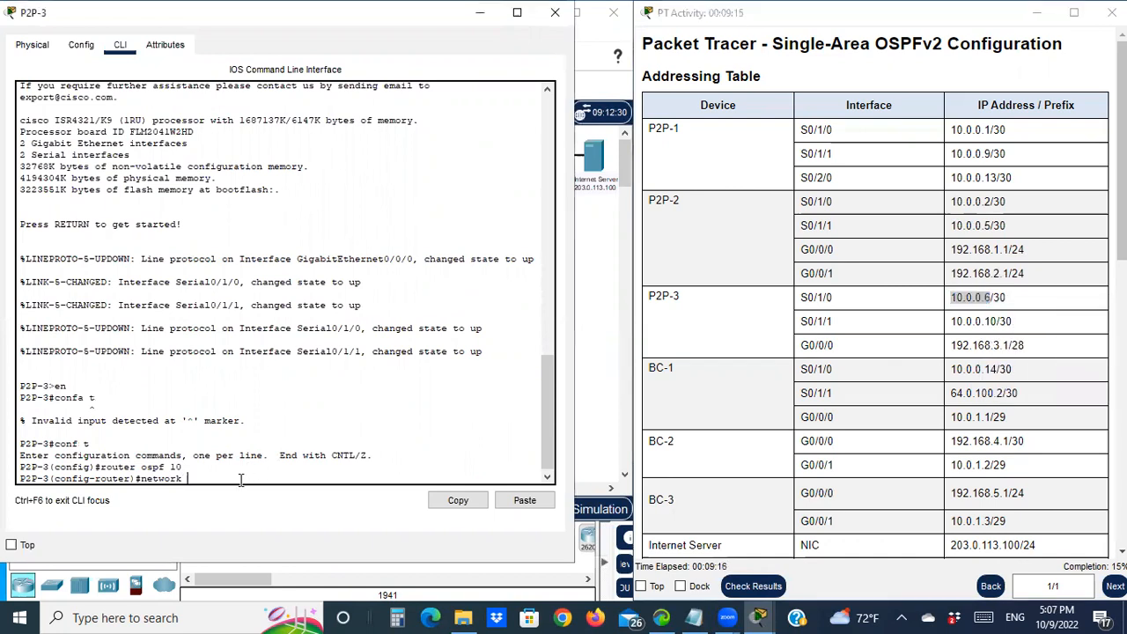
left_click(524, 501)
type("0.0.0.6 0.0.0.")
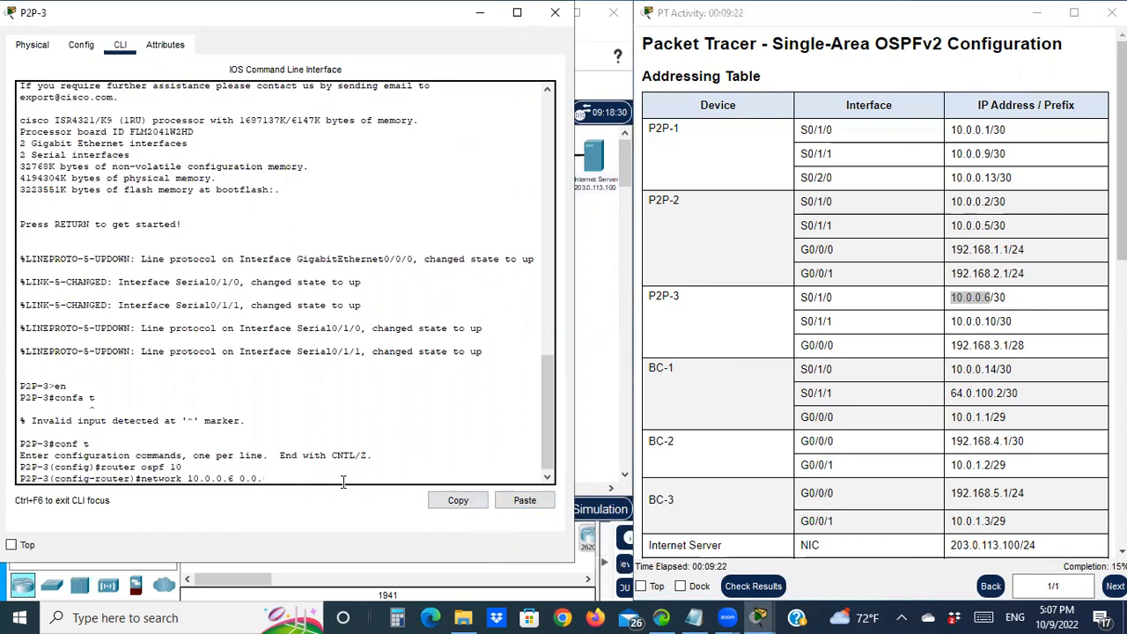
type("3 area 0")
key("Return")
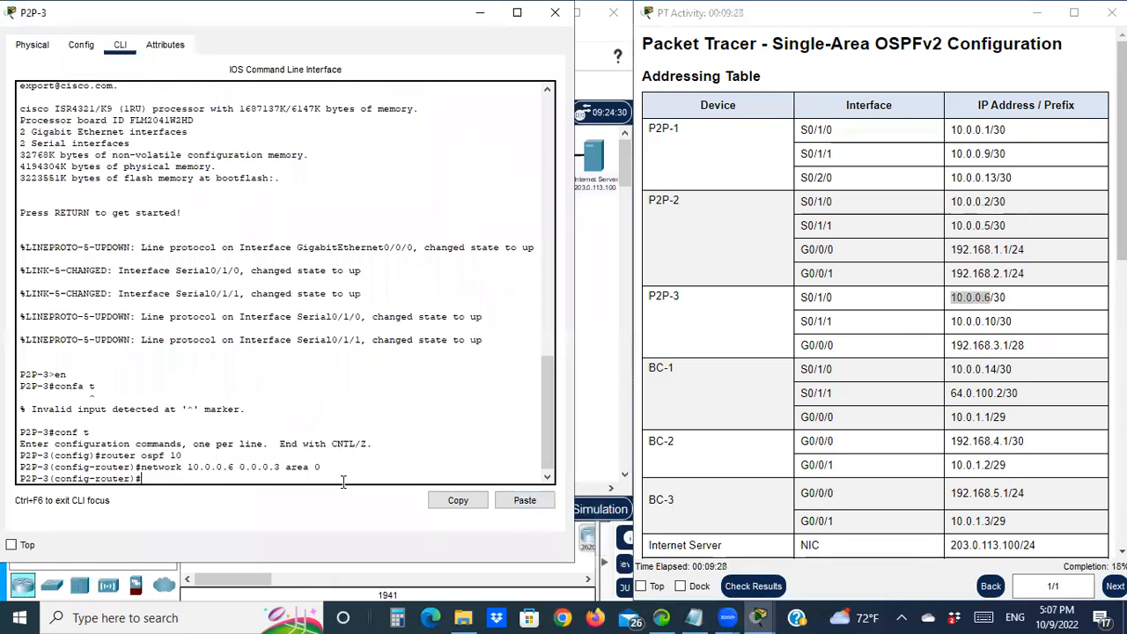
Add the S0/1/1 network statement on P2P-3 using 10.0.0.10 with inverse mask 0.0.0.3 in area 0.
left_click_drag(949, 323, 999, 324)
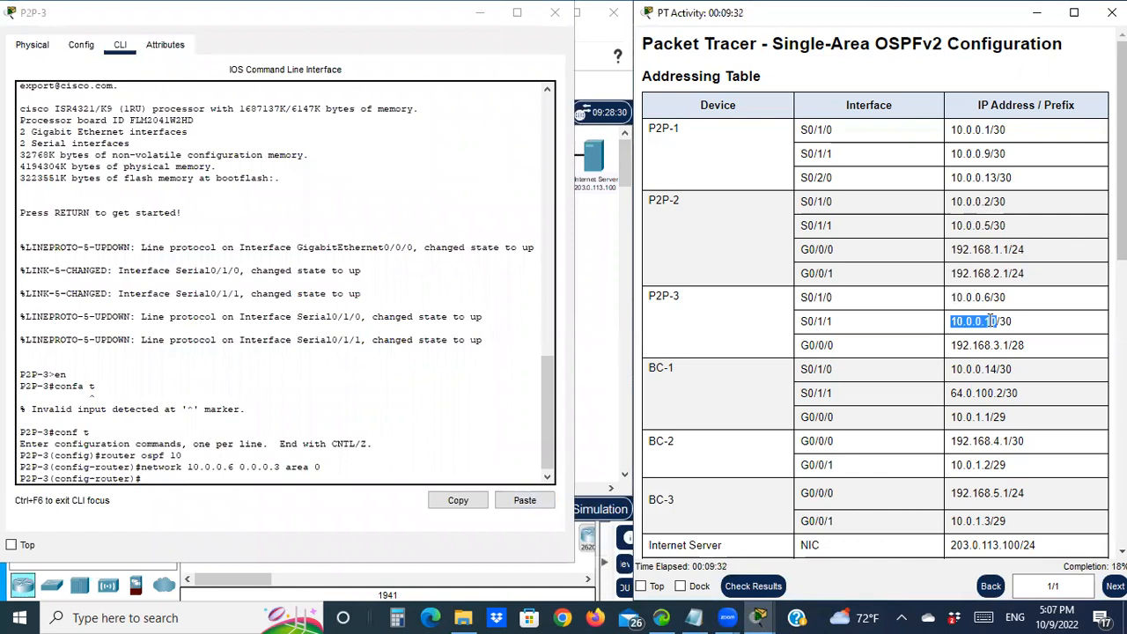
right_click(994, 323)
left_click(1042, 332)
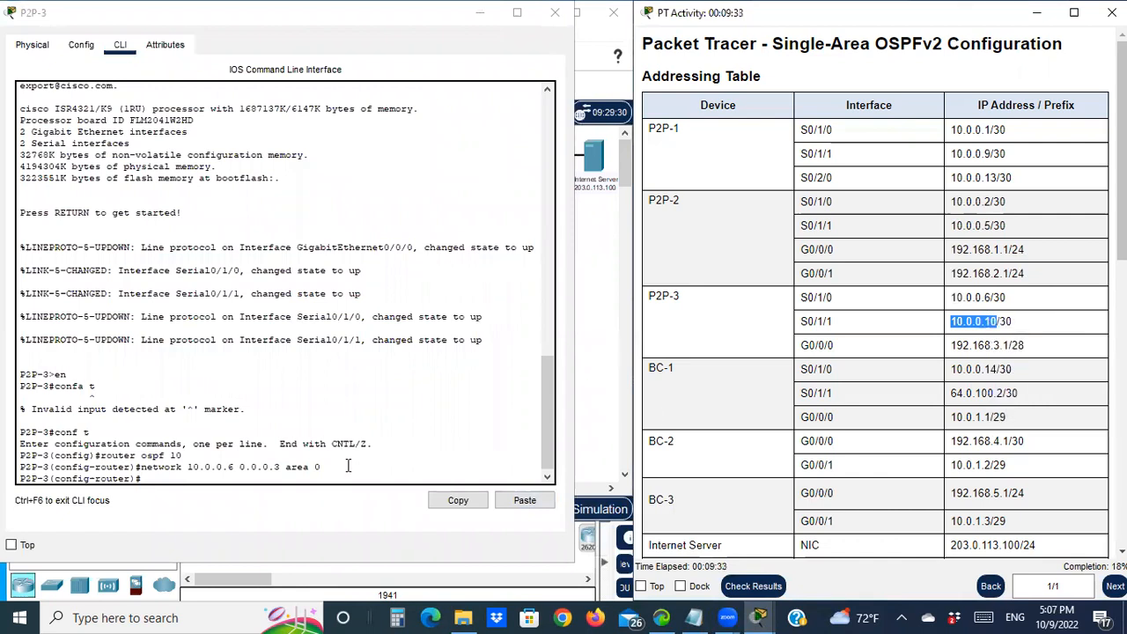
left_click(165, 478)
key("Up")
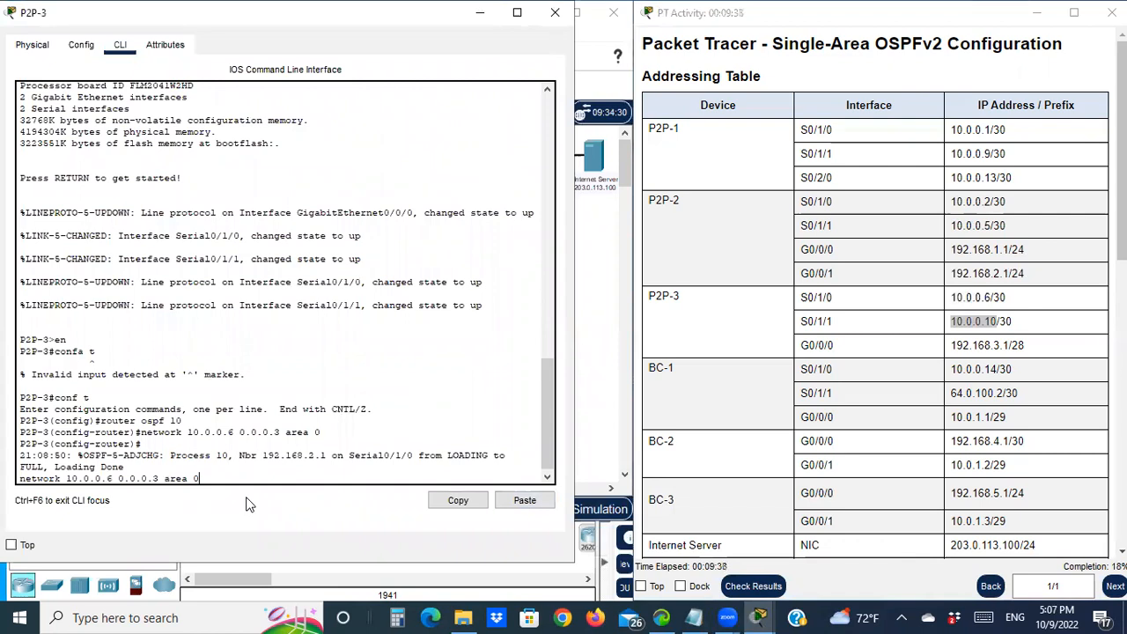
key("Return")
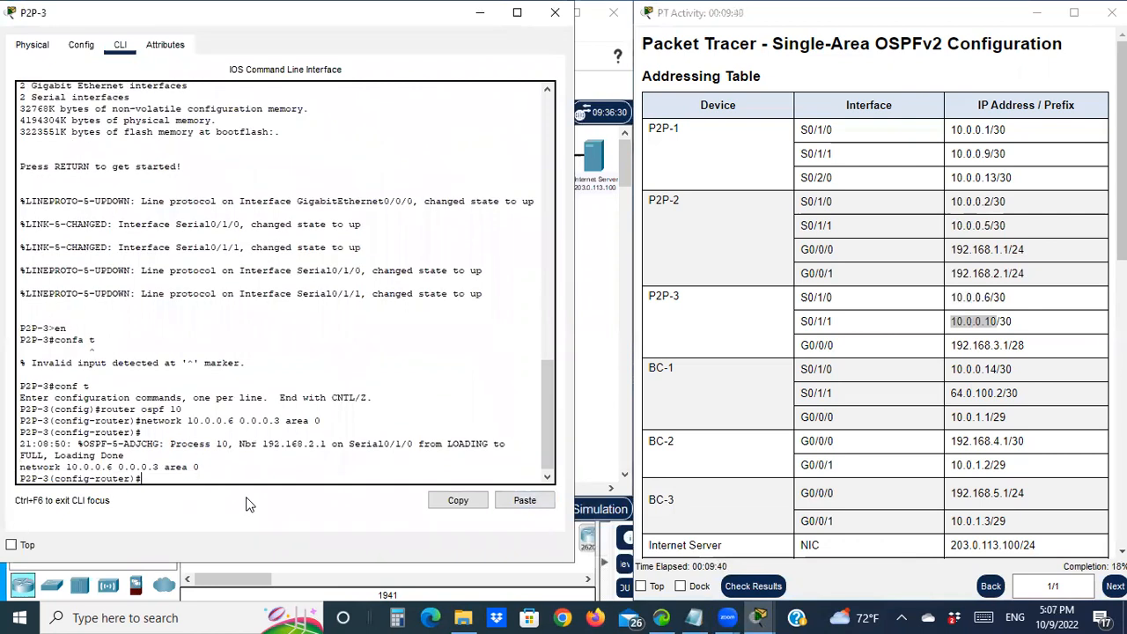
key("Up")
key("Return")
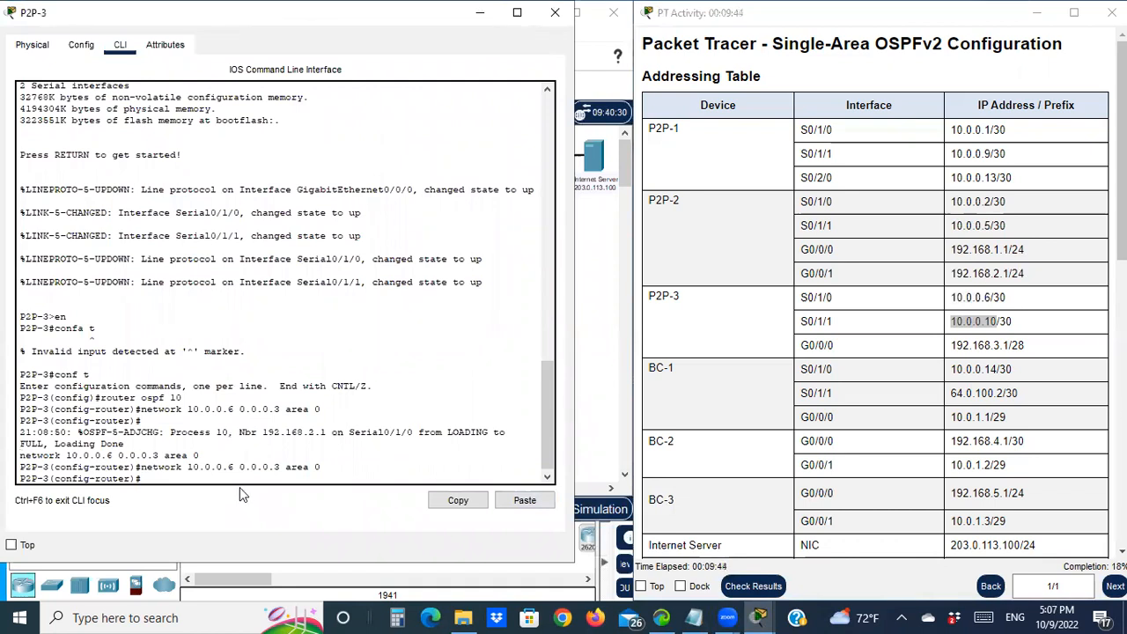
key("Up")
key("Left")
key("Left")
key("Left")
key("Left")
key("Left")
key("Left")
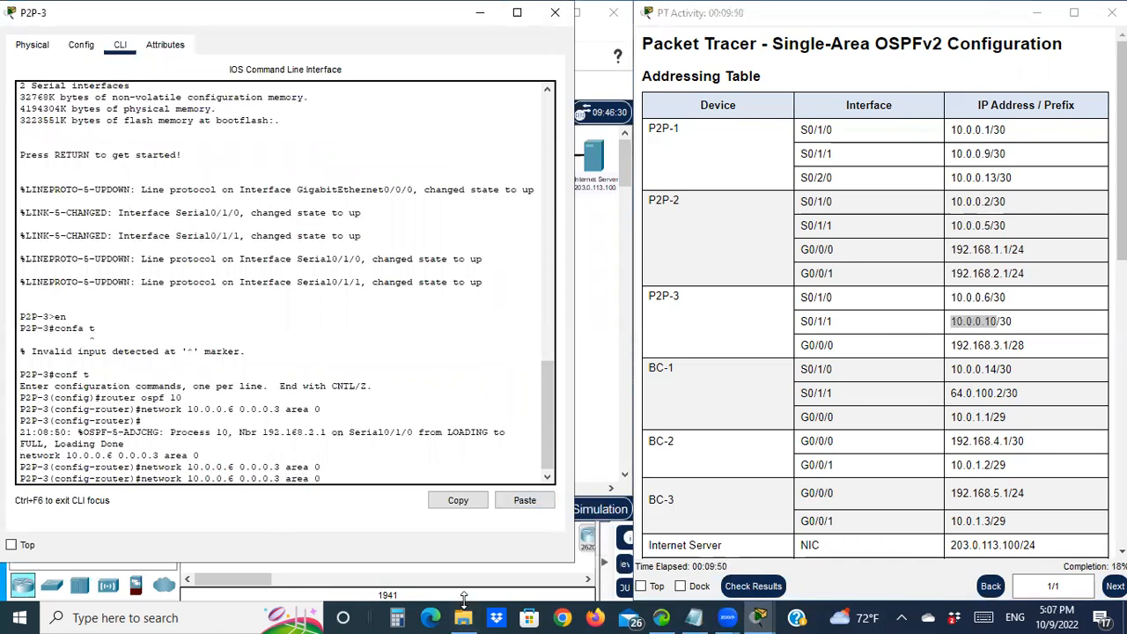
key("BackSpace")
type("10")
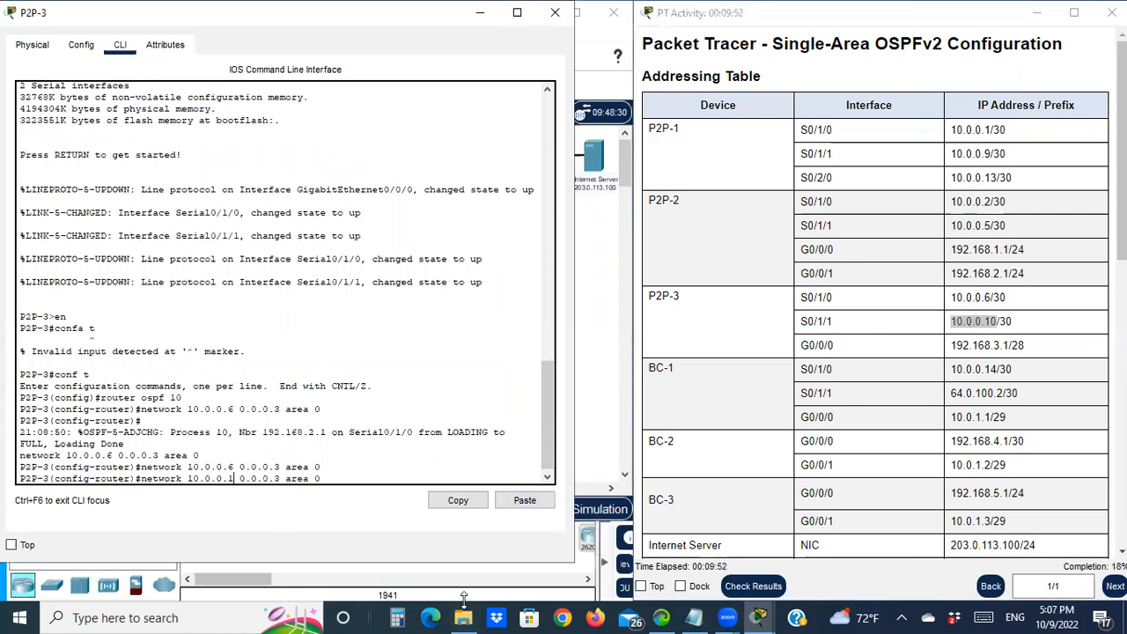
key("Return")
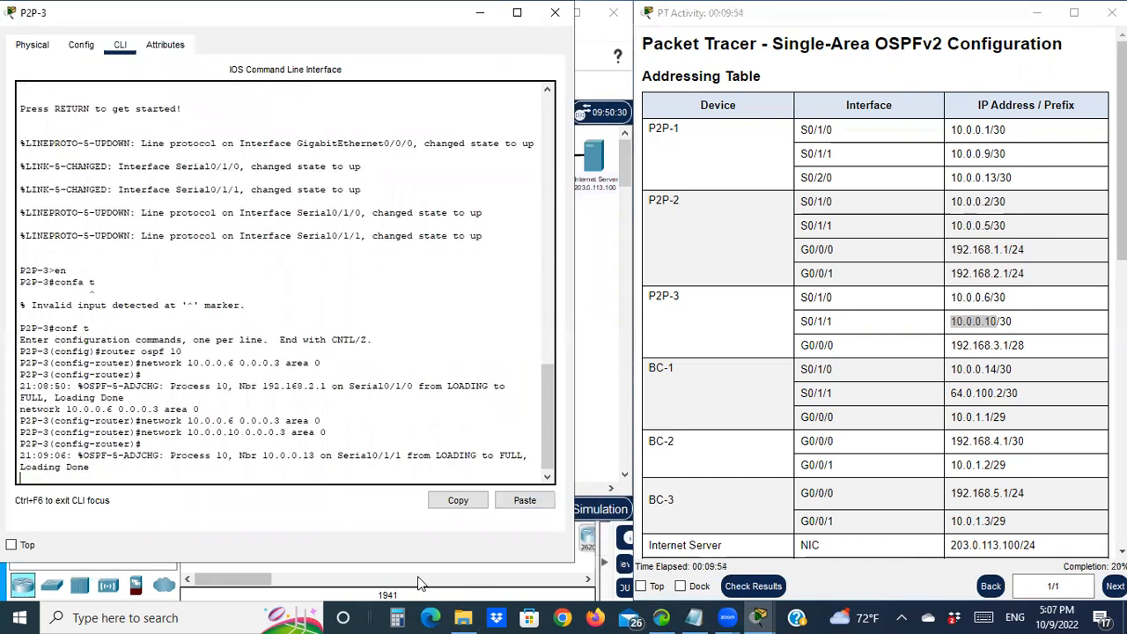
key("Return")
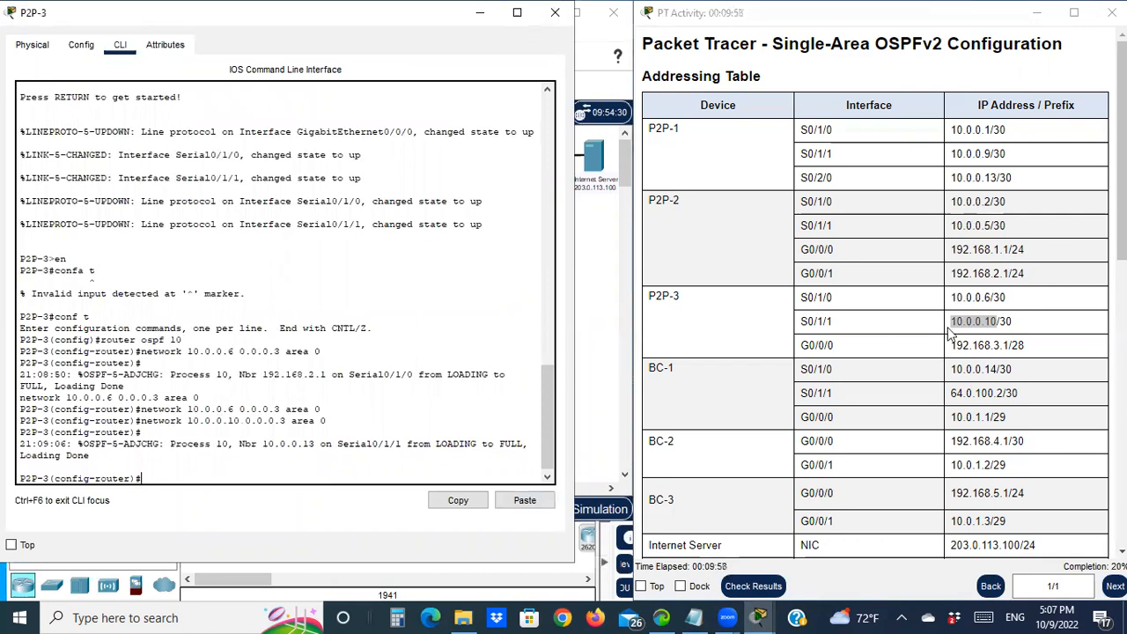
Add P2P-3's G0/0/0 network statement using 192.168.3.1 with inverse mask 0.0.0.15 in area 0, checking the /28 calculation in Notepad.
left_click_drag(952, 345, 1010, 345)
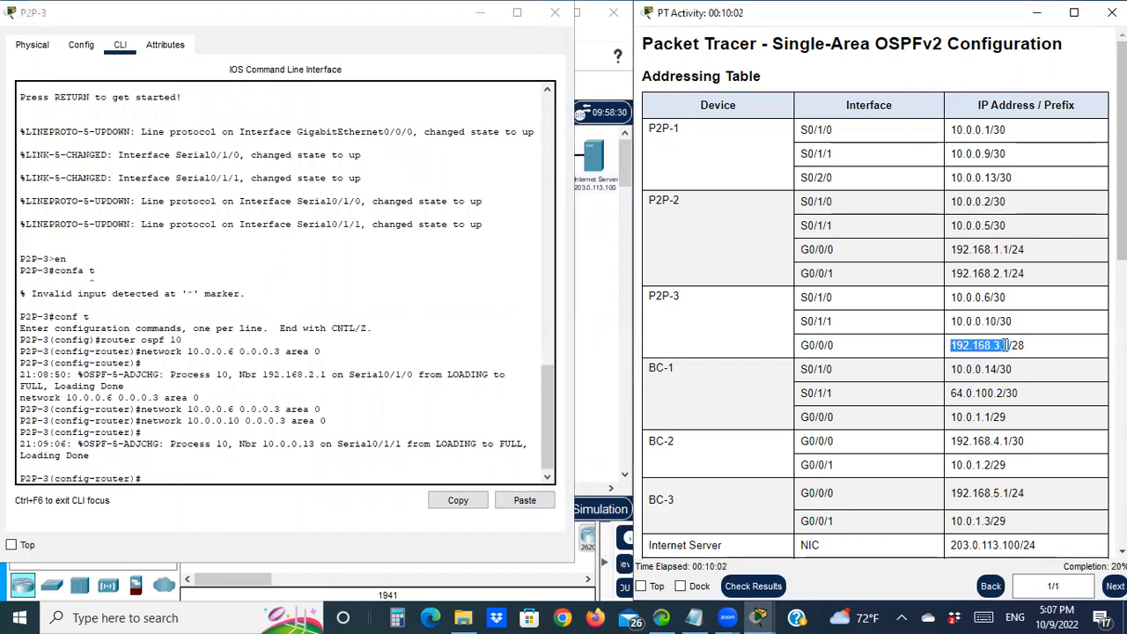
right_click(988, 346)
left_click(1048, 358)
left_click(202, 483)
type("network")
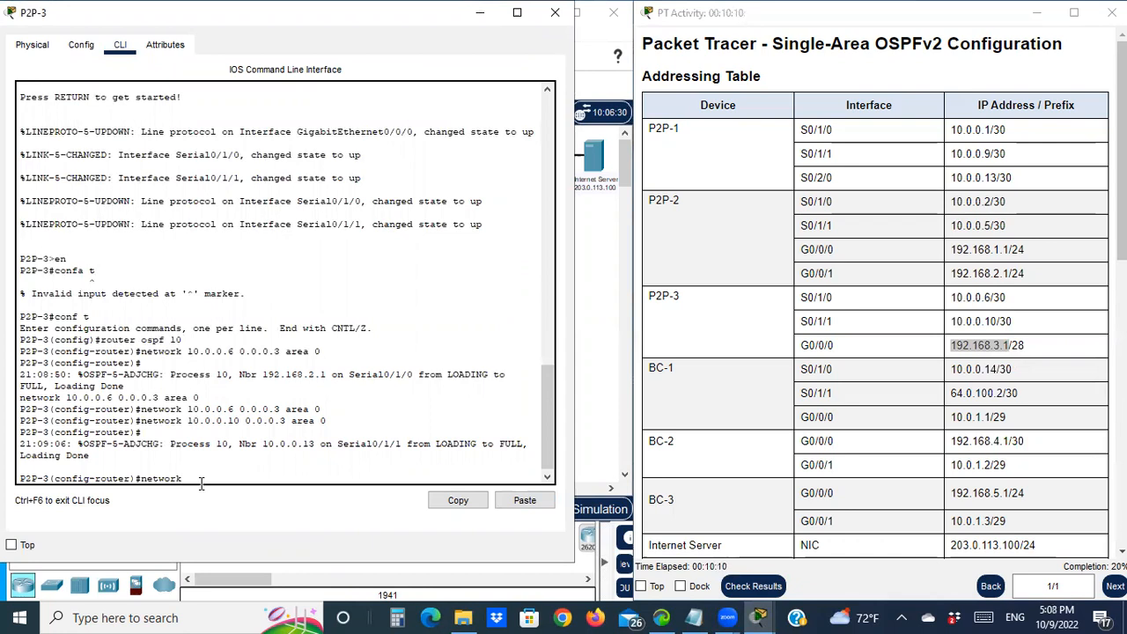
left_click(527, 498)
left_click(1016, 345)
left_click_drag(1011, 344, 1026, 345)
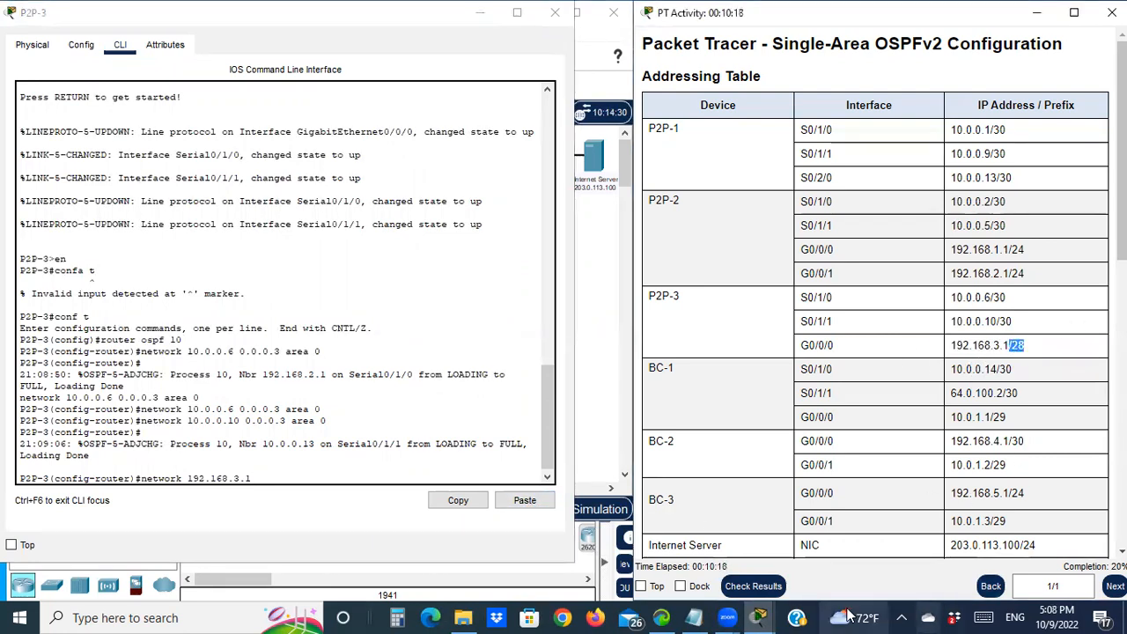
left_click(694, 618)
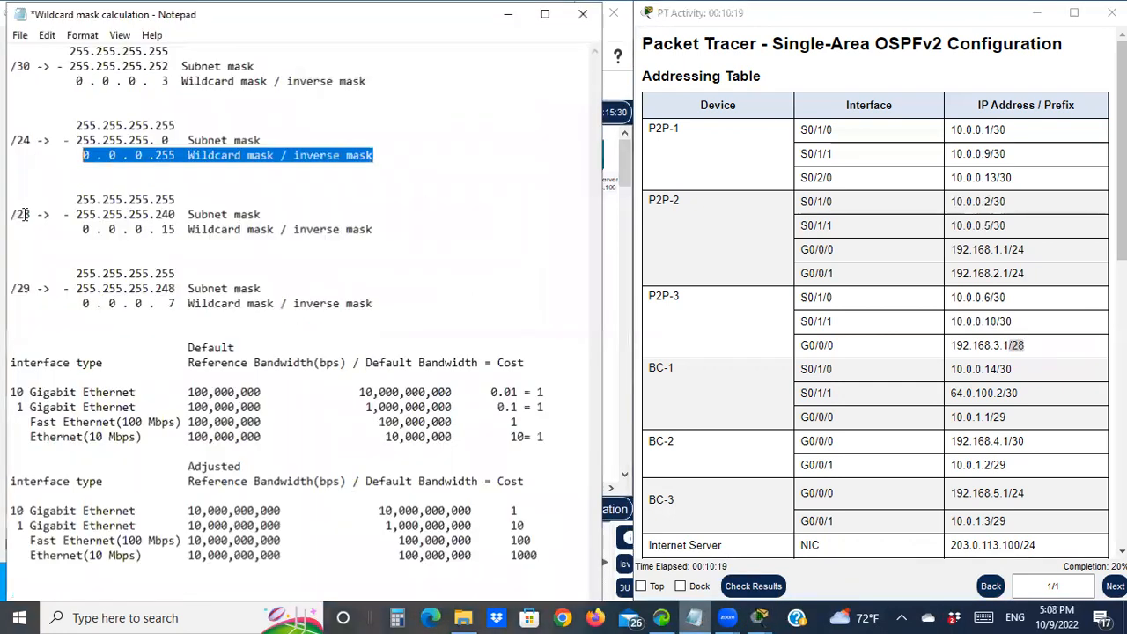
left_click_drag(173, 230, 51, 229)
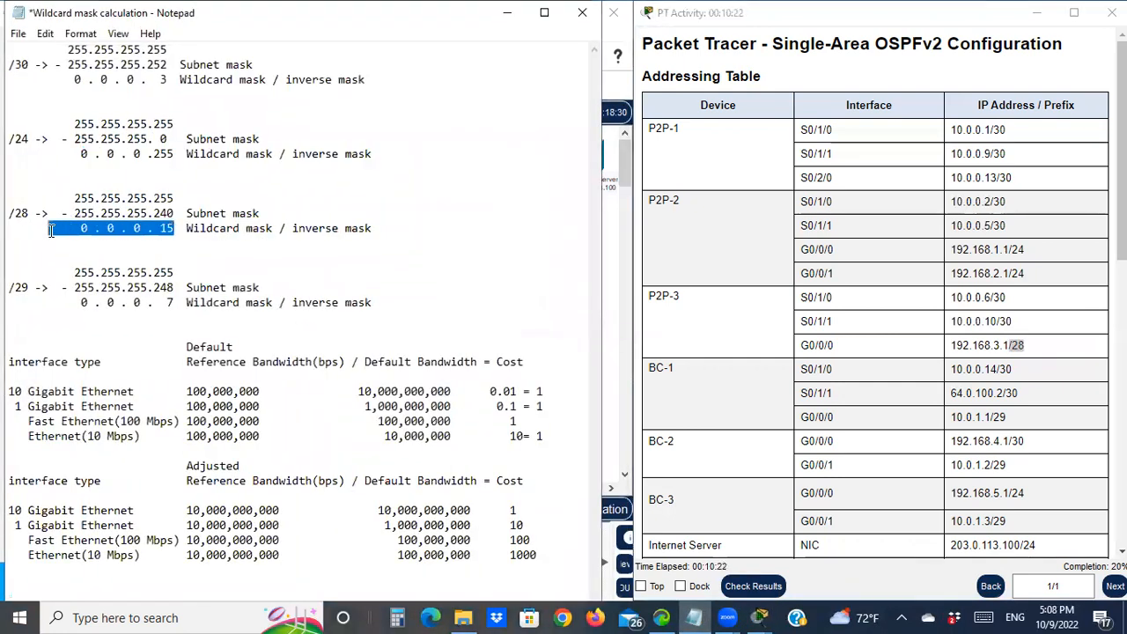
left_click(507, 18)
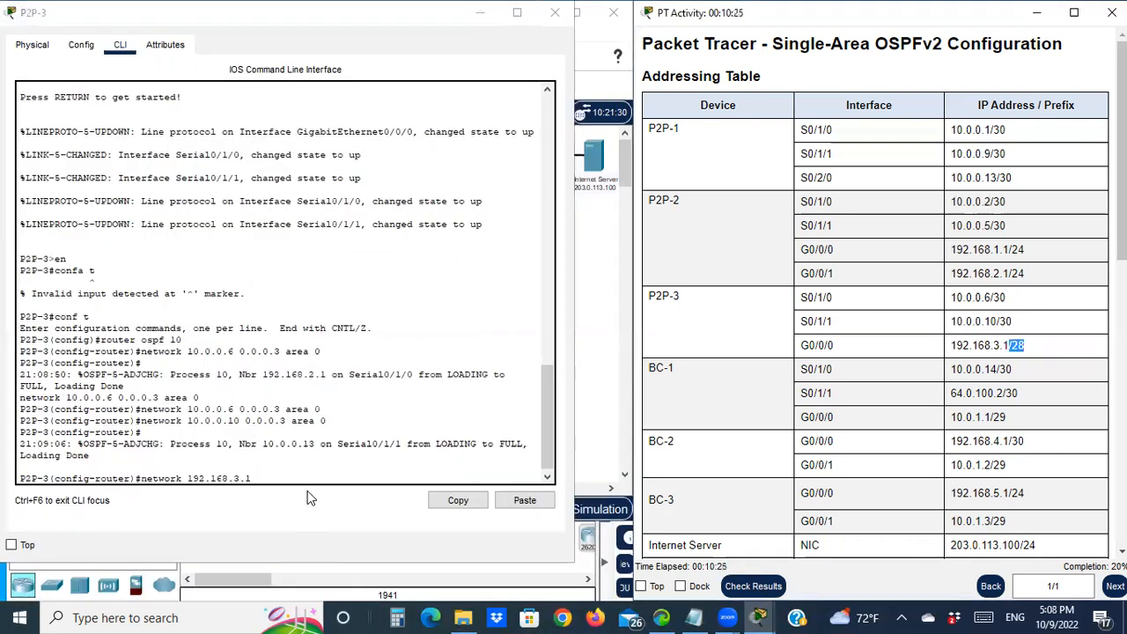
left_click(335, 499)
type("0.0.0.")
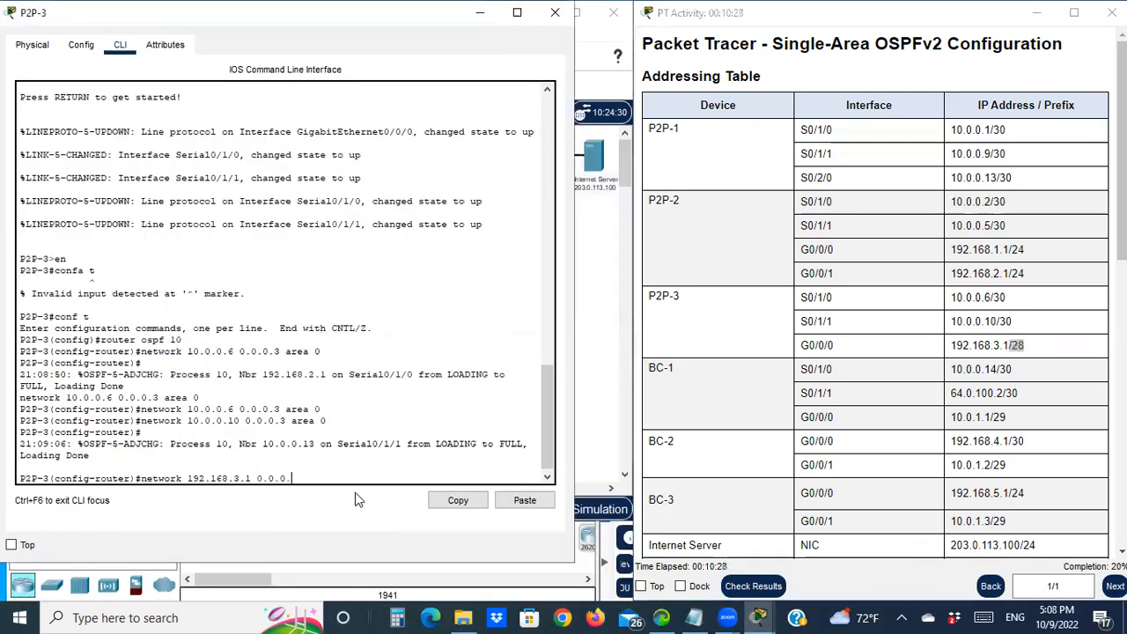
type("15 ")
type("area ")
type("0")
key("Return")
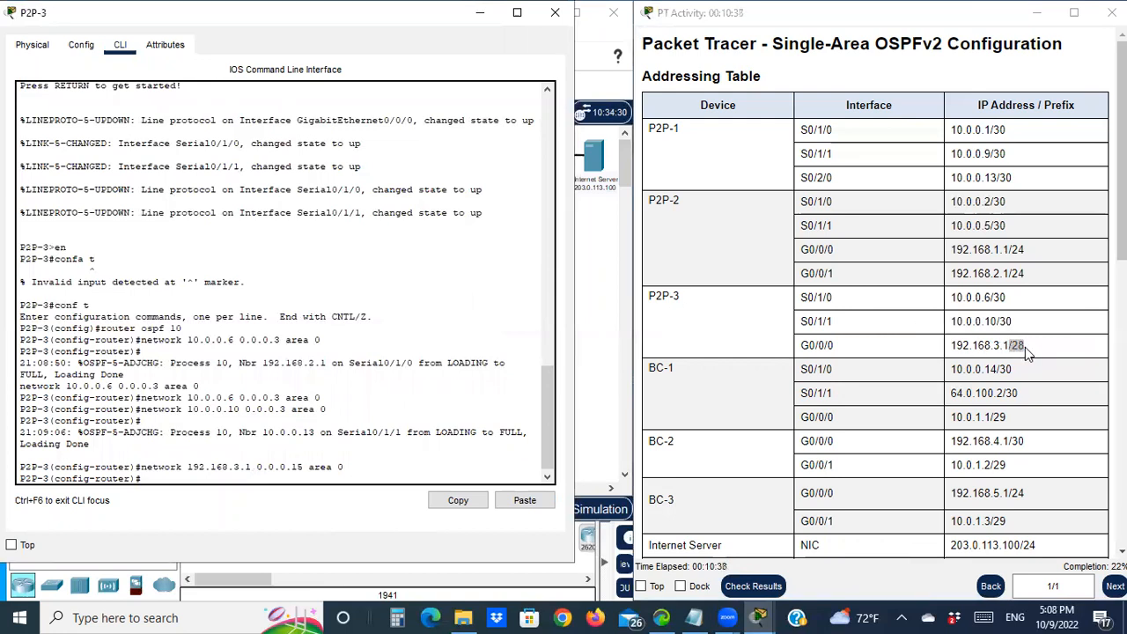
left_click(482, 13)
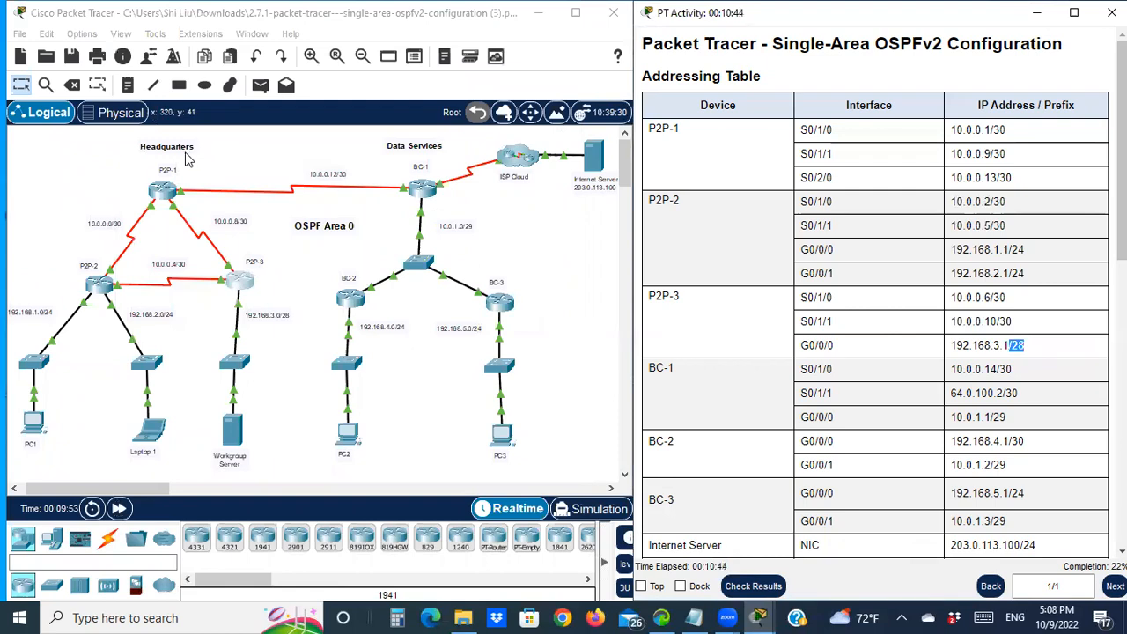
Read the activity's OSPF interface requirement for the Data Service network and open BC-1's command line at its user prompt.
scroll(929, 410, "down", 5)
scroll(926, 425, "down", 3)
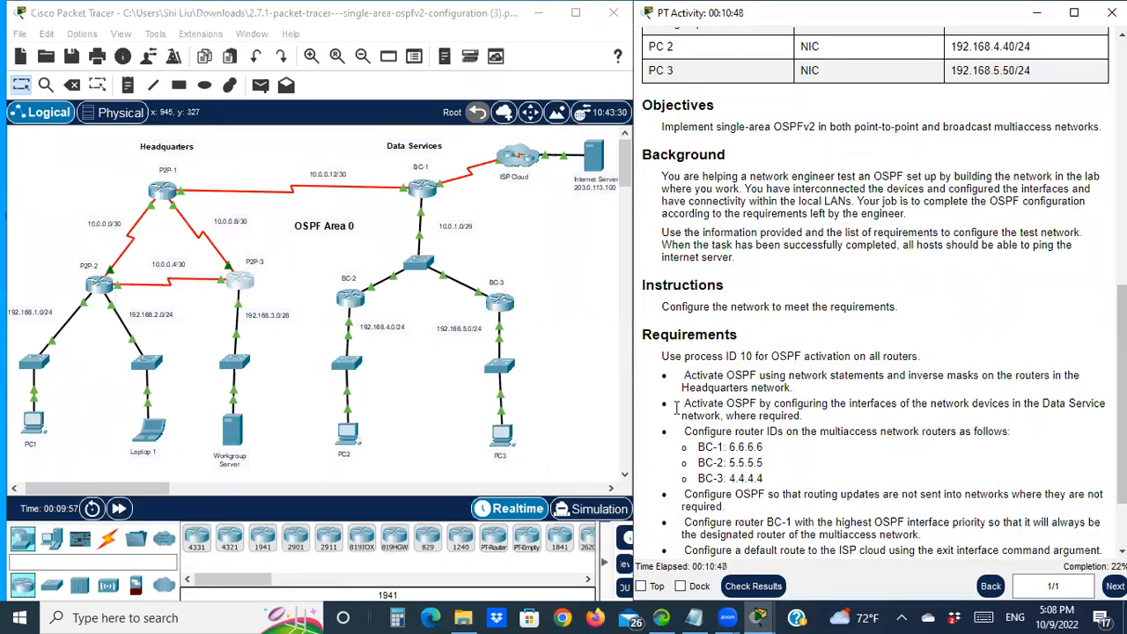
left_click_drag(683, 404, 1024, 403)
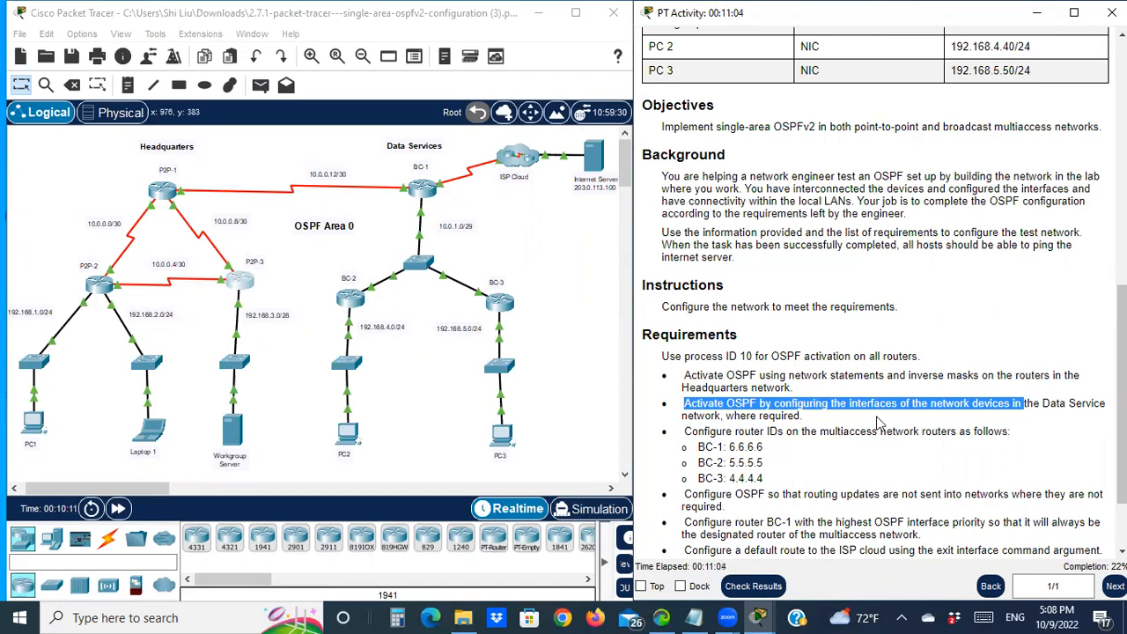
left_click(427, 192)
left_click_drag(512, 22, 307, 44)
left_click(326, 508)
key("Return")
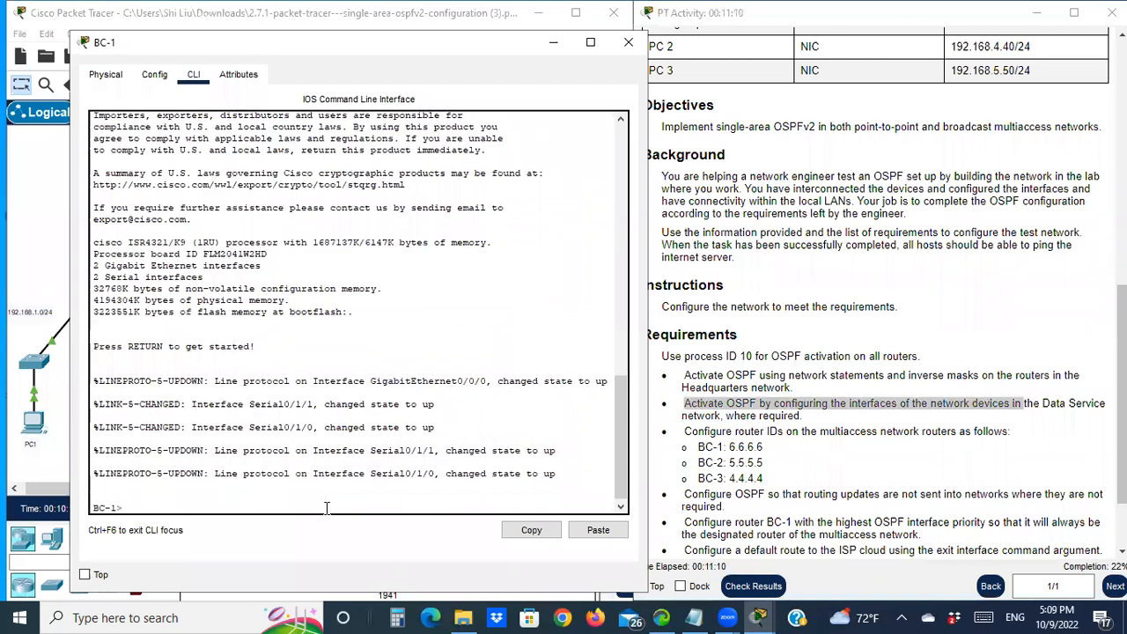
Create OSPF process 10 on BC-1 from global configuration mode and exit router configuration.
type("en")
key("Return")
type("conf t")
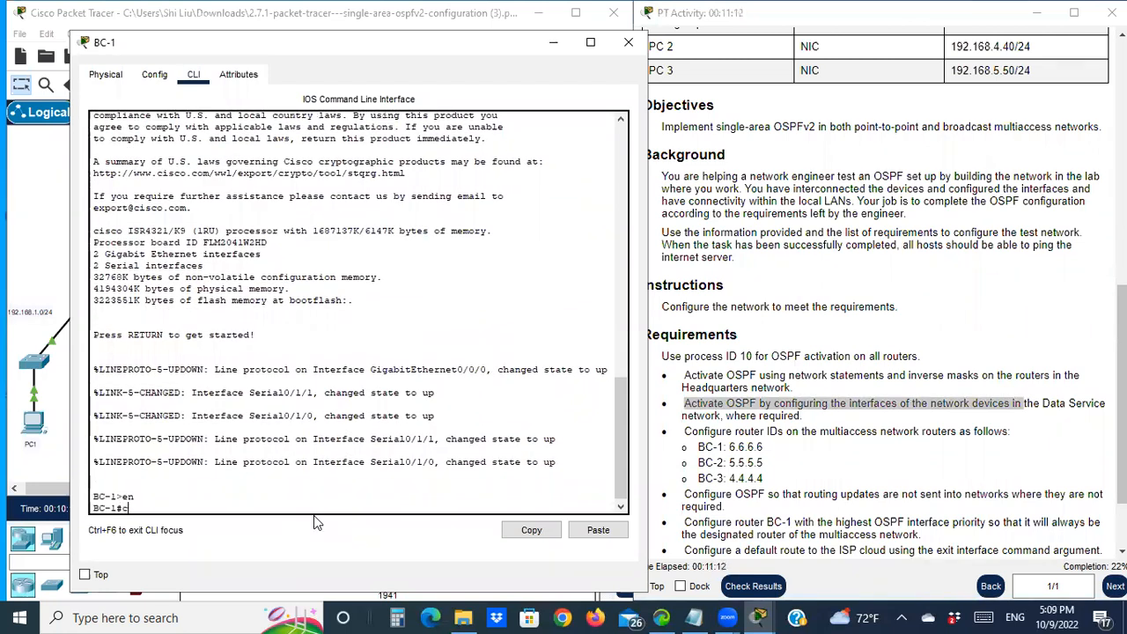
key("Return")
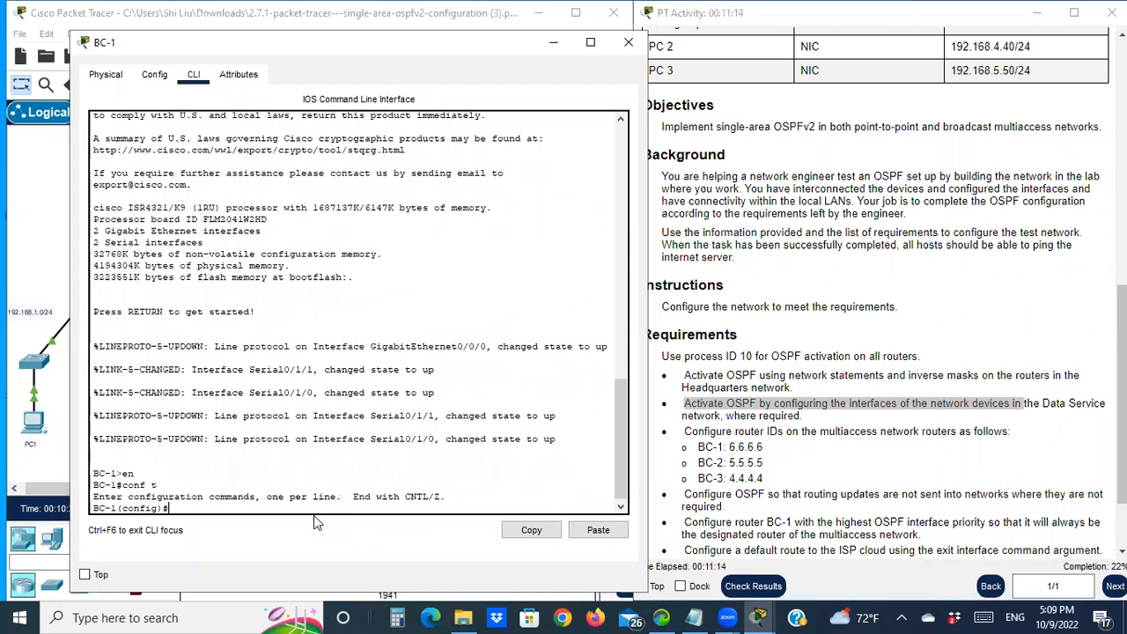
type("router ospf 10")
key("Return")
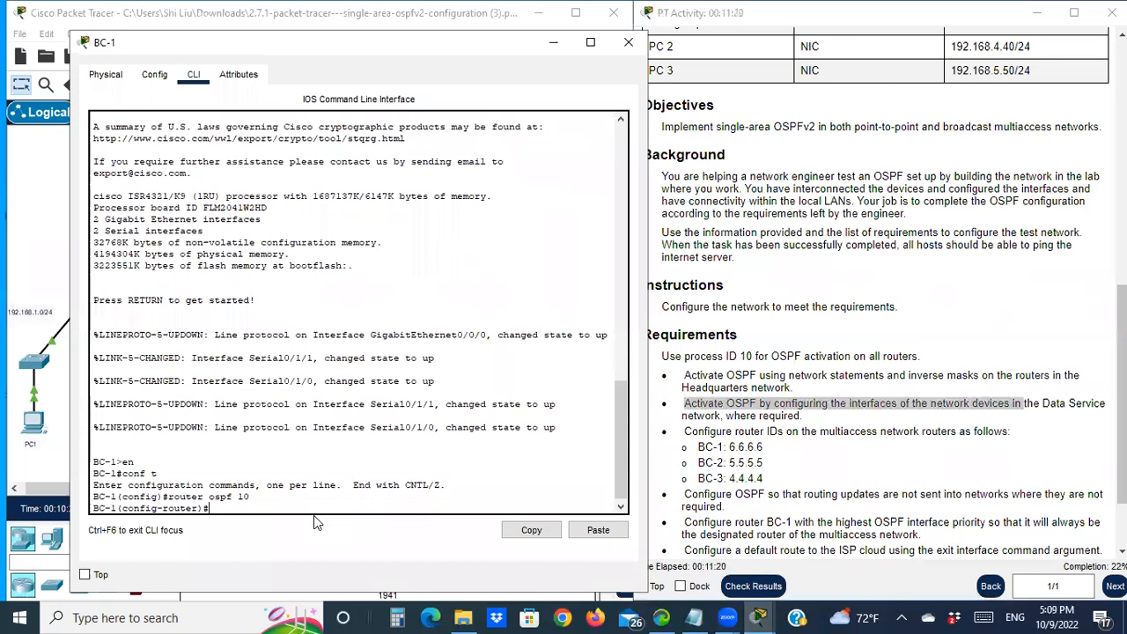
type("exi")
key("Return")
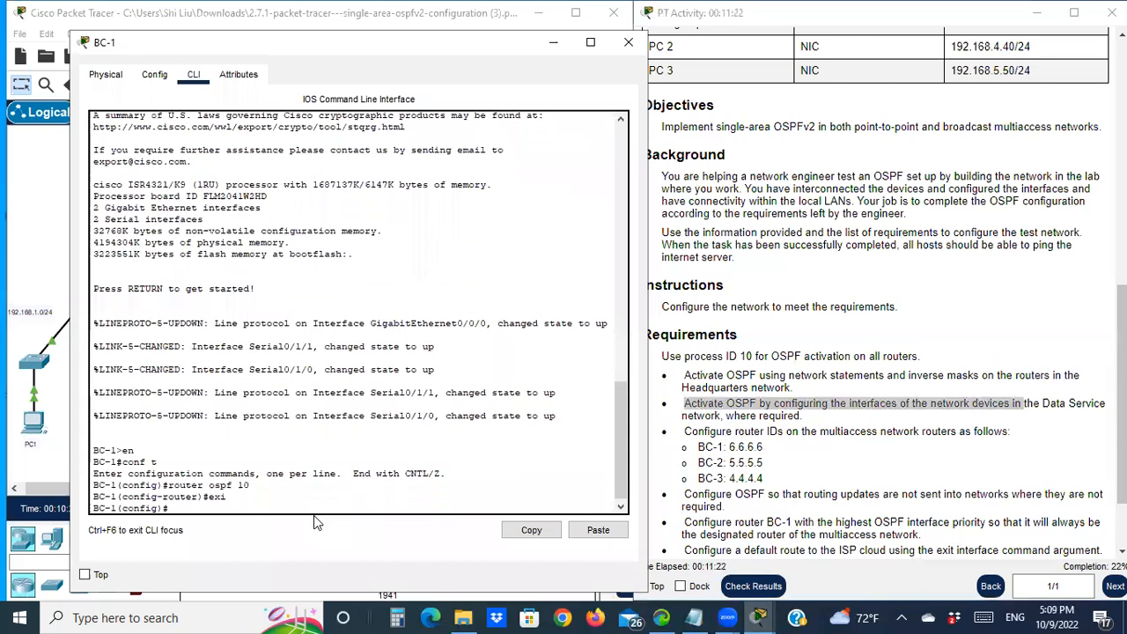
Activate OSPF process 10 in area 0 on BC-1's S0/1/0 interface, checking the interface name in the addressing table.
type("int")
scroll(858, 193, "up", 5)
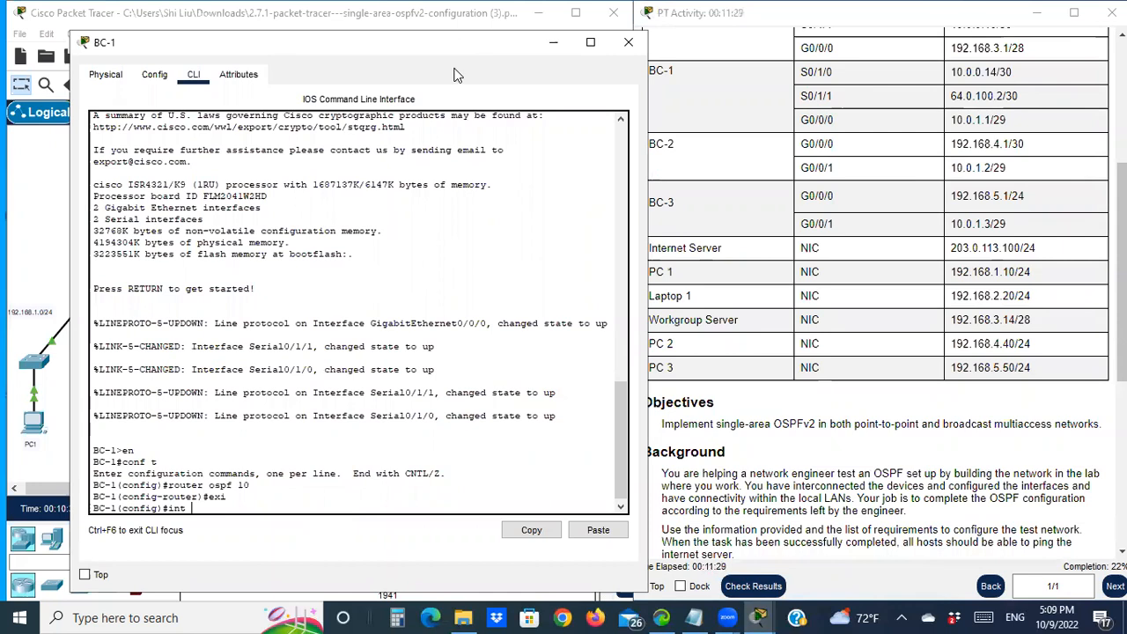
left_click_drag(455, 45, 419, 322)
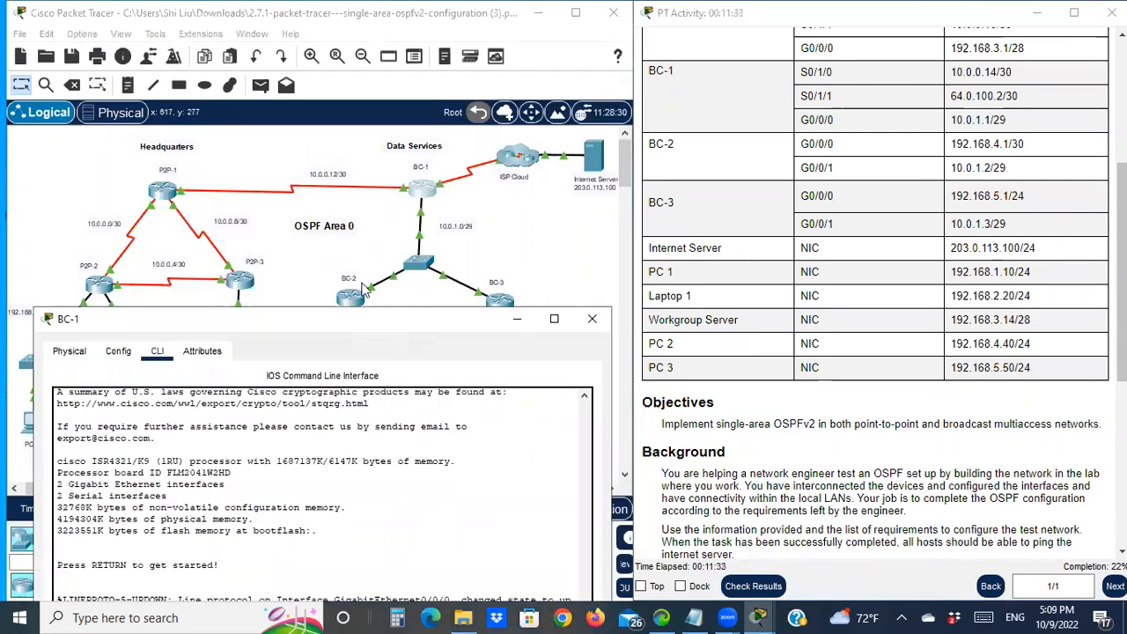
left_click_drag(367, 320, 370, 30)
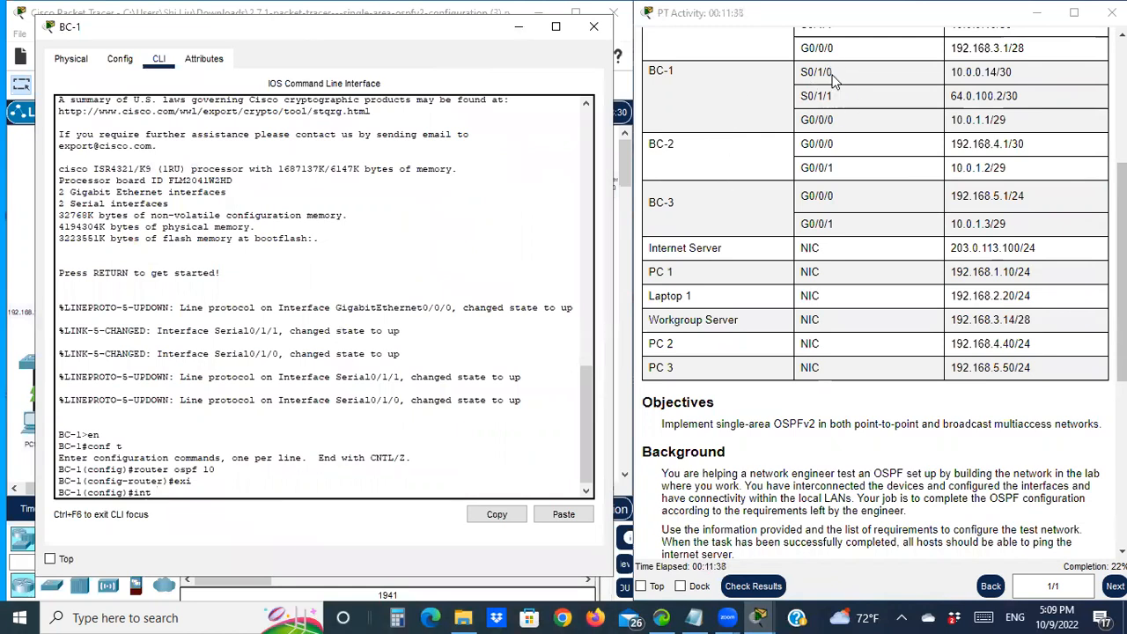
left_click_drag(835, 79, 801, 78)
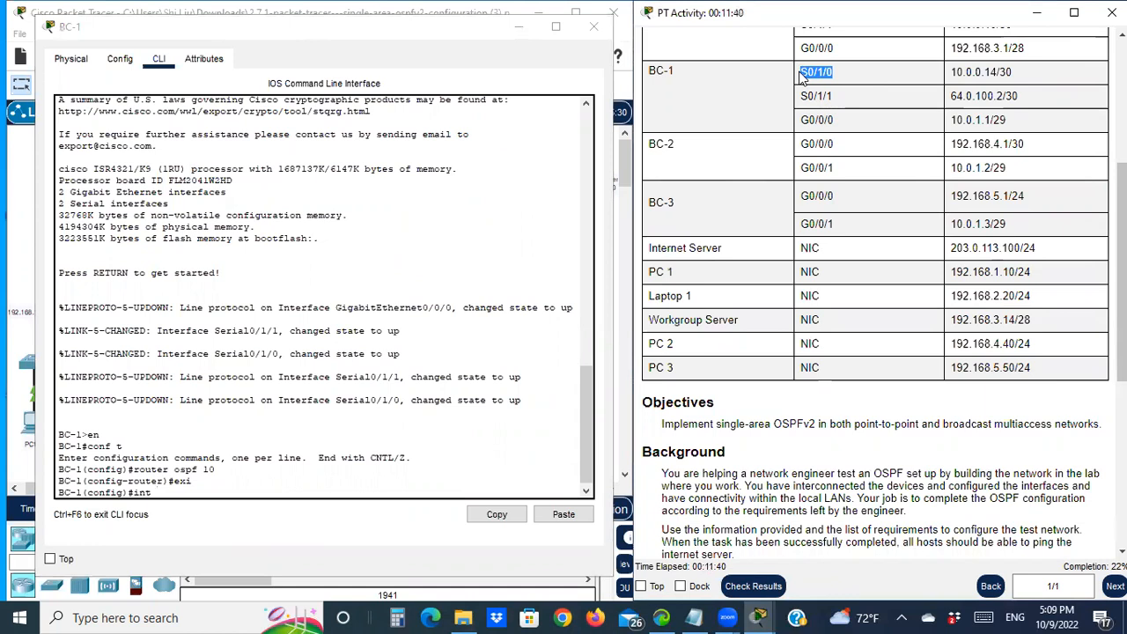
left_click(208, 484)
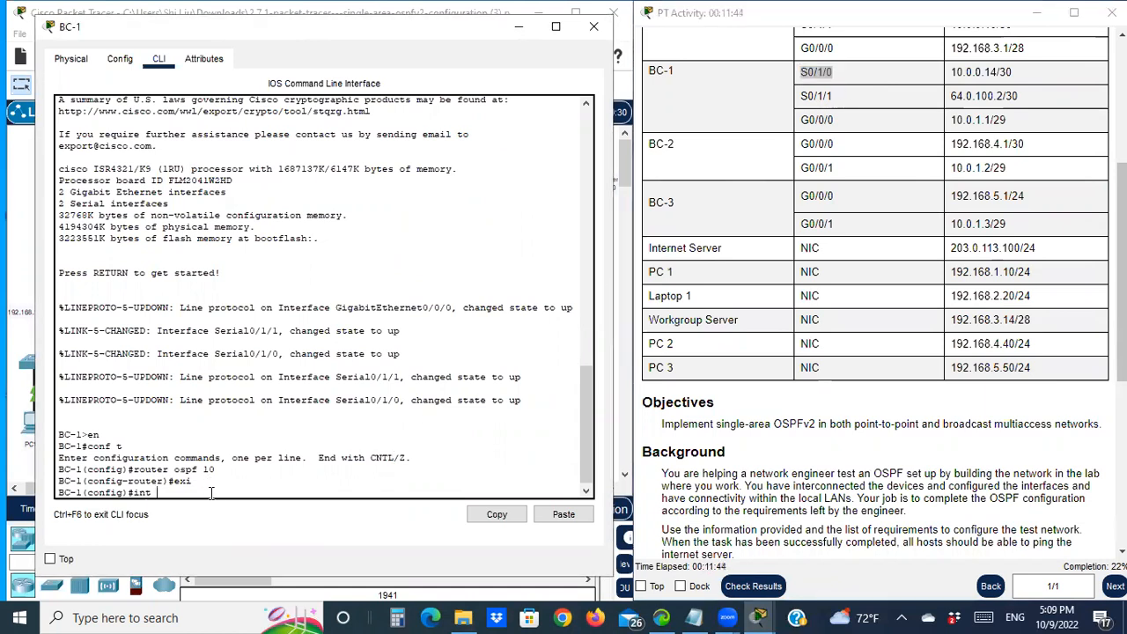
type("int s0/1/0")
key("Return")
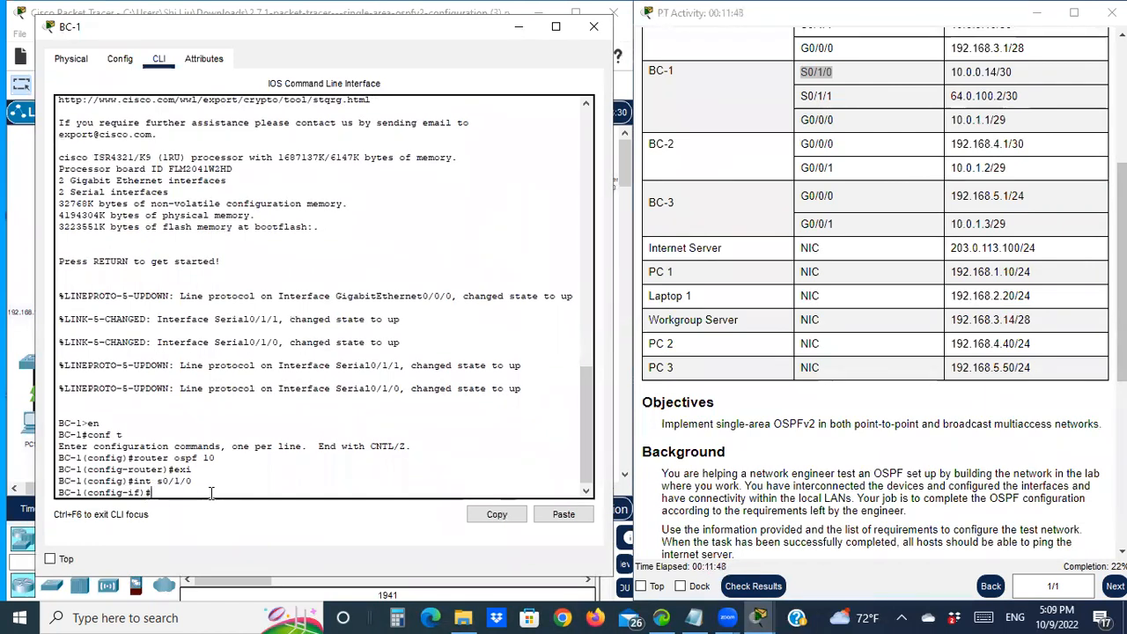
type("ip ospf 10 area 0")
key("Return")
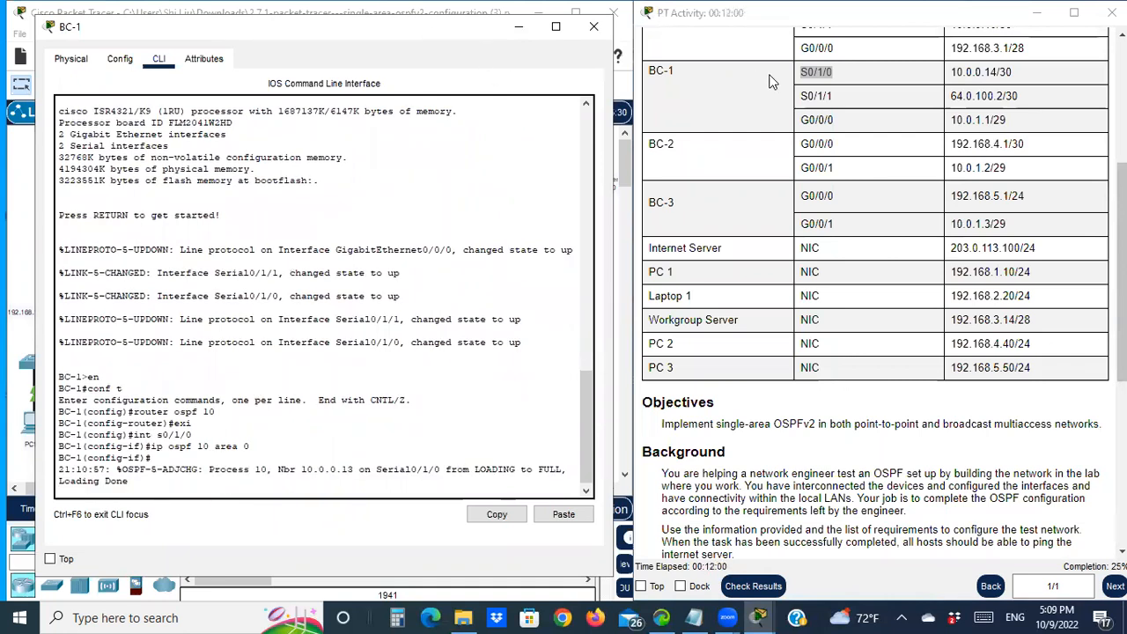
Activate OSPF process 10 in area 0 on BC-1's S0/1/1 interface.
left_click_drag(847, 99, 795, 104)
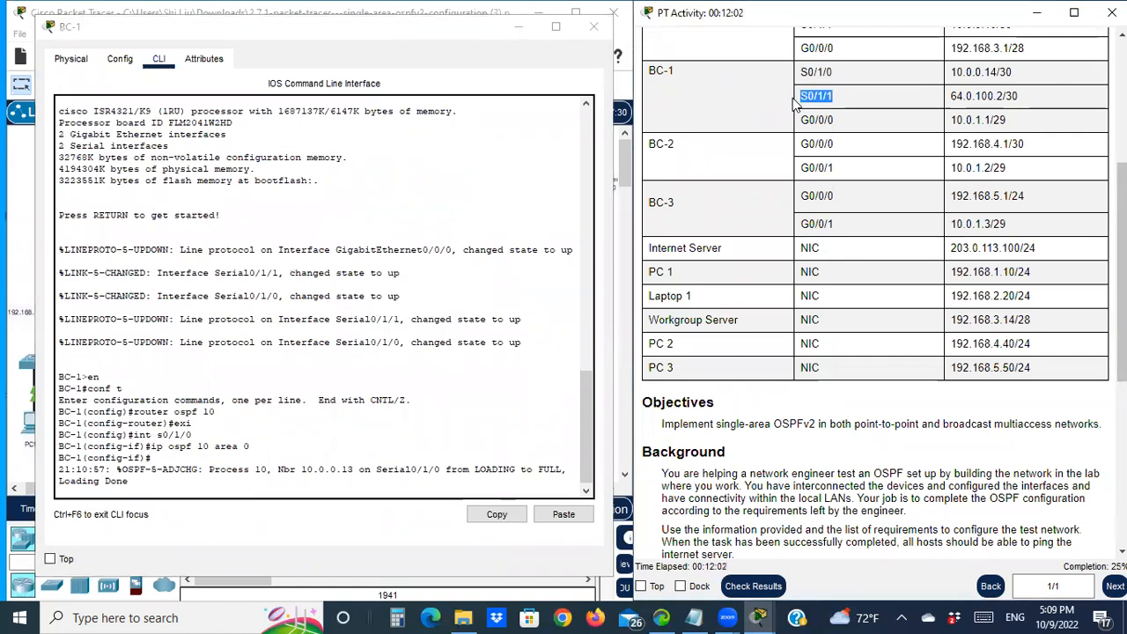
left_click(351, 484)
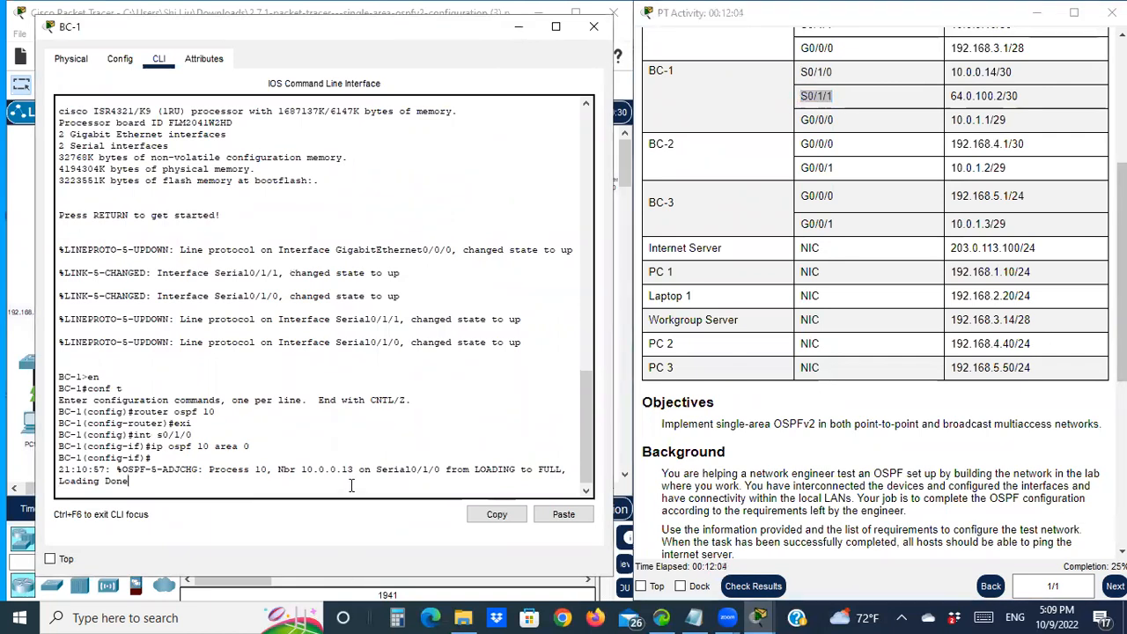
key("Return")
key("Up")
key("Up")
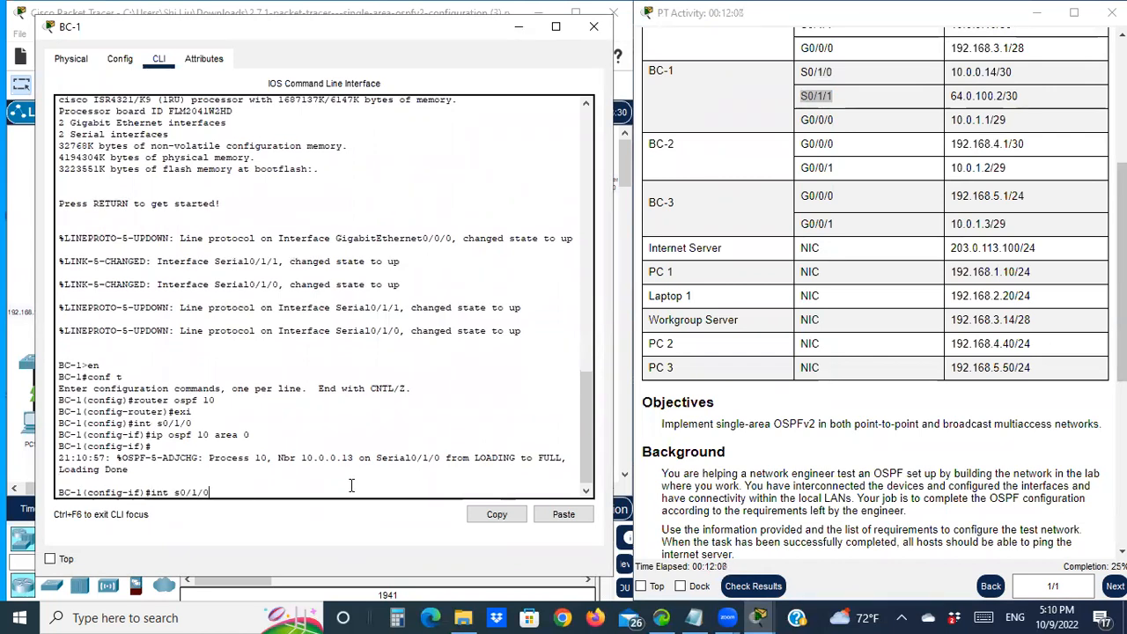
type("1")
key("Return")
key("Up")
key("Up")
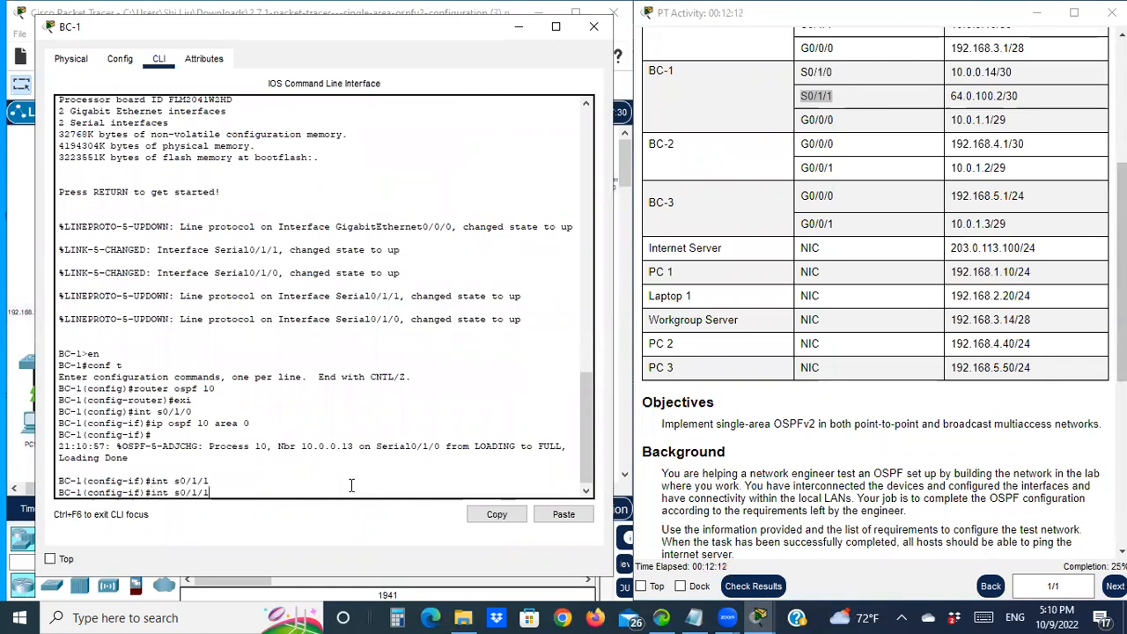
key("Return")
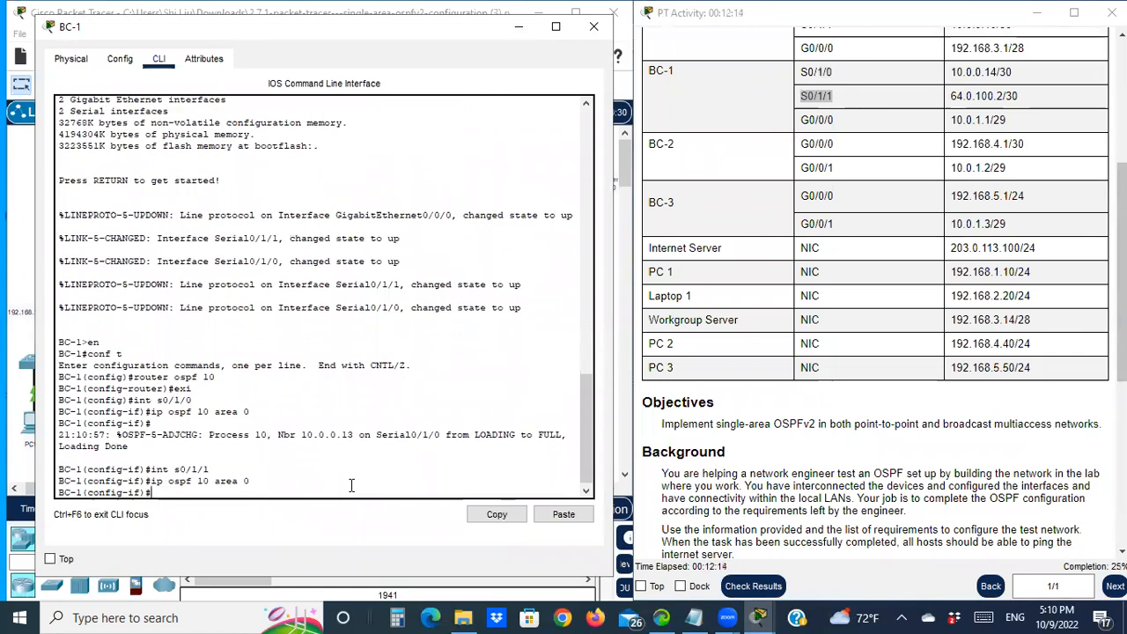
Activate OSPF process 10 in area 0 on BC-1's G0/0/0 interface.
left_click(828, 117)
double_click(829, 118)
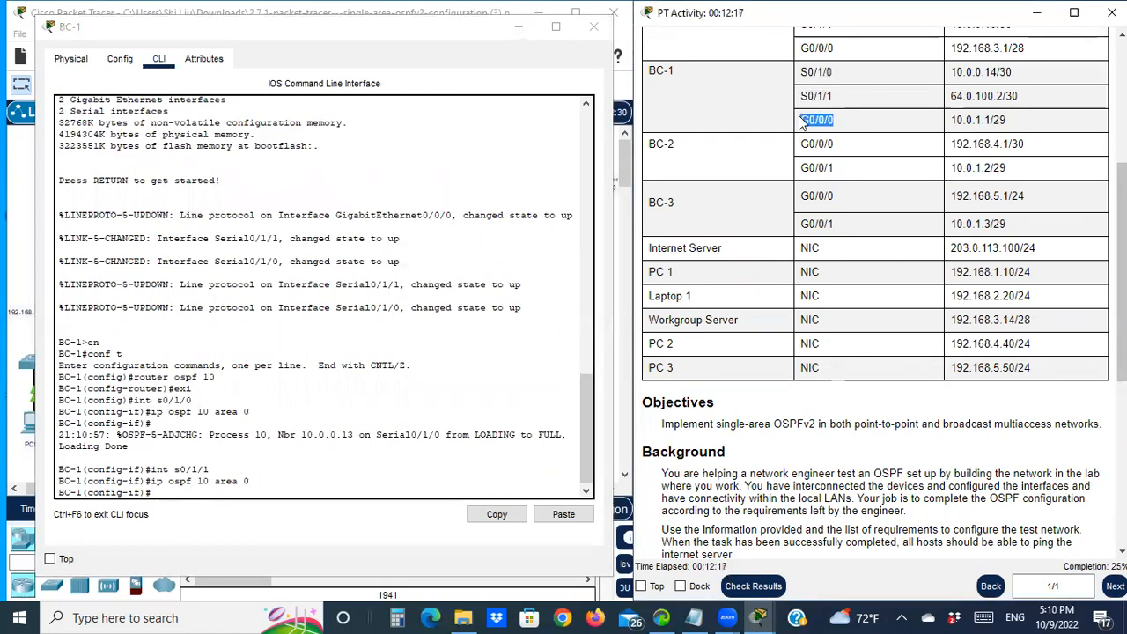
left_click(221, 498)
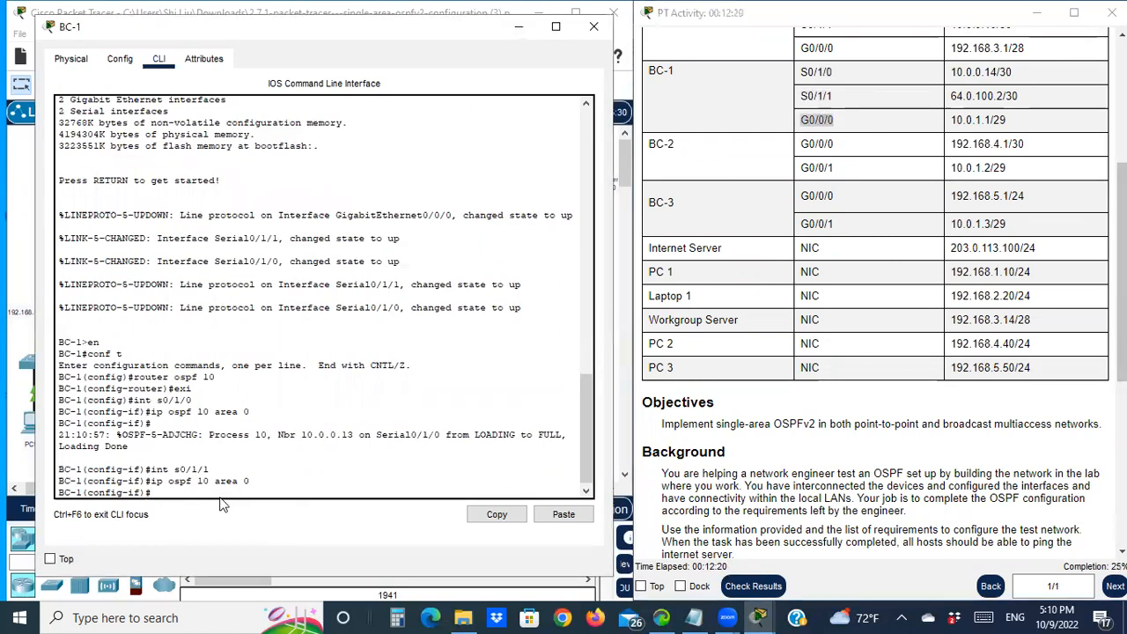
type("int g0/0/0")
key("Return")
key("Up")
key("Up")
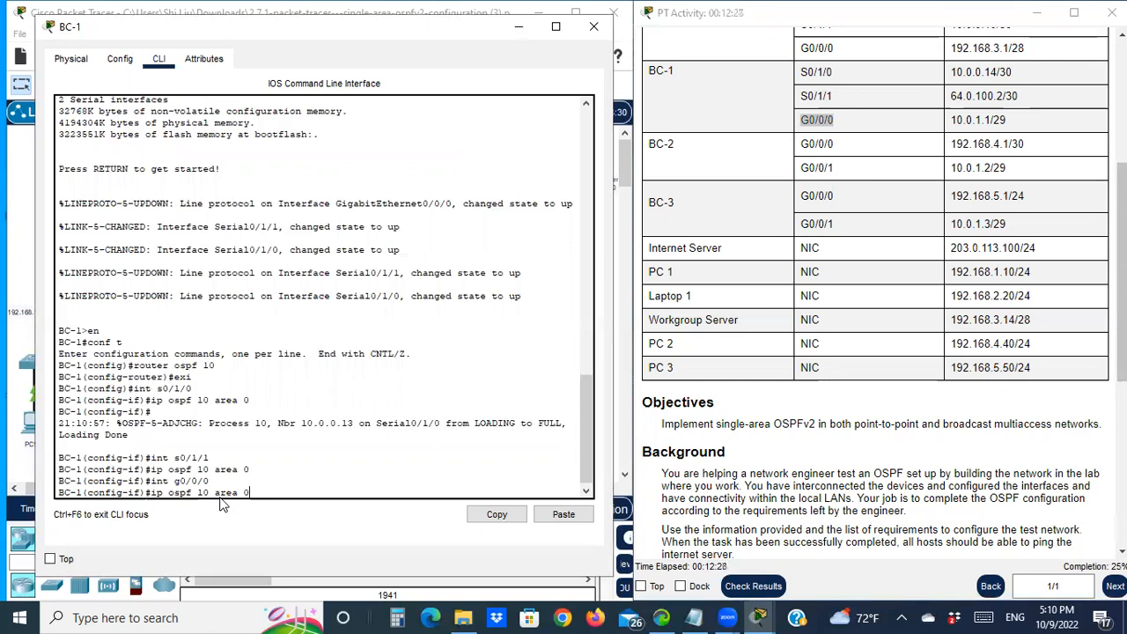
key("Return")
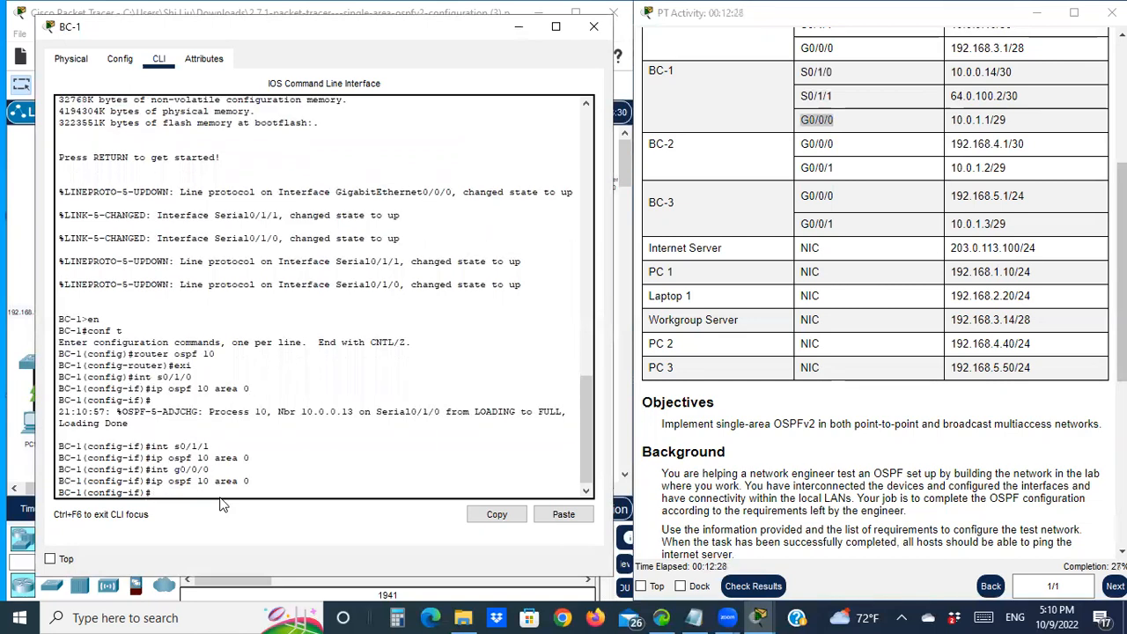
Switch from BC-1 to BC-2's command line, create OSPF process 10 there, and return to global configuration mode.
left_click(517, 33)
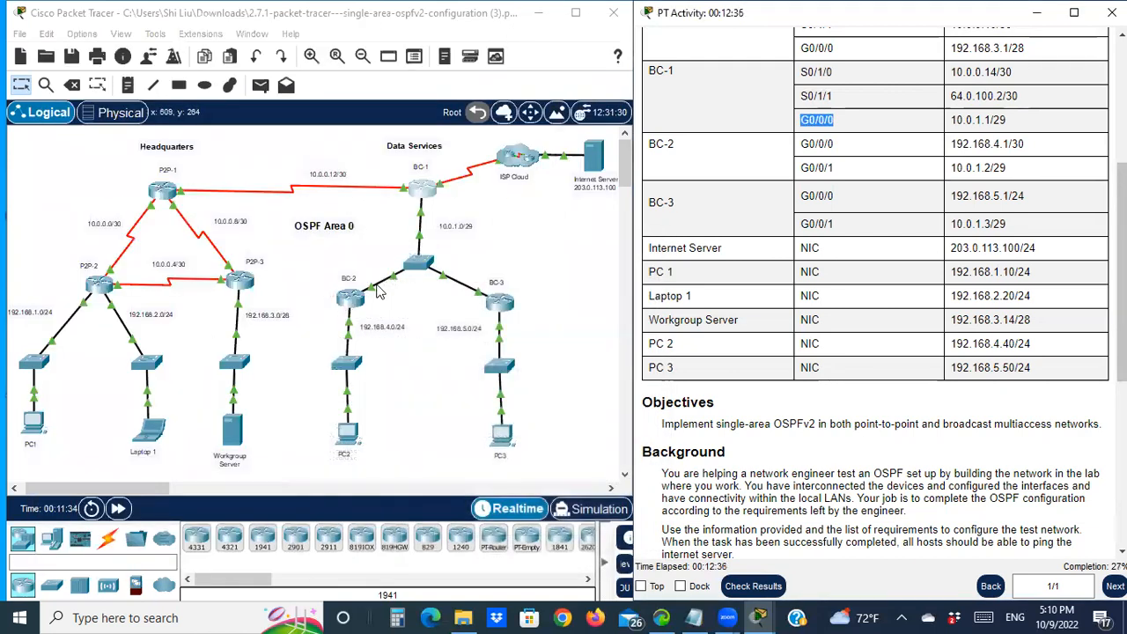
left_click(359, 302)
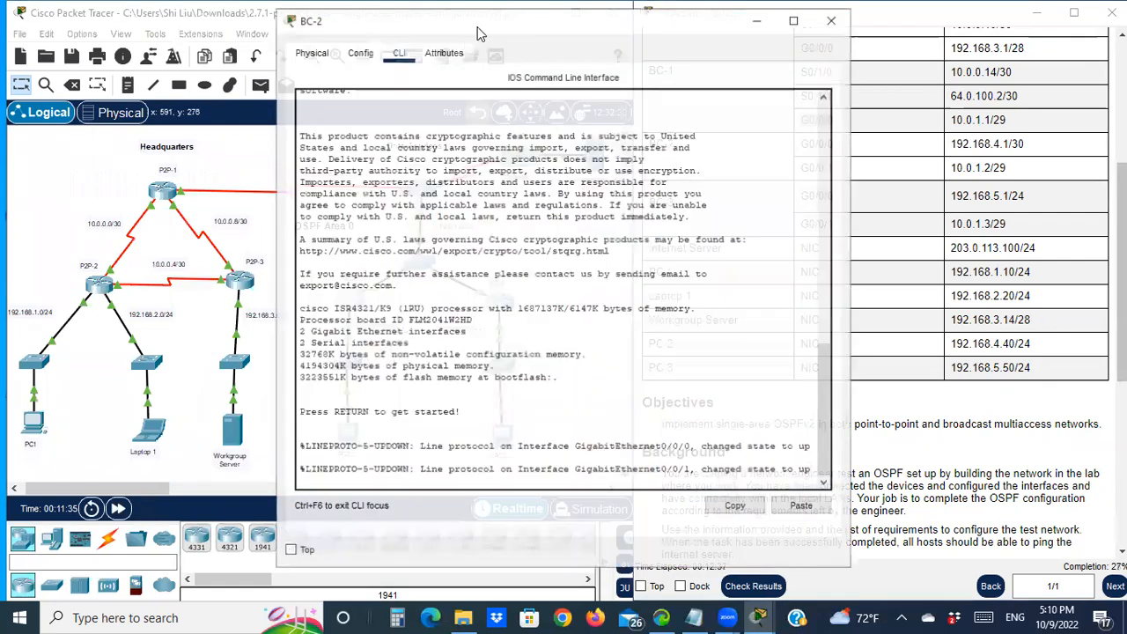
left_click_drag(473, 34, 219, 32)
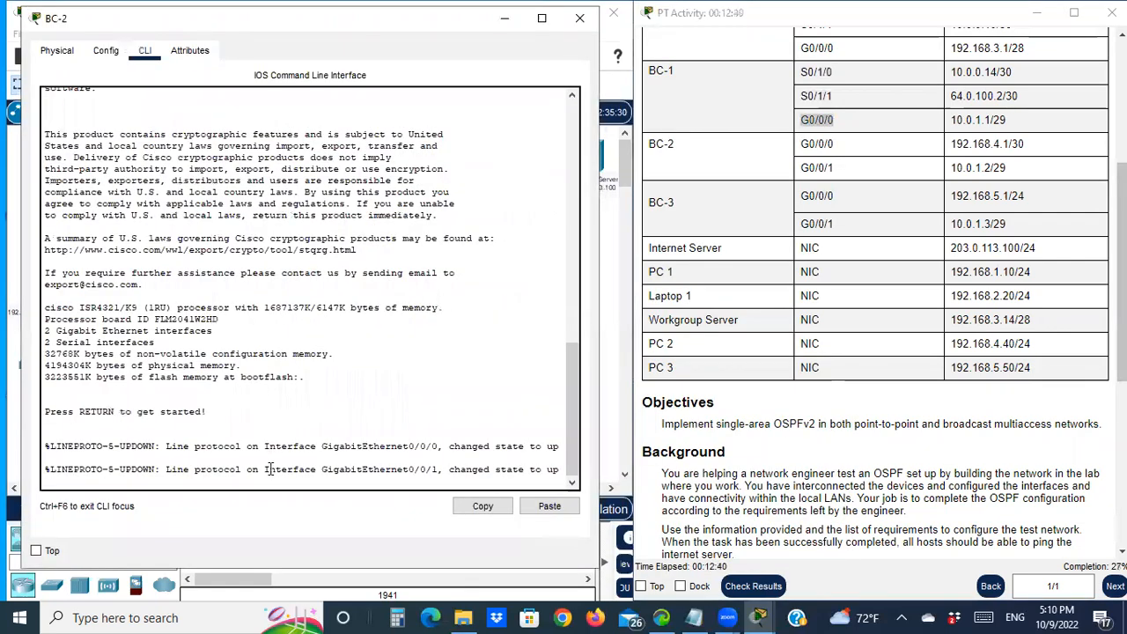
key("Return")
type("en")
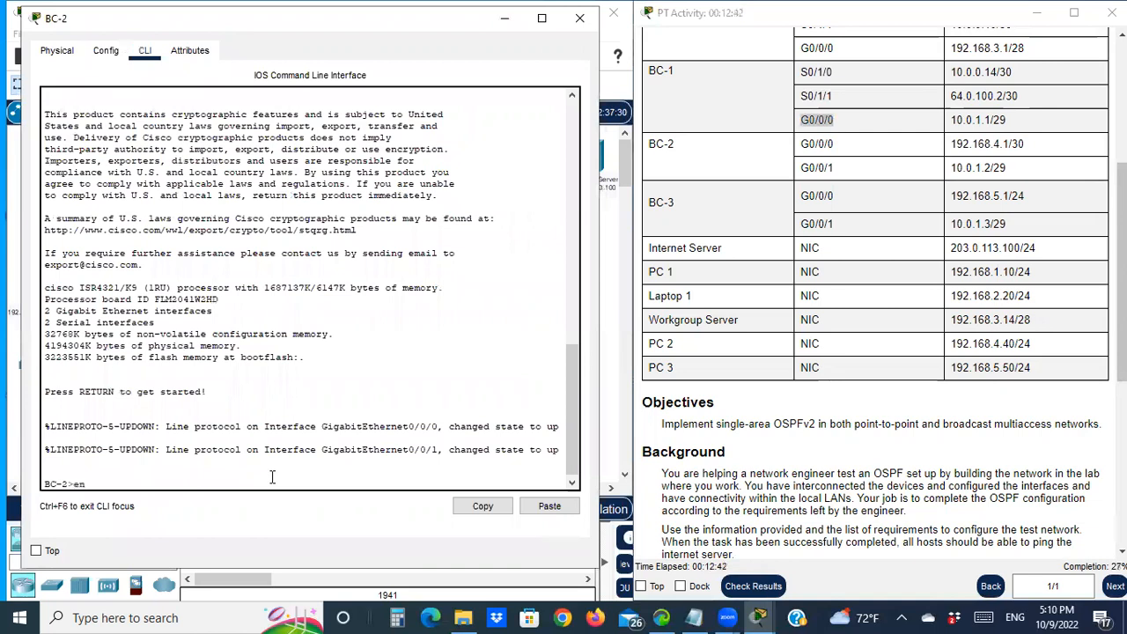
key("Return")
type("conf t")
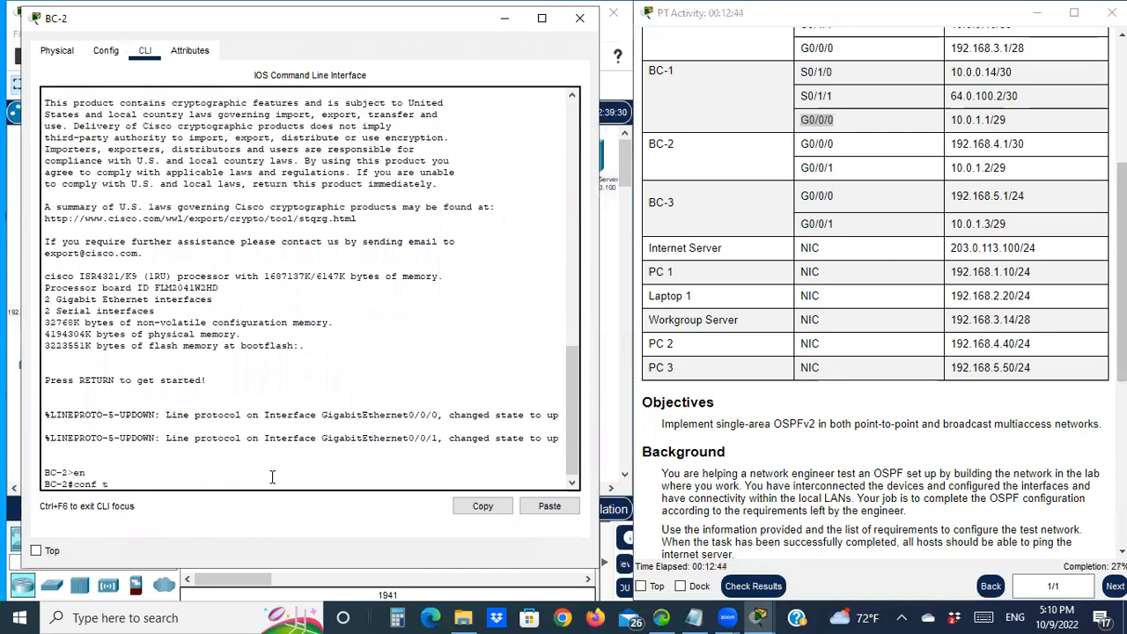
key("Return")
type("router ospf 10")
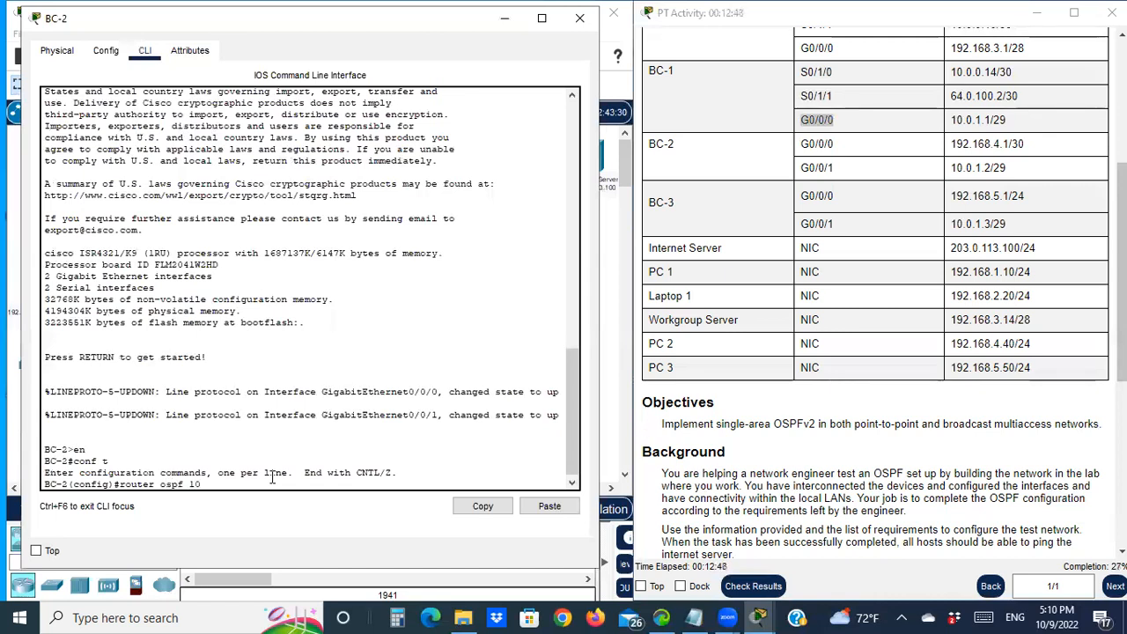
key("Return")
type("exi")
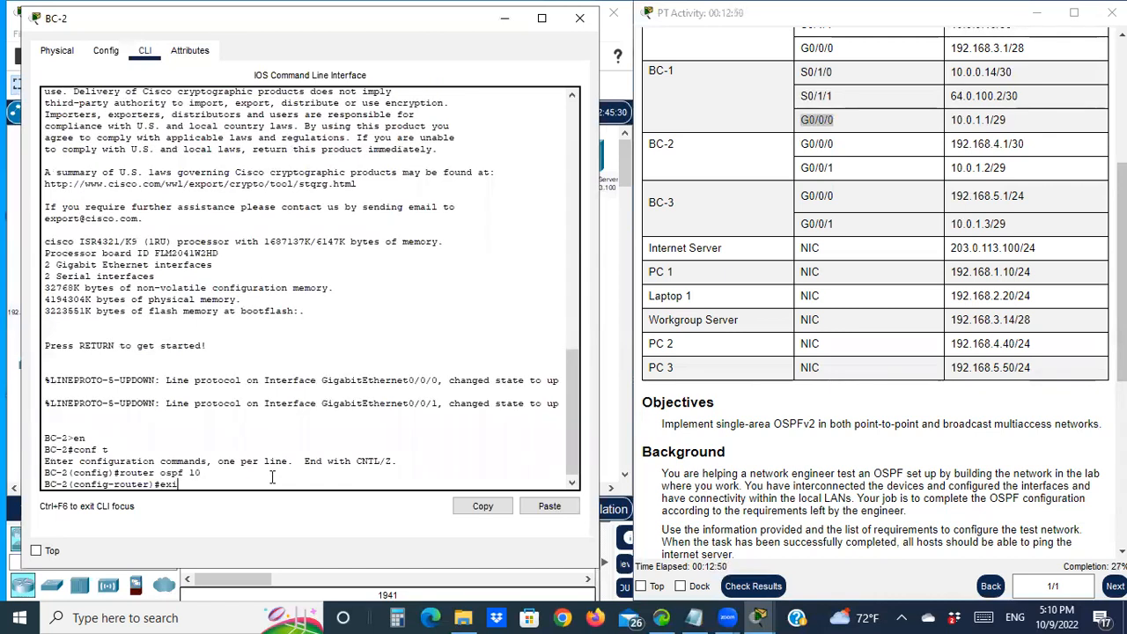
key("Return")
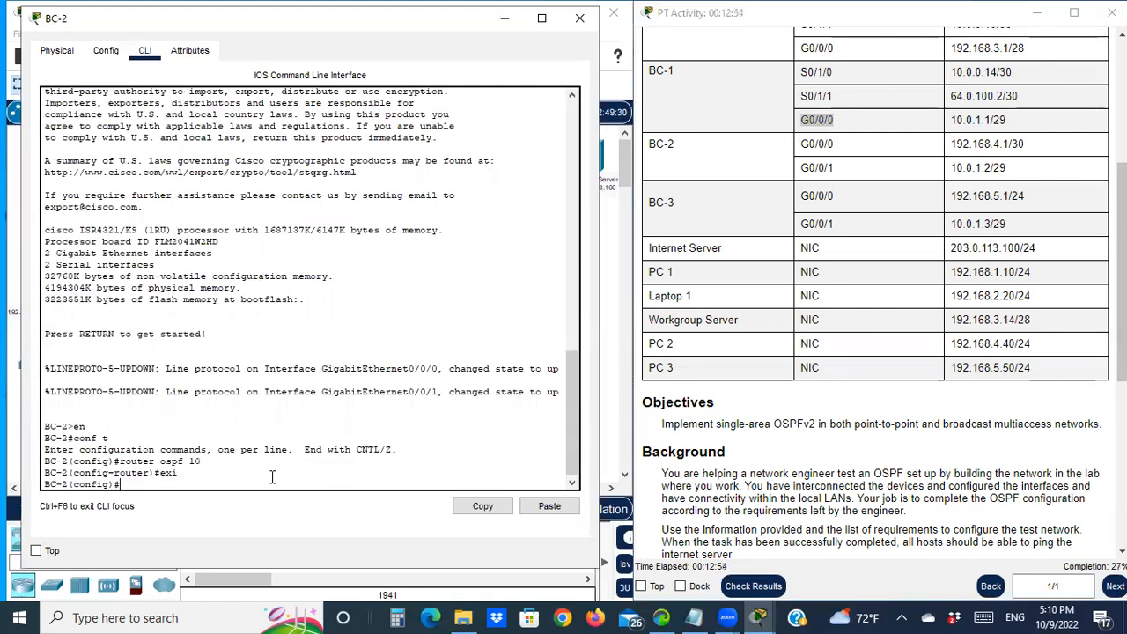
Activate OSPF process 10 in area 0 on BC-2's G0/0/0 interface, checking the interface name in the addressing table.
type("int")
scroll(539, 175, "up", 4)
scroll(101, 292, "down", 4)
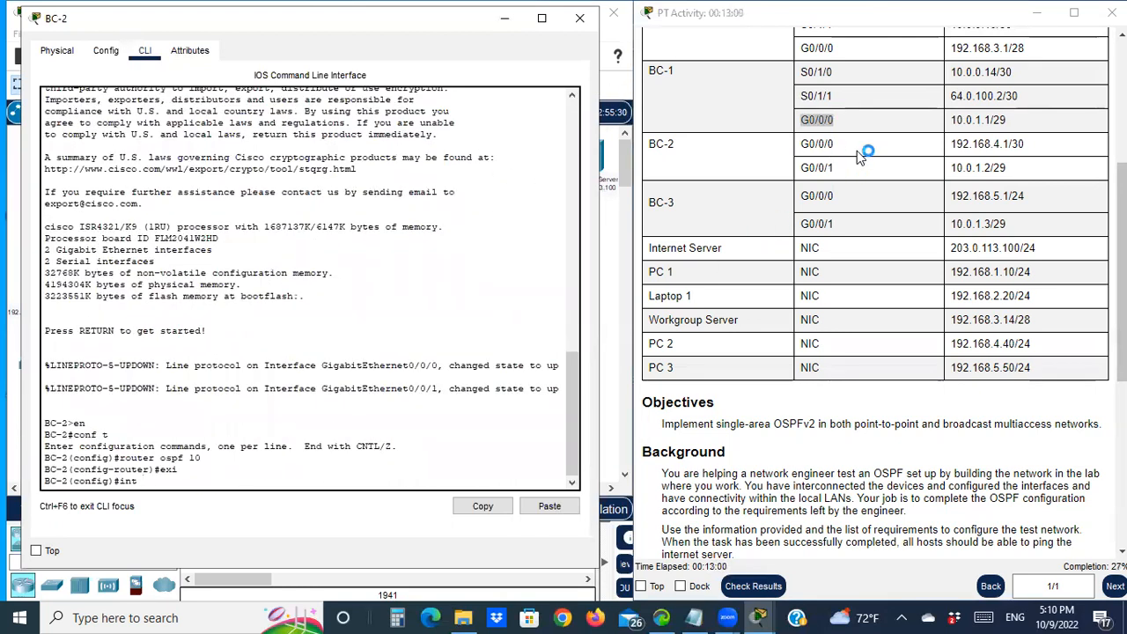
left_click_drag(848, 145, 801, 145)
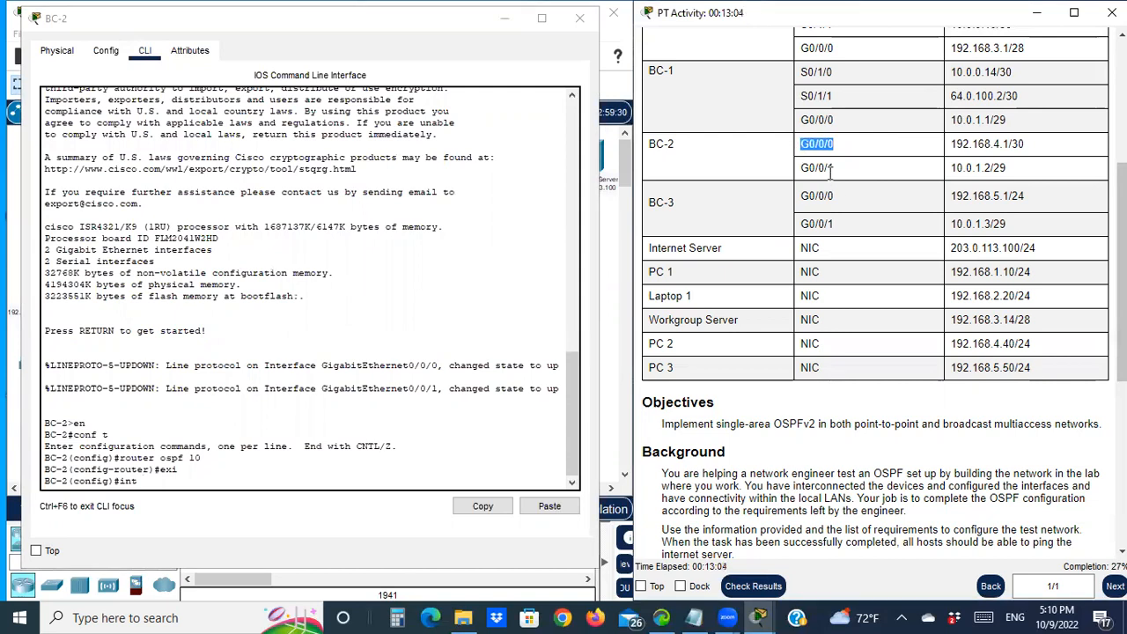
left_click(214, 482)
type("g0")
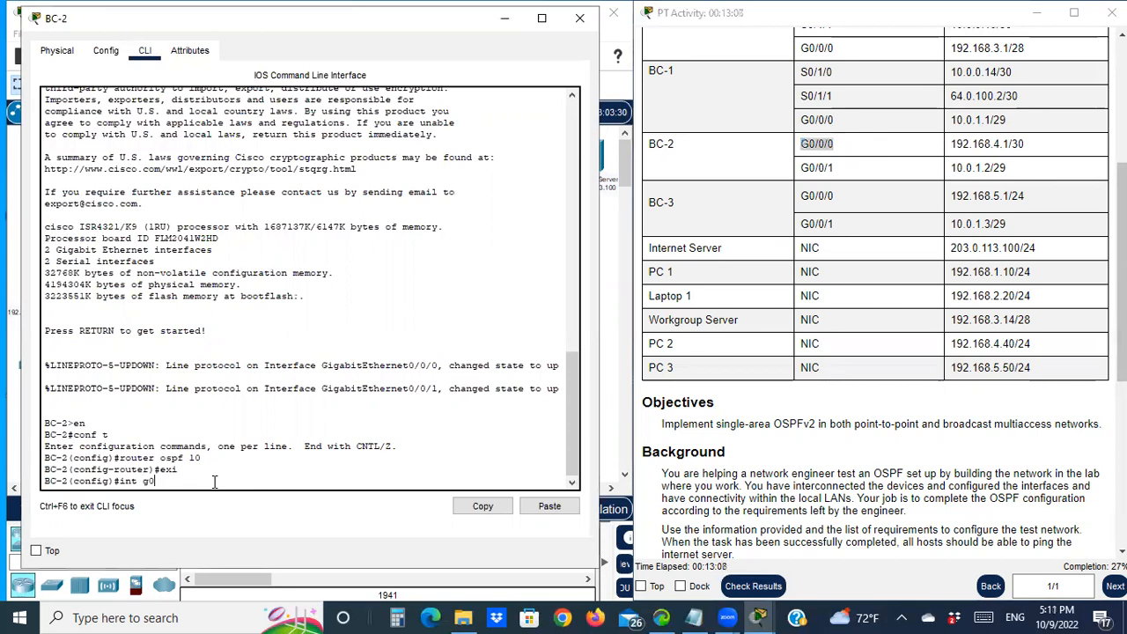
type("/0/0")
key("Return")
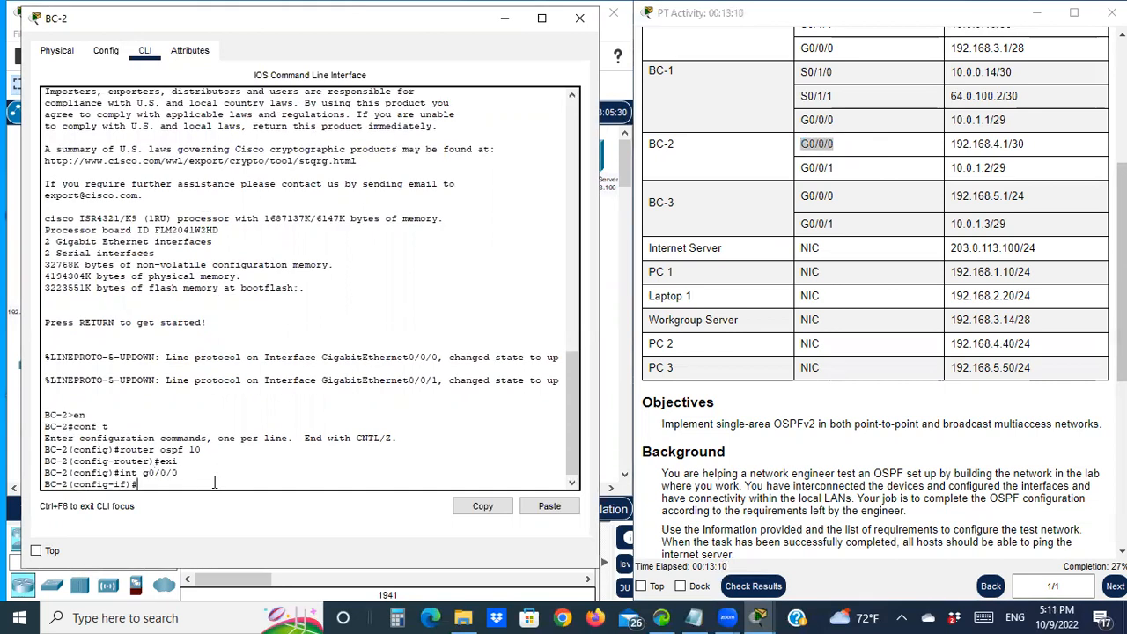
type("ip ospf 10 area 0")
key("Return")
Activate OSPF process 10 in area 0 on BC-2's G0/0/1 interface.
key("Up")
key("Up")
key("BackSpace")
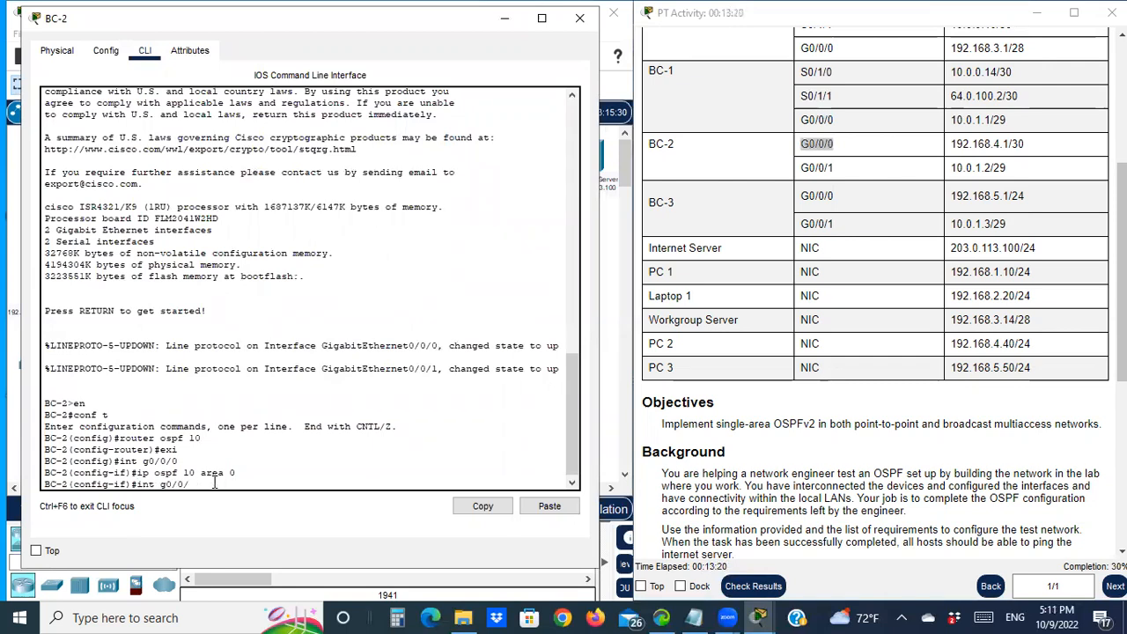
key("Return")
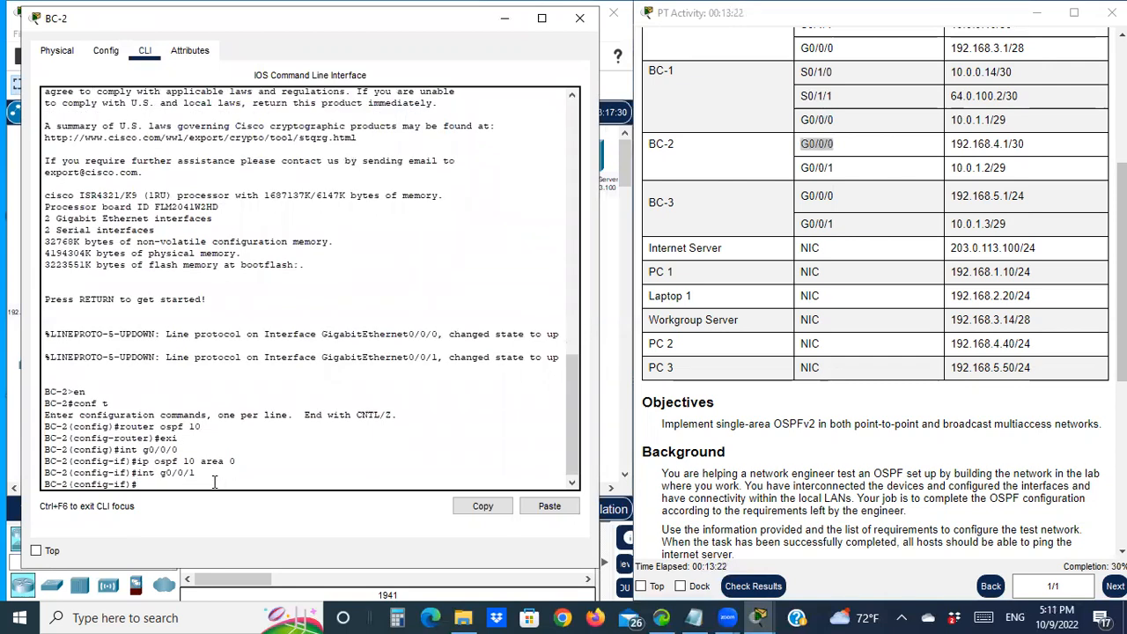
key("Up")
key("Up")
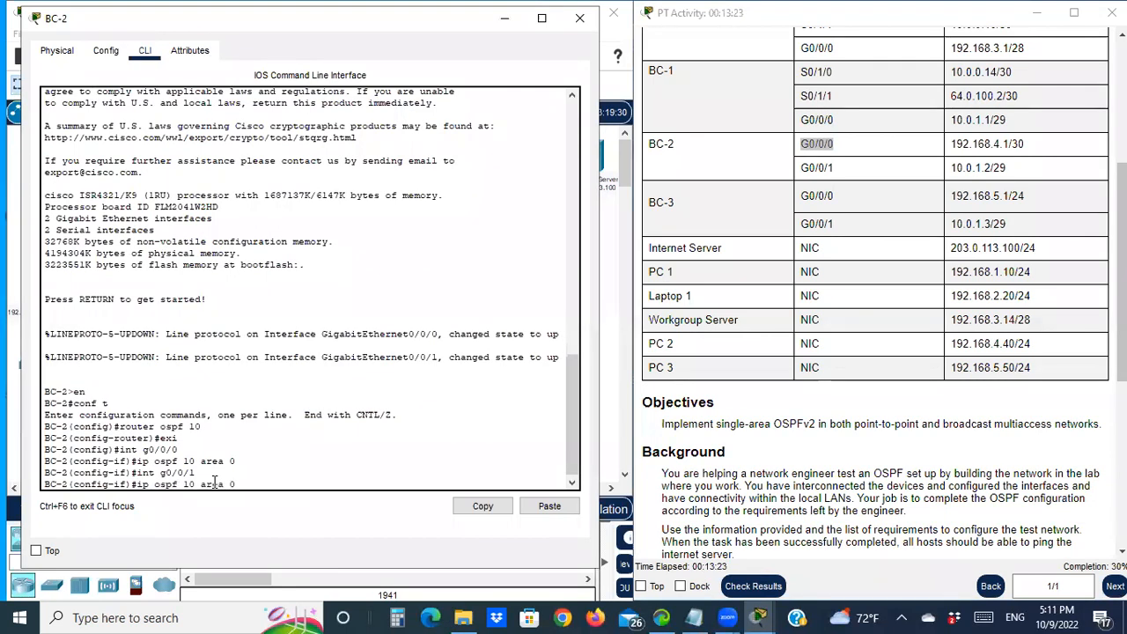
key("Return")
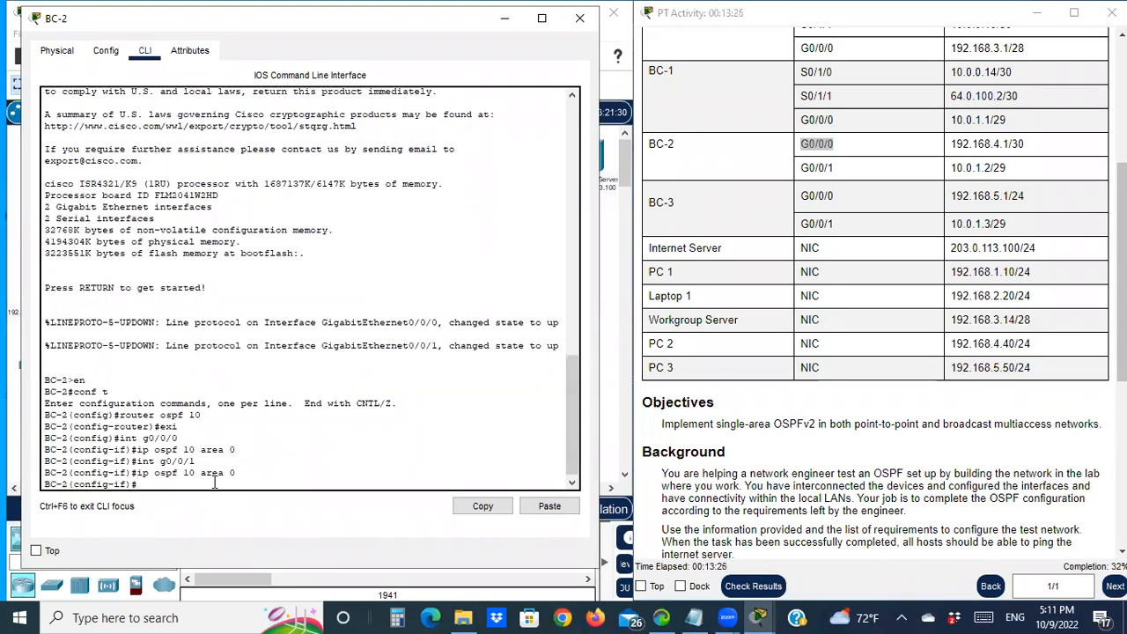
left_click(499, 18)
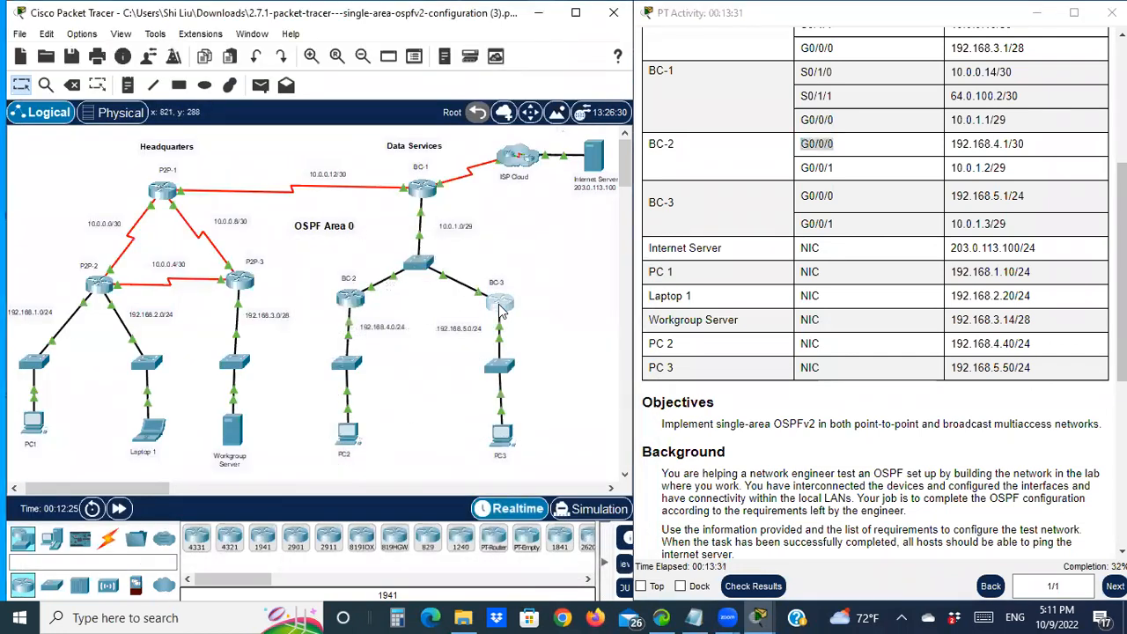
Open BC-3's command line, create OSPF process 10 there, and return to global configuration mode.
left_click(499, 308)
left_click_drag(580, 36, 319, 52)
key("Return")
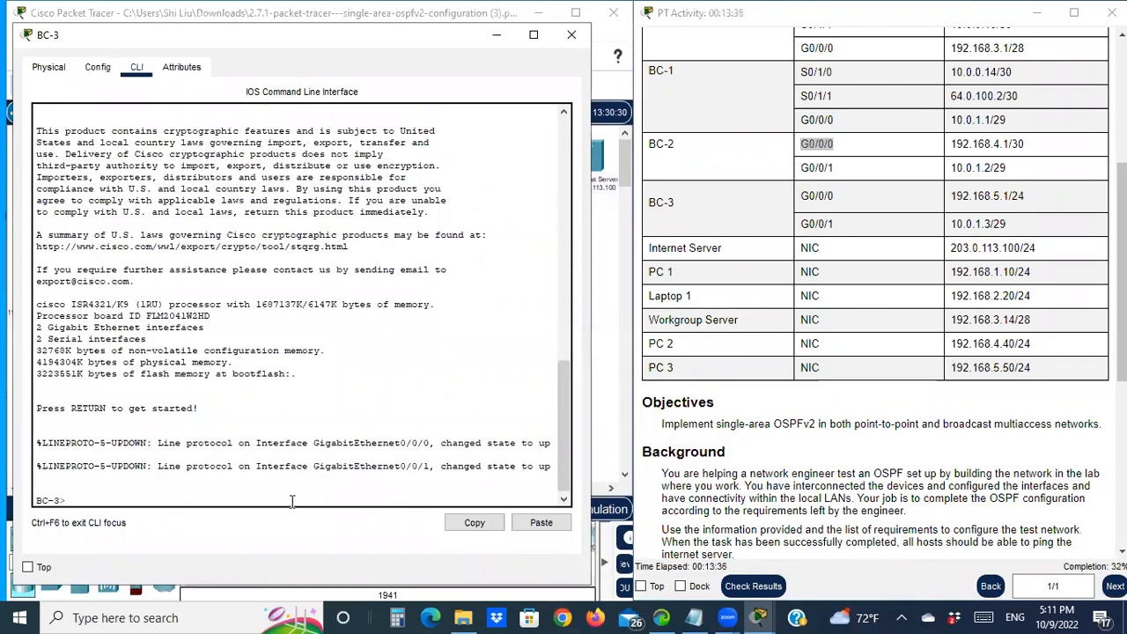
type("en")
key("Return")
type("conf t")
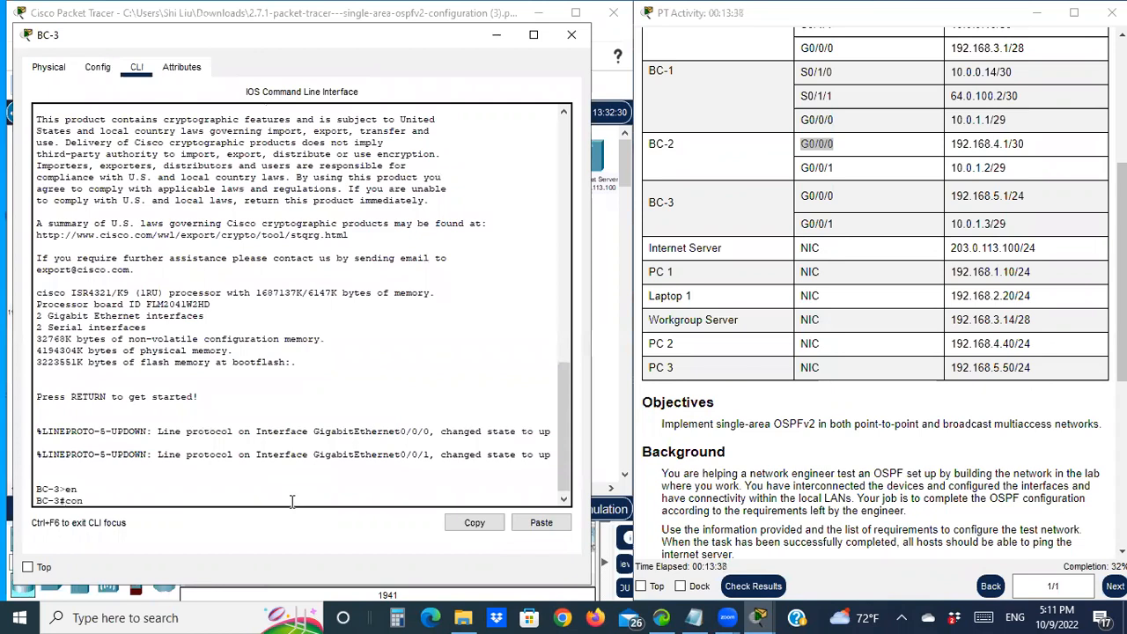
key("Return")
type("rou")
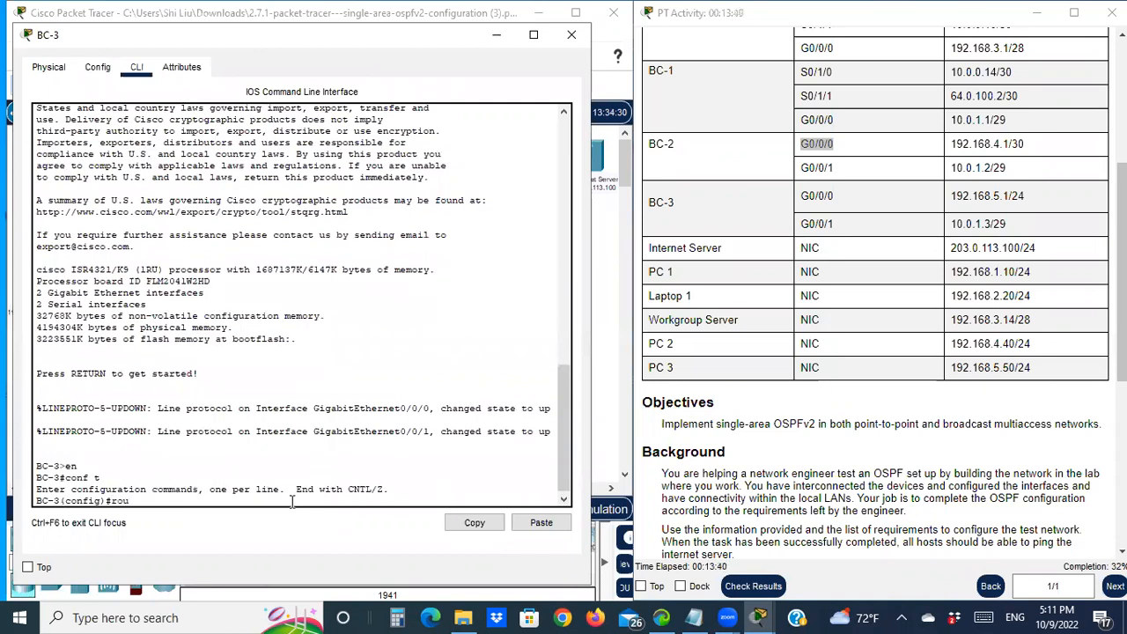
type("ter ospf 10")
key("Return")
type("exi")
key("Return")
Activate OSPF process 10 in area 0 on BC-3's G0/0/0 interface, checking the interface name in the addressing table.
type("int")
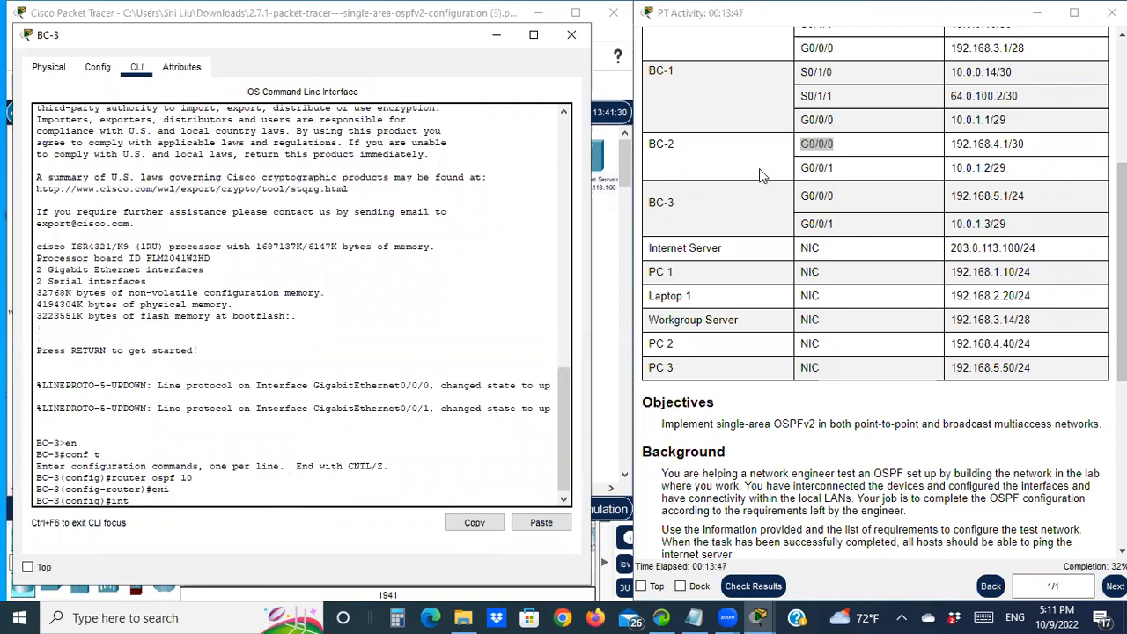
left_click_drag(838, 193, 799, 197)
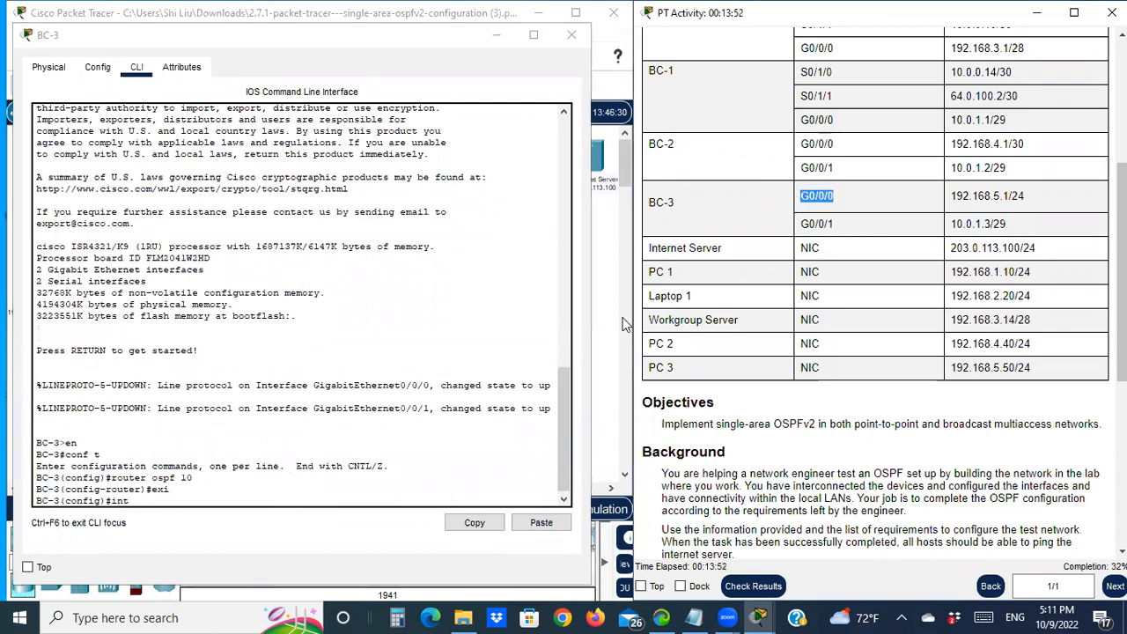
left_click(150, 499)
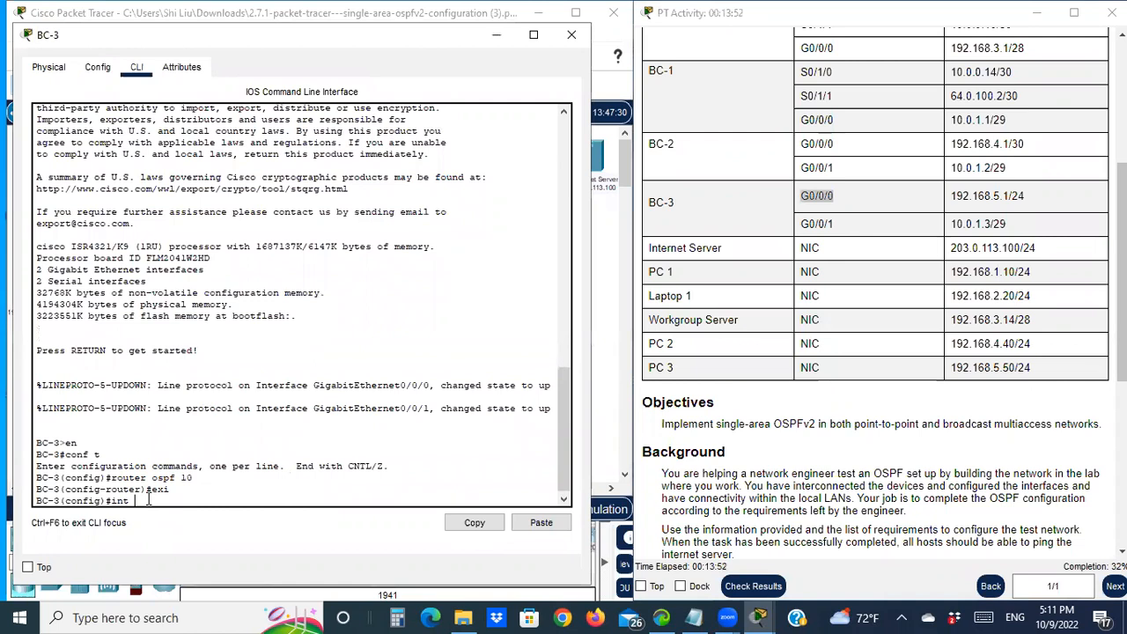
type("g0/0/0")
key("Return")
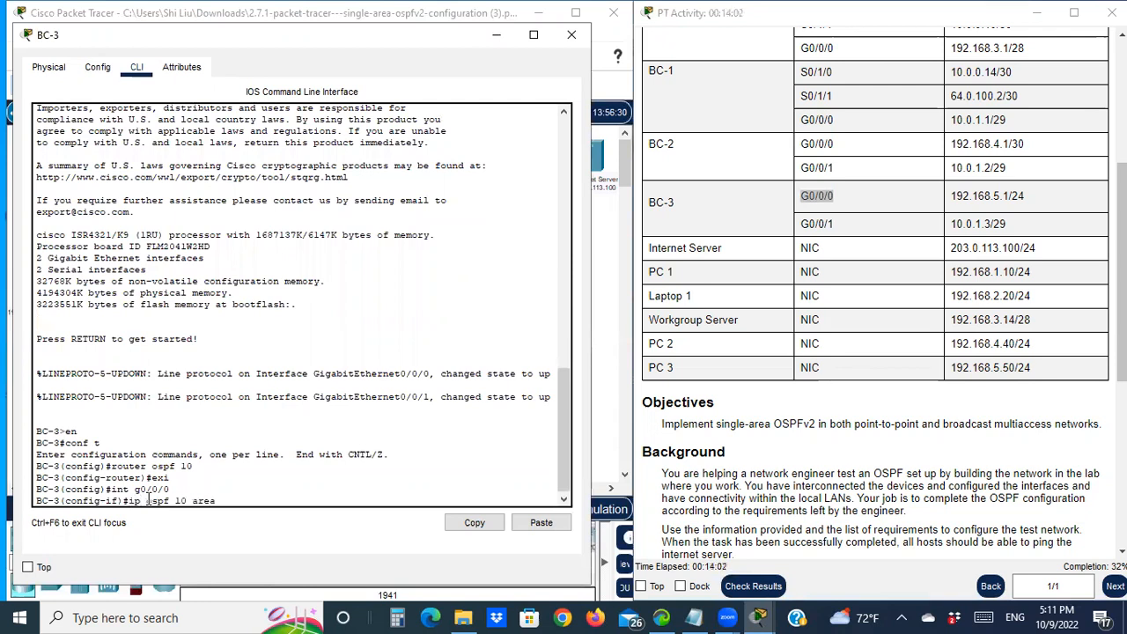
type("0")
key("Return")
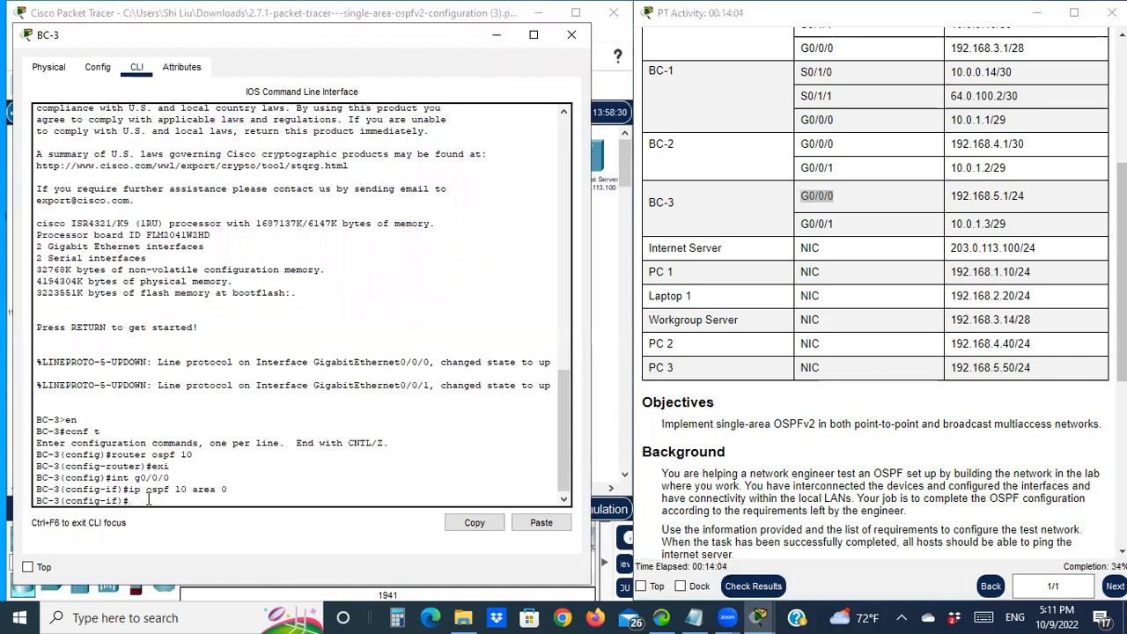
Activate OSPF process 10 in area 0 on BC-3's G0/0/1 interface.
type("exi")
key("Up")
key("Up")
key("Return")
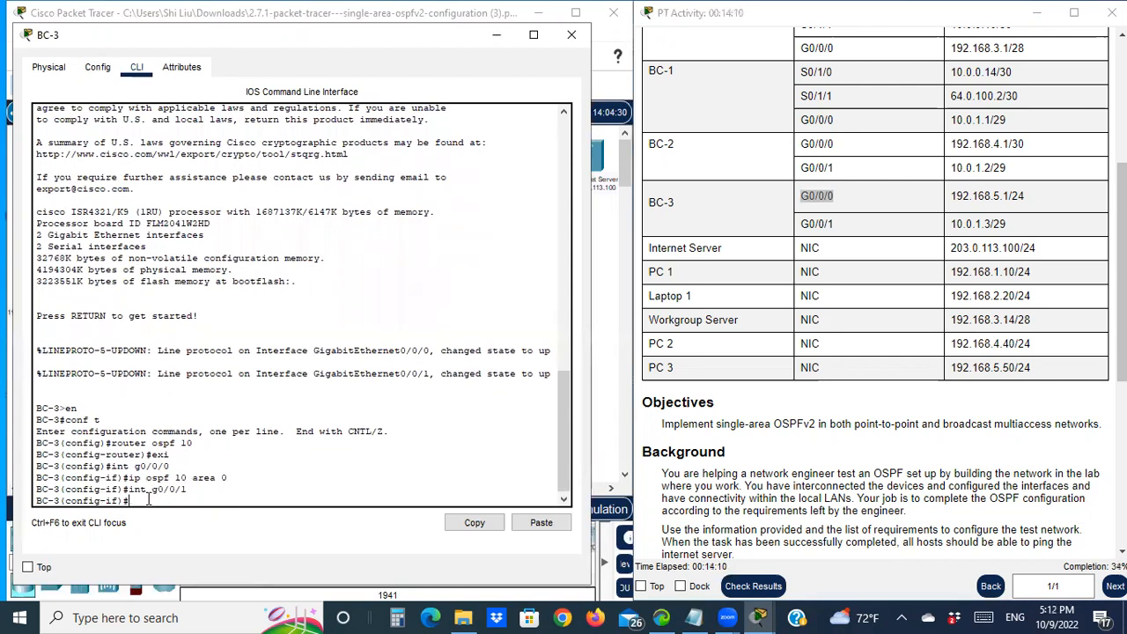
key("Up")
key("Up")
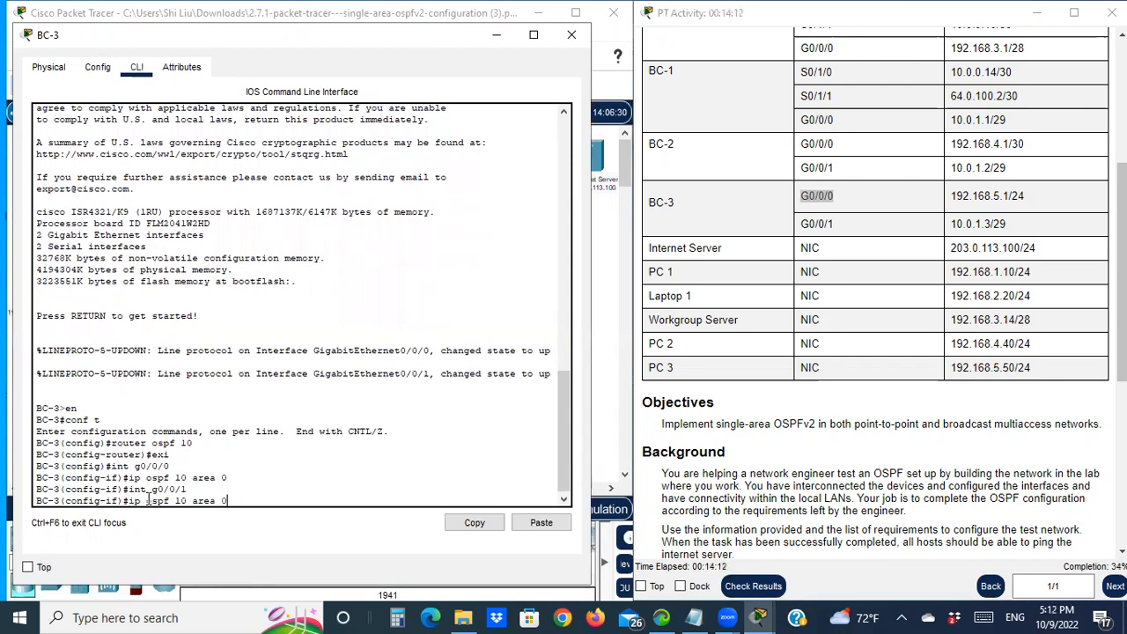
key("Return")
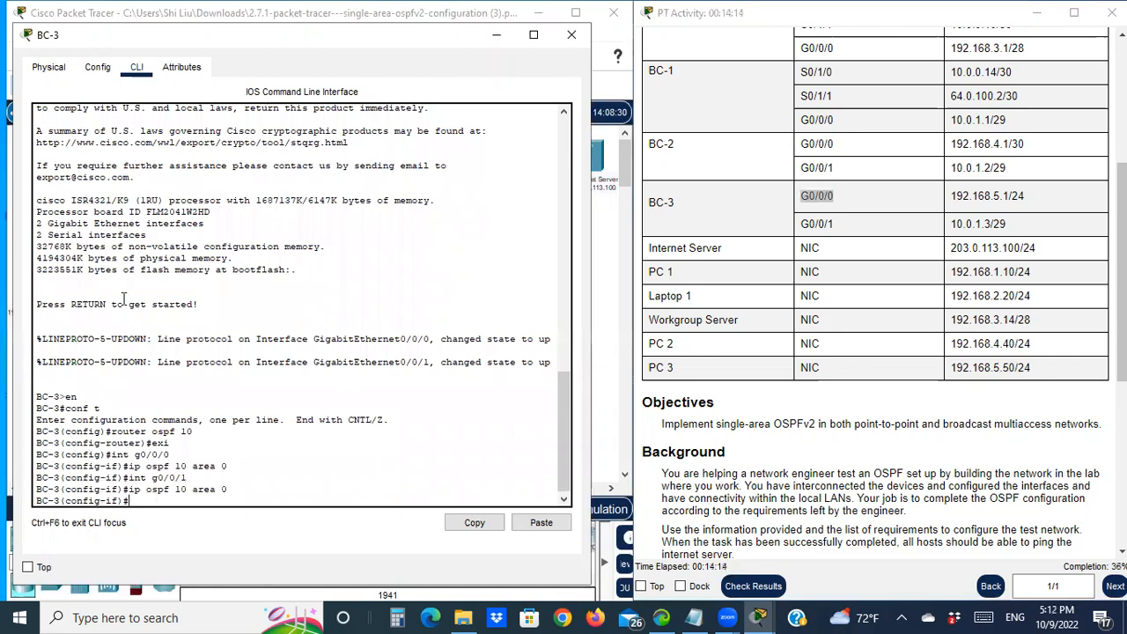
left_click(499, 37)
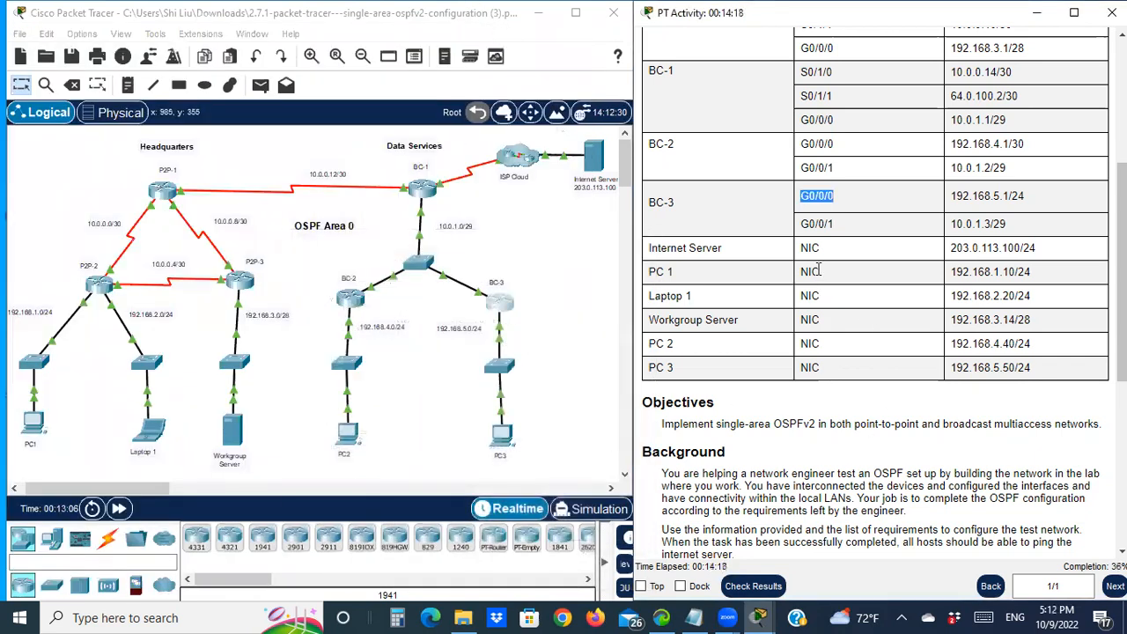
Read the router ID requirements in the activity instructions and set BC-1's router ID to 6.6.6.6 under OSPF process 10.
scroll(780, 370, "down", 5)
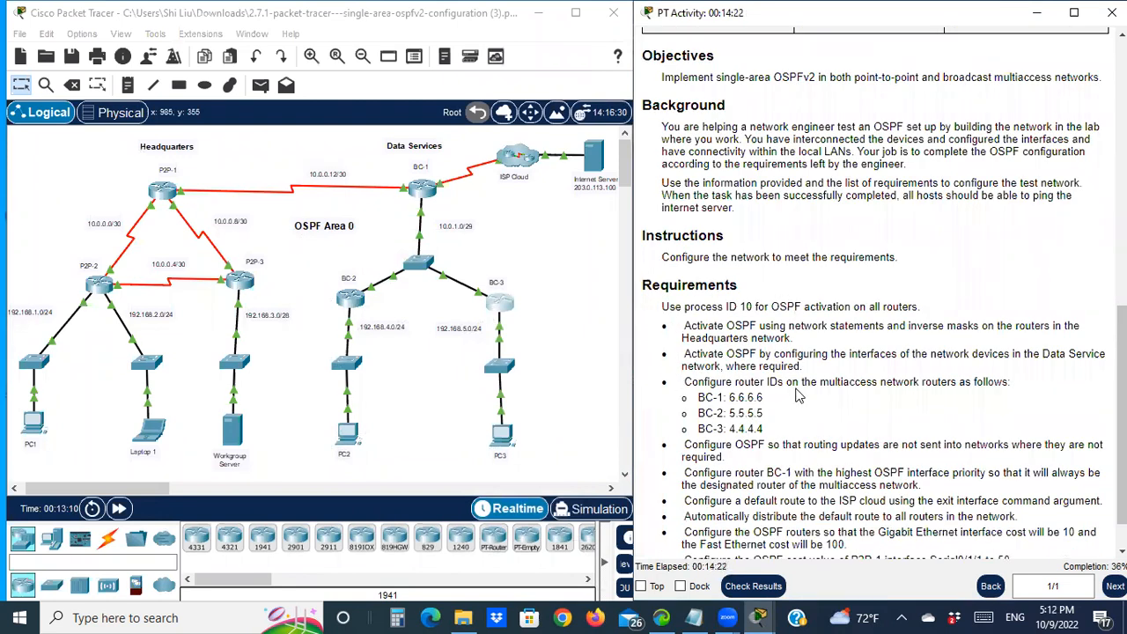
scroll(817, 352, "down", 1)
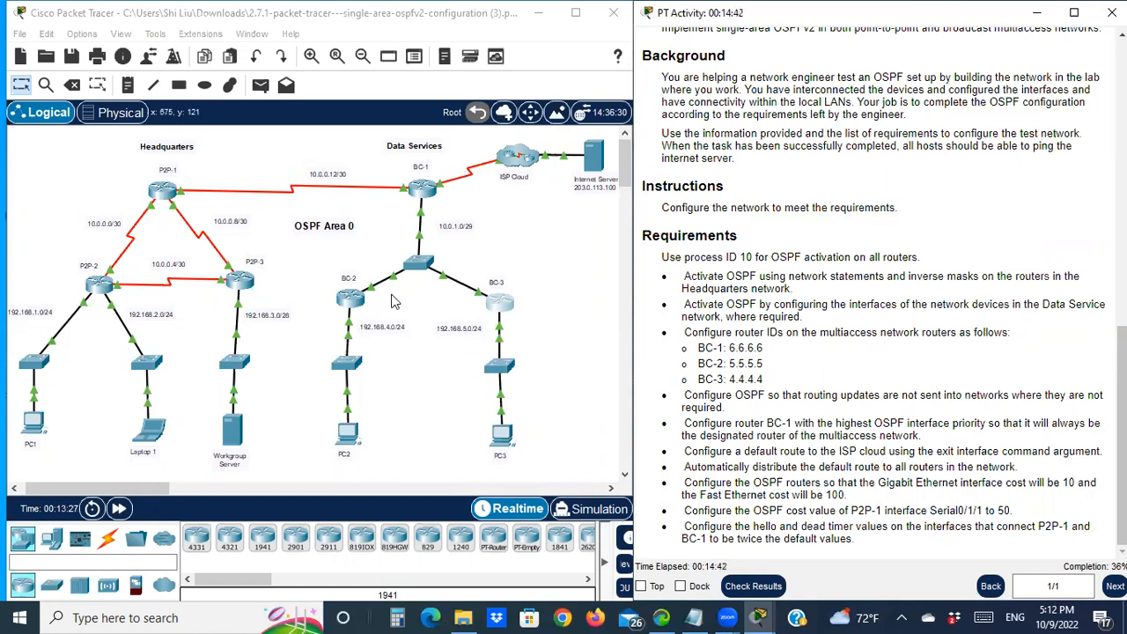
left_click(549, 292)
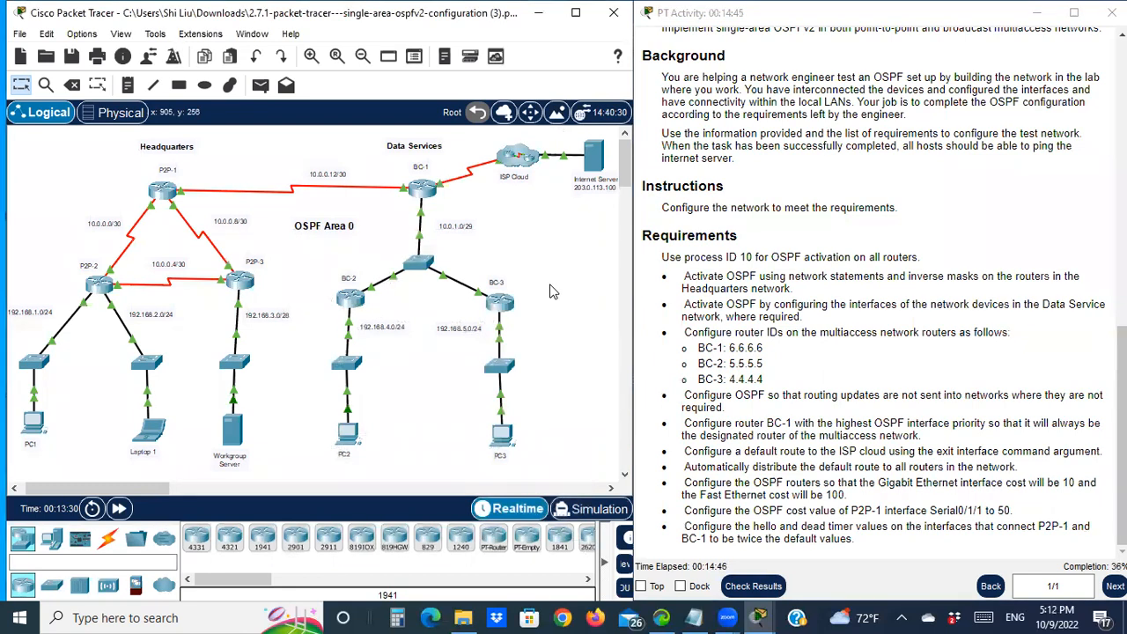
left_click(421, 190)
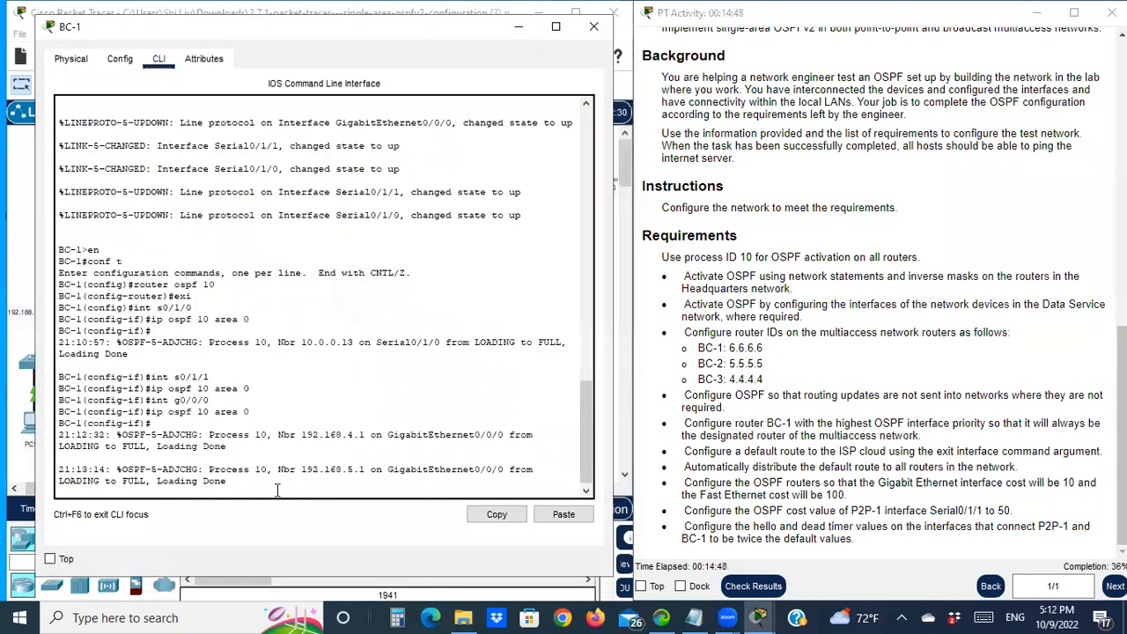
key("Return")
type("exi")
key("Return")
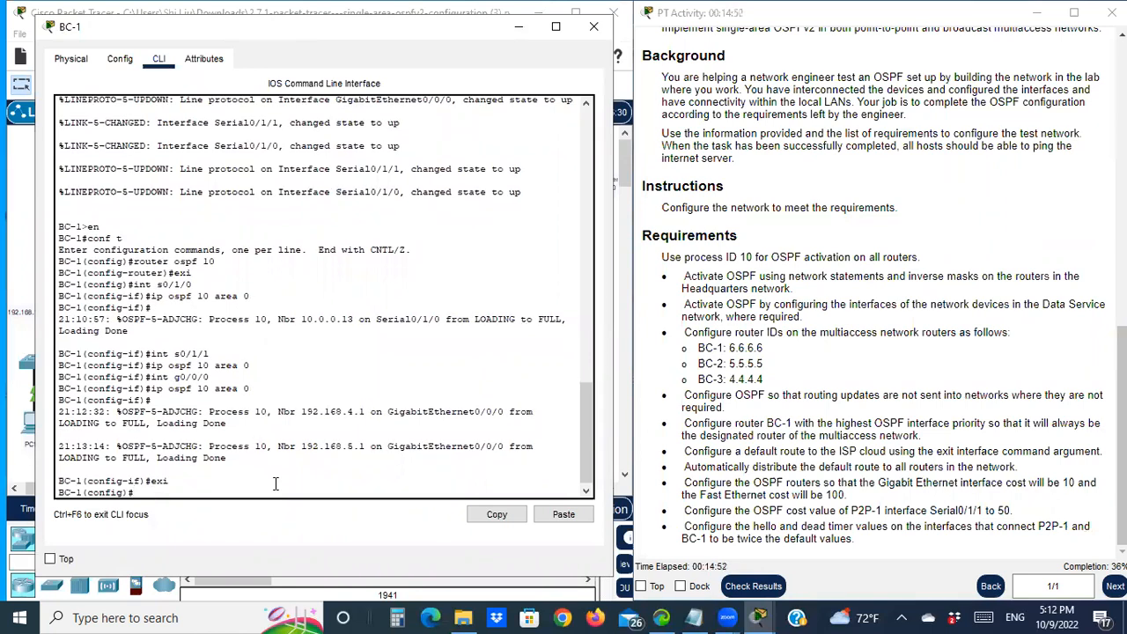
type("router ospf 10")
key("Return")
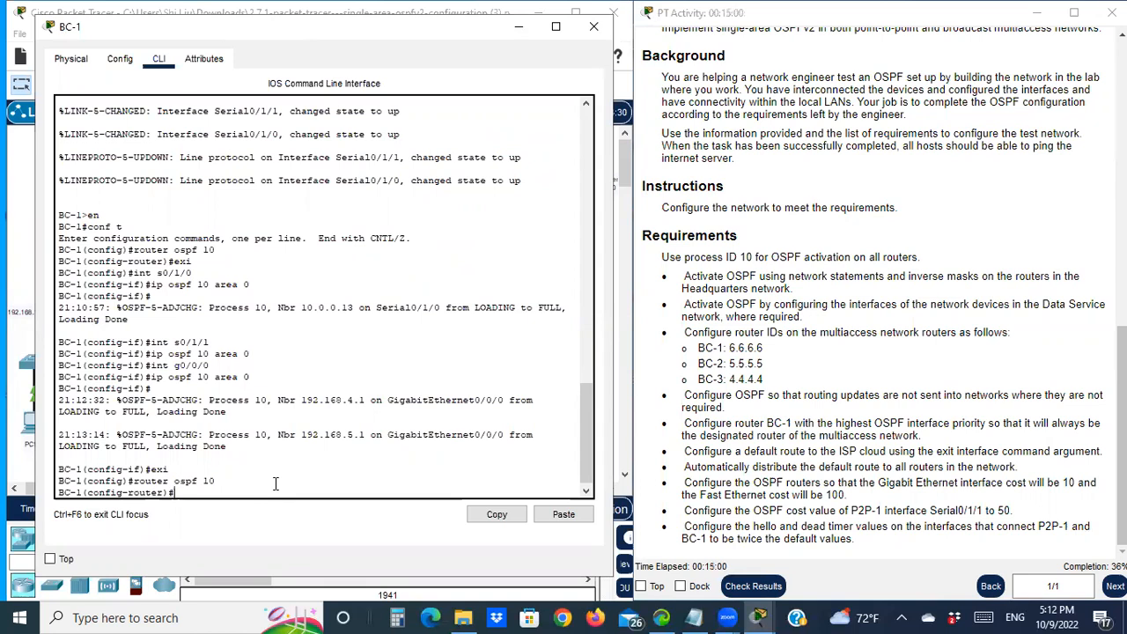
type("rout")
key("BackSpace")
key("BackSpace")
type("er-id 6.6.6.6")
key("Return")
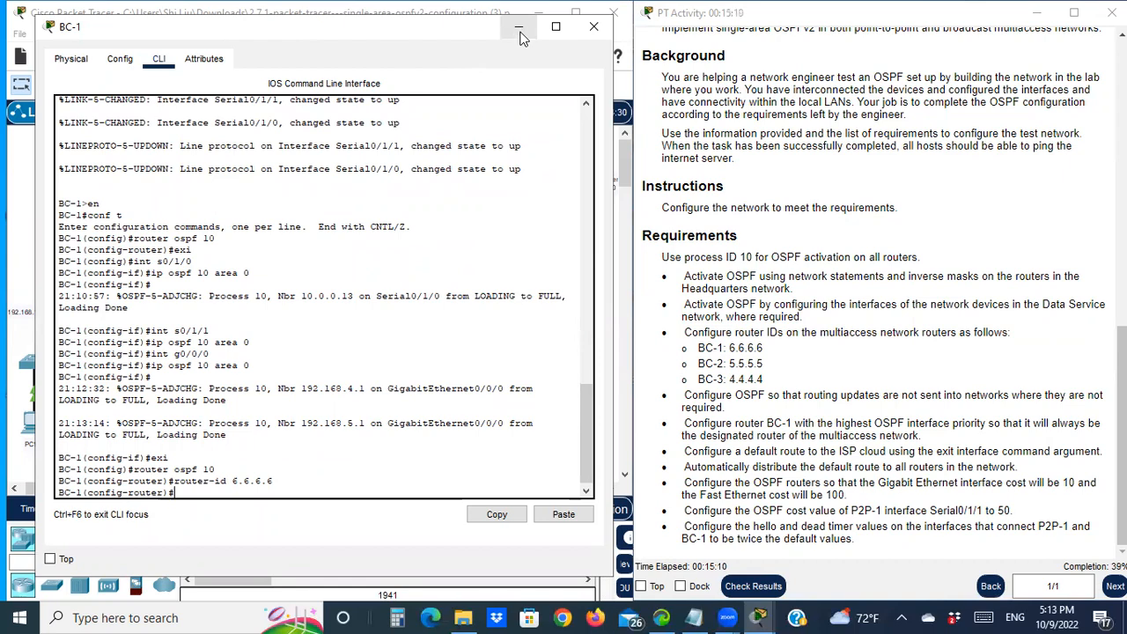
left_click(593, 27)
Set BC-2's router ID to 5.5.5.5 under OSPF process 10.
left_click(351, 304)
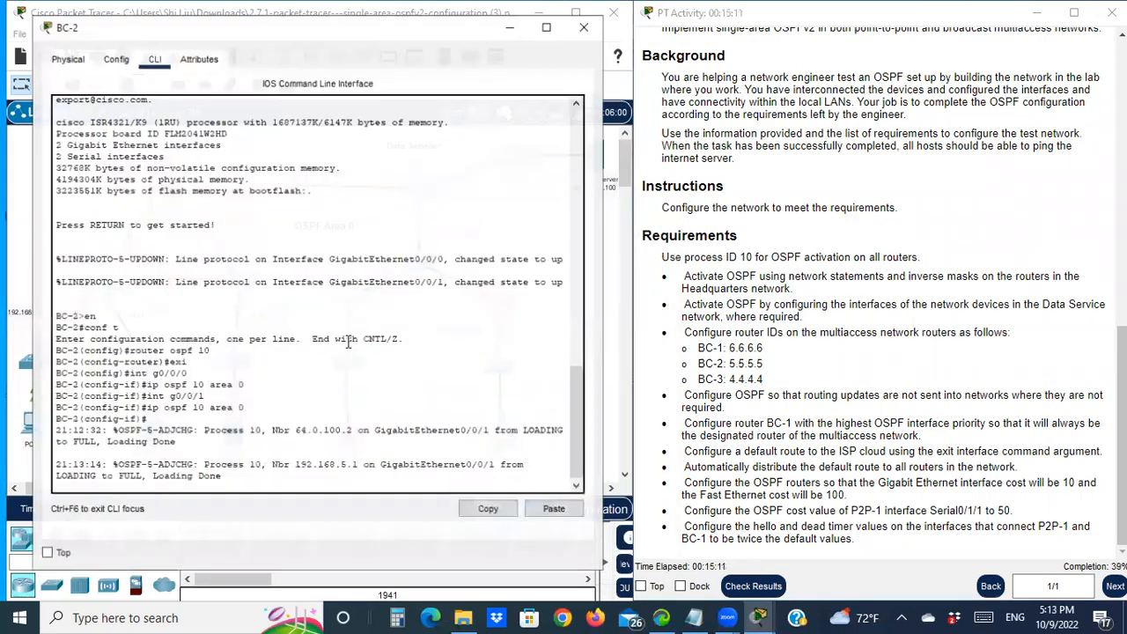
type("exi")
key("Return")
type("router ospf ")
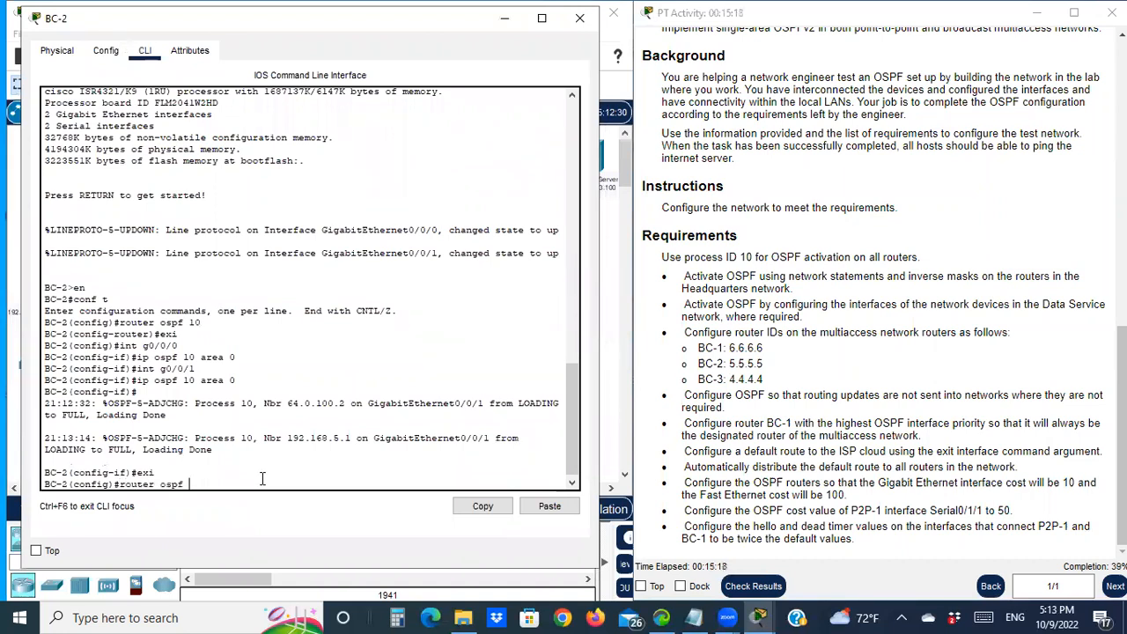
type("10")
key("Return")
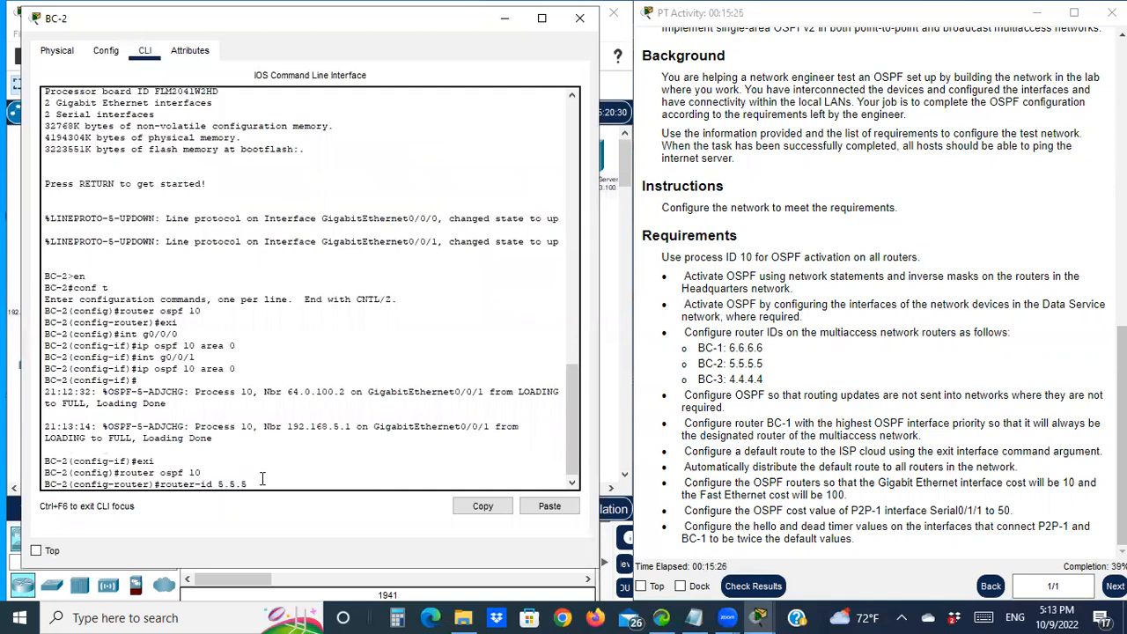
type("5.5.5.5")
key("Return")
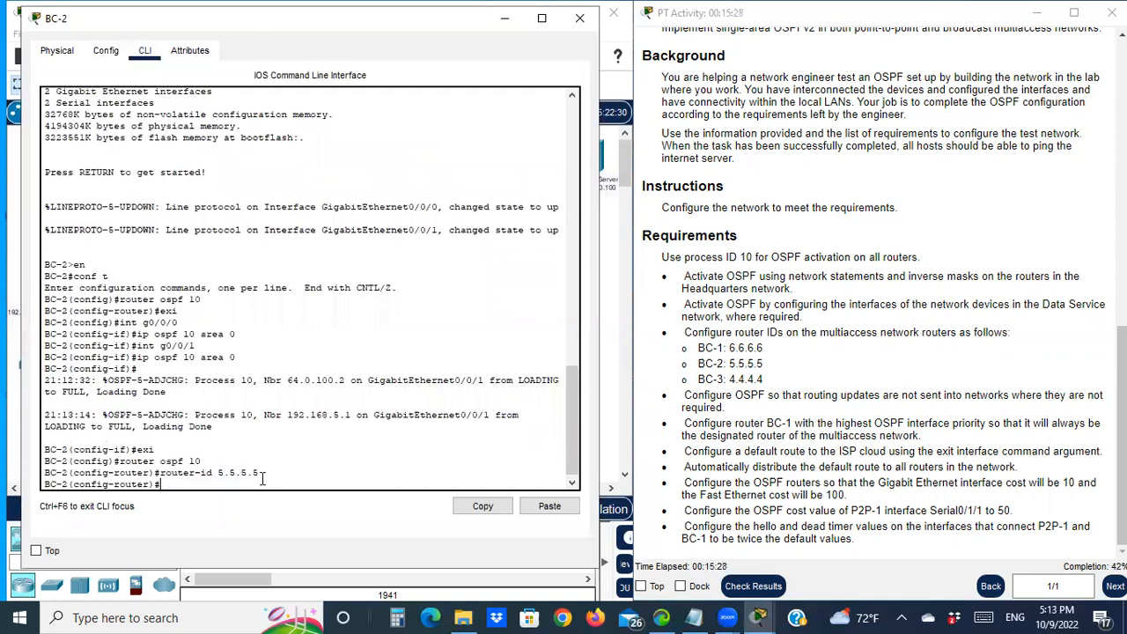
left_click(505, 18)
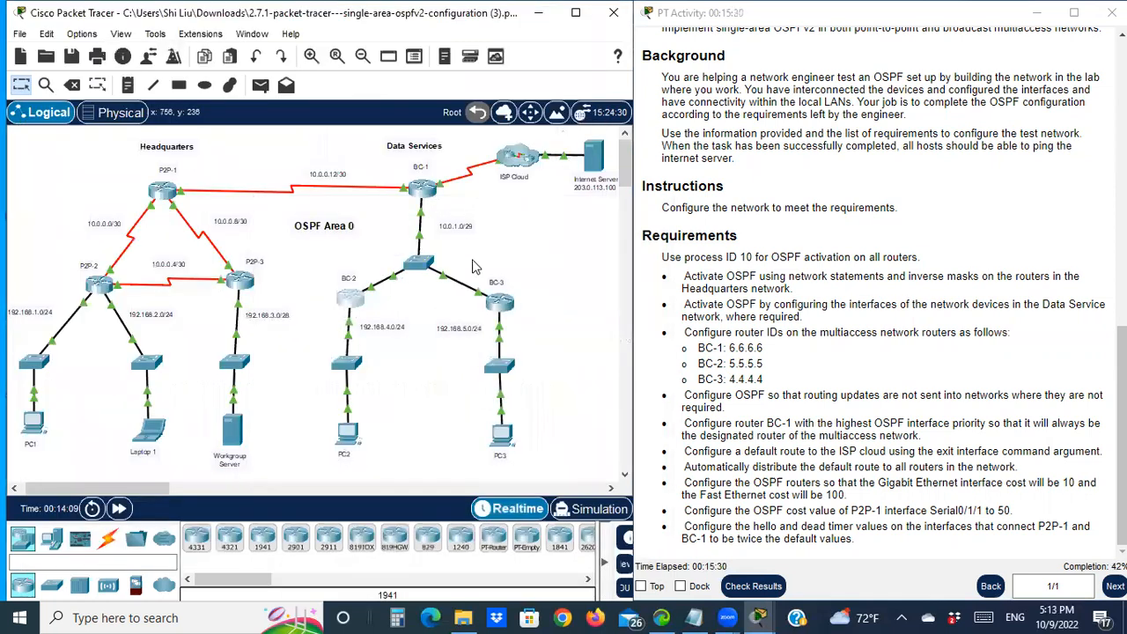
Set BC-3's router ID to 4.4.4.4 under OSPF process 10.
left_click(499, 304)
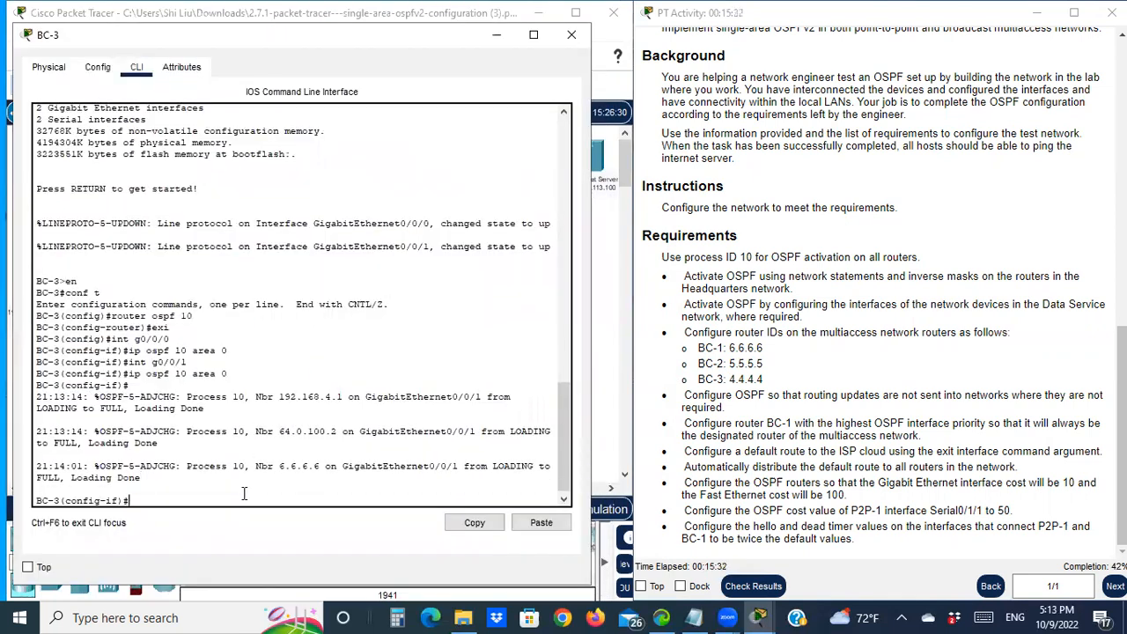
type("exi")
key("Return")
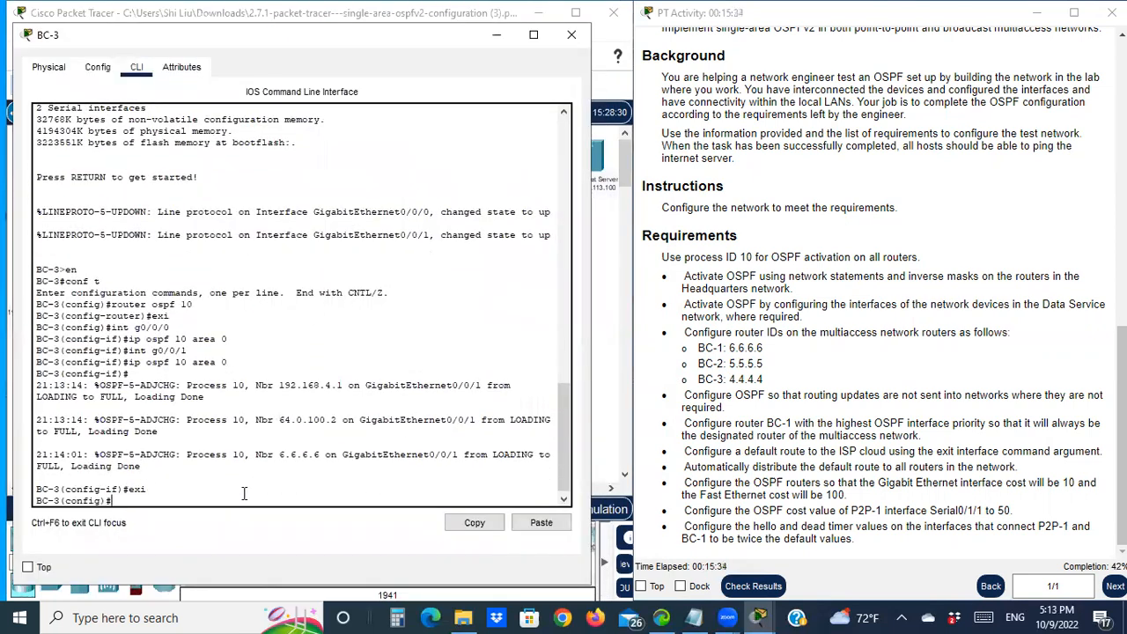
type("router ospf 10")
key("Return")
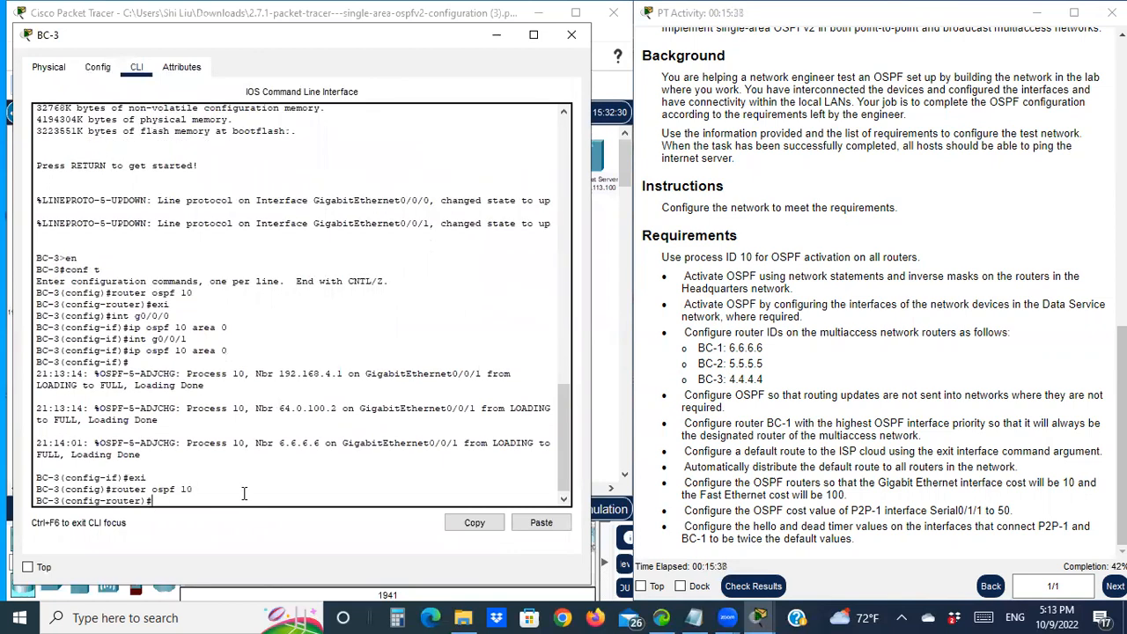
type("router-id 4.4.4")
key("Return")
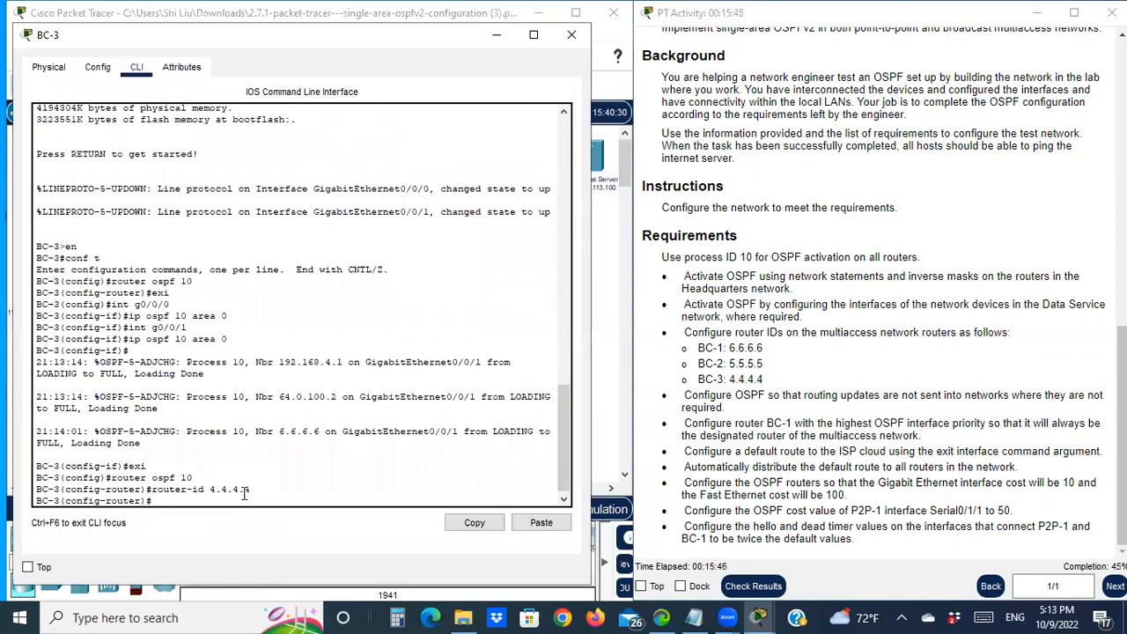
left_click(504, 40)
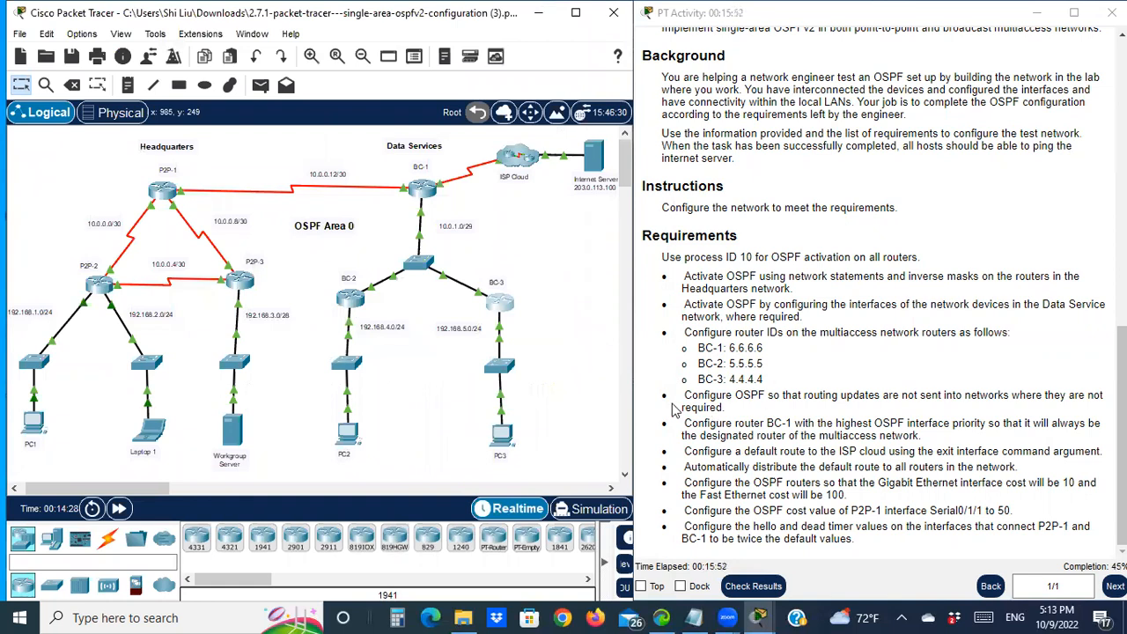
Look up BC-1's ISP-facing interface in the addressing table and make S0/1/1 passive under OSPF process 10.
left_click_drag(681, 396, 722, 396)
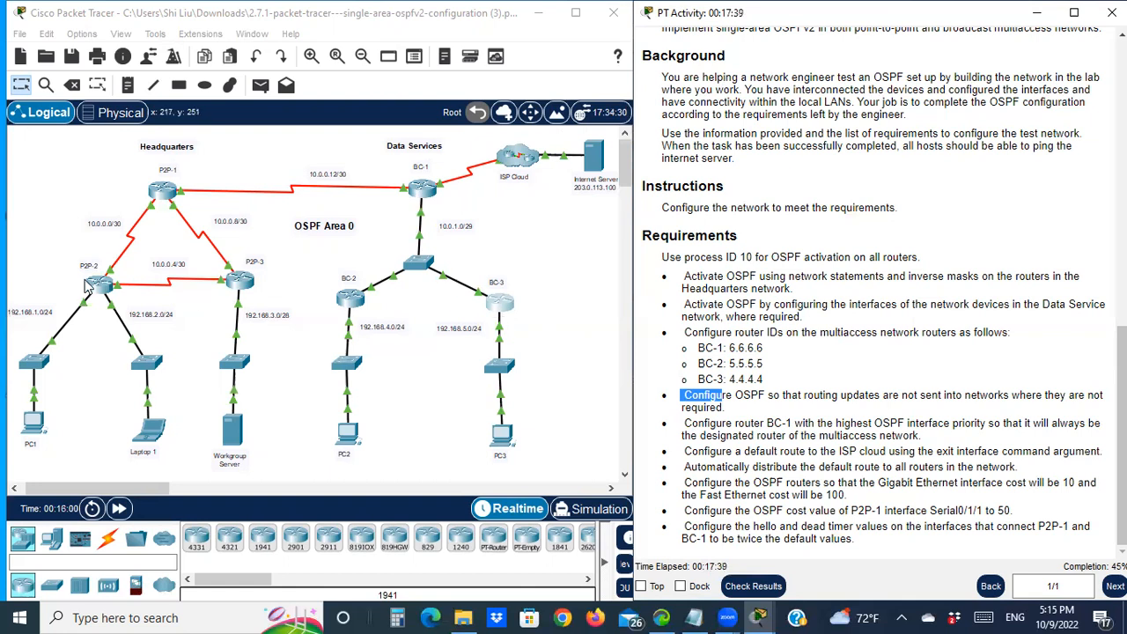
left_click(424, 190)
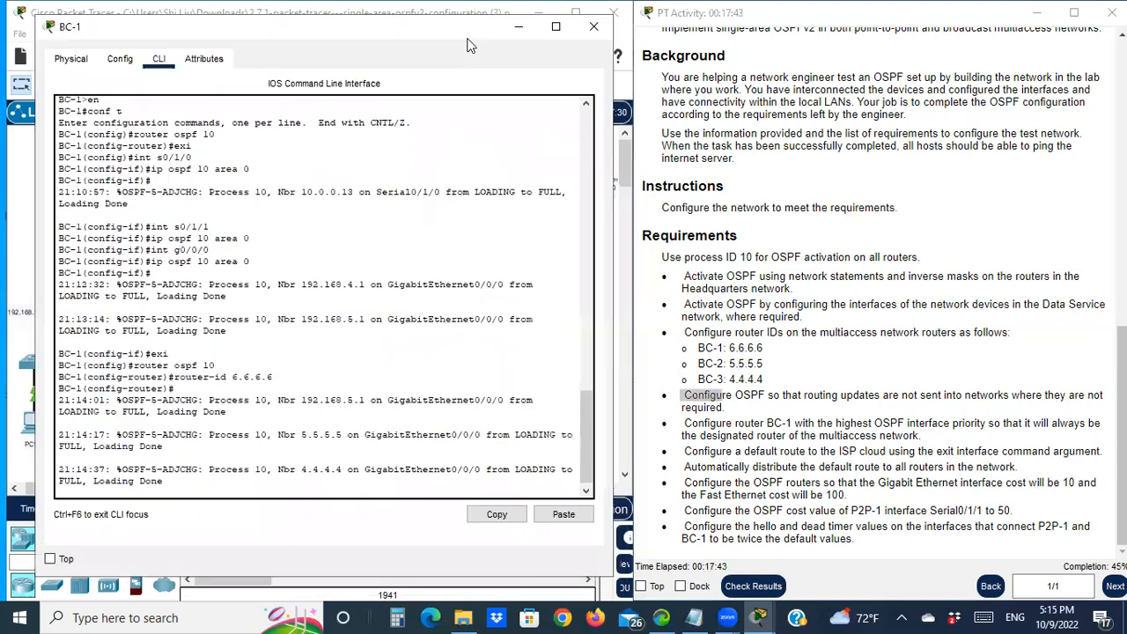
scroll(896, 175, "up", 10)
scroll(897, 175, "down", 3)
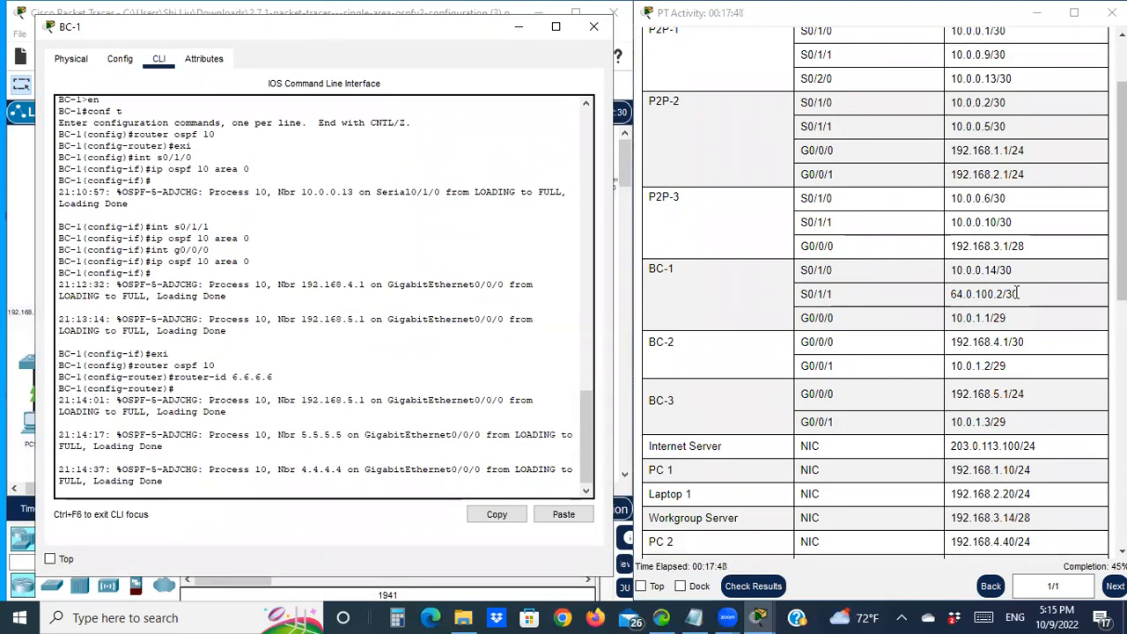
left_click_drag(1019, 298, 799, 307)
left_click_drag(398, 28, 453, 349)
left_click(489, 249)
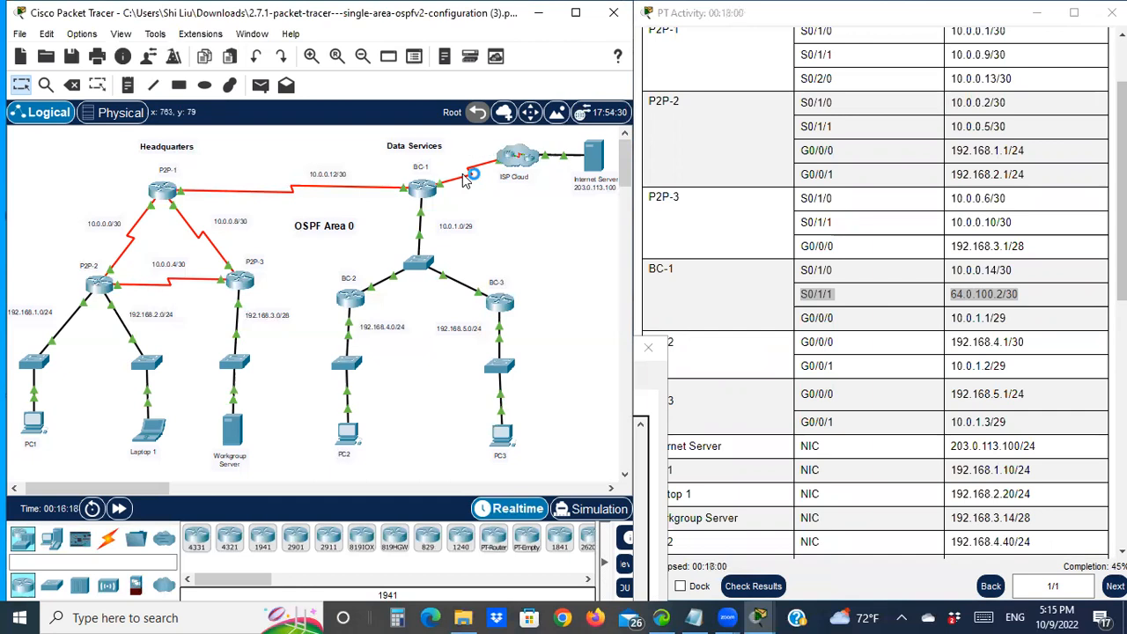
left_click(434, 185)
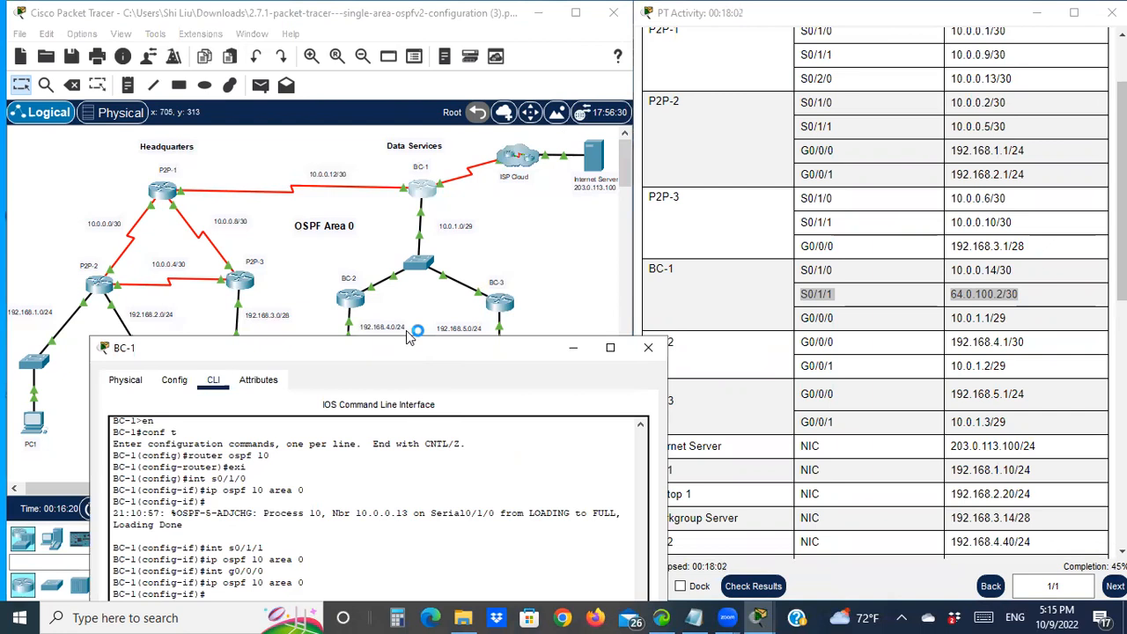
left_click_drag(407, 339, 345, 4)
key("Return")
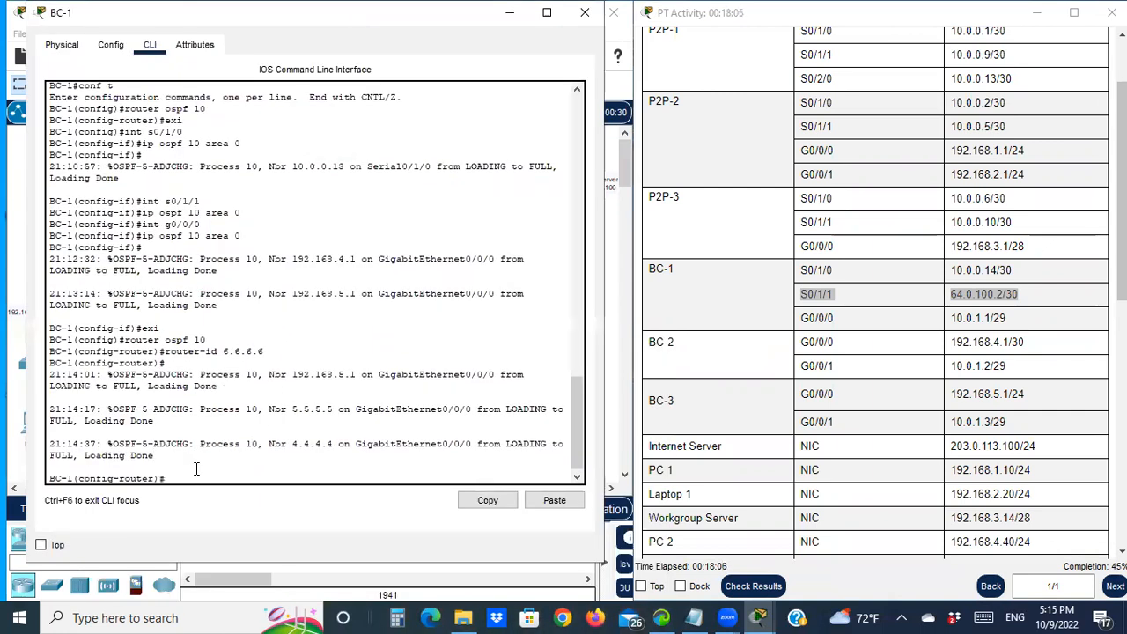
right_click(197, 475)
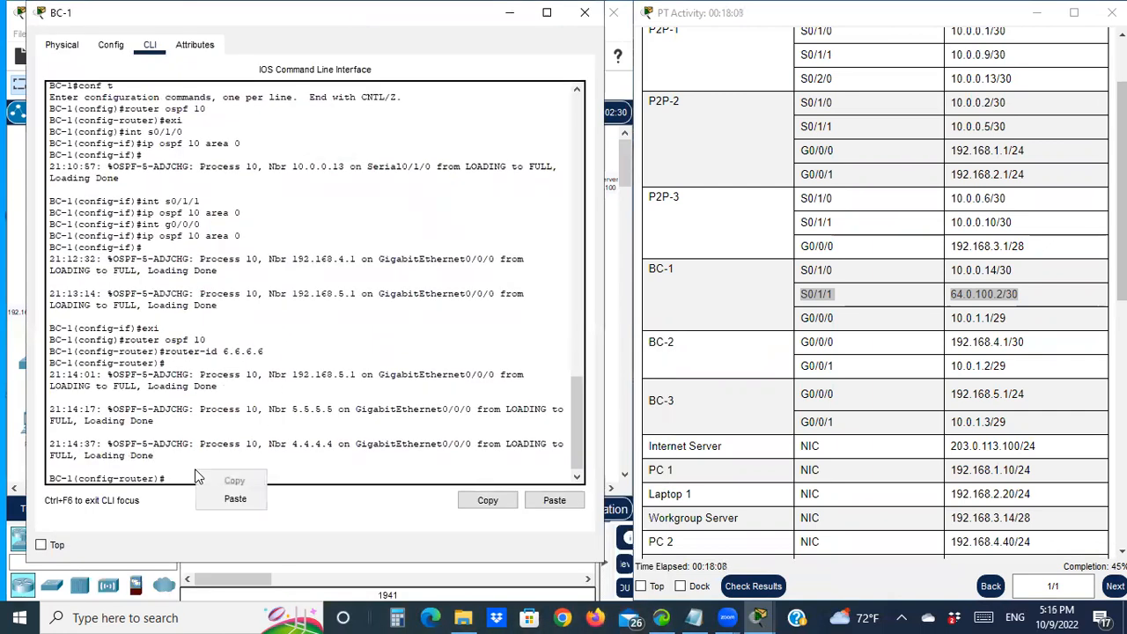
left_click(172, 476)
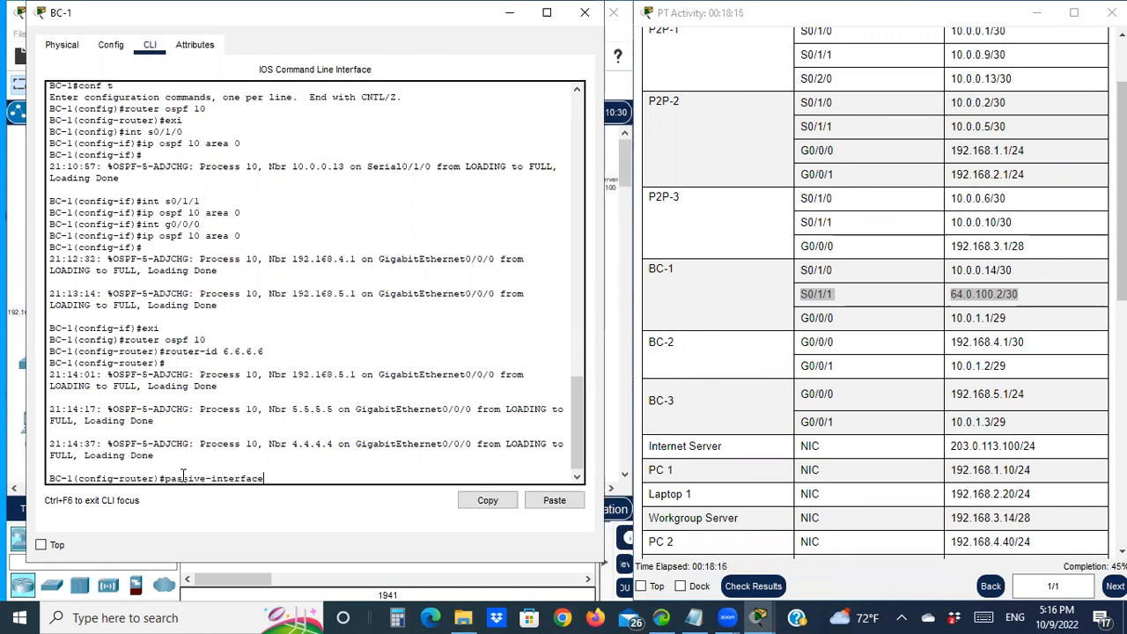
type("0/")
key("Return")
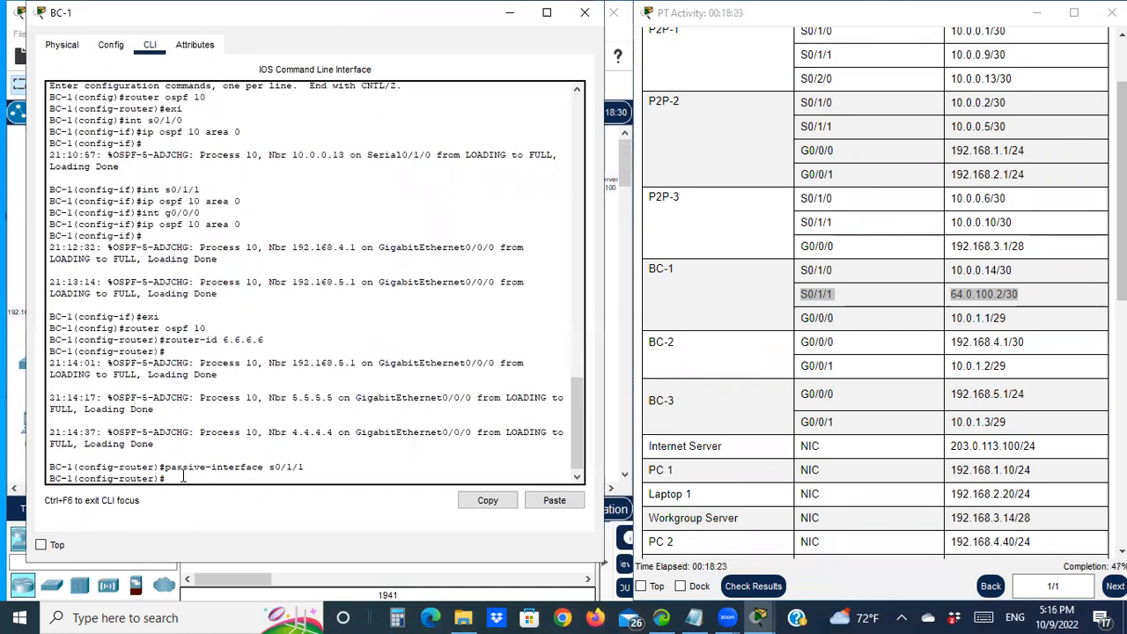
left_click(509, 14)
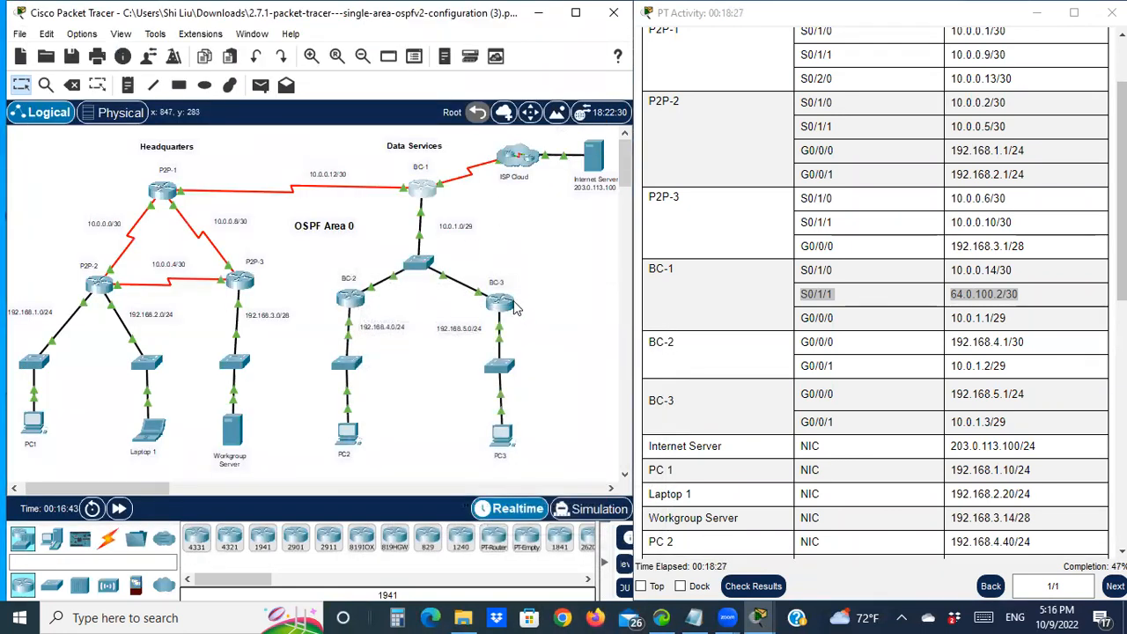
Identify BC-2's LAN interface in the addressing table and make G0/0/0 passive under OSPF process 10.
left_click(350, 300)
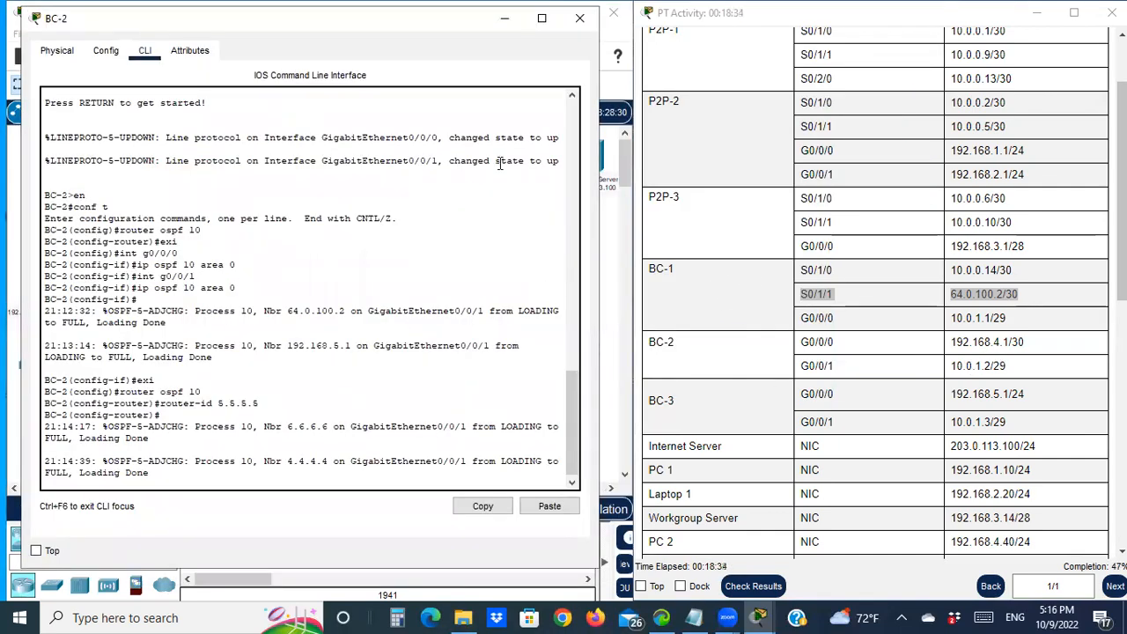
left_click_drag(414, 19, 455, 441)
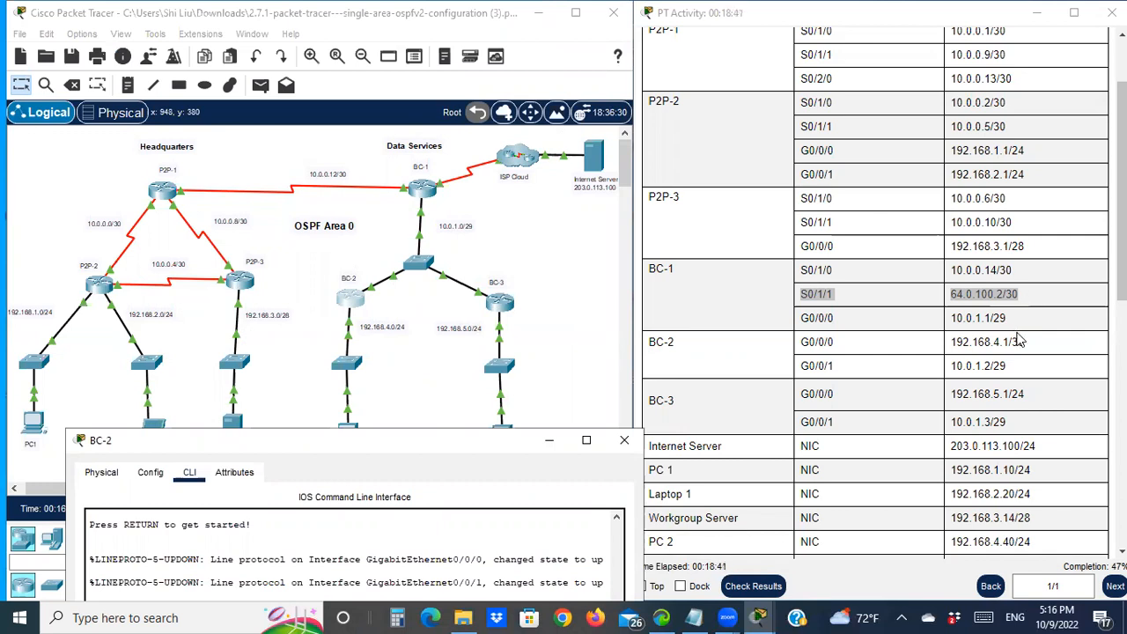
left_click_drag(1028, 344, 791, 350)
left_click(466, 431)
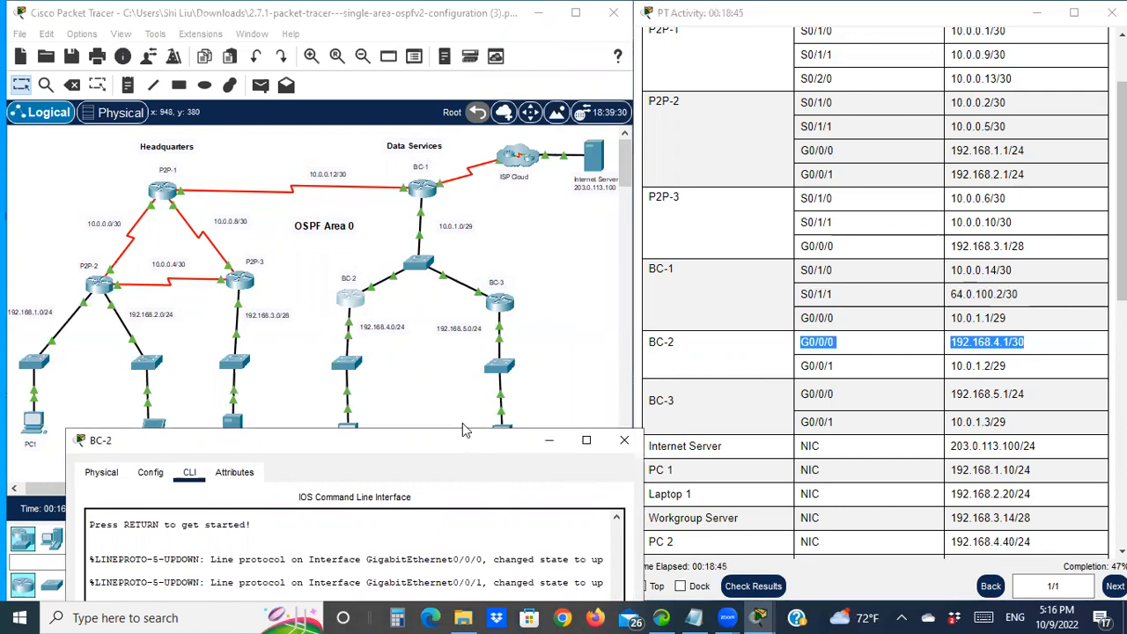
left_click_drag(466, 431, 431, 26)
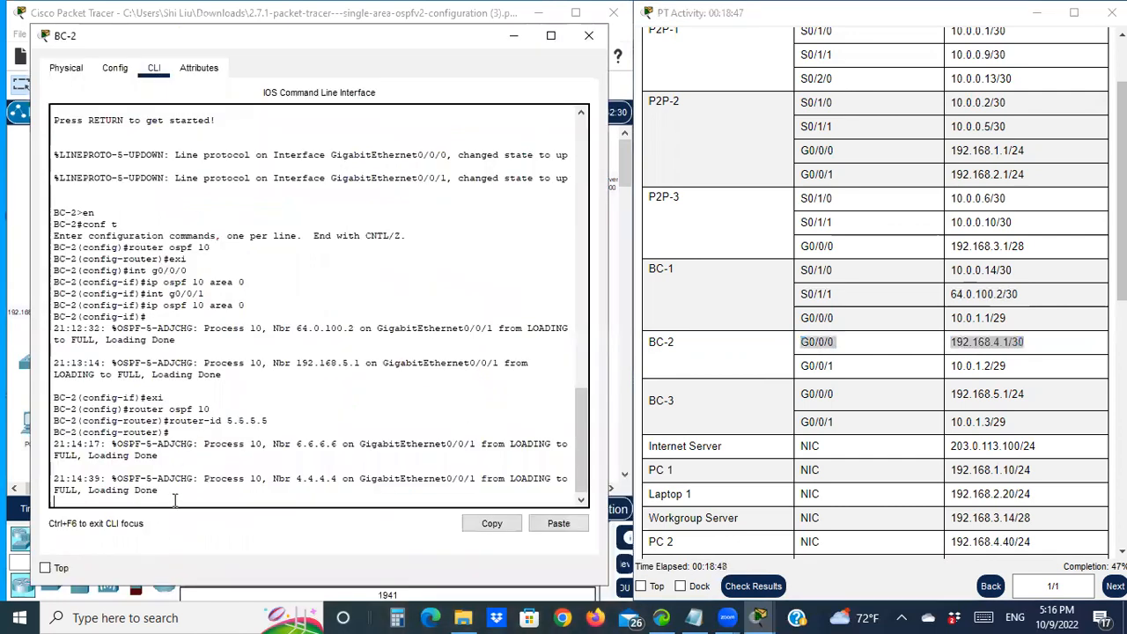
left_click(174, 500)
type("passive-interface g0/0/0")
key("Return")
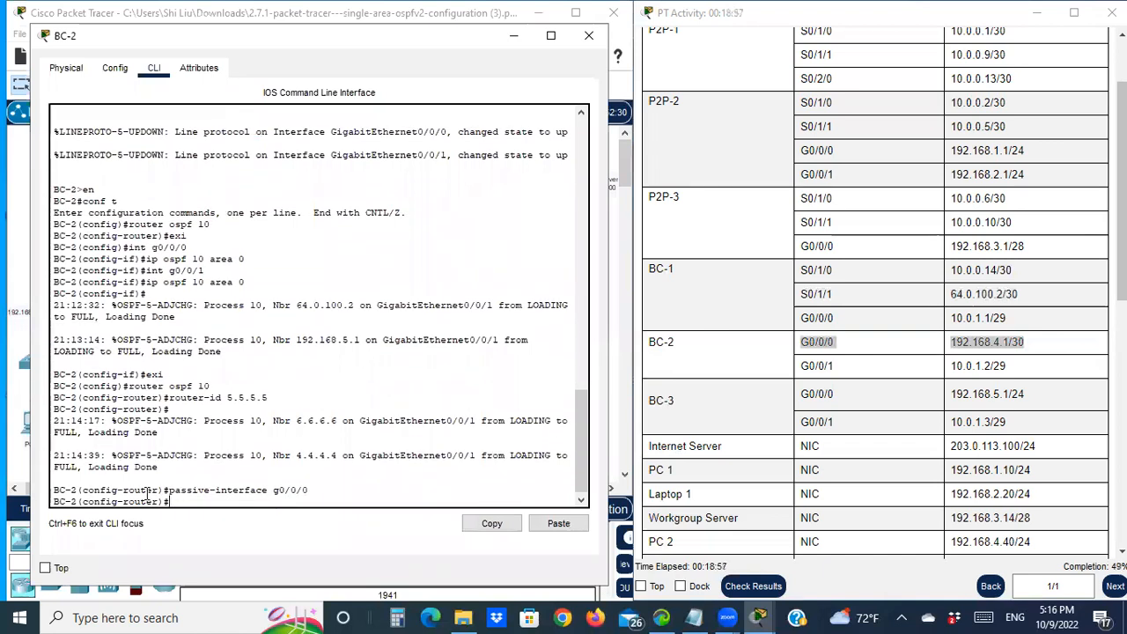
left_click(514, 36)
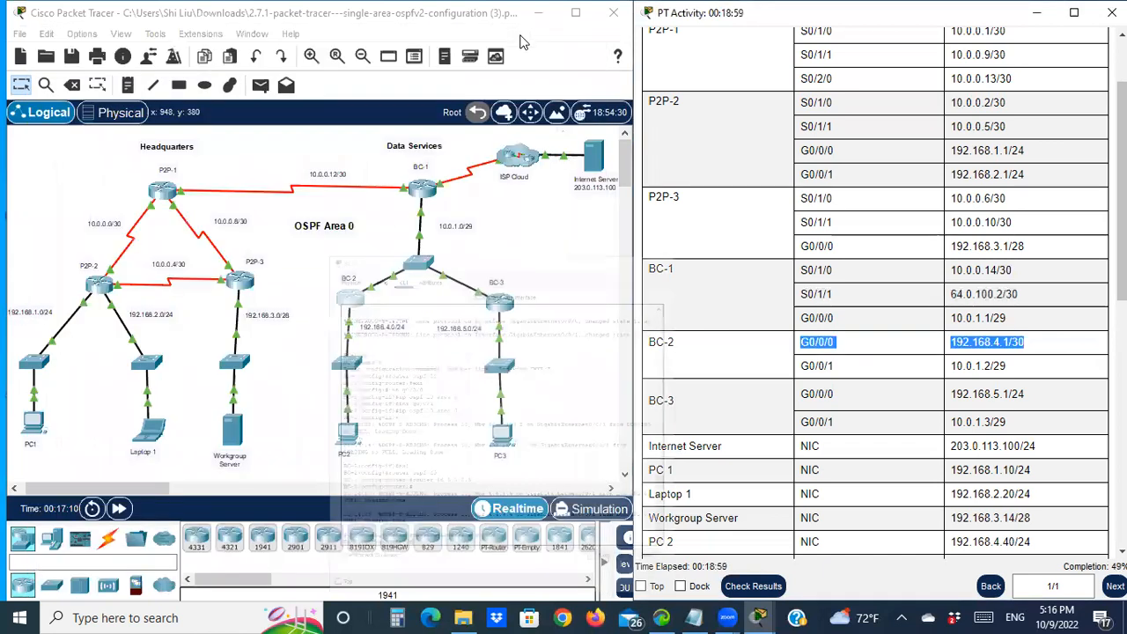
Make BC-3's LAN interface G0/0/0 passive under OSPF process 10.
left_click(499, 301)
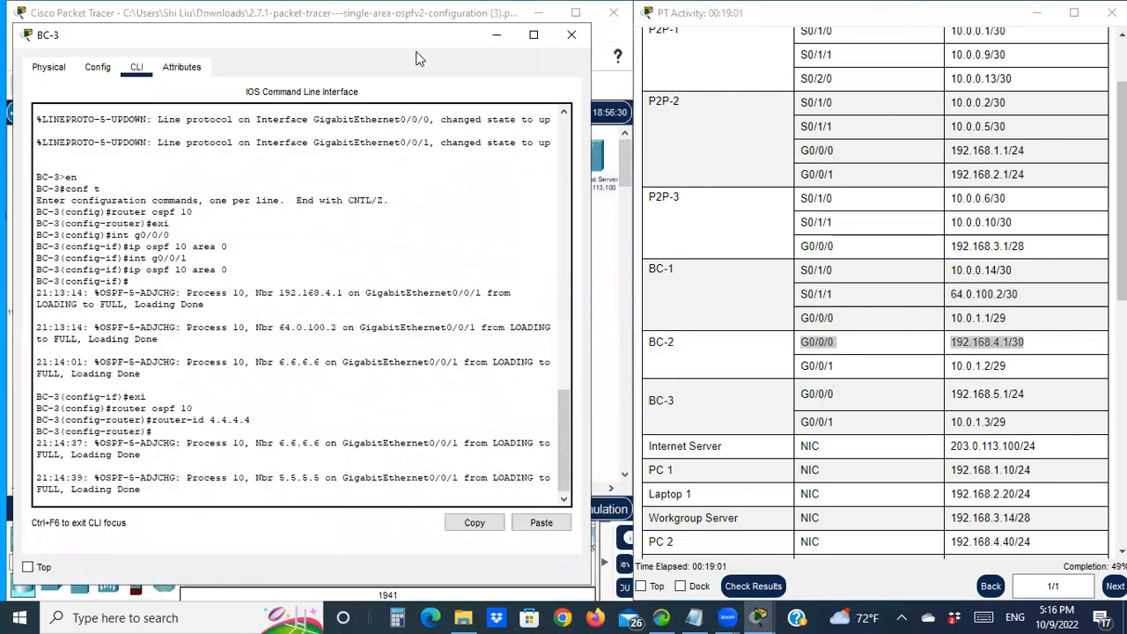
left_click(1037, 402)
left_click(294, 490)
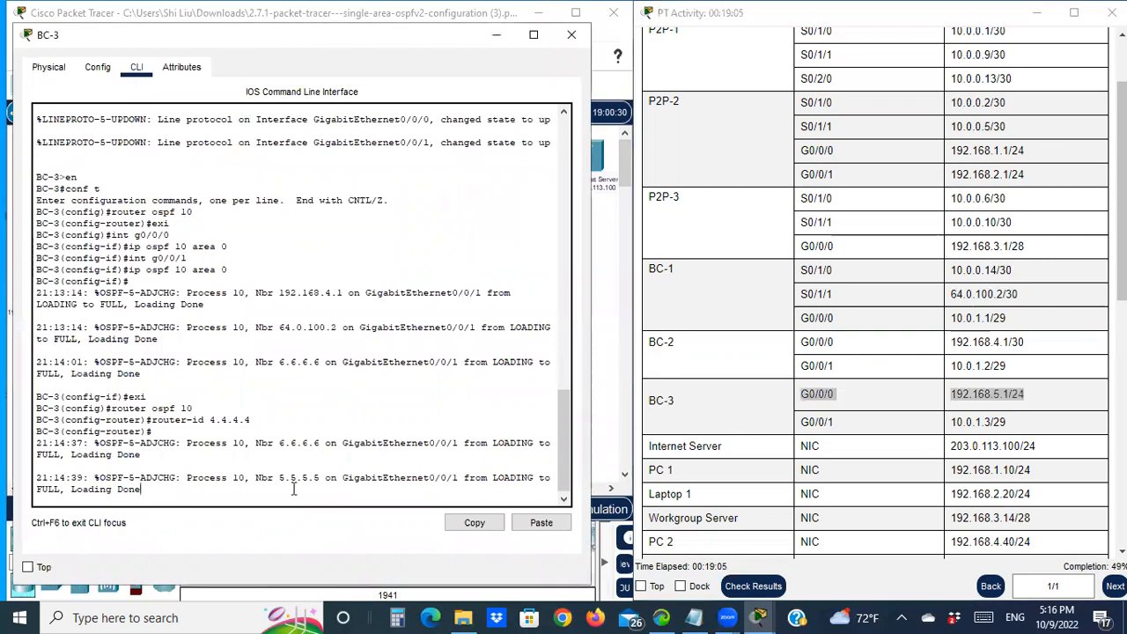
key("Return")
type("passive-interface g0/0/0")
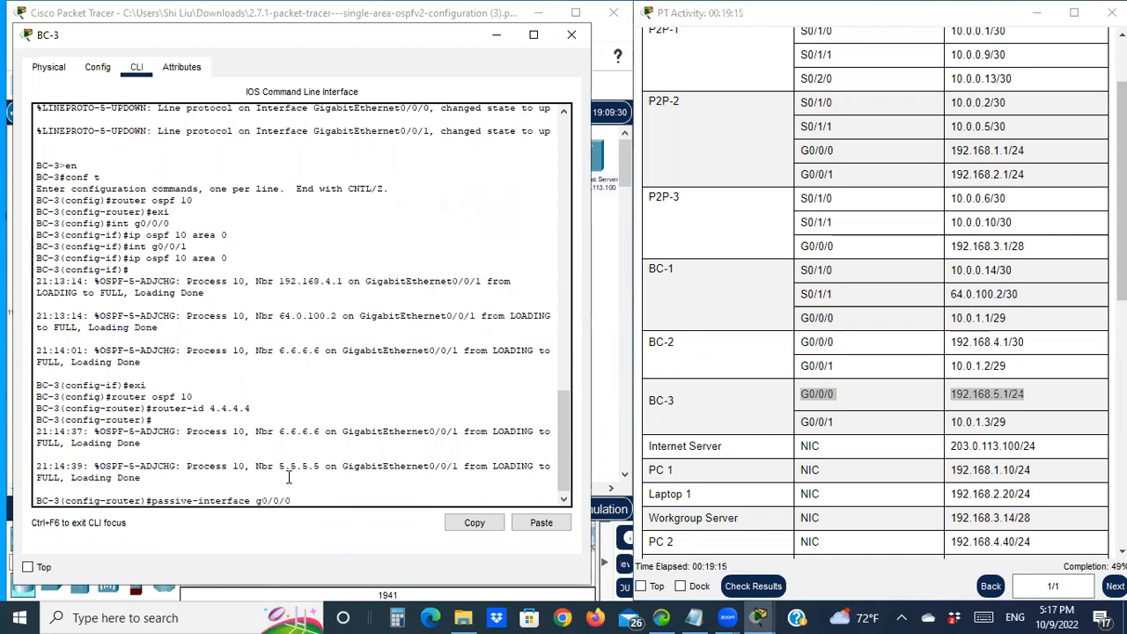
key("Return")
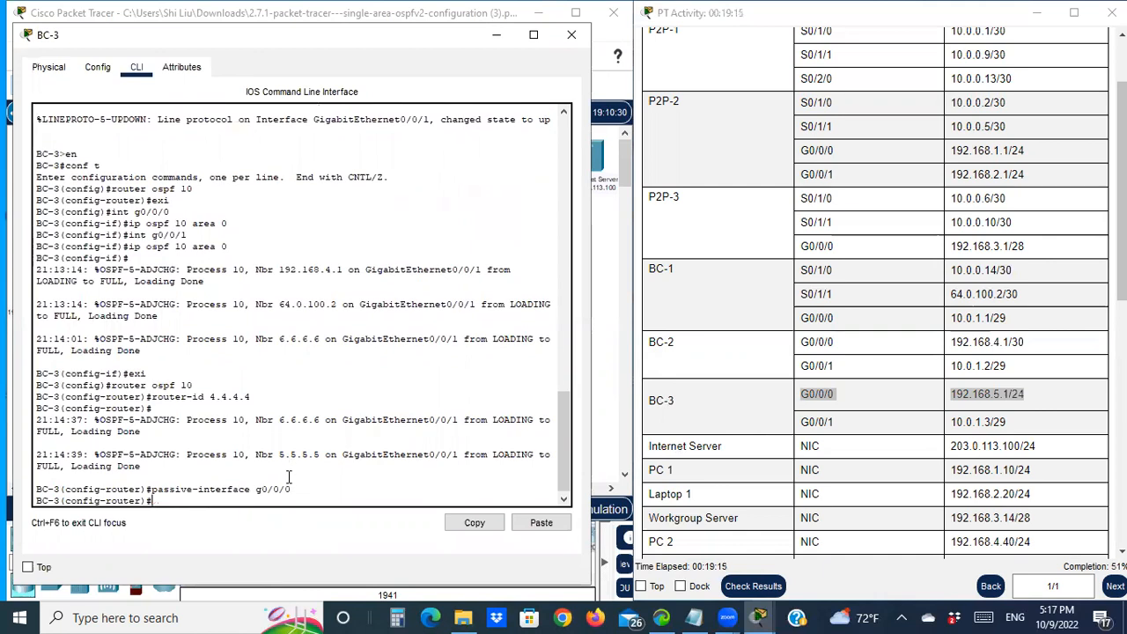
left_click(500, 36)
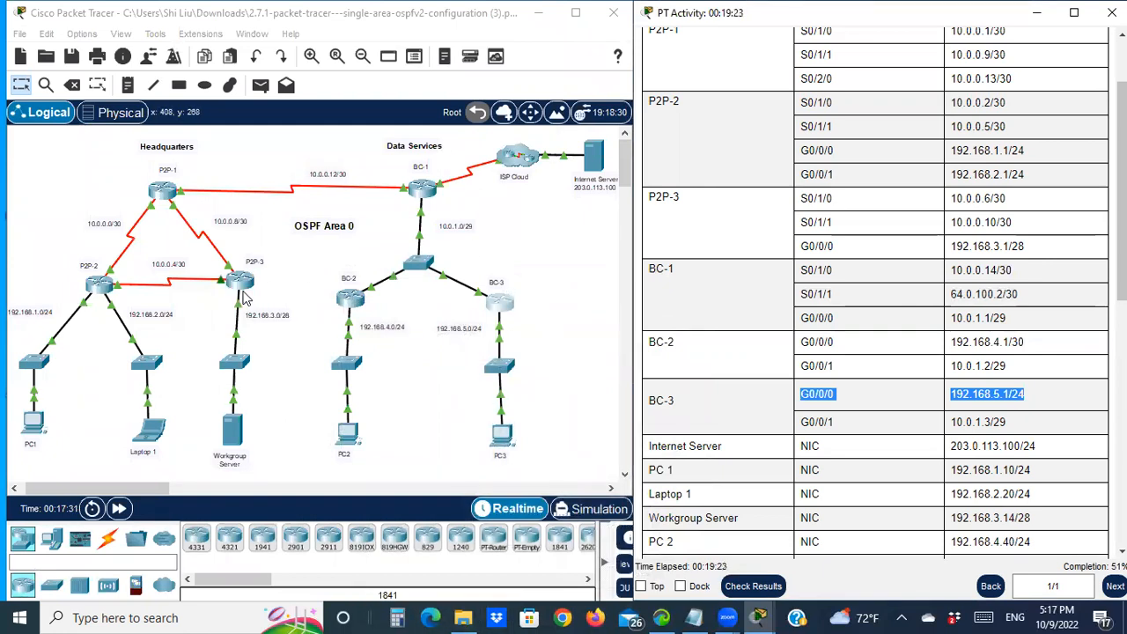
Look up P2P-2's LAN interfaces in the addressing table and make G0/0/0 passive under OSPF process 10.
left_click(96, 283)
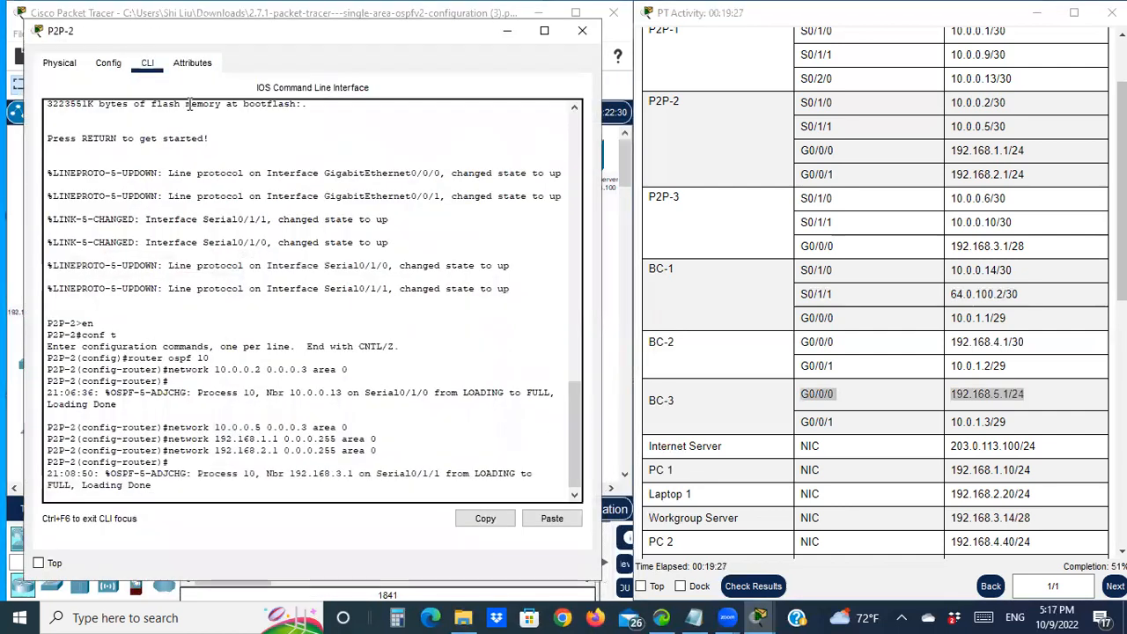
key("Return")
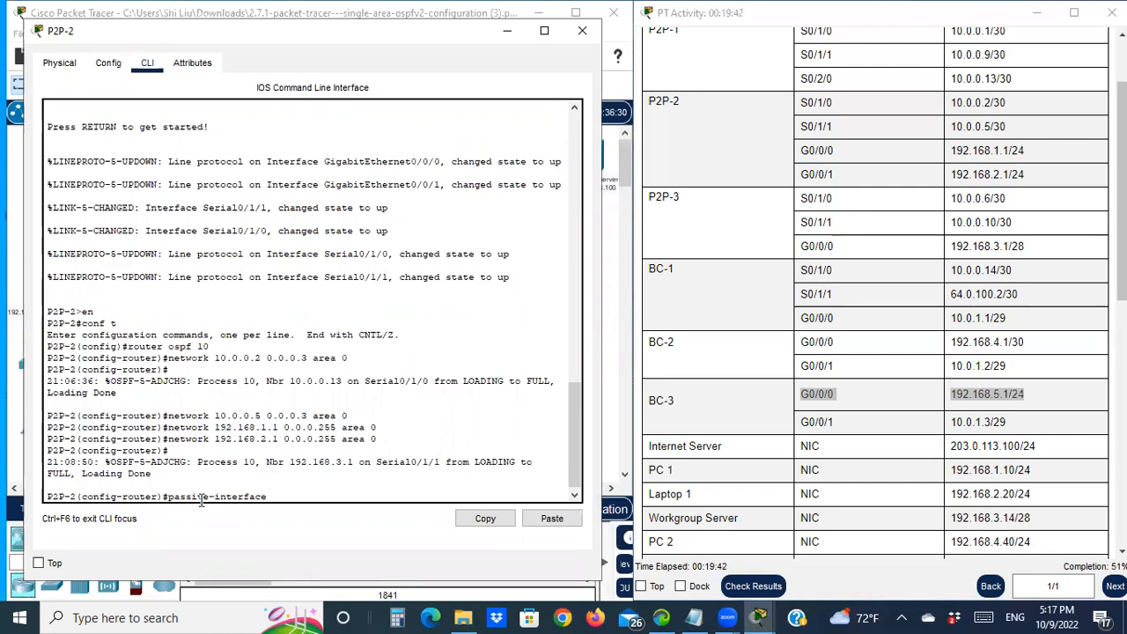
scroll(348, 317, "up", 5)
scroll(348, 317, "down", 6)
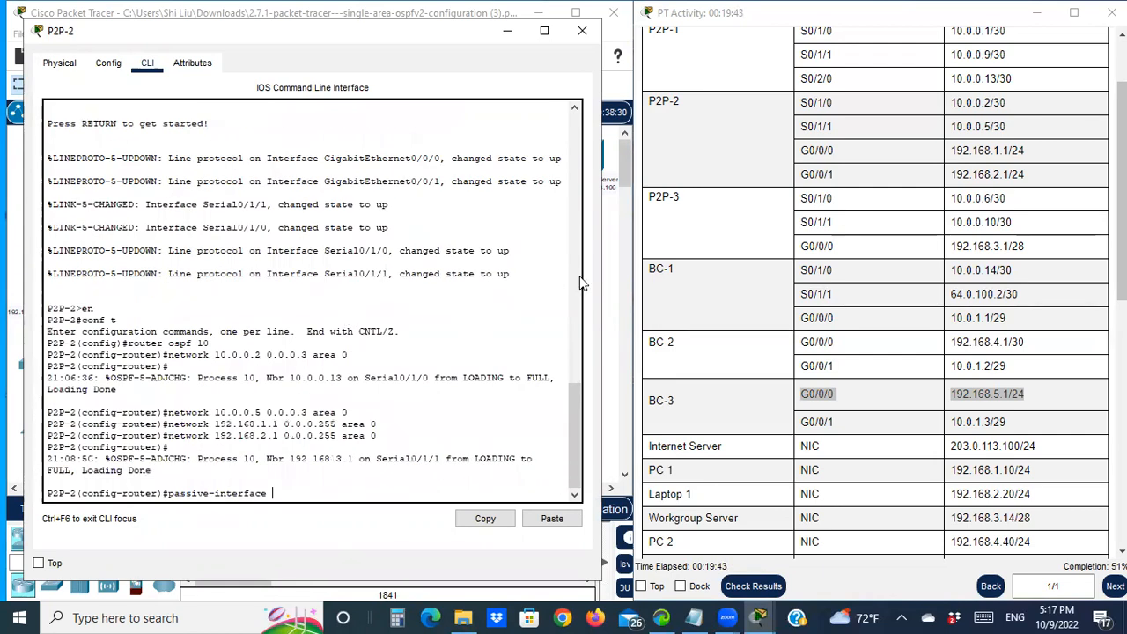
scroll(836, 192, "up", 2)
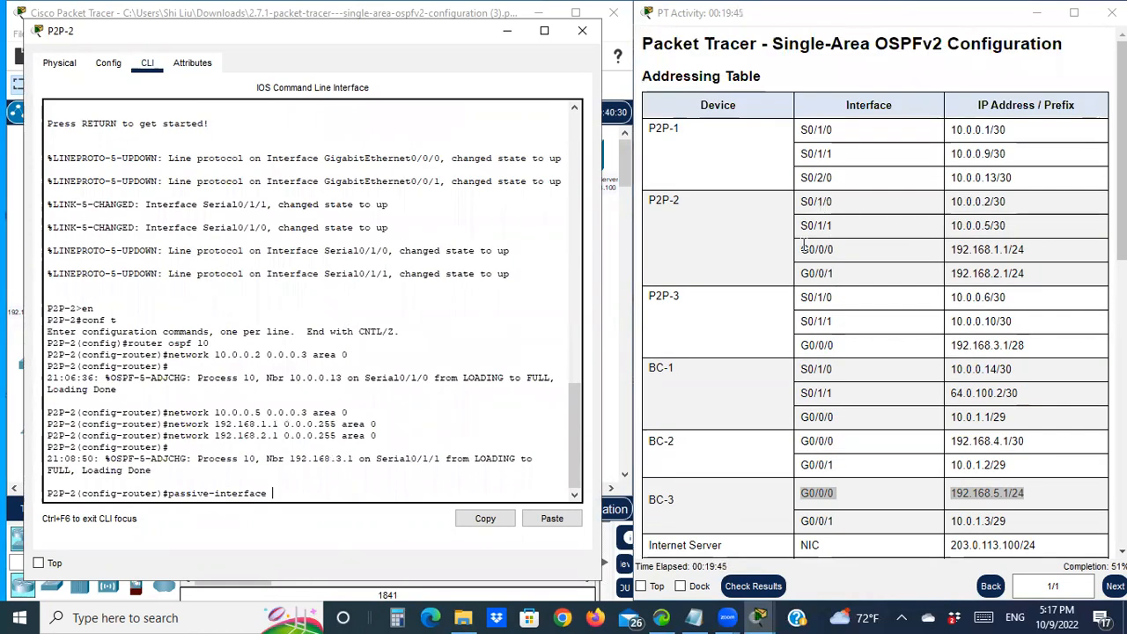
left_click_drag(801, 251, 1049, 271)
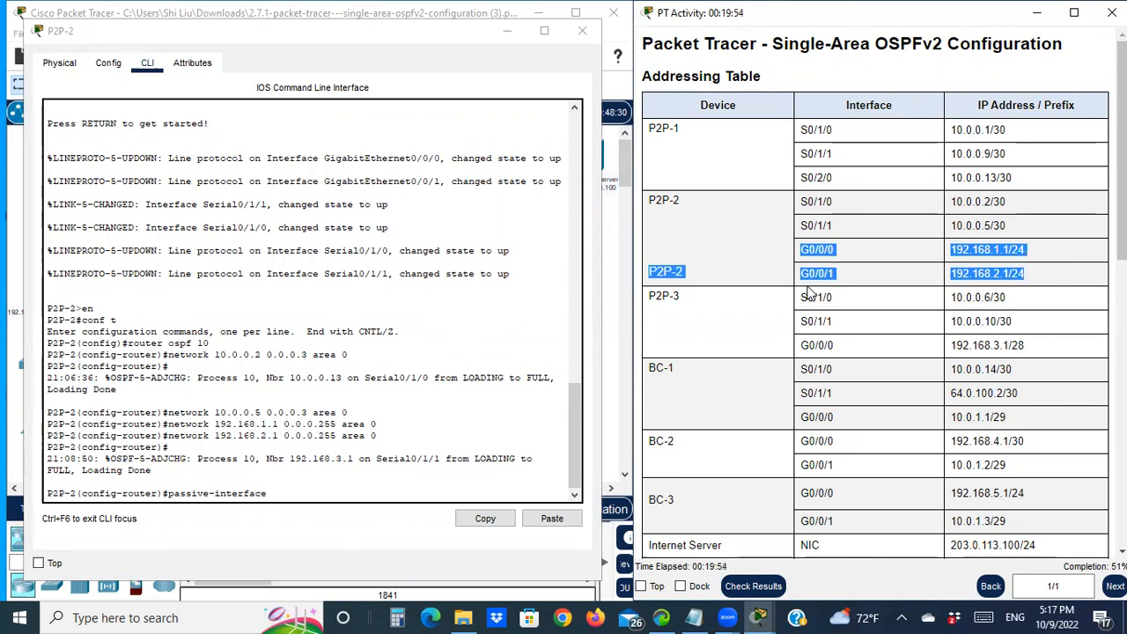
left_click(292, 490)
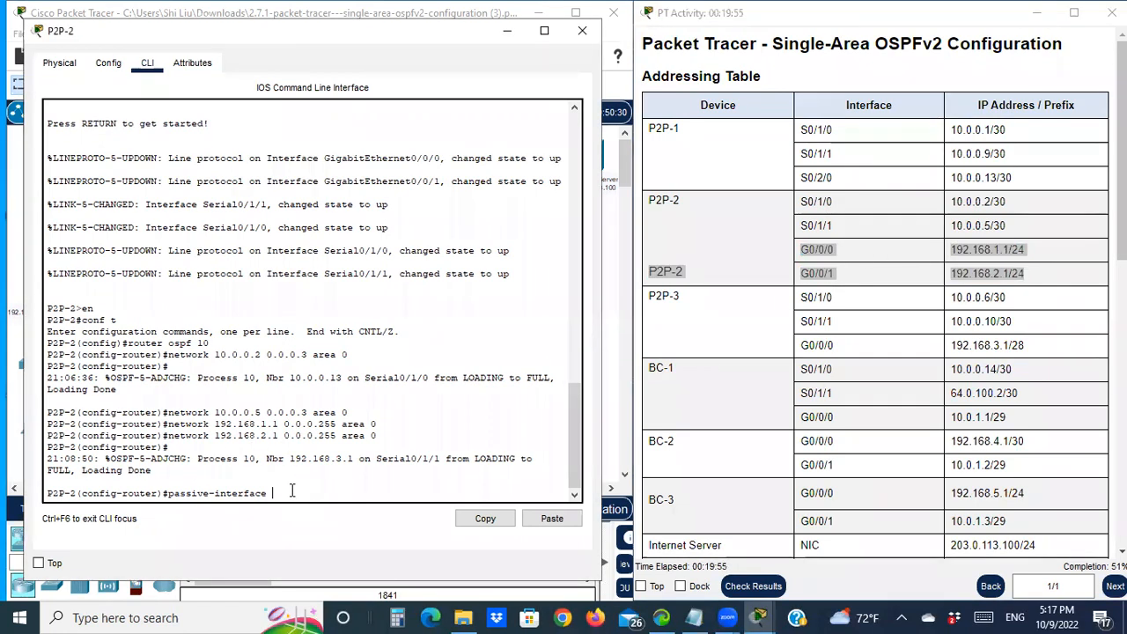
type("g0/0/0")
key("Return")
Make P2P-2's second LAN interface, G0/0/1, passive under OSPF process 10.
key("Up")
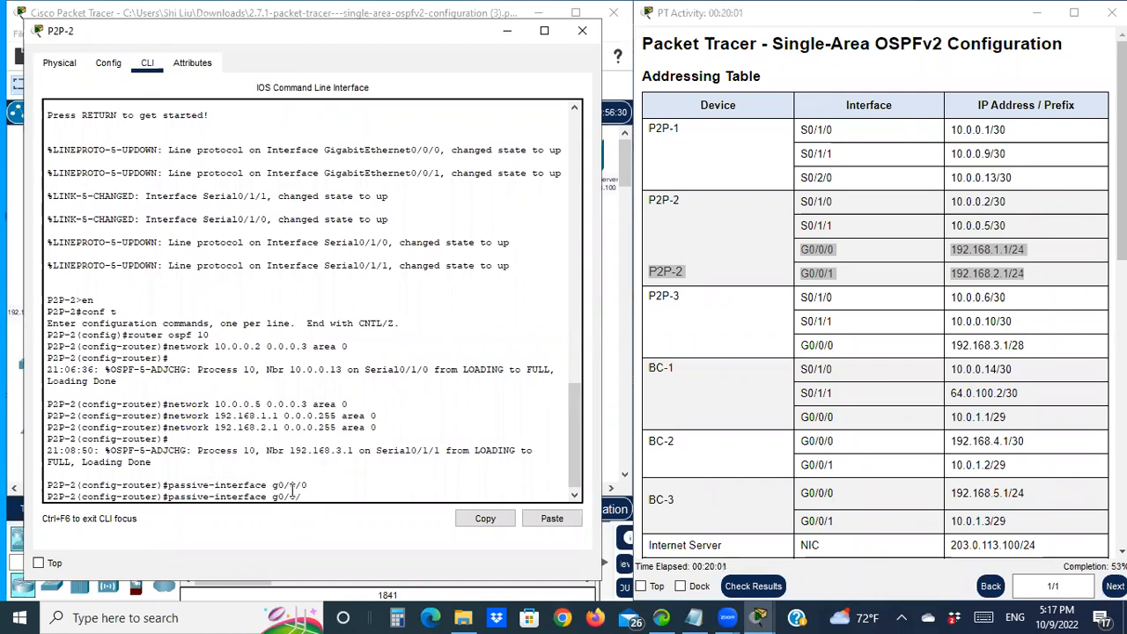
type("1")
key("Return")
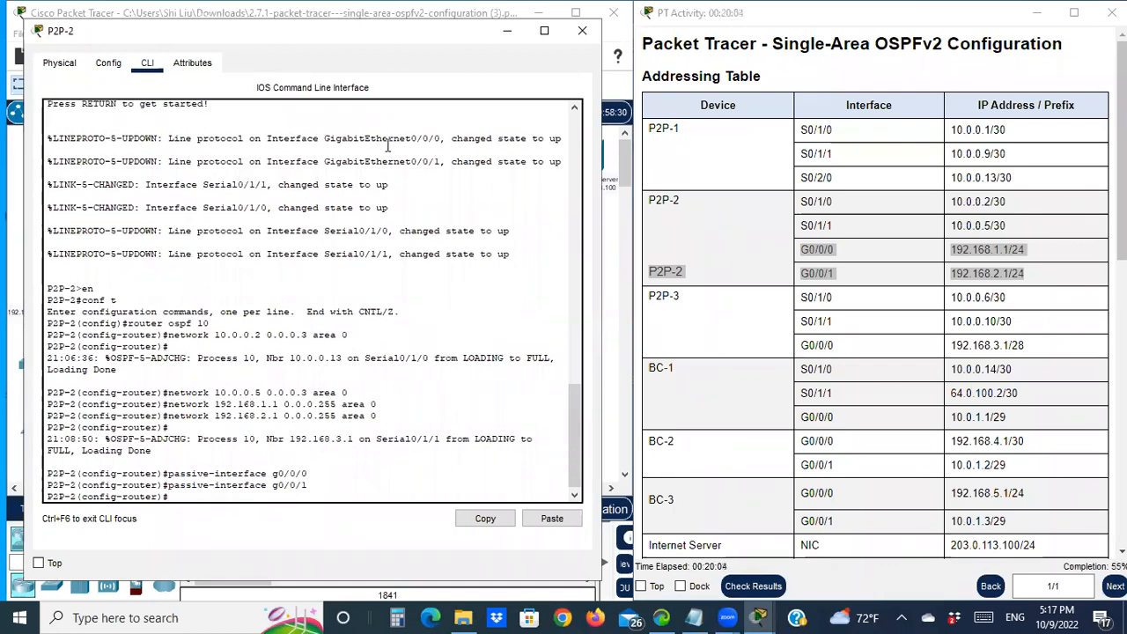
left_click(506, 32)
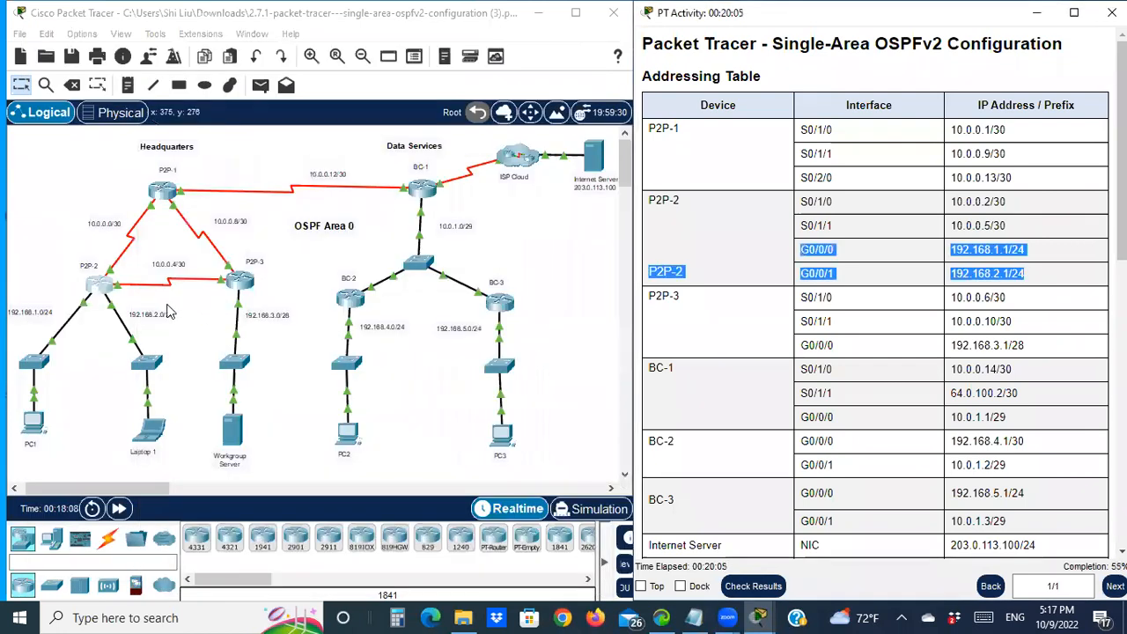
Identify P2P-3's LAN interface in the addressing table and make G0/0/0 passive under OSPF process 10.
left_click(243, 283)
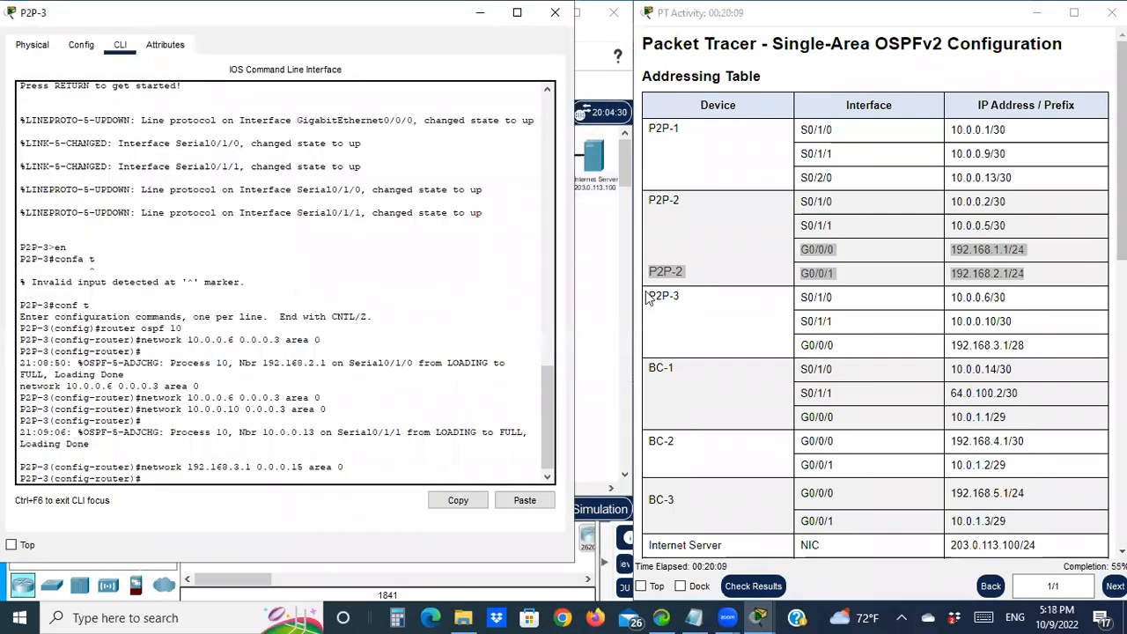
left_click_drag(1028, 346, 791, 349)
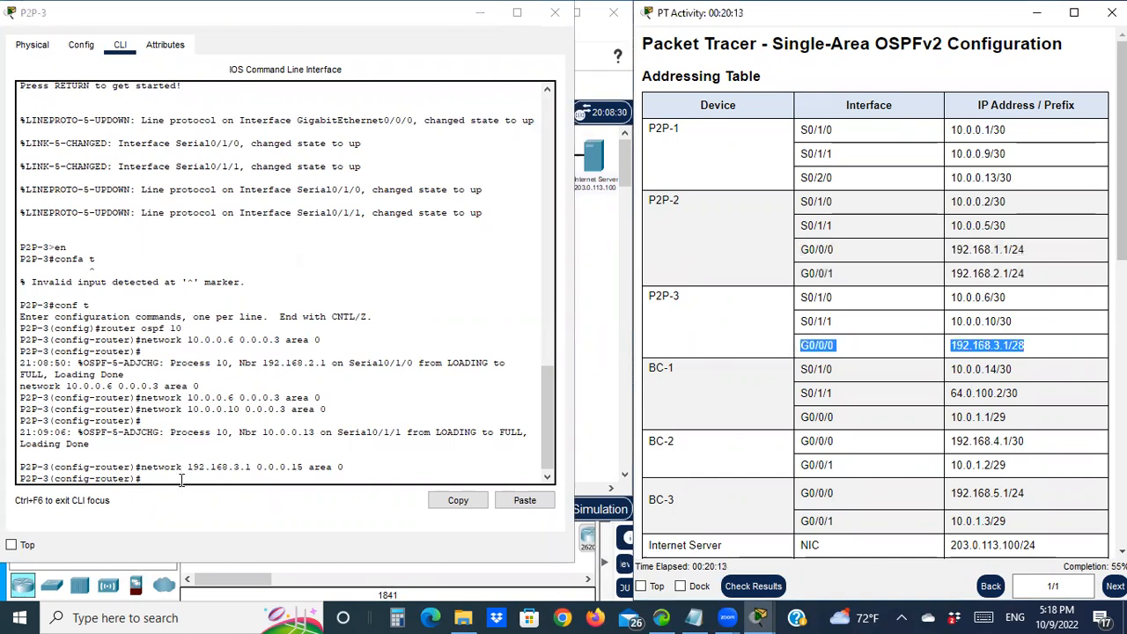
left_click(182, 480)
type("passive")
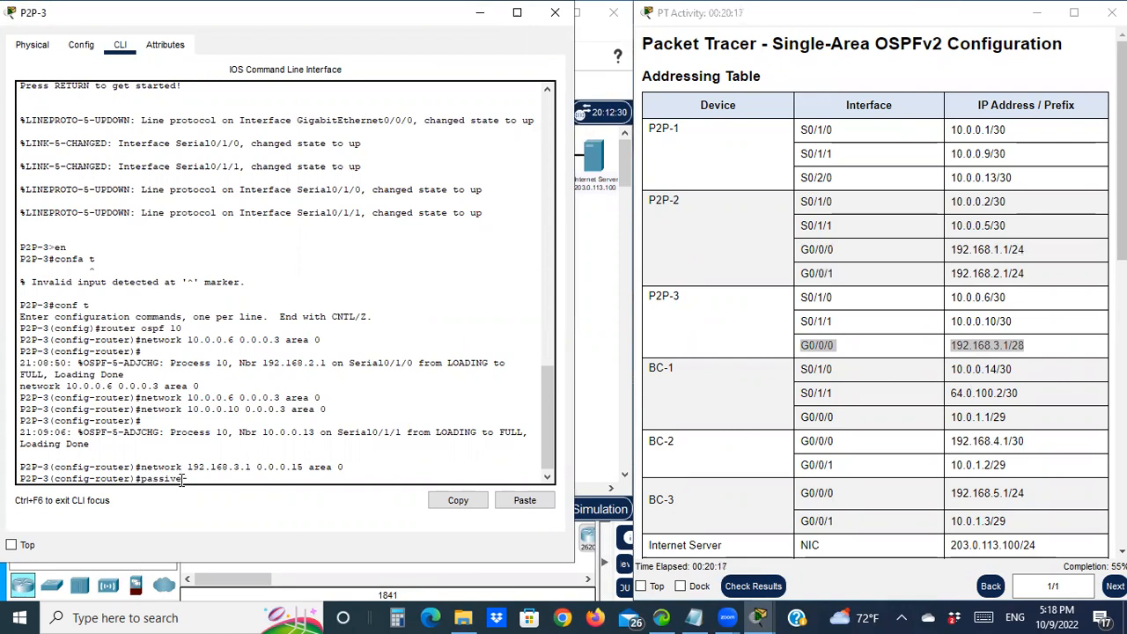
type("-interface g0/0/0")
key("Return")
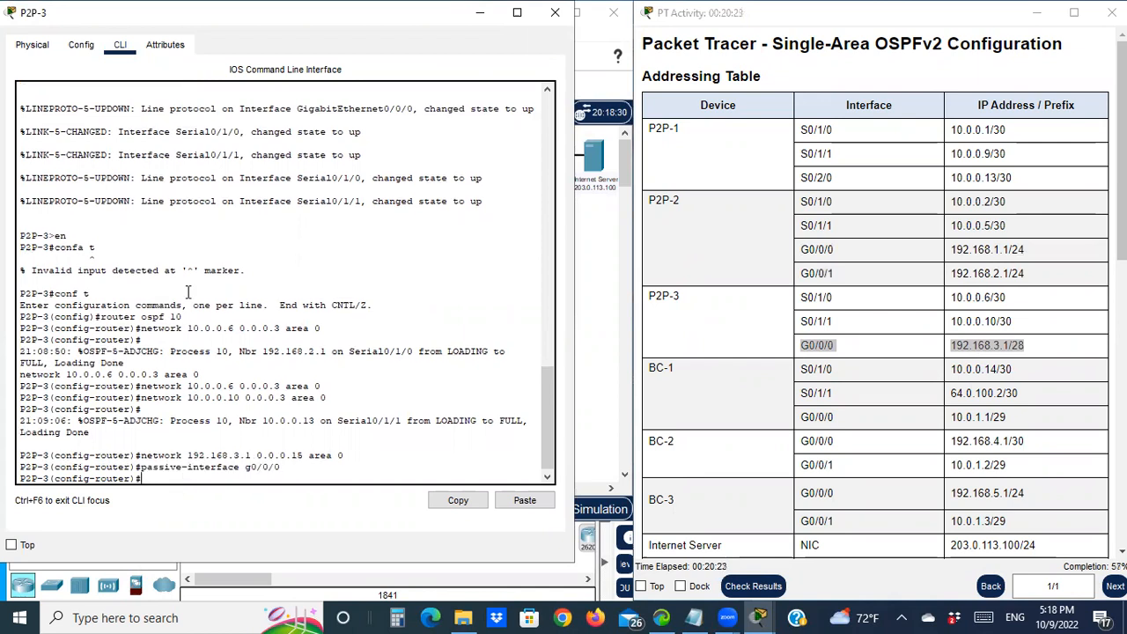
left_click(480, 13)
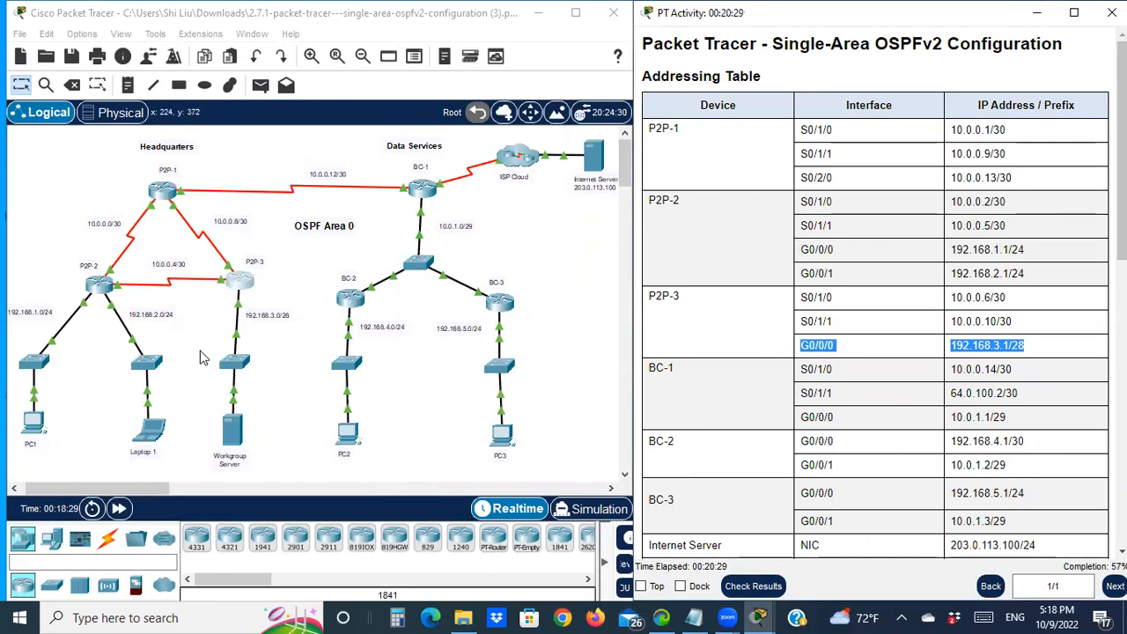
Read the designated router priority requirement and look up BC-1's multiaccess interface in the addressing table.
scroll(861, 398, "down", 5)
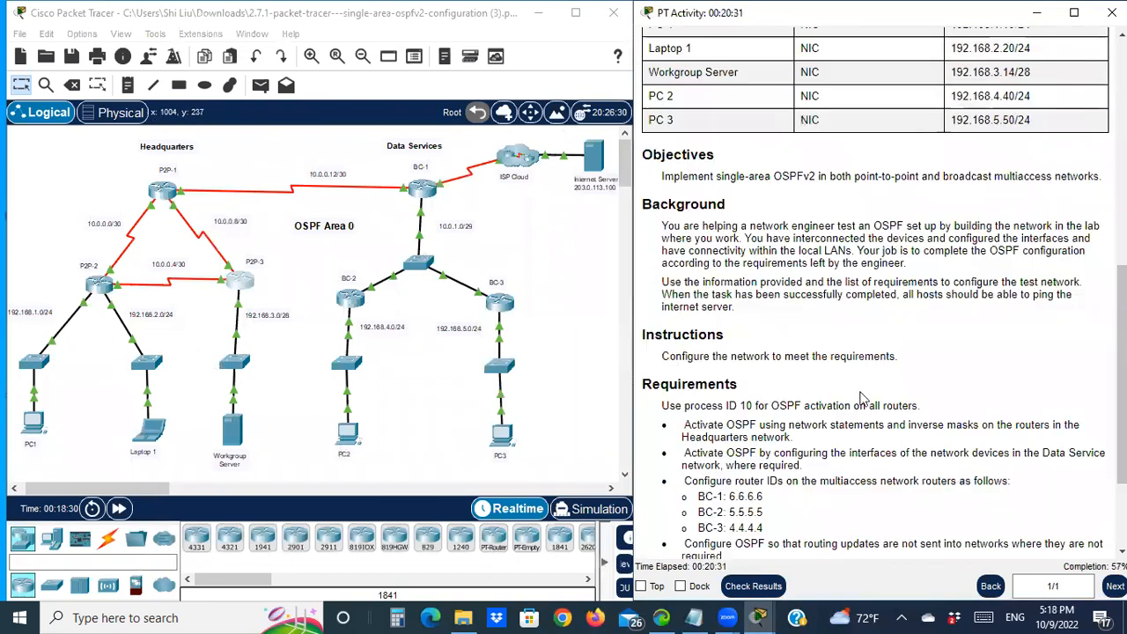
scroll(863, 400, "down", 3)
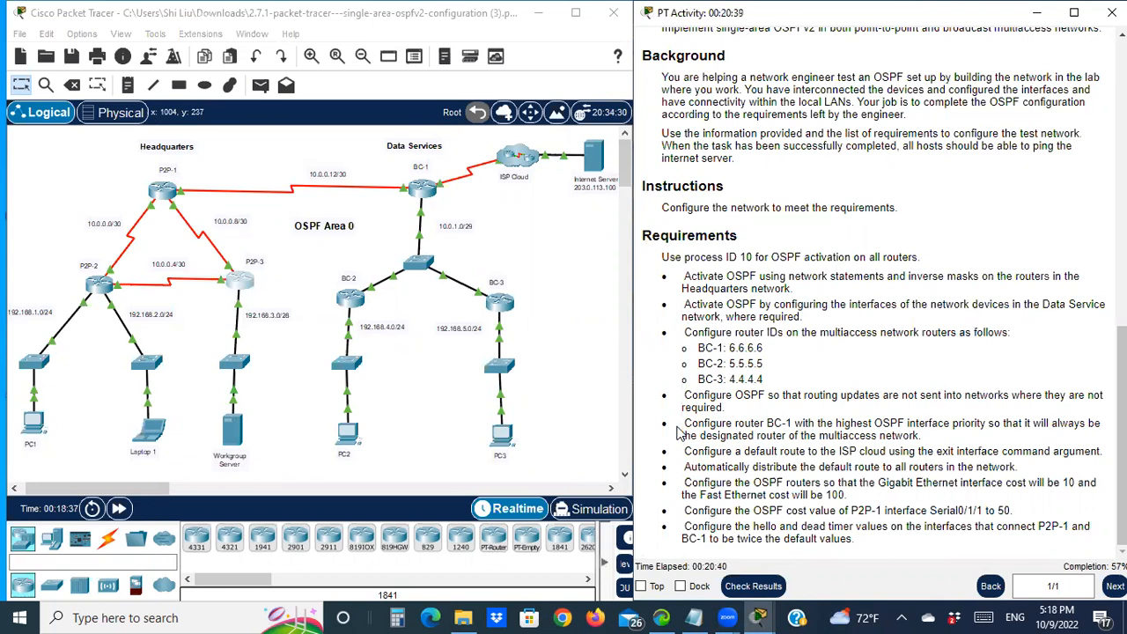
left_click_drag(682, 423, 729, 425)
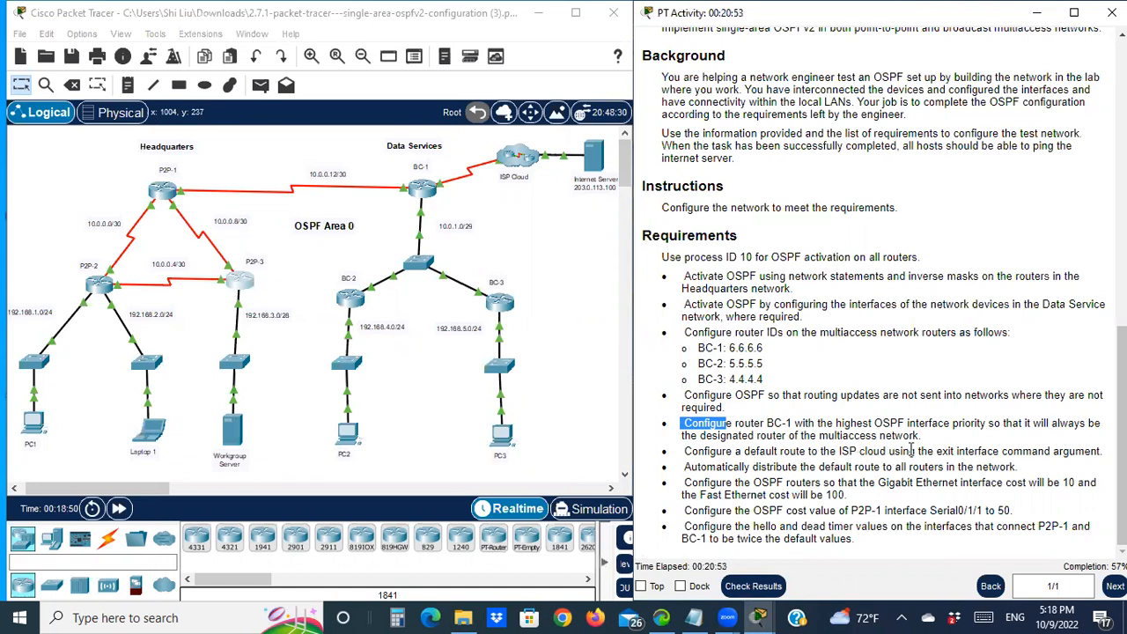
left_click(423, 192)
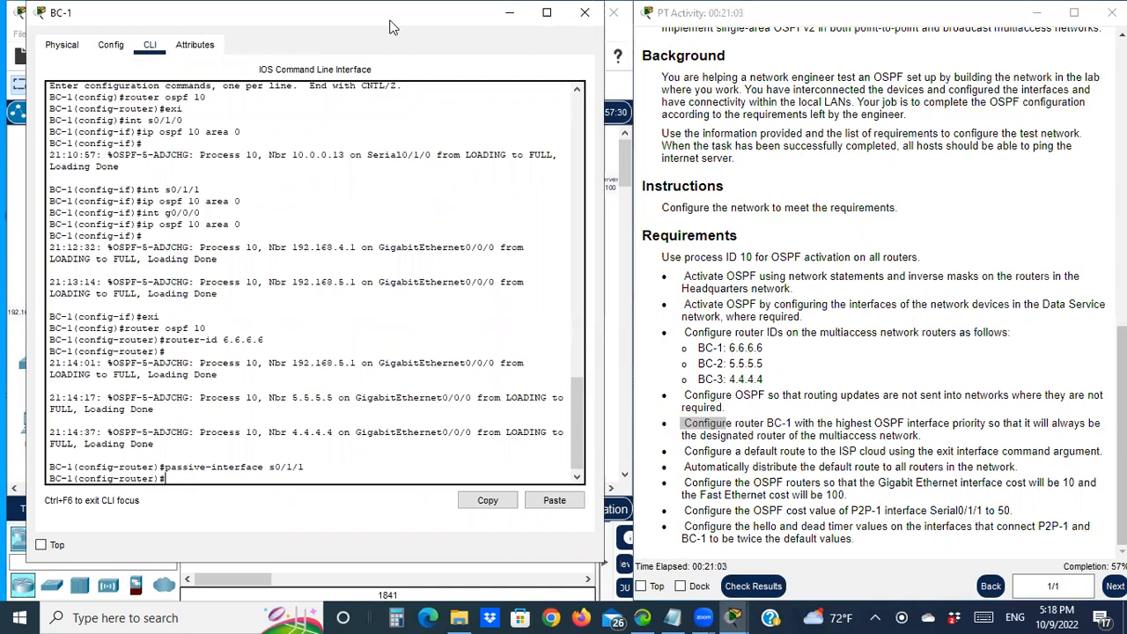
left_click_drag(392, 26, 419, 502)
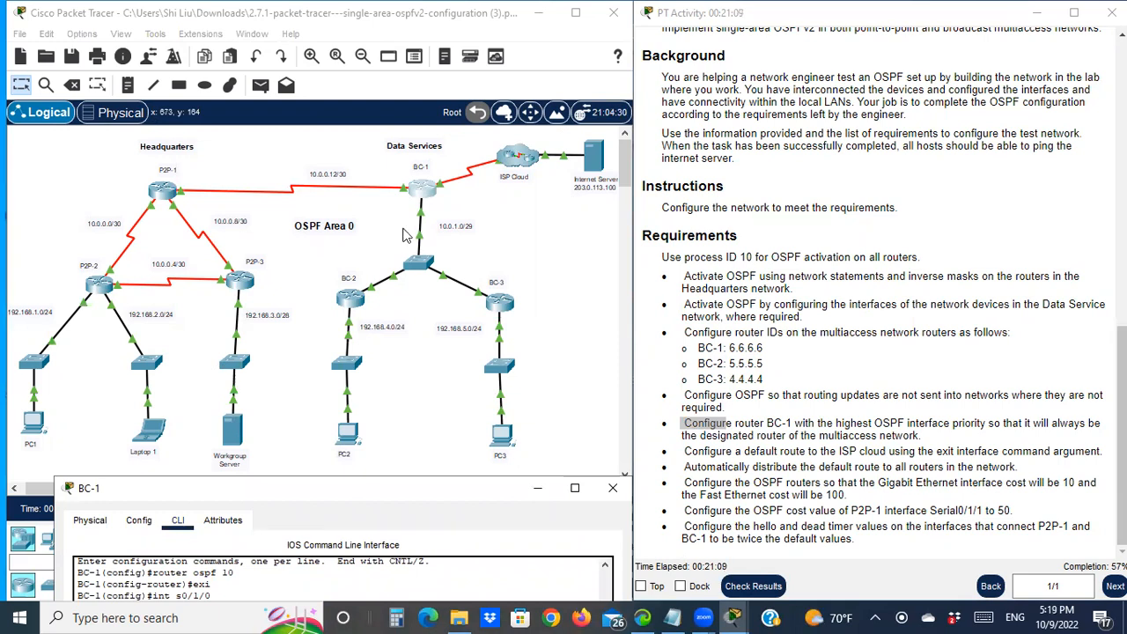
left_click(423, 233)
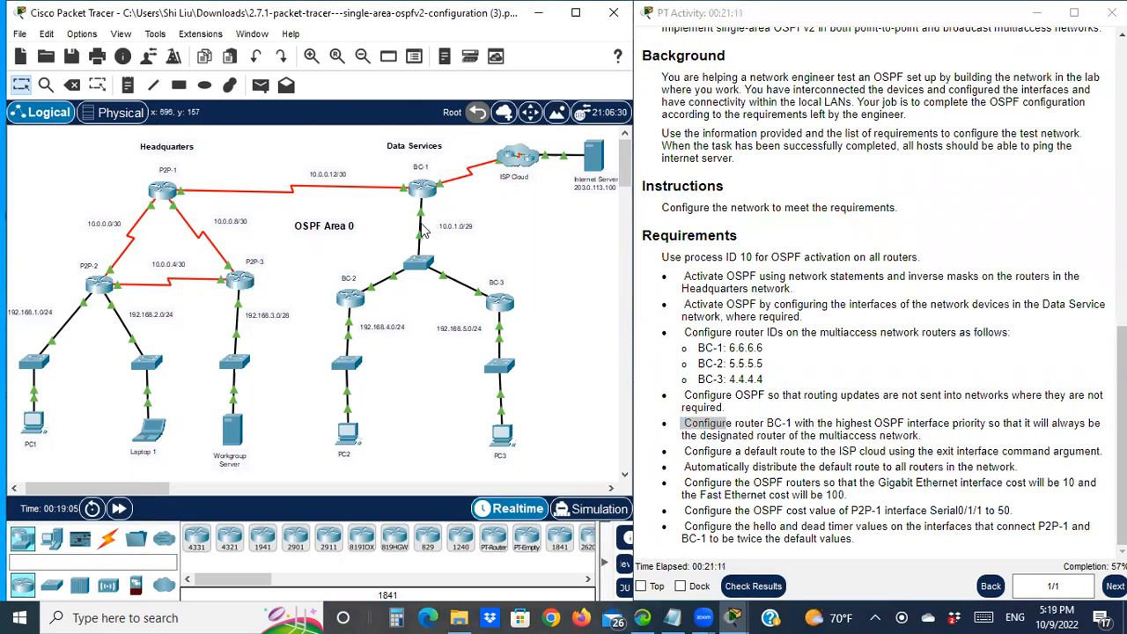
scroll(790, 206, "up", 10)
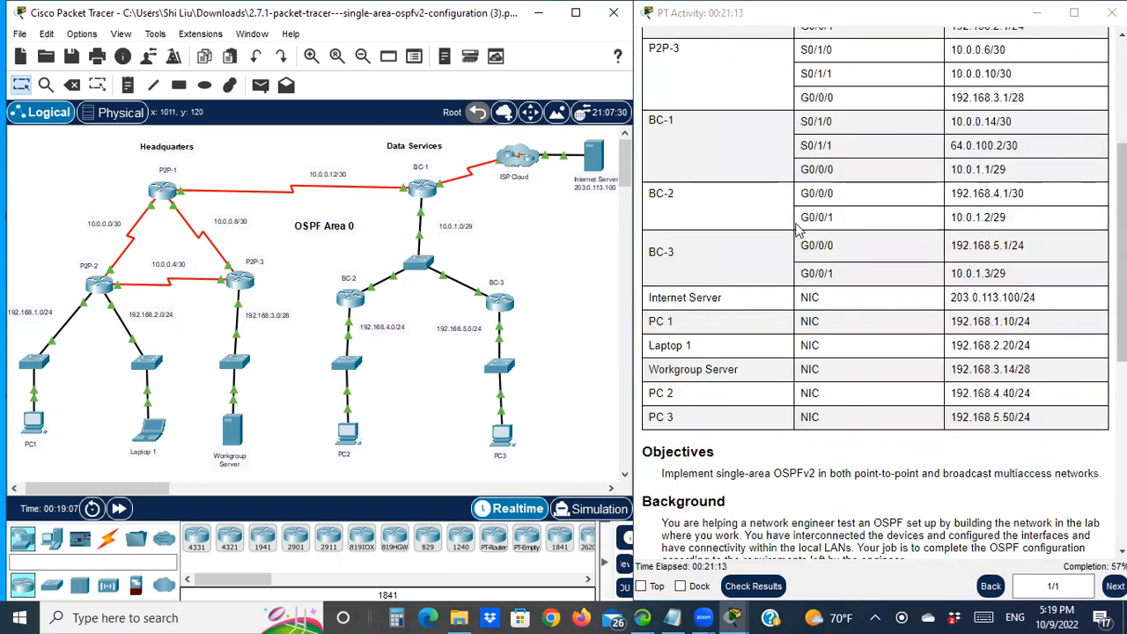
left_click_drag(1014, 419, 797, 417)
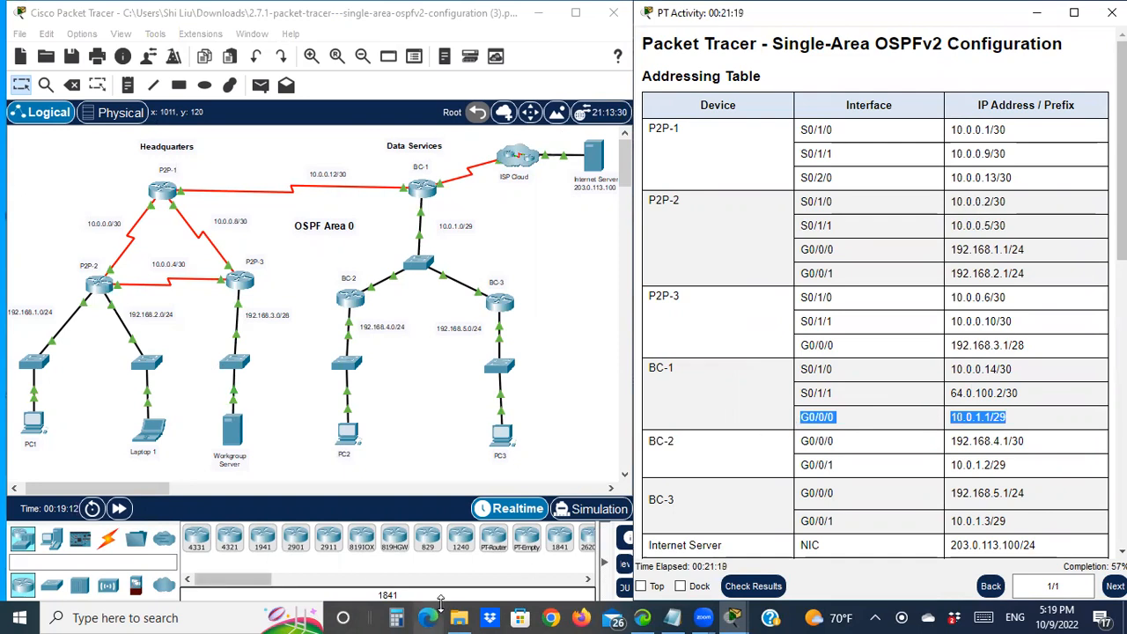
left_click(423, 188)
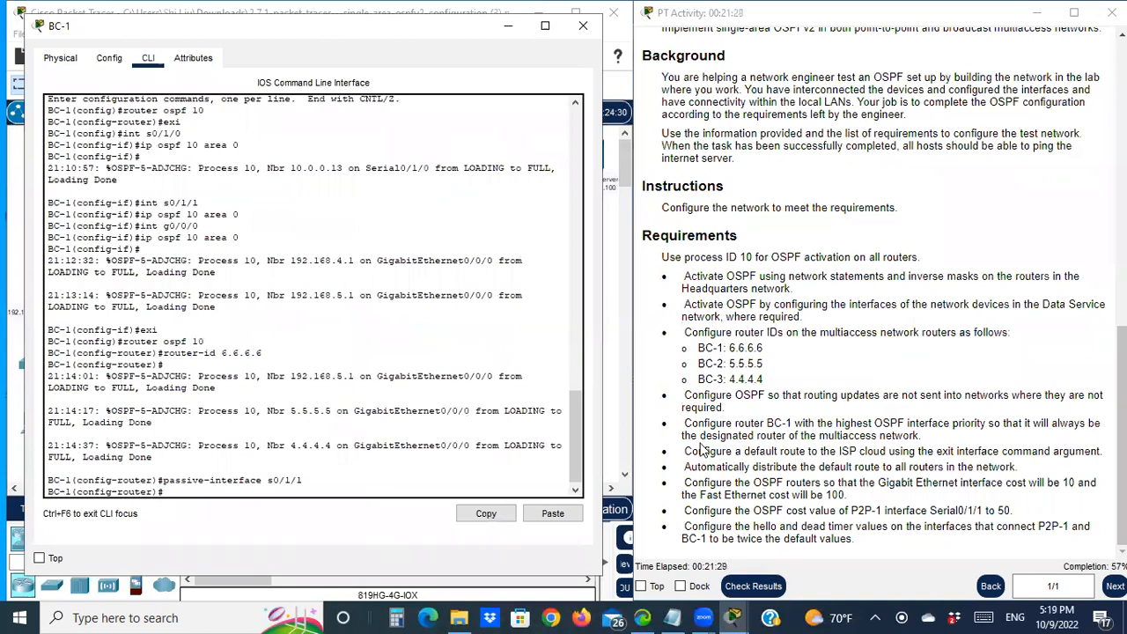
Set the OSPF priority to 255 on BC-1's multiaccess interface G0/0/0.
left_click_drag(696, 424, 761, 423)
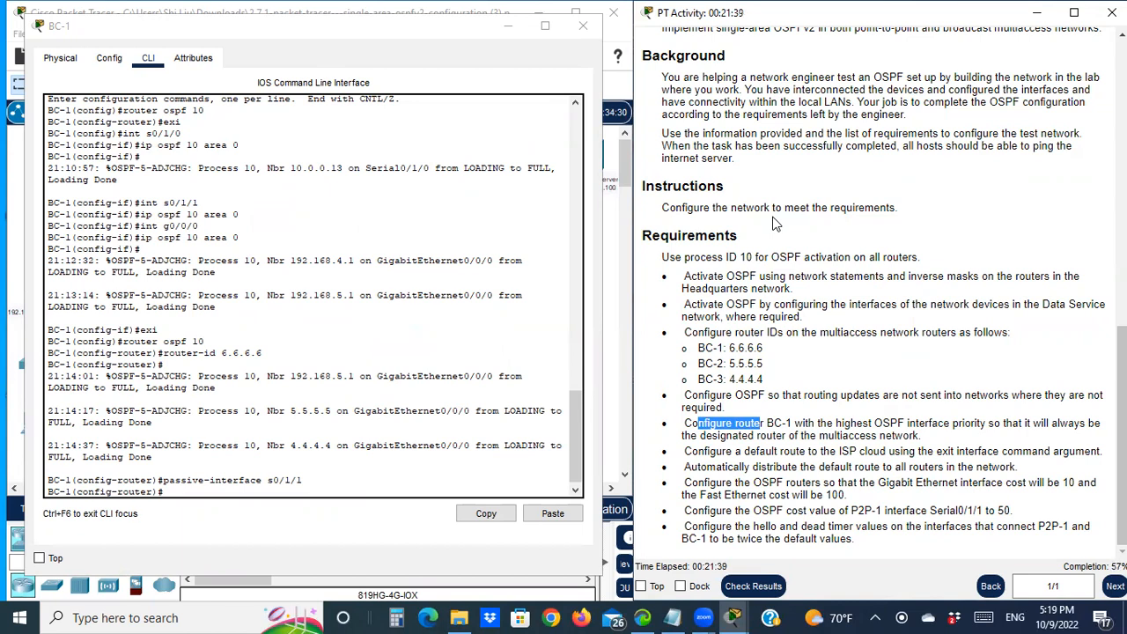
left_click(471, 491)
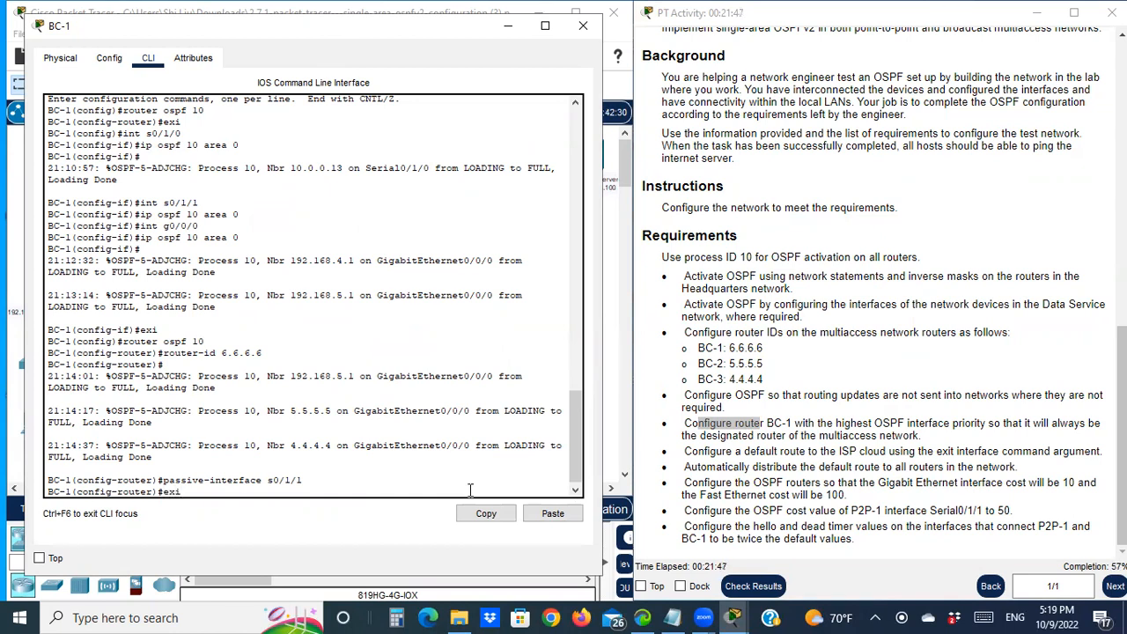
key("Return")
type("int g0/0/0")
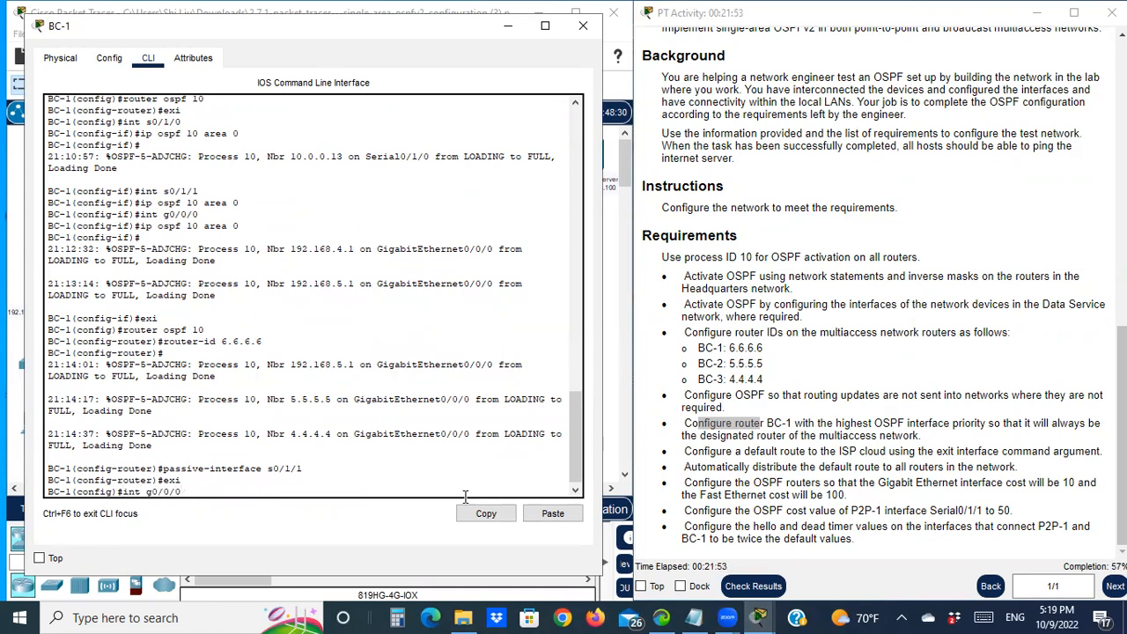
key("Return")
type("ig-if)#ip ospf ")
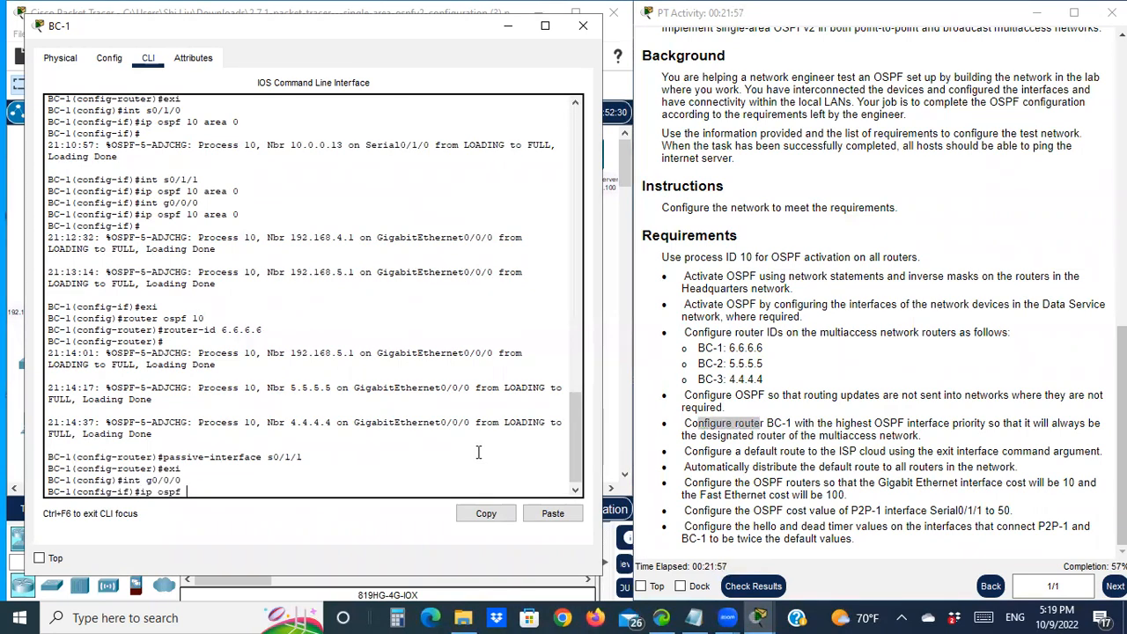
type("priority 255")
key("Return")
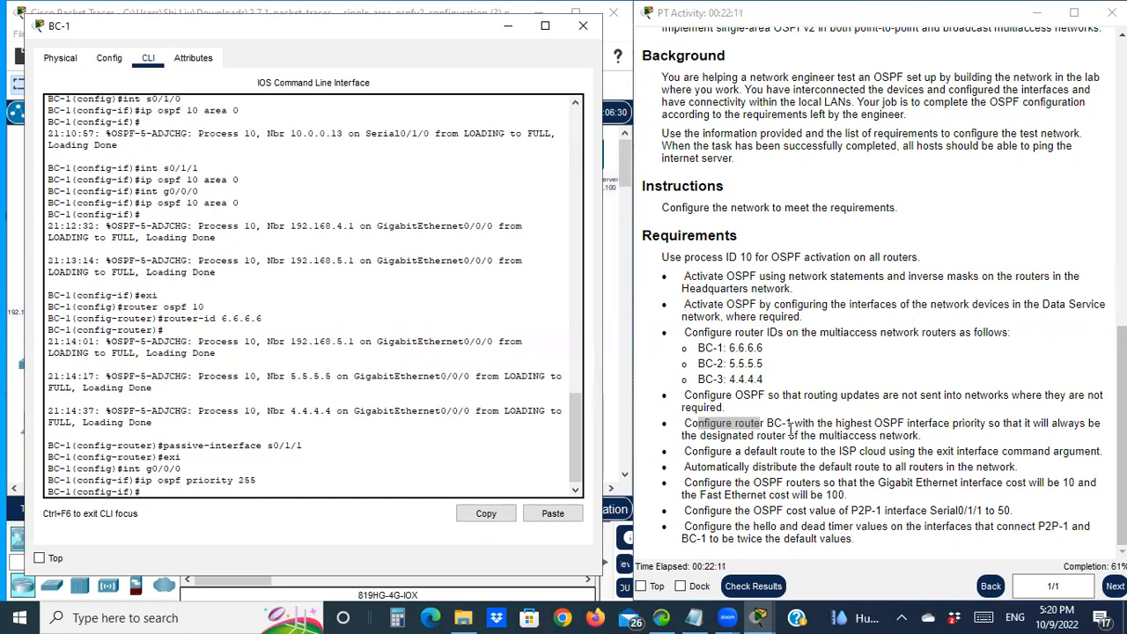
left_click(512, 32)
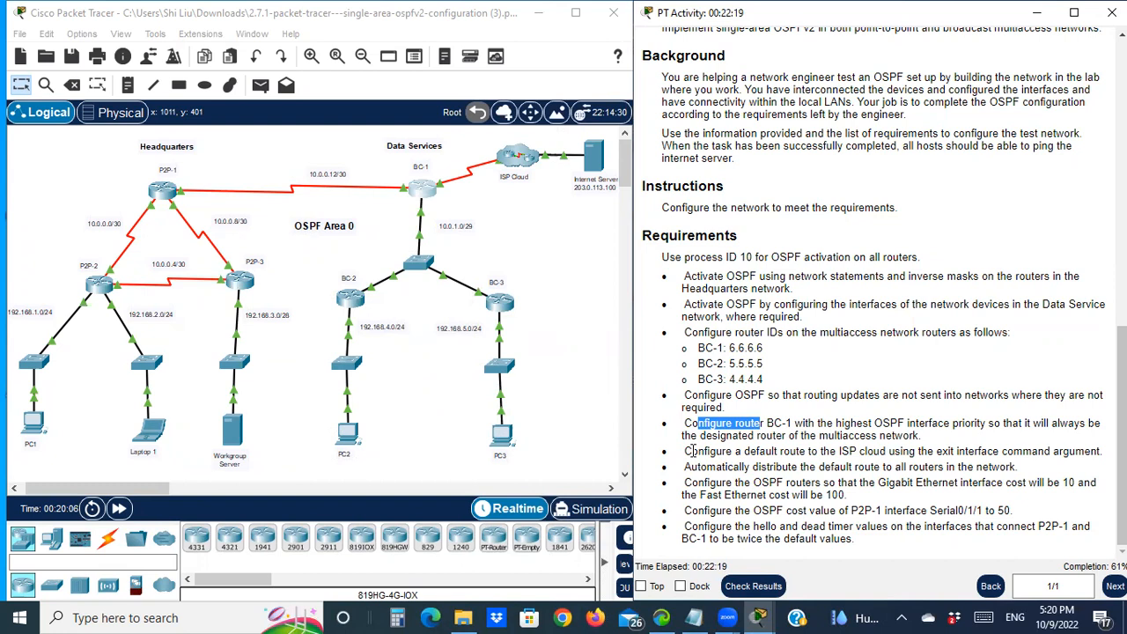
Configure a default static route on BC-1 (0.0.0.0 0.0.0.0) towards the ISP cloud using exit interface S0/1/1.
left_click_drag(685, 451, 718, 451)
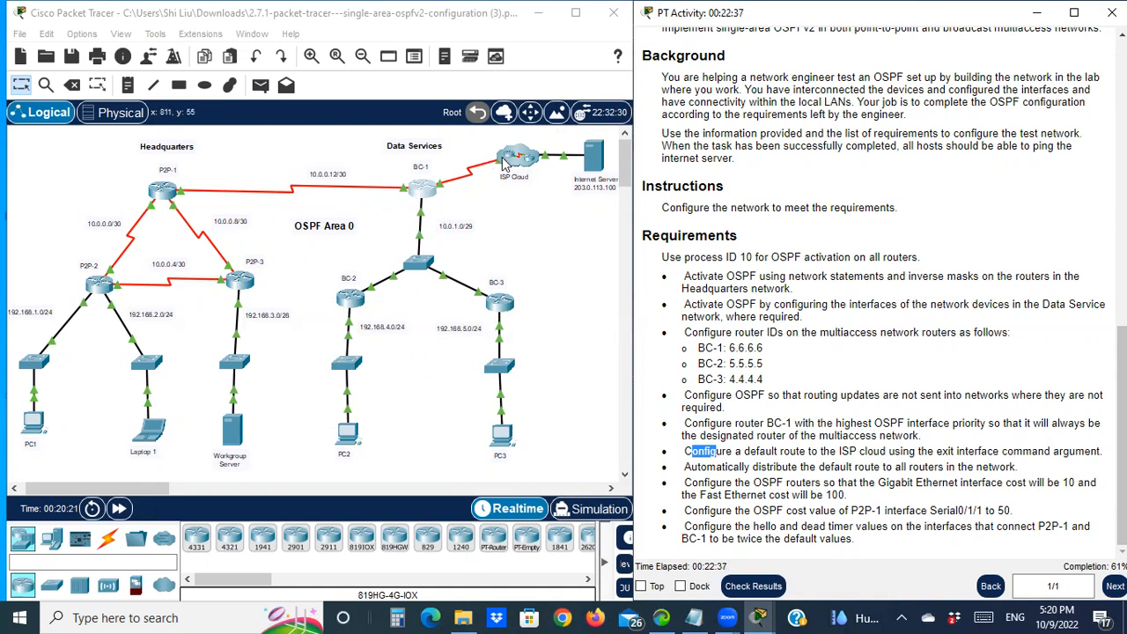
left_click(421, 196)
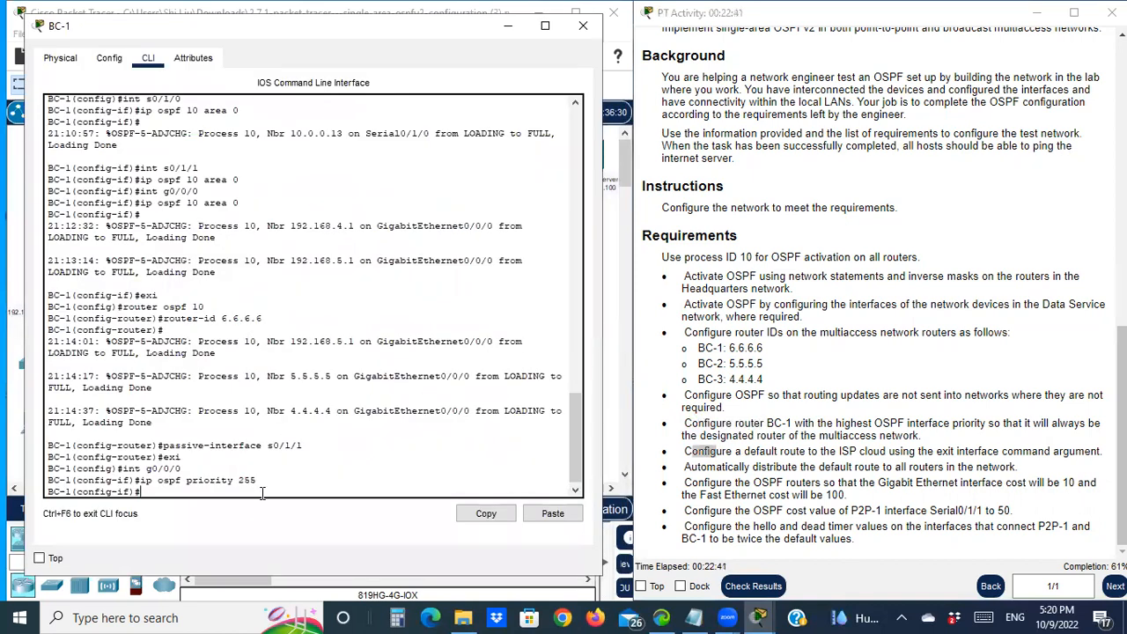
type("exi")
key("Return")
type("ip")
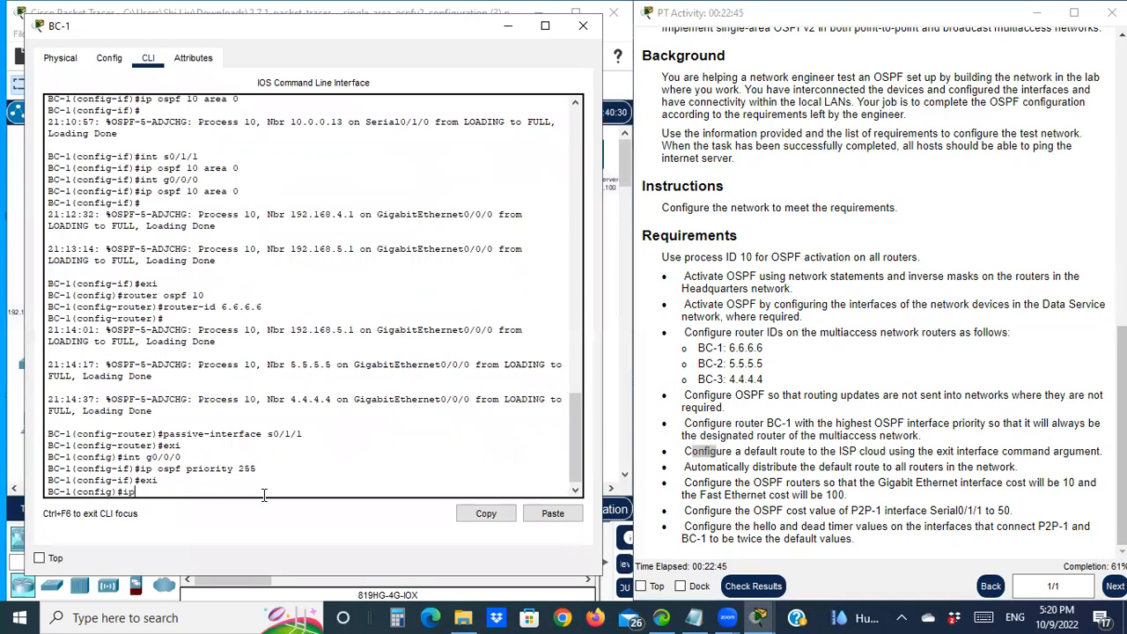
type(" route 0.00.0.0 0.0.0.0")
scroll(843, 270, "up", 5)
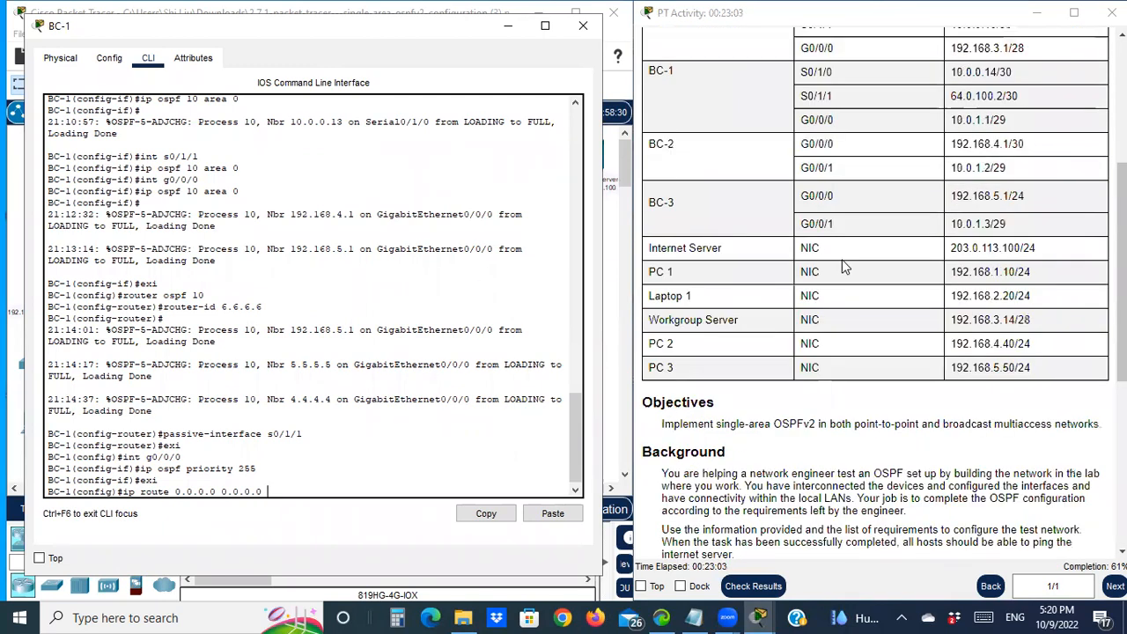
scroll(816, 166, "up", 1)
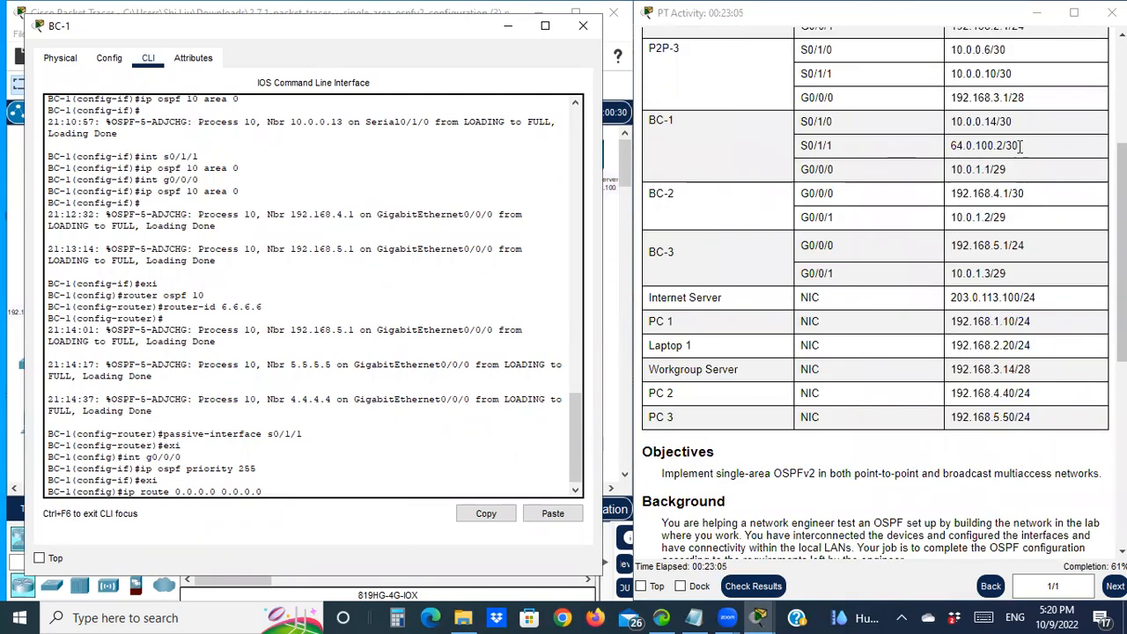
left_click_drag(1019, 147, 787, 140)
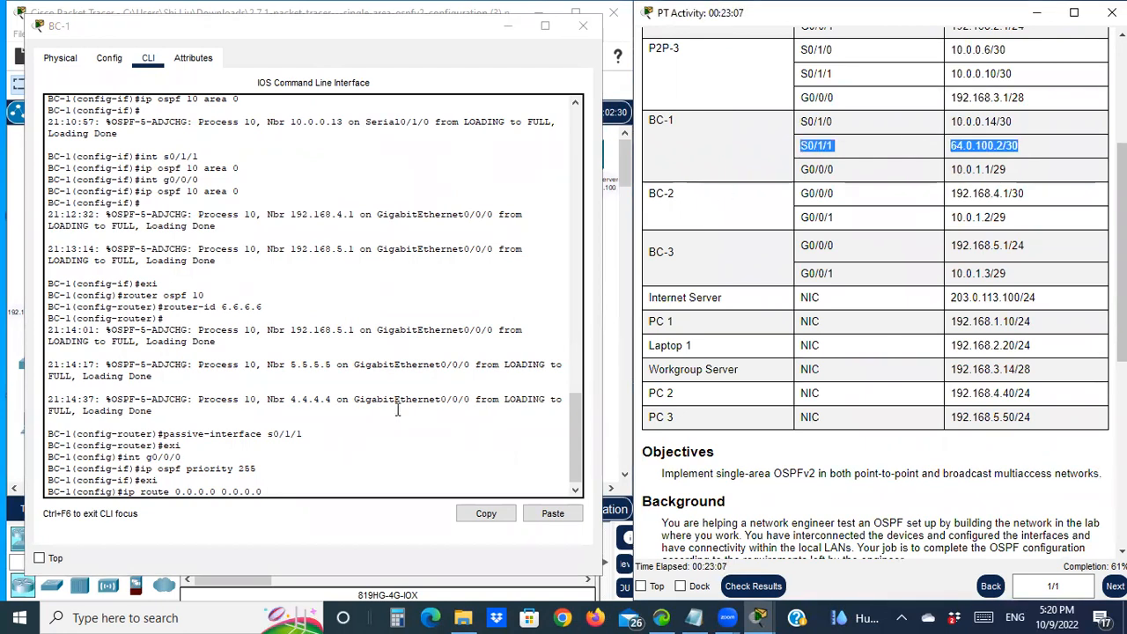
left_click(284, 493)
type("s0/")
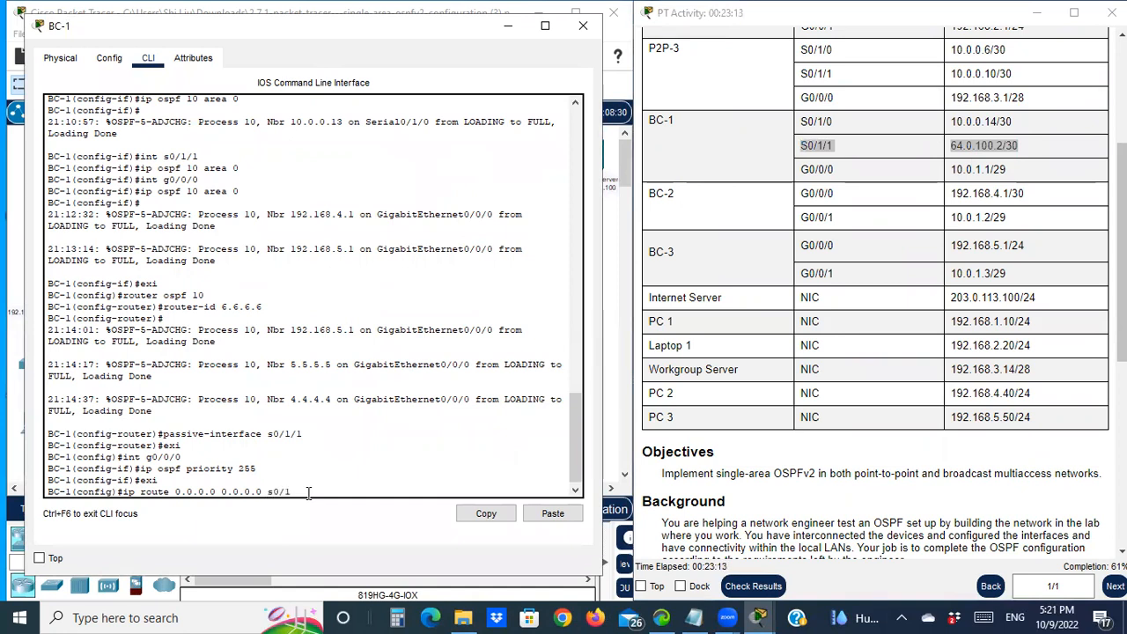
type("1/1")
key("Return")
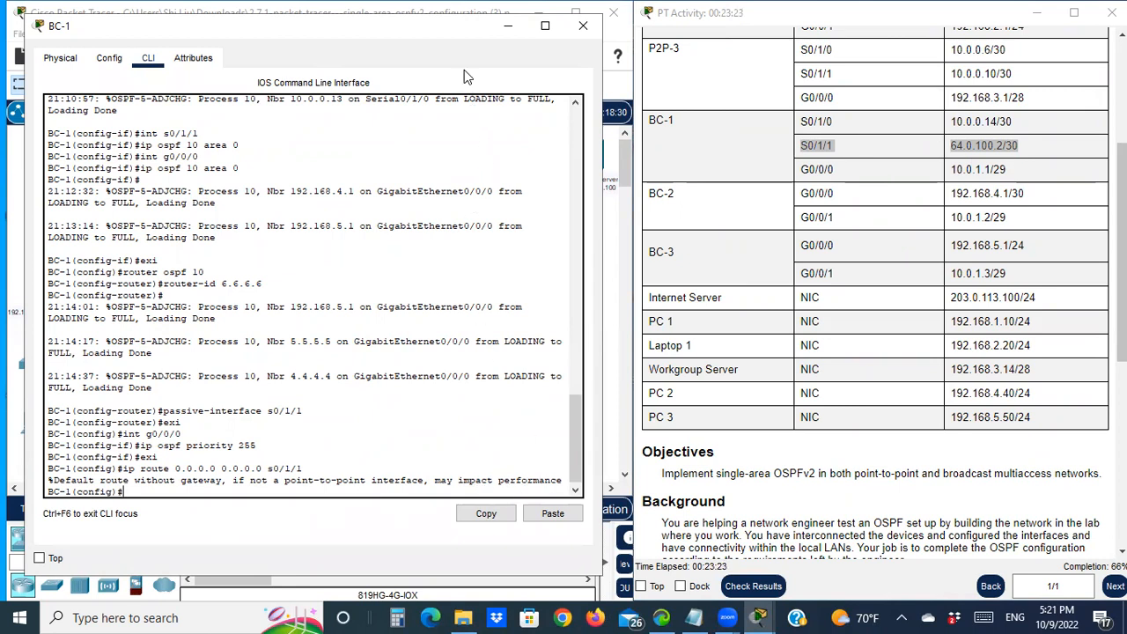
left_click_drag(454, 32, 573, 278)
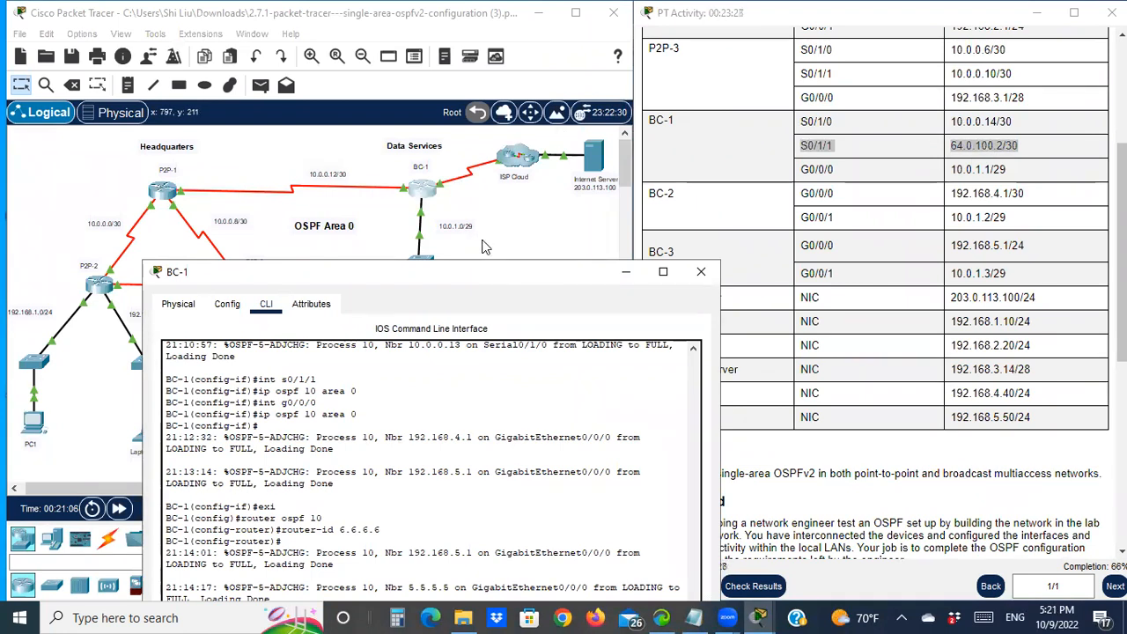
left_click_drag(490, 272, 364, 35)
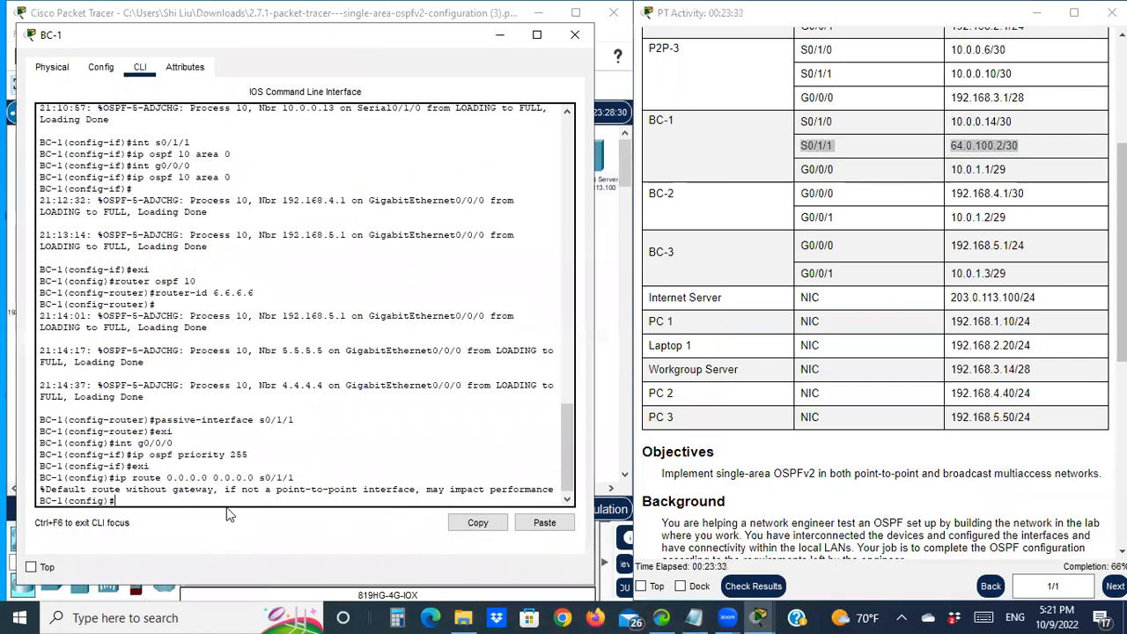
left_click_drag(170, 478, 294, 478)
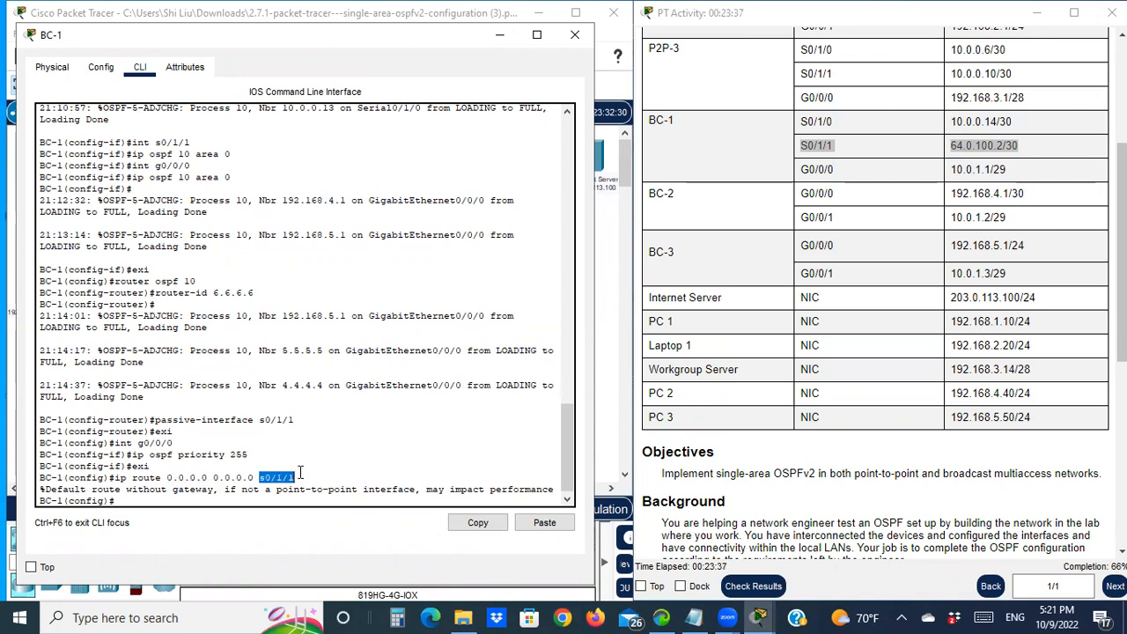
Distribute BC-1's default route to the other routers with default-information originate under OSPF process 10.
scroll(864, 451, "down", 5)
scroll(865, 451, "down", 2)
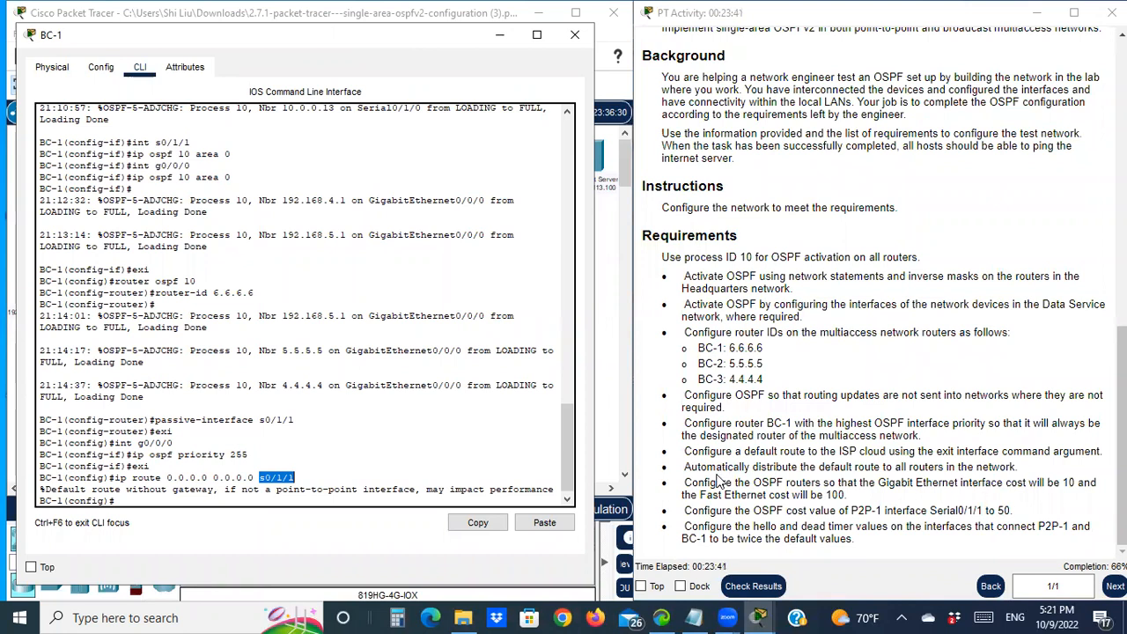
left_click_drag(728, 468, 707, 468)
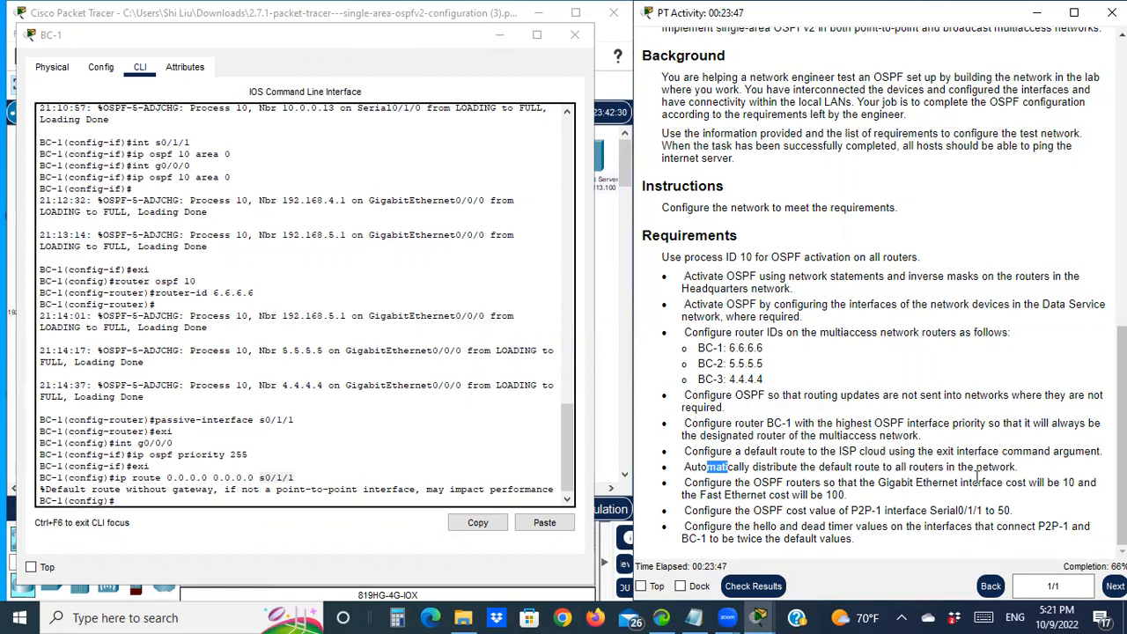
left_click(137, 500)
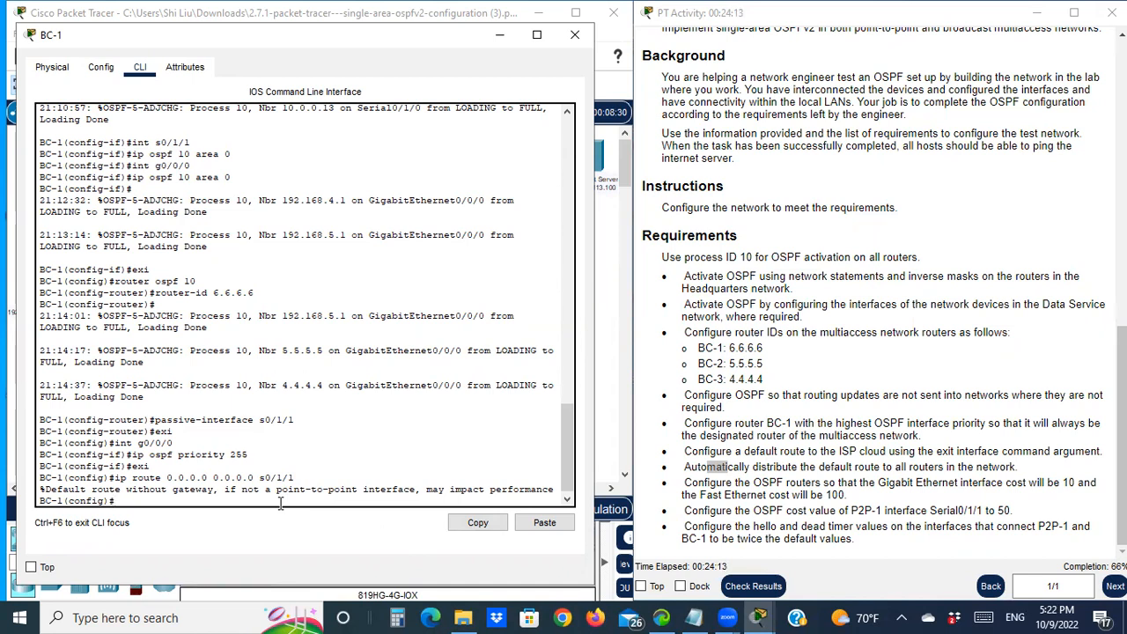
type("router ospf 10")
key("Return")
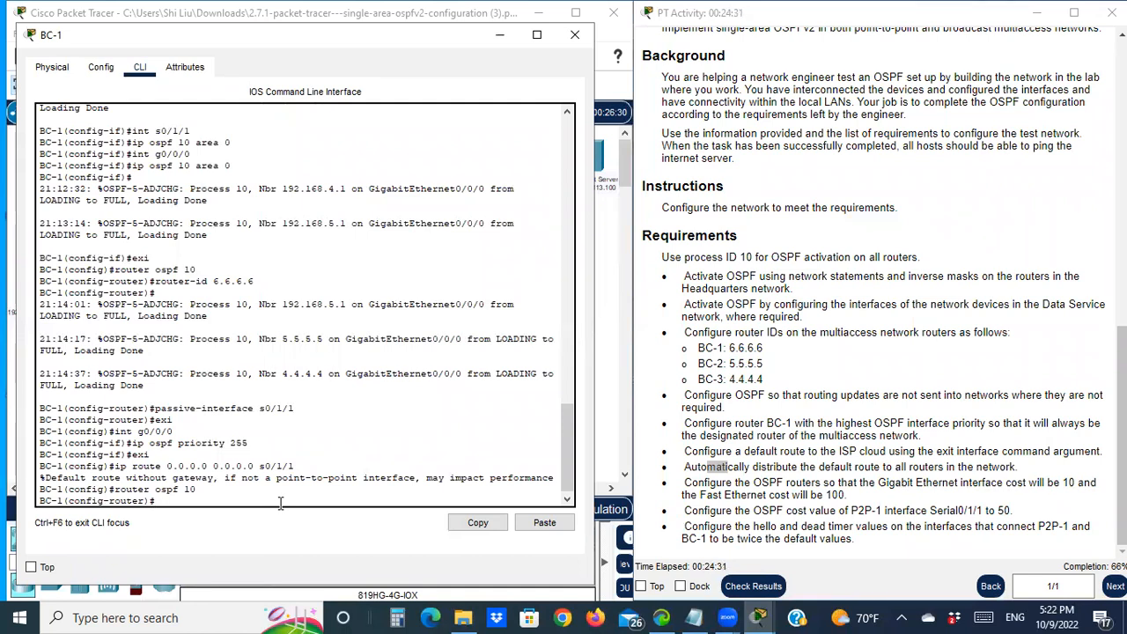
type("default-information originate")
key("Return")
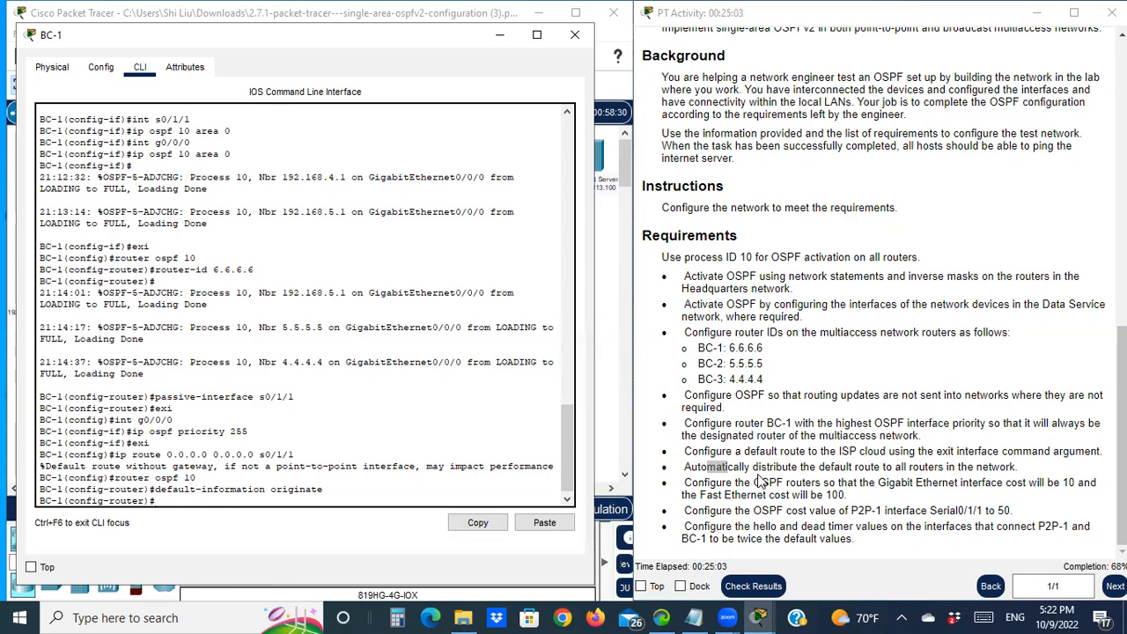
Compare the required Gigabit Ethernet and Fast Ethernet costs with the reference bandwidth tables in the Wildcard mask calculation note in Notepad.
left_click_drag(692, 482, 758, 505)
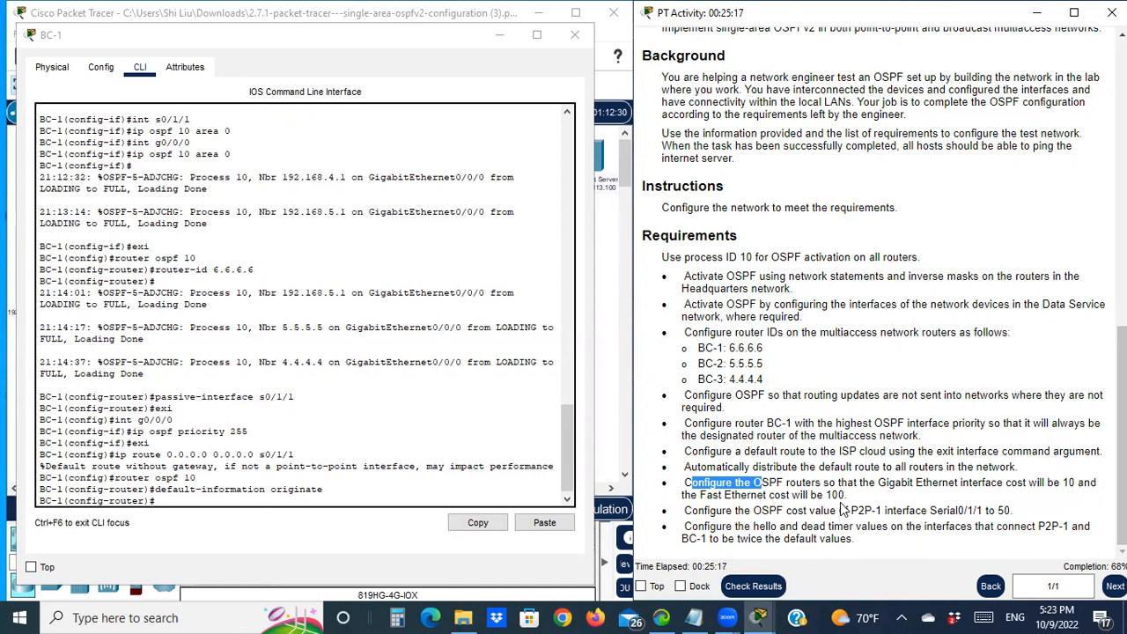
left_click(500, 38)
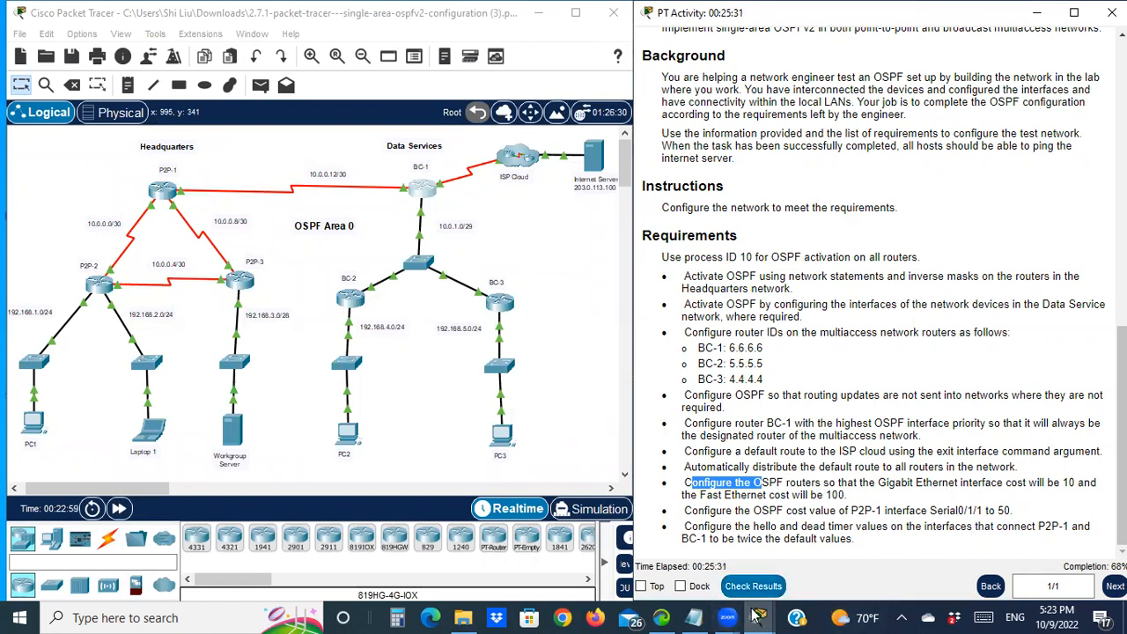
left_click(701, 616)
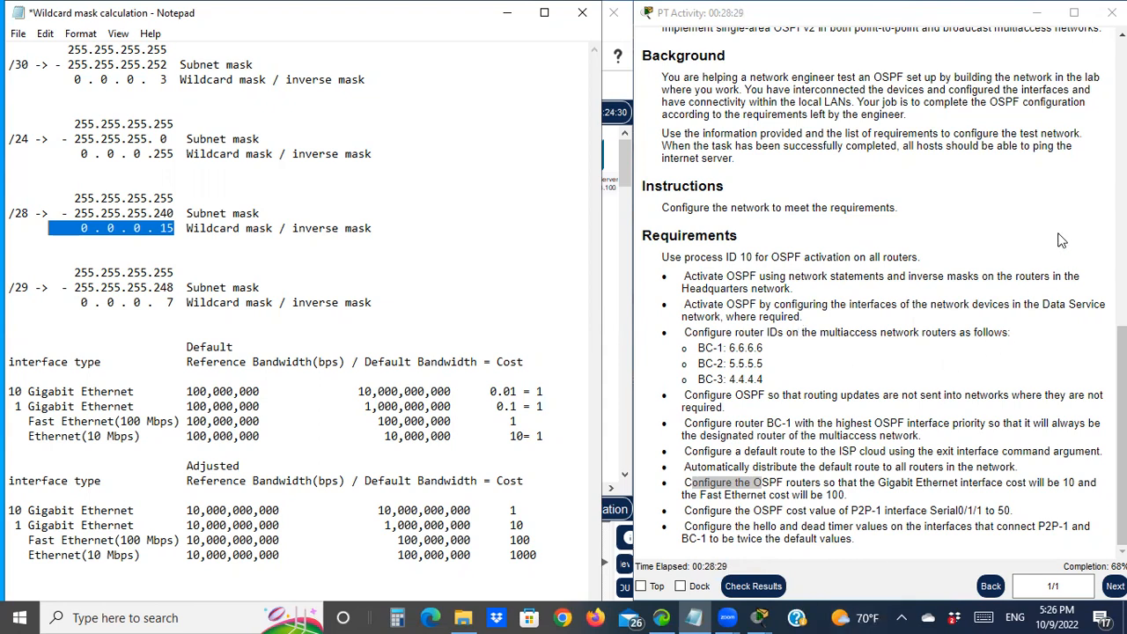
left_click(508, 14)
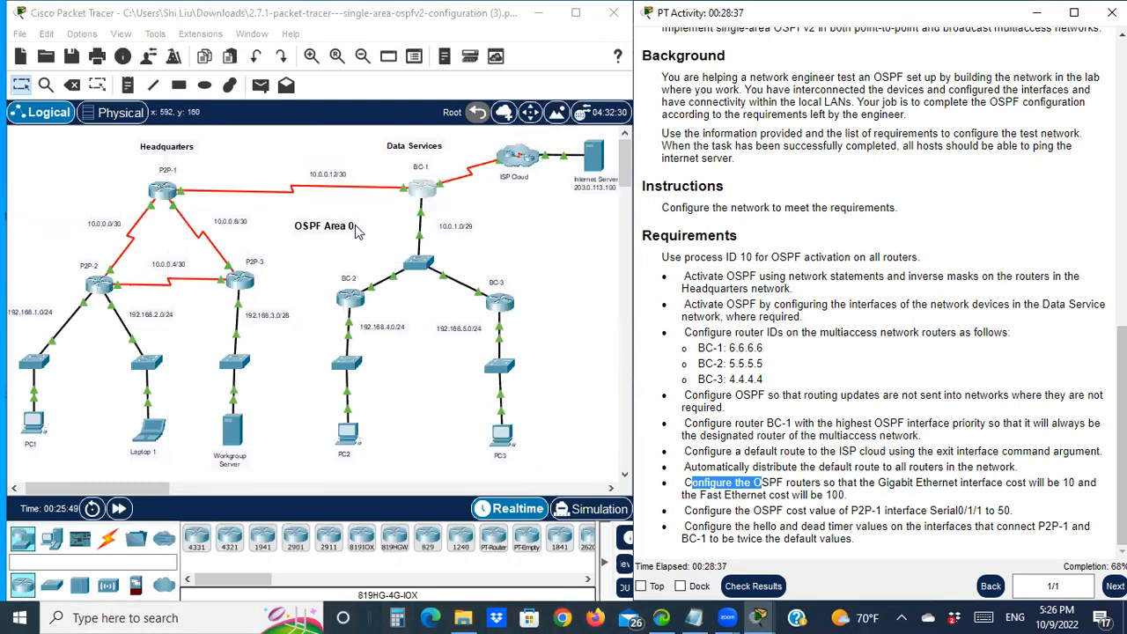
Set BC-1's OSPF auto-cost reference bandwidth to 1000, checking the adjusted Gigabit Ethernet bandwidth figures in the Notepad note before applying it.
left_click(424, 190)
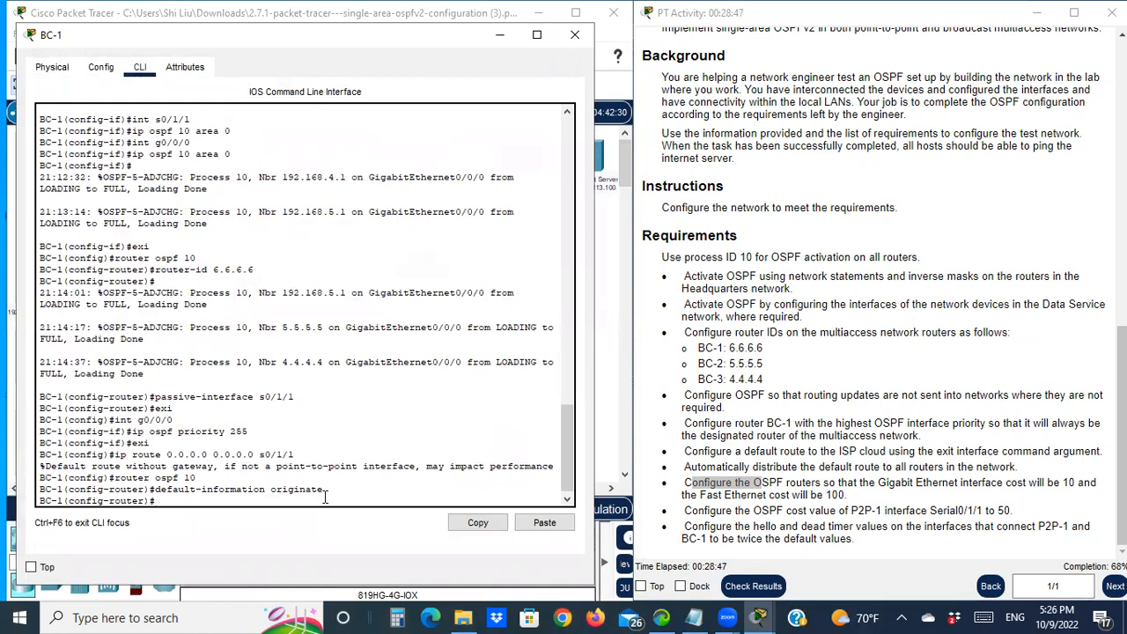
type("to-cost")
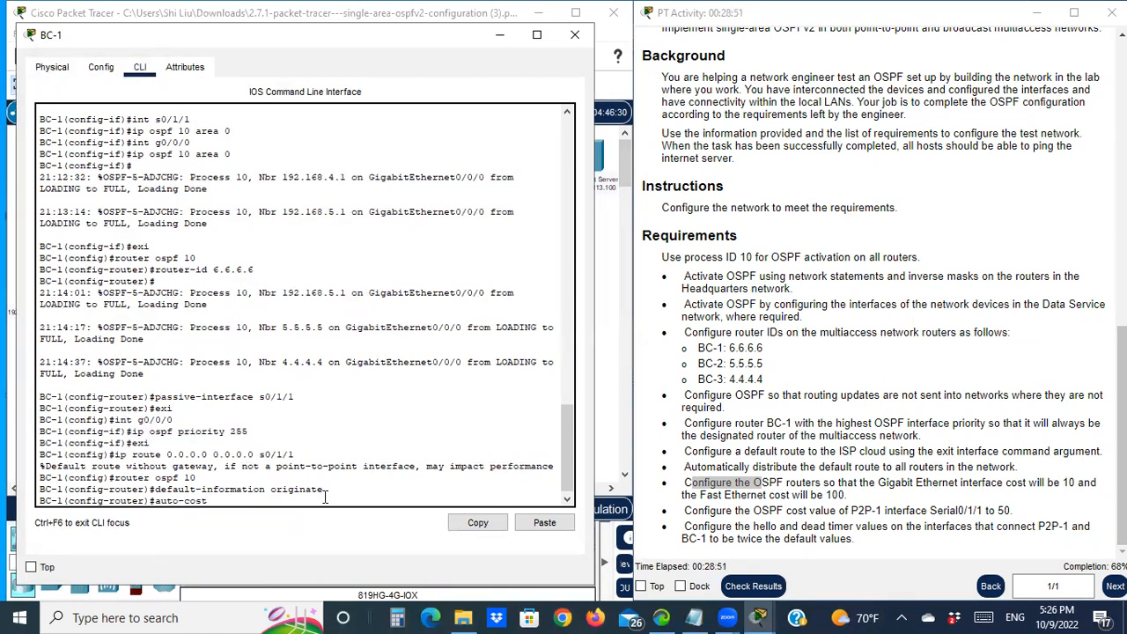
type(" reference-bandwidth")
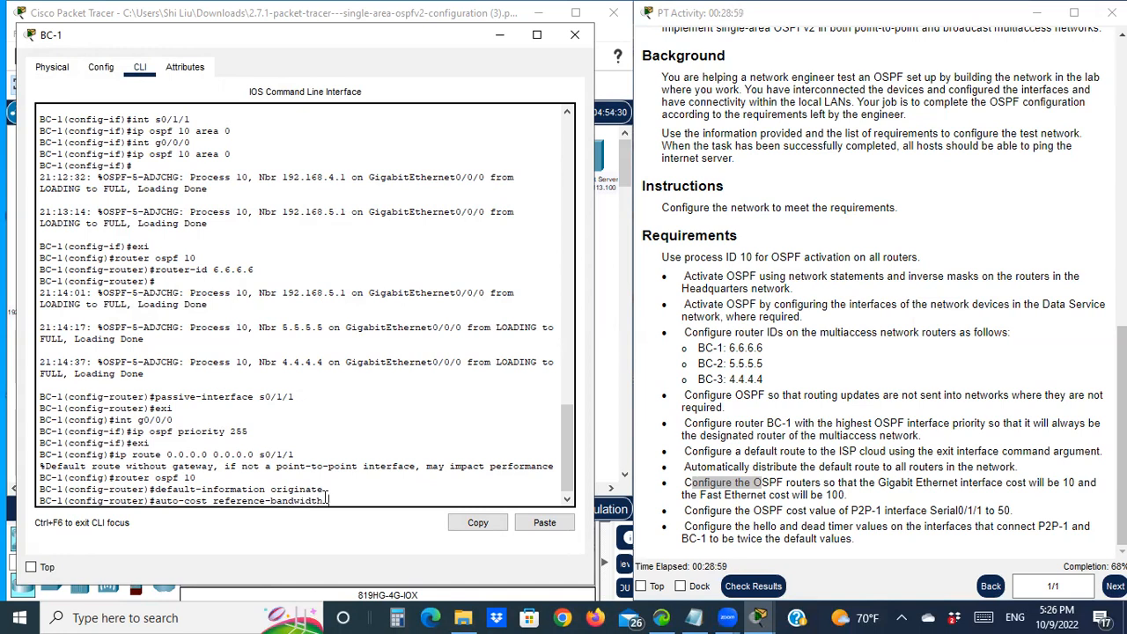
type(" 1000")
left_click_drag(381, 41, 374, 35)
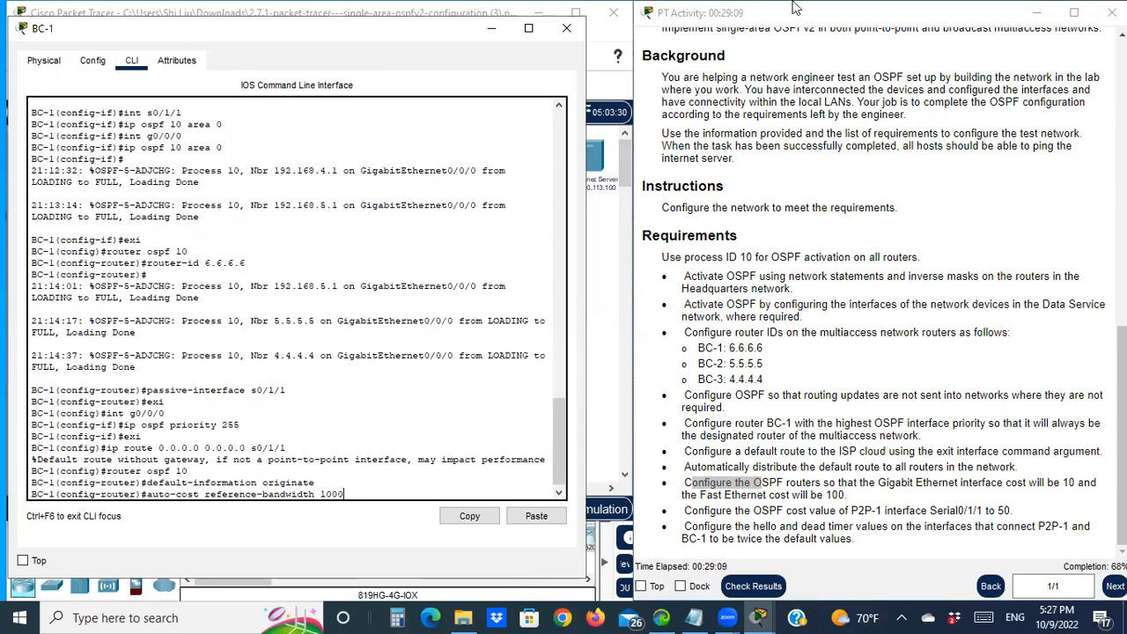
left_click(695, 618)
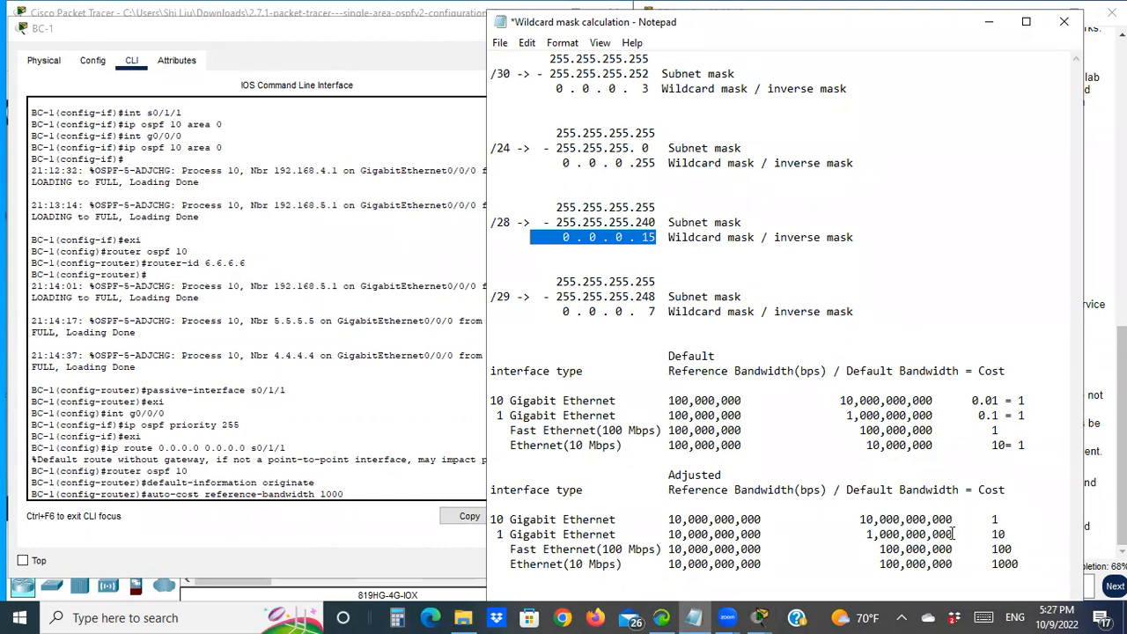
left_click_drag(867, 535, 899, 534)
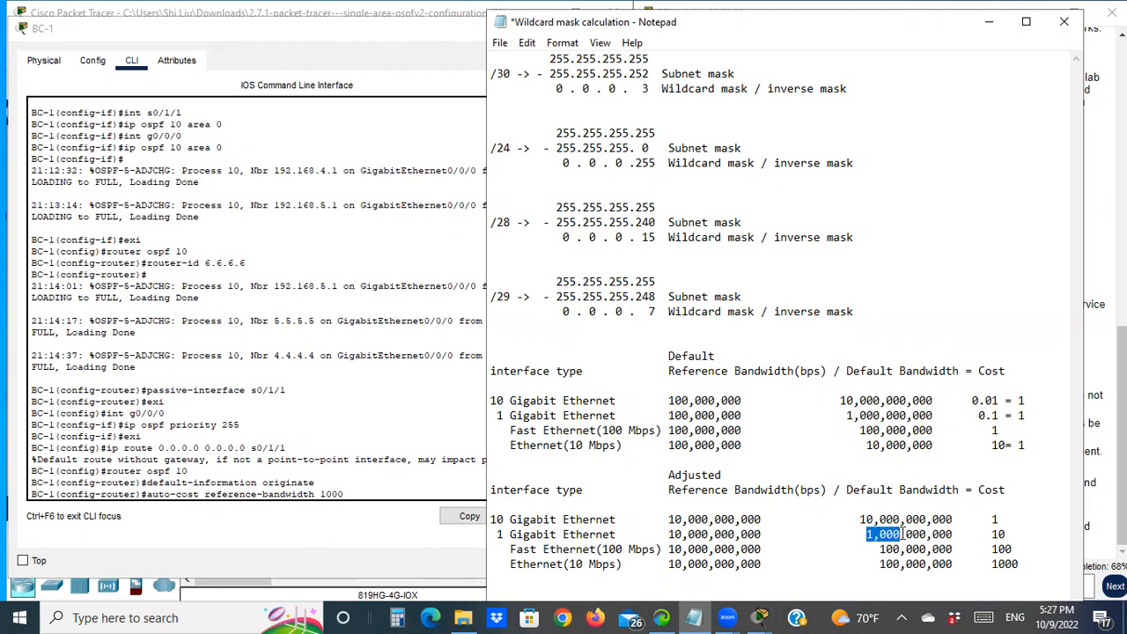
left_click_drag(901, 534, 895, 535)
left_click_drag(895, 535, 902, 534)
left_click(980, 27)
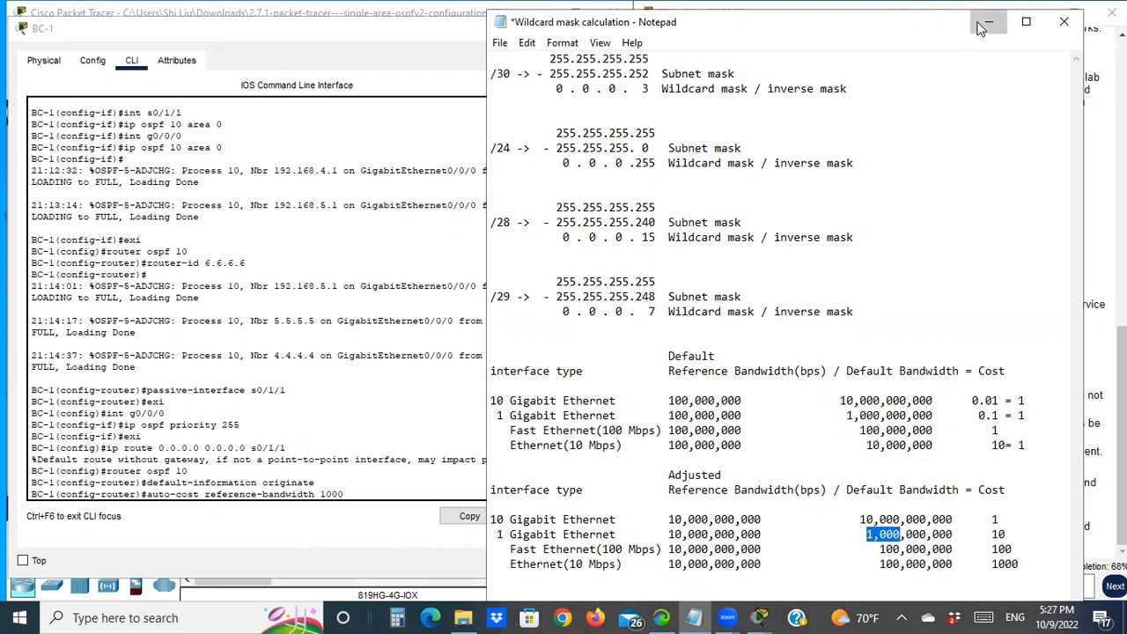
left_click(346, 489)
key("Return")
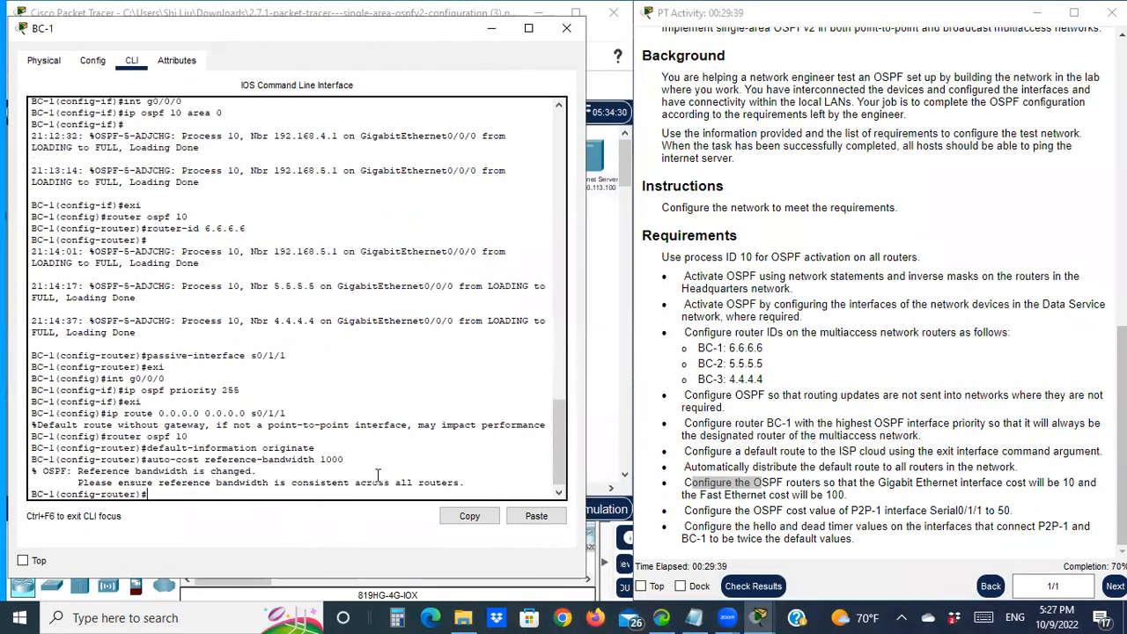
Copy the auto-cost reference-bandwidth 1000 command from BC-1's command line for reuse on the other routers.
left_click_drag(343, 459, 155, 461)
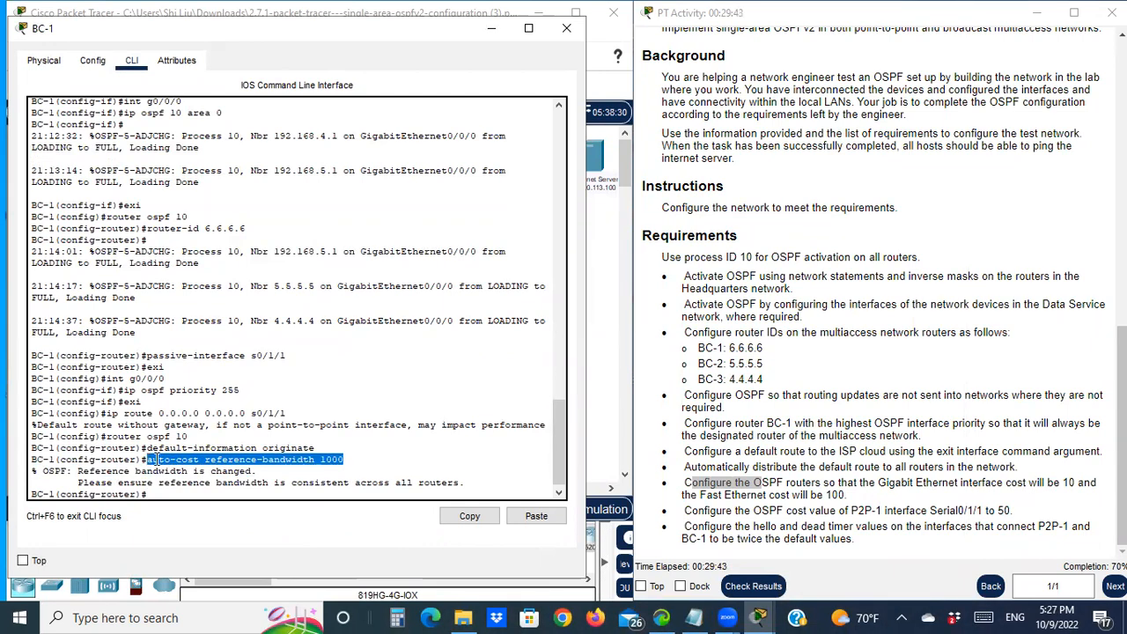
right_click(156, 462)
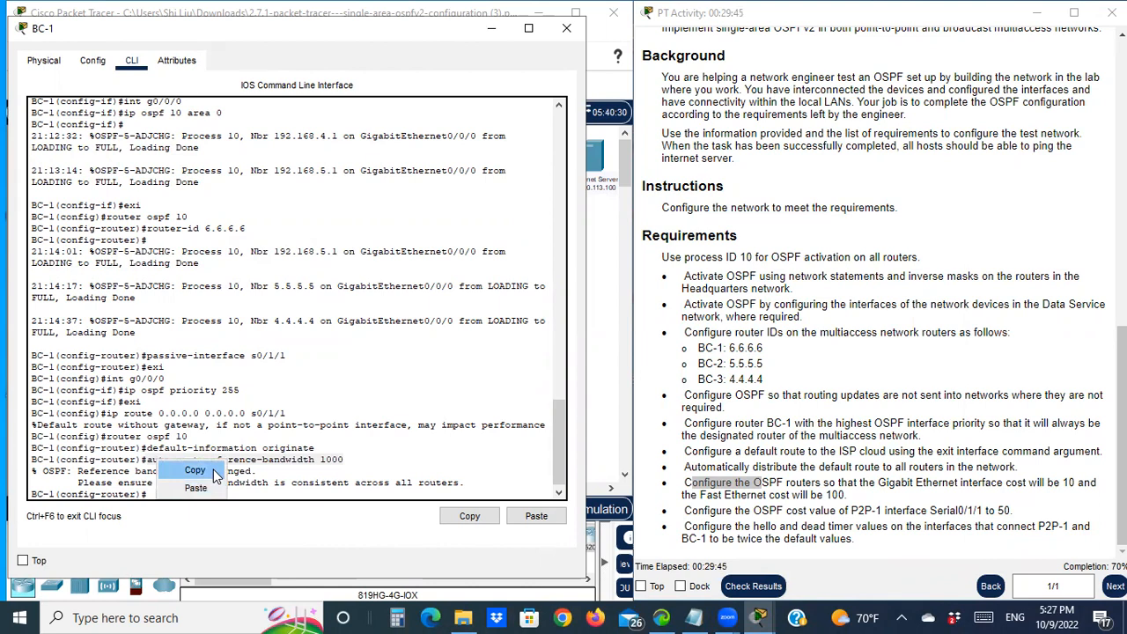
left_click(213, 472)
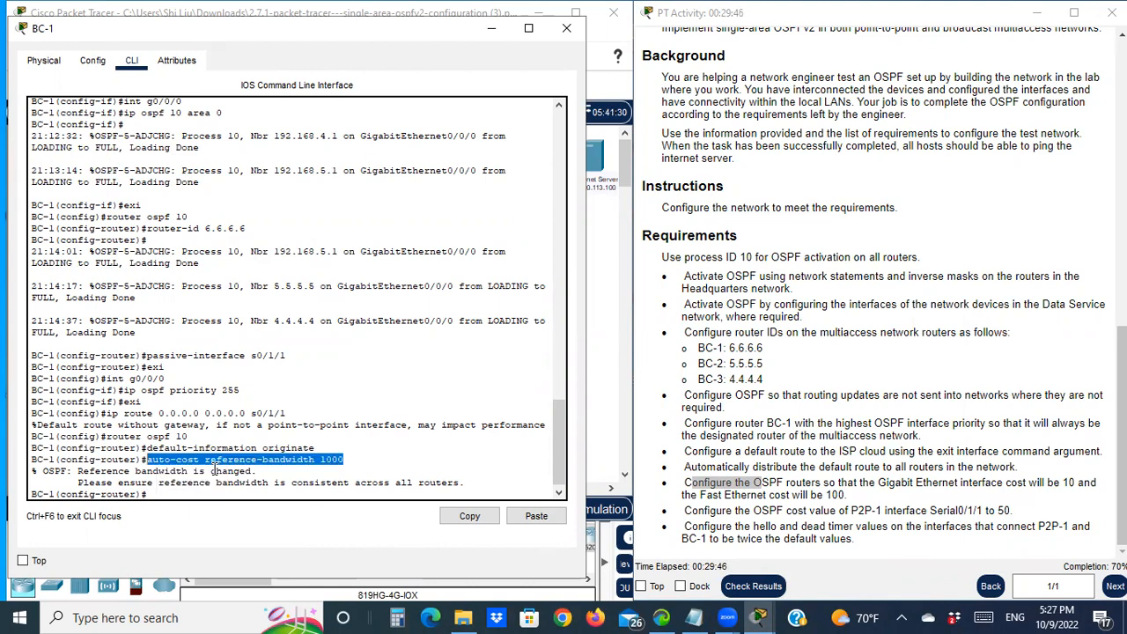
left_click(494, 35)
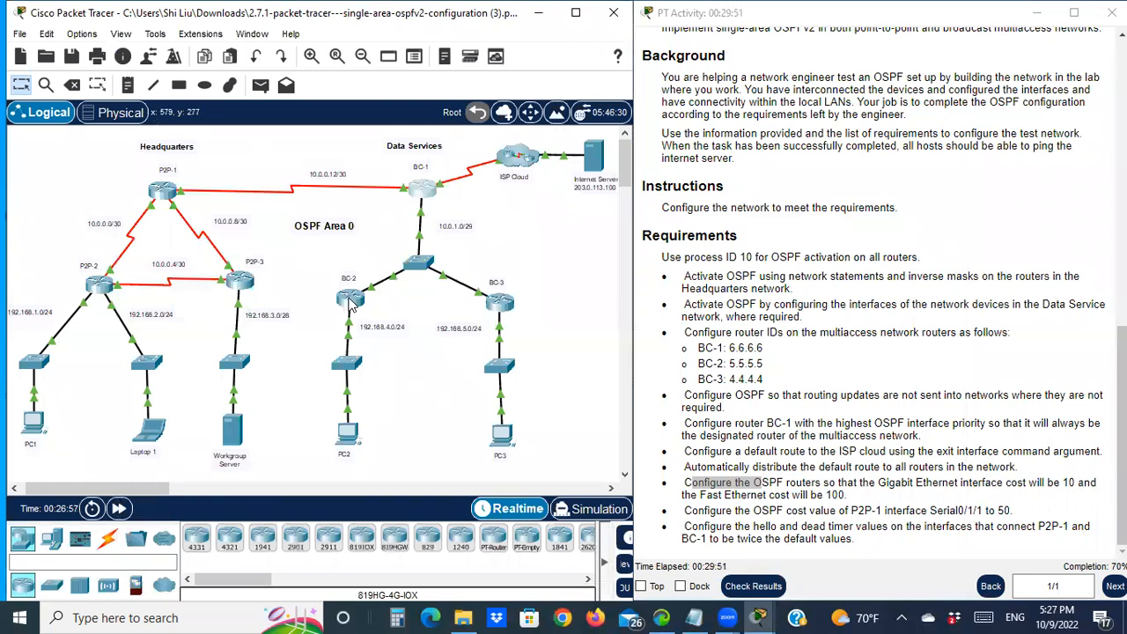
Apply the copied auto-cost reference-bandwidth 1000 command under OSPF process 10 on BC-2.
left_click(350, 303)
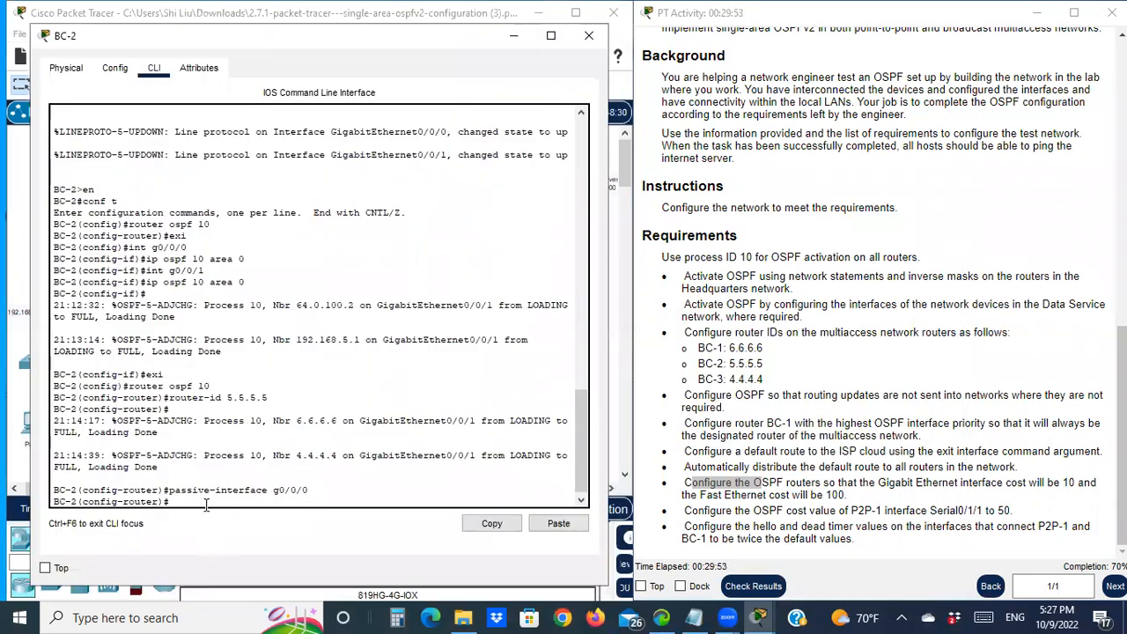
right_click(205, 503)
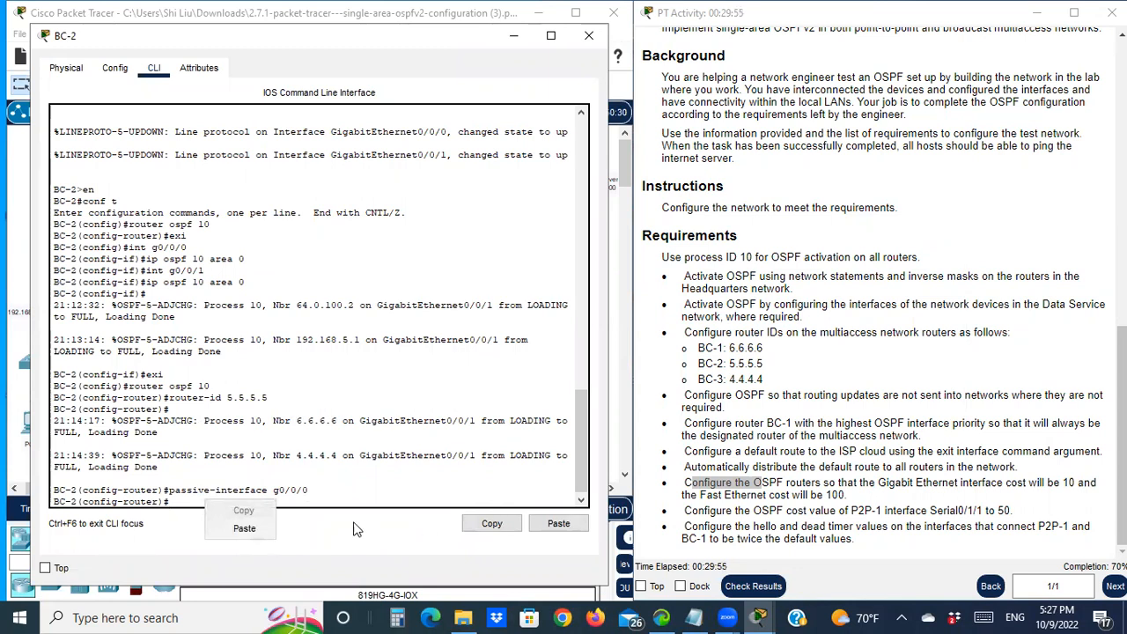
left_click(245, 529)
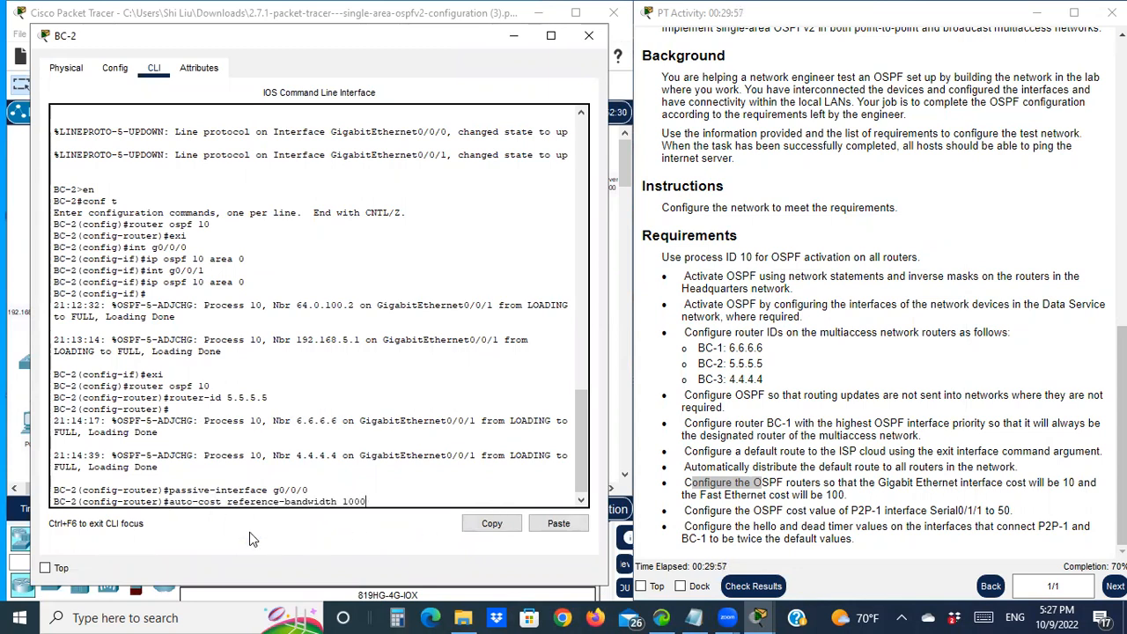
key("Return")
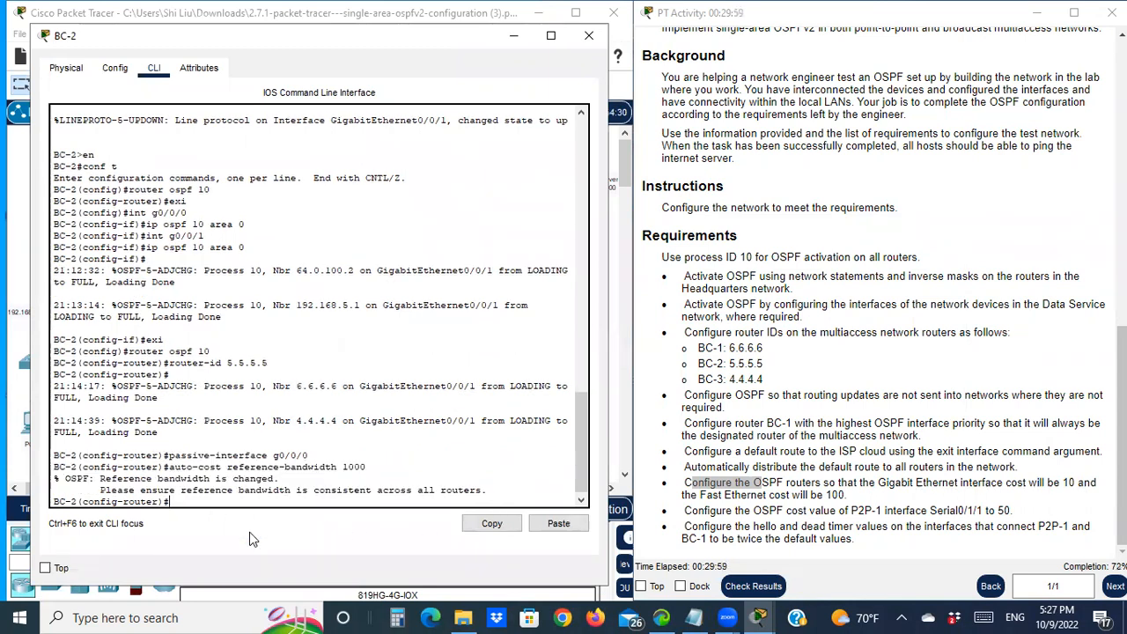
left_click(511, 36)
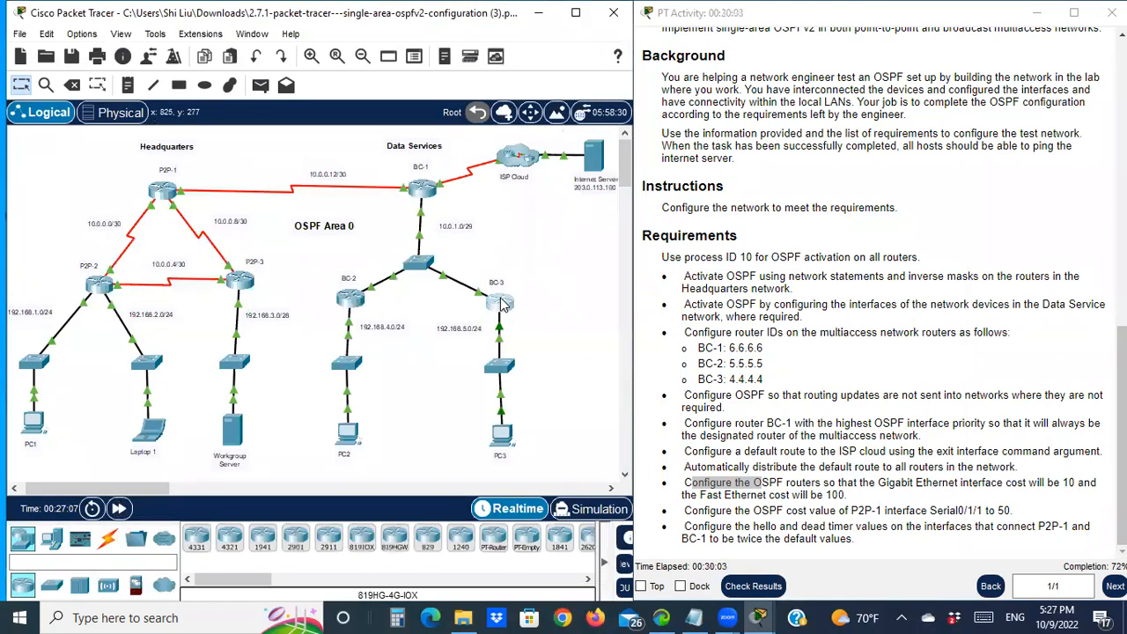
Apply the copied auto-cost reference-bandwidth 1000 command under OSPF process 10 on BC-3.
left_click(498, 305)
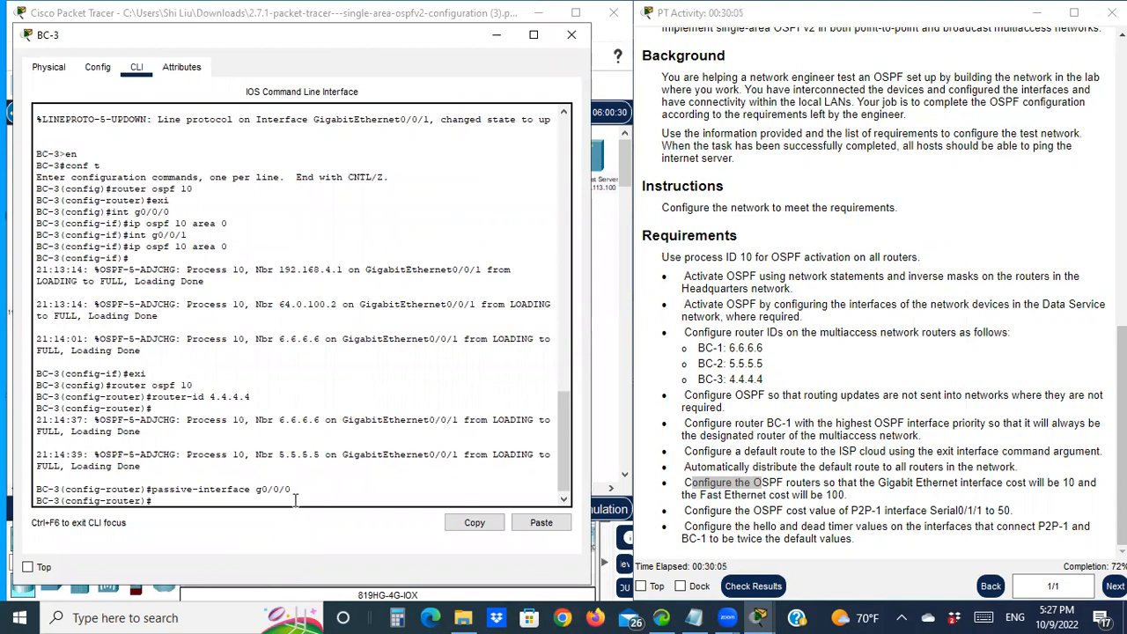
right_click(263, 507)
left_click(300, 534)
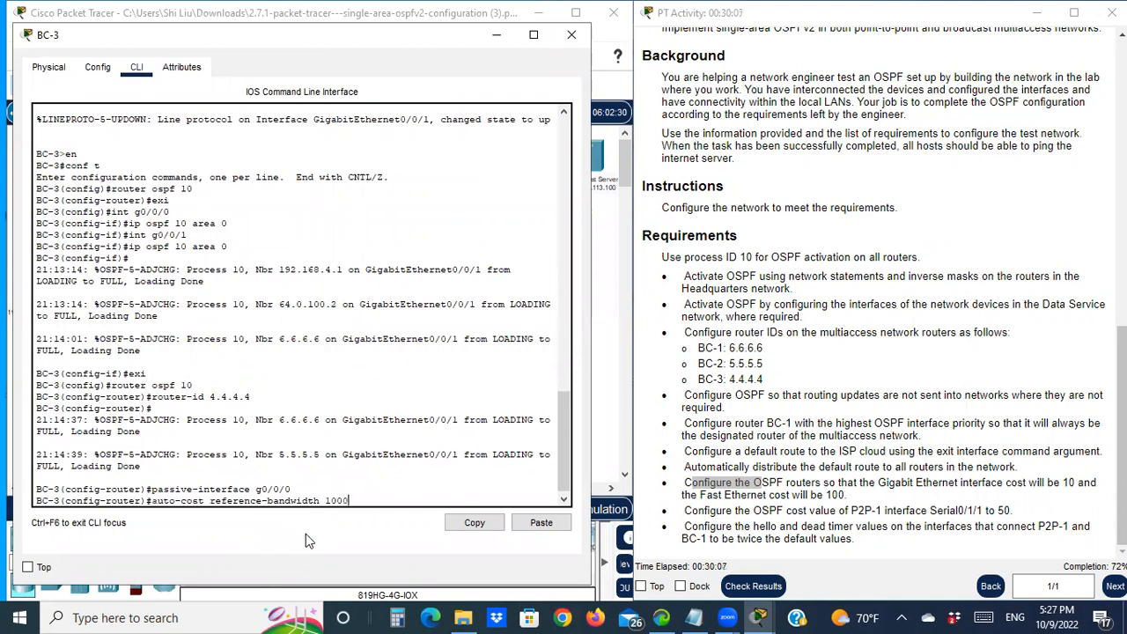
key("Return")
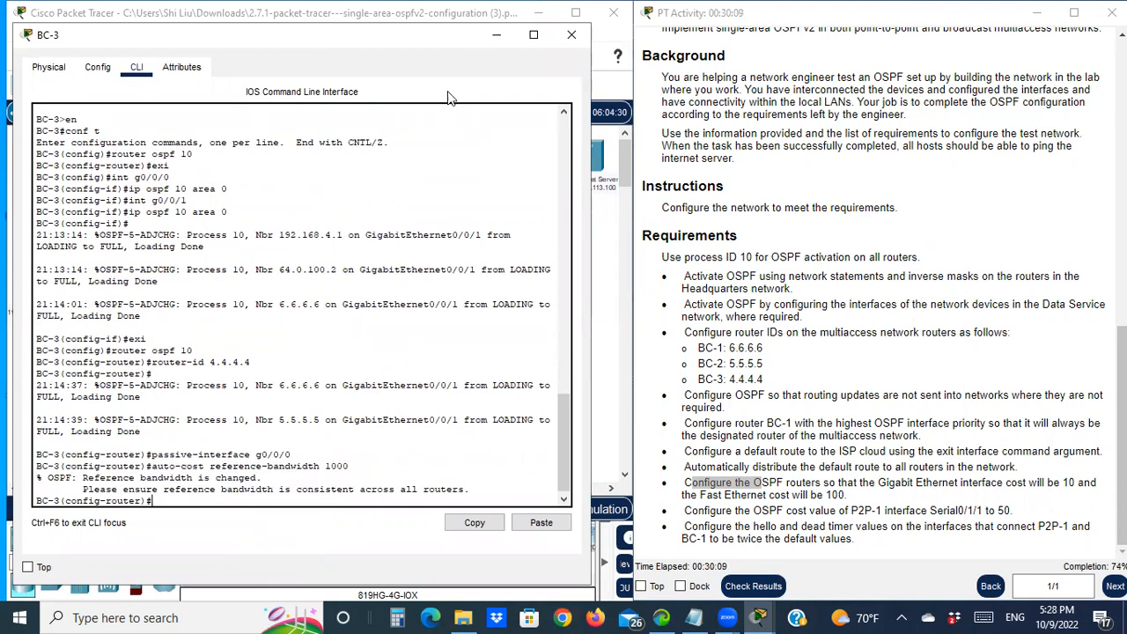
left_click(497, 35)
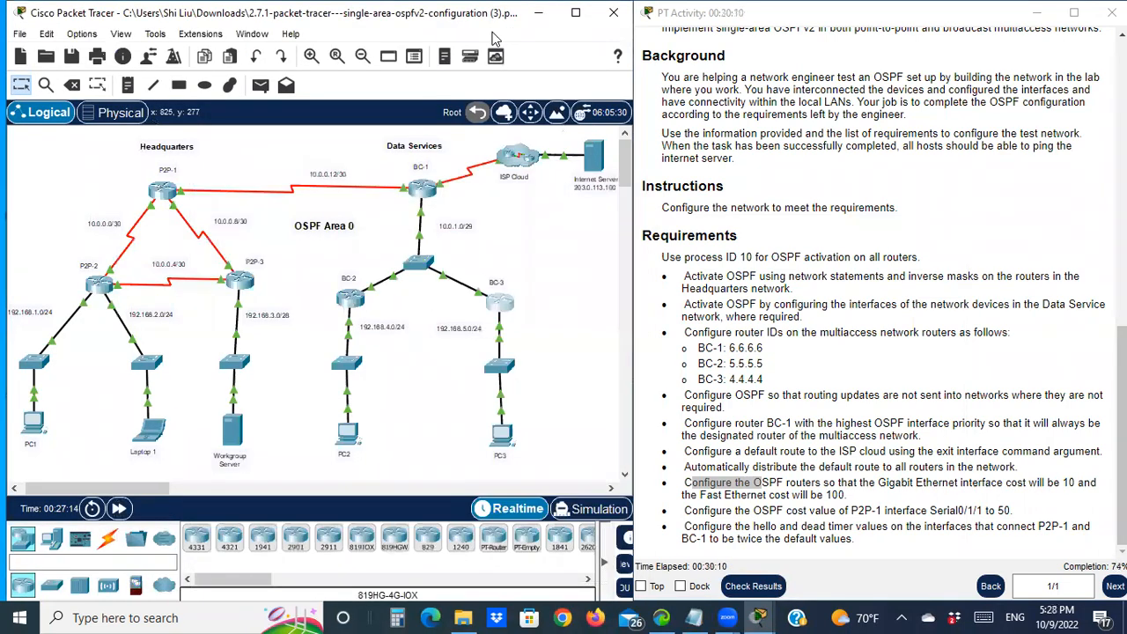
Open a console session on P2P-1 and enter global configuration mode with en and conf t.
left_click(163, 191)
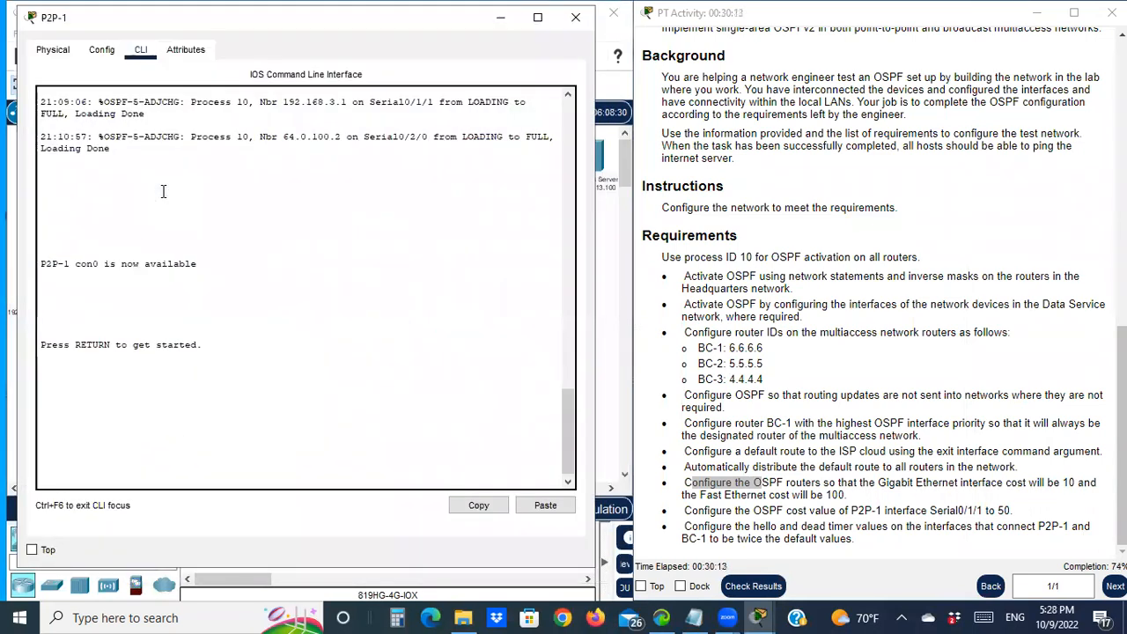
left_click(107, 405)
key("Return")
type("en")
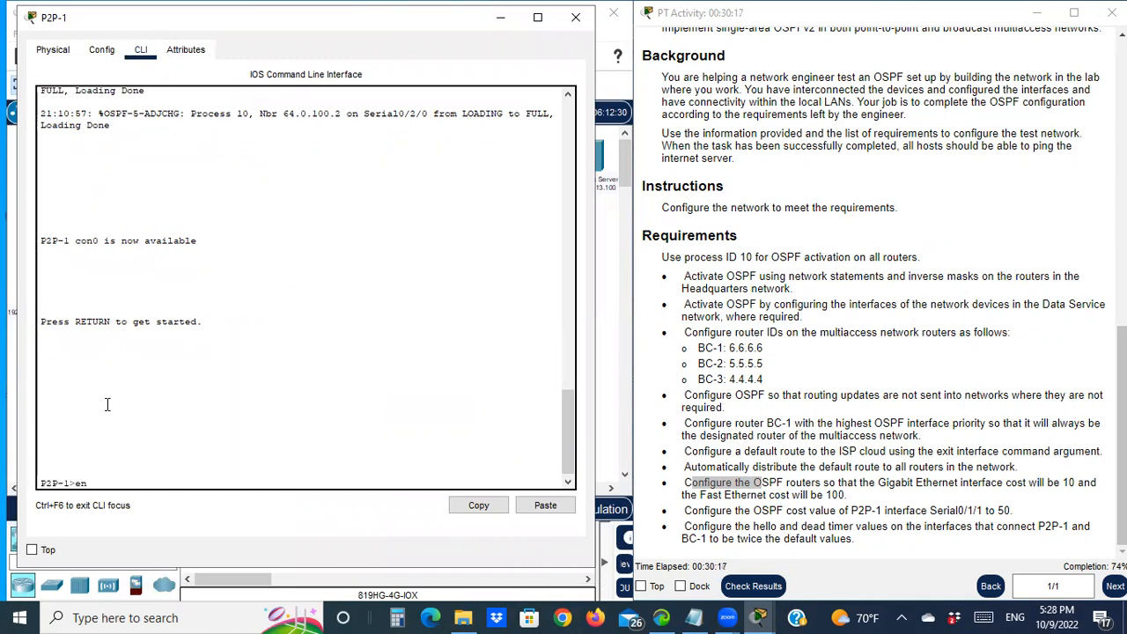
key("Return")
type("conf t")
key("Return")
Enter router ospf 10 on P2P-1 and apply the copied auto-cost reference-bandwidth 1000 command.
type("jjrou")
key("BackSpace")
key("BackSpace")
key("BackSpace")
key("BackSpace")
key("BackSpace")
type("router os")
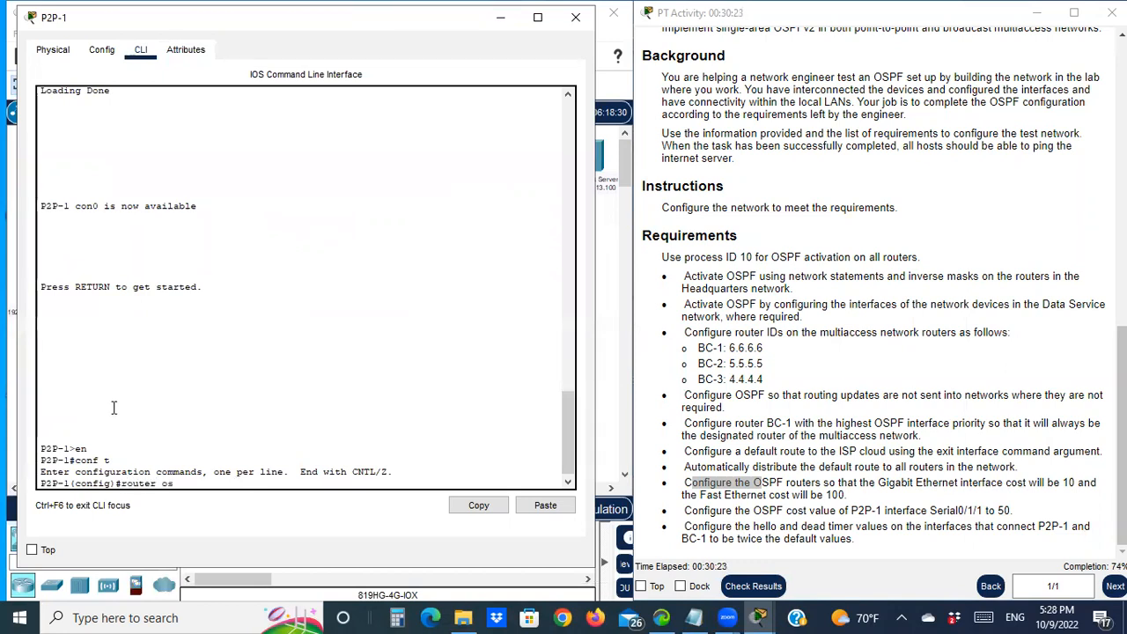
type("pf 10")
key("Return")
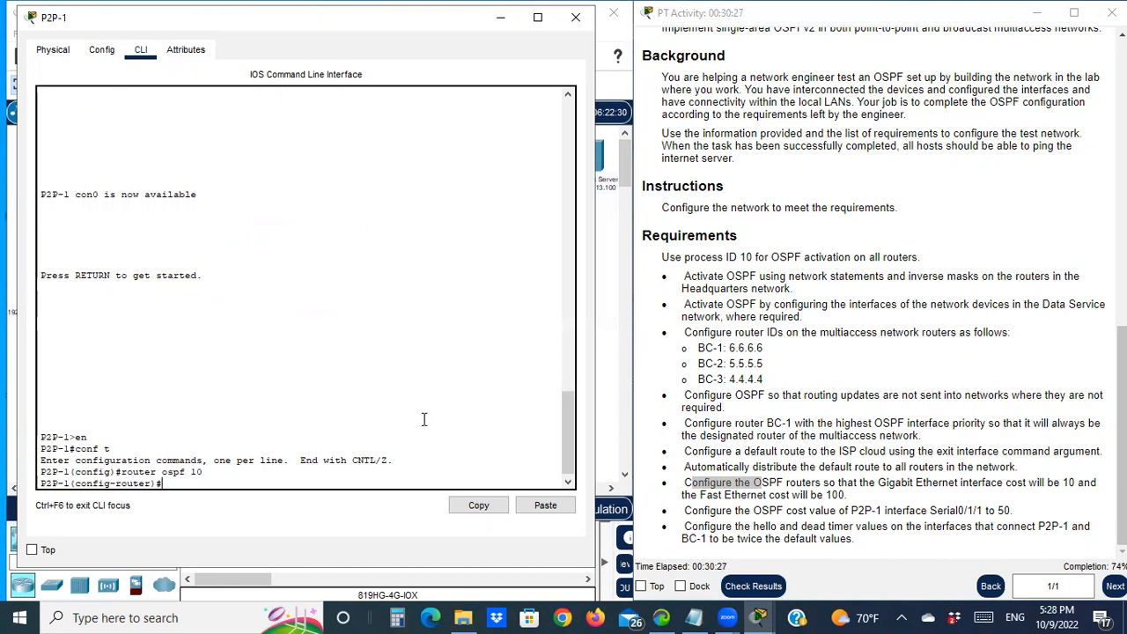
left_click(546, 504)
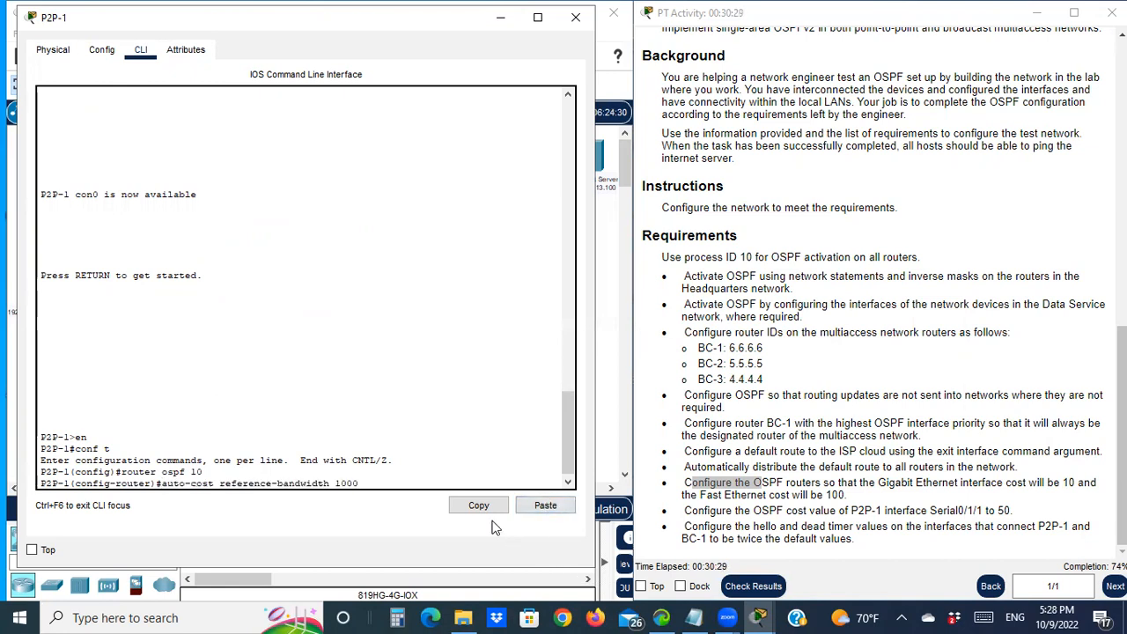
key("Return")
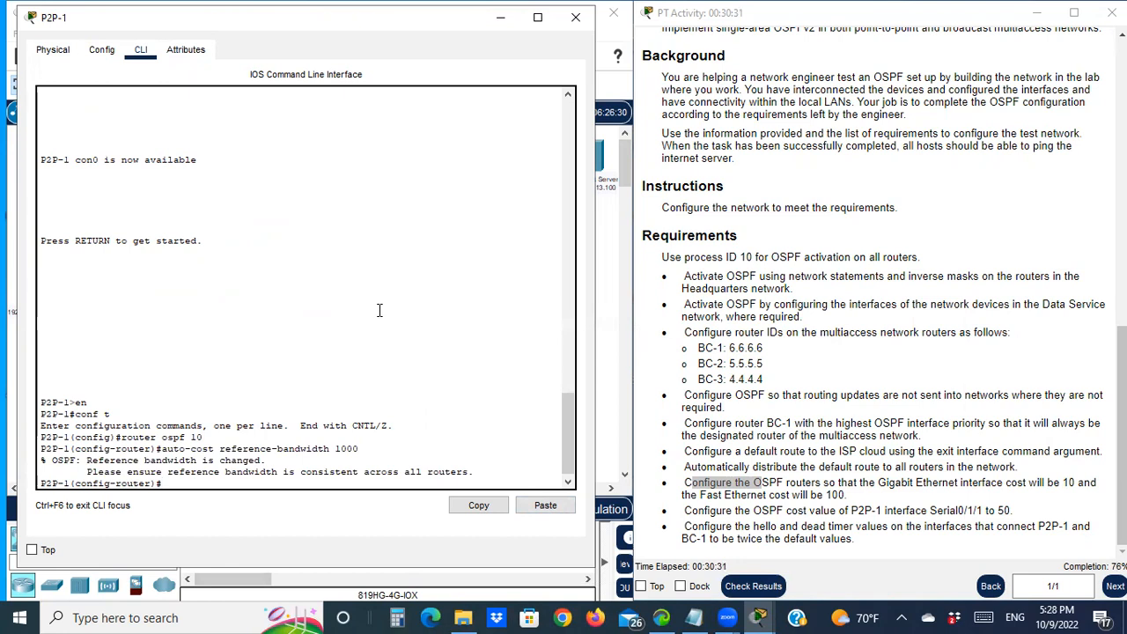
left_click(499, 17)
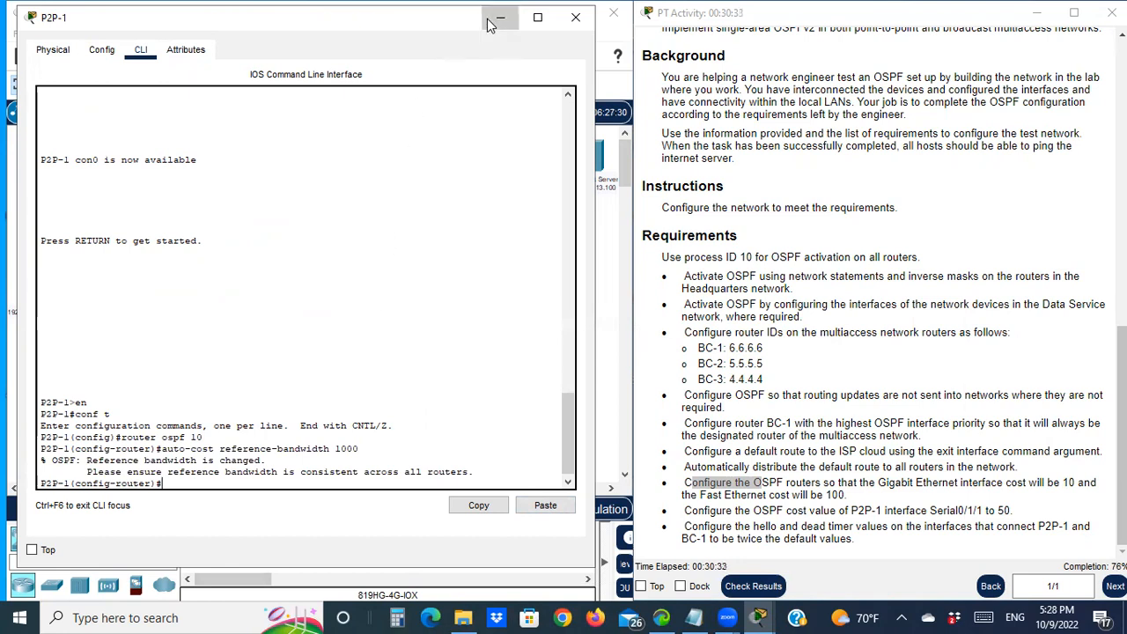
Apply the copied auto-cost reference-bandwidth 1000 command under OSPF process 10 on P2P-2.
left_click(99, 291)
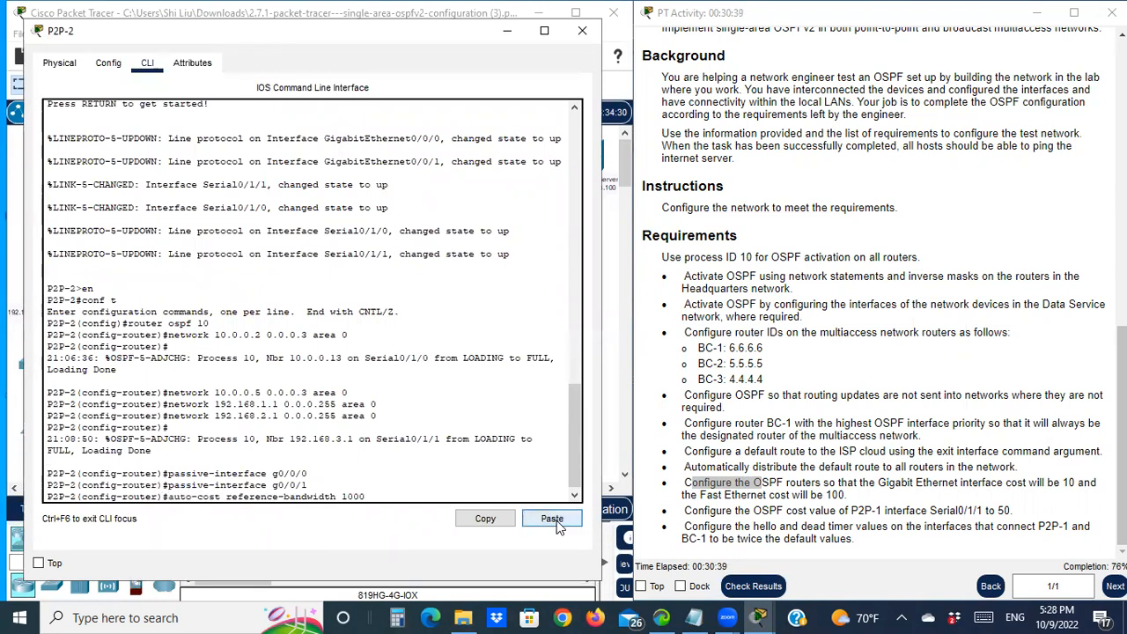
key("Return")
left_click(511, 39)
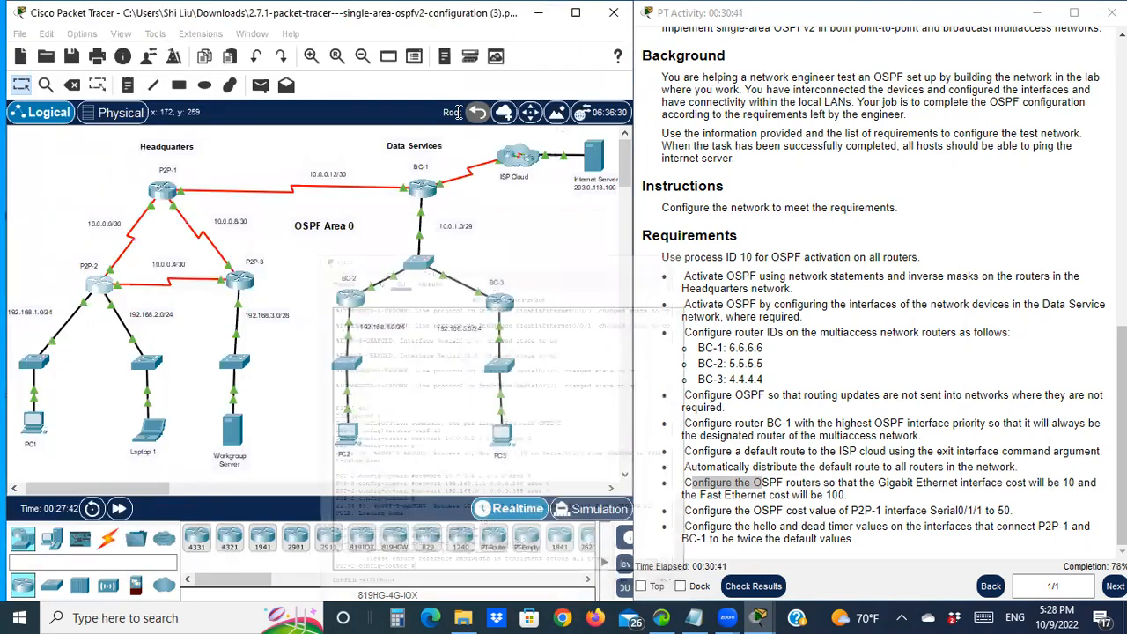
Apply the copied auto-cost reference-bandwidth 1000 command under OSPF process 10 on P2P-3.
left_click(235, 287)
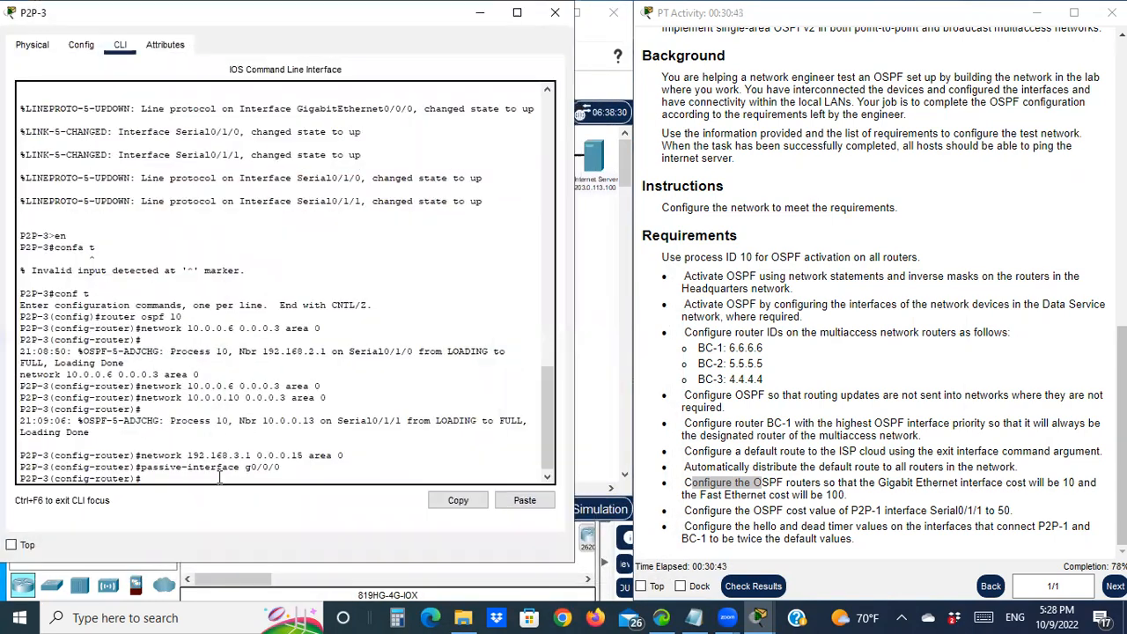
left_click(525, 500)
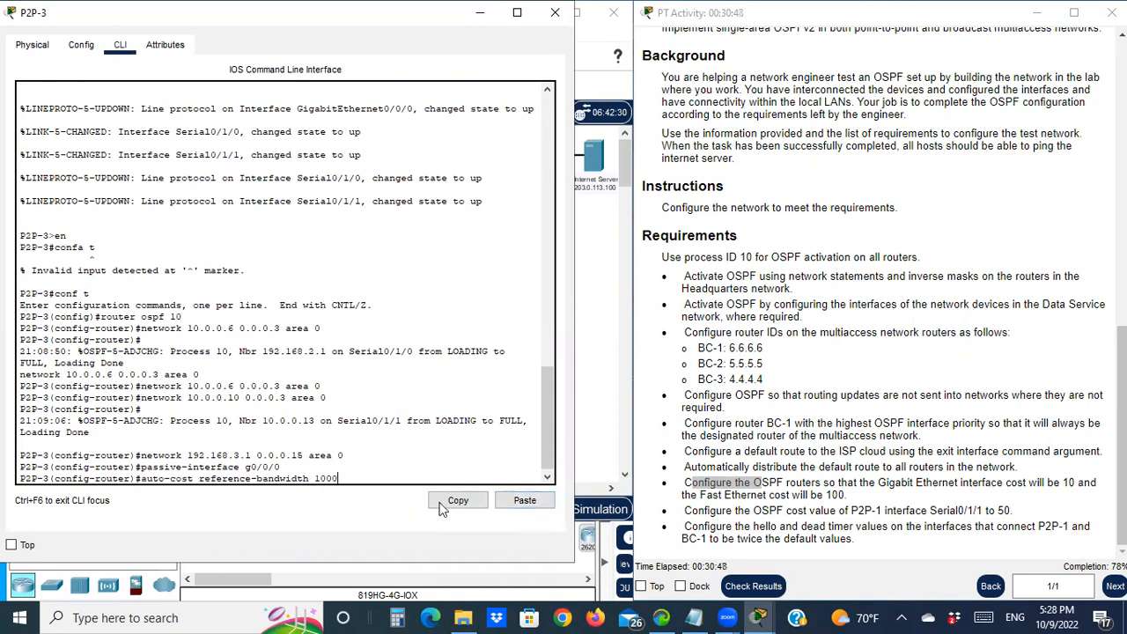
key("Return")
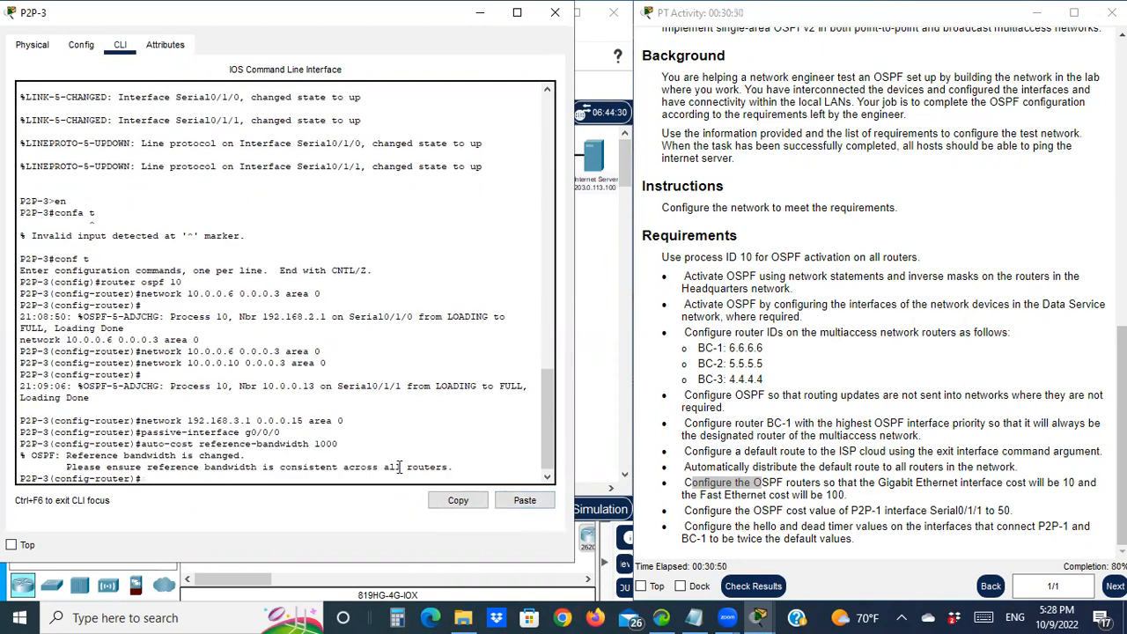
left_click(477, 14)
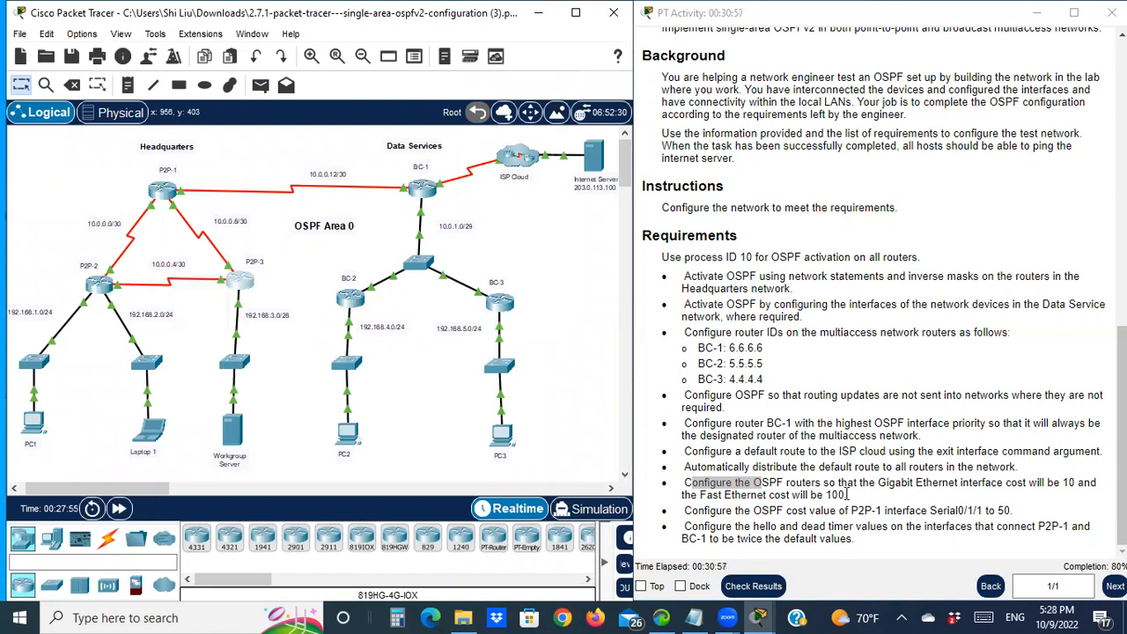
Open the BC-1 console and exit OSPF router and global configuration modes back to privileged EXEC.
left_click(428, 190)
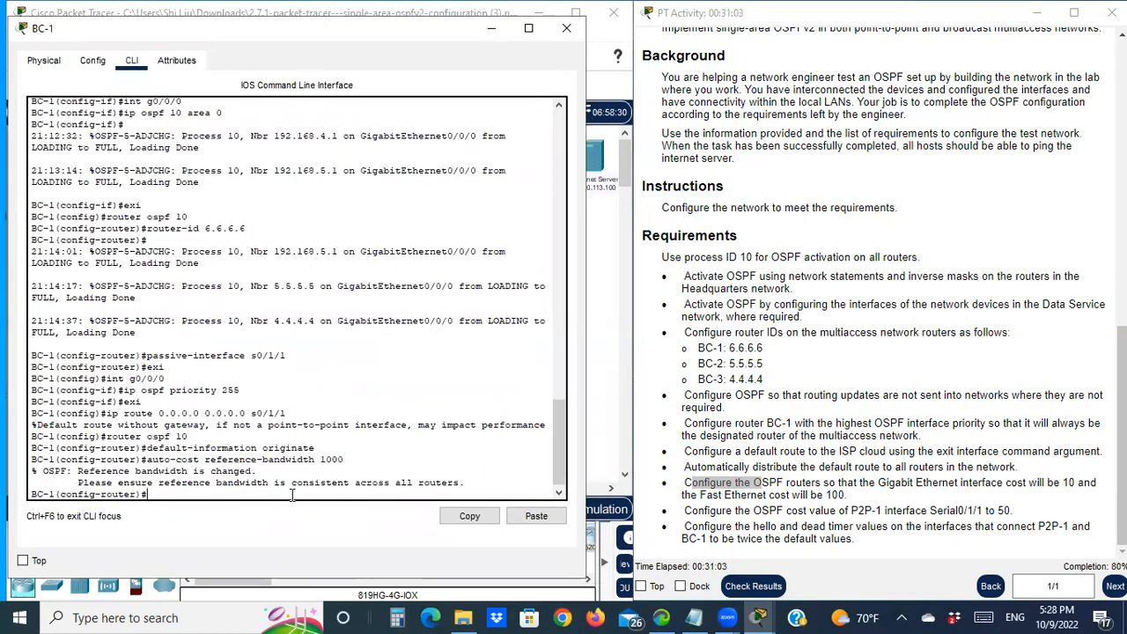
key("Return")
type("exi")
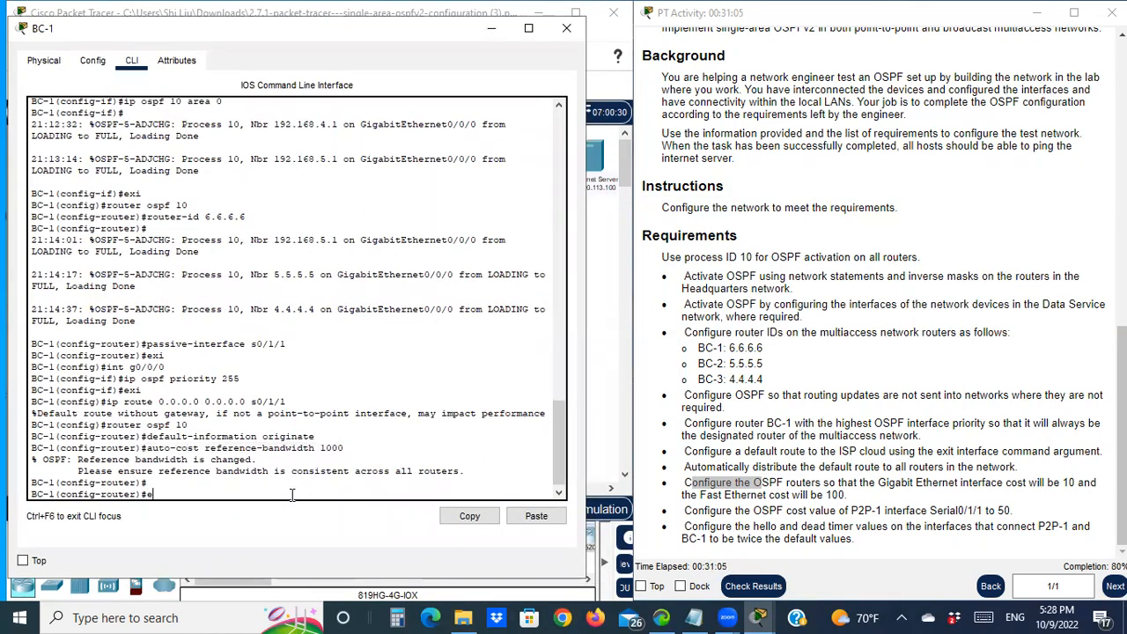
key("Return")
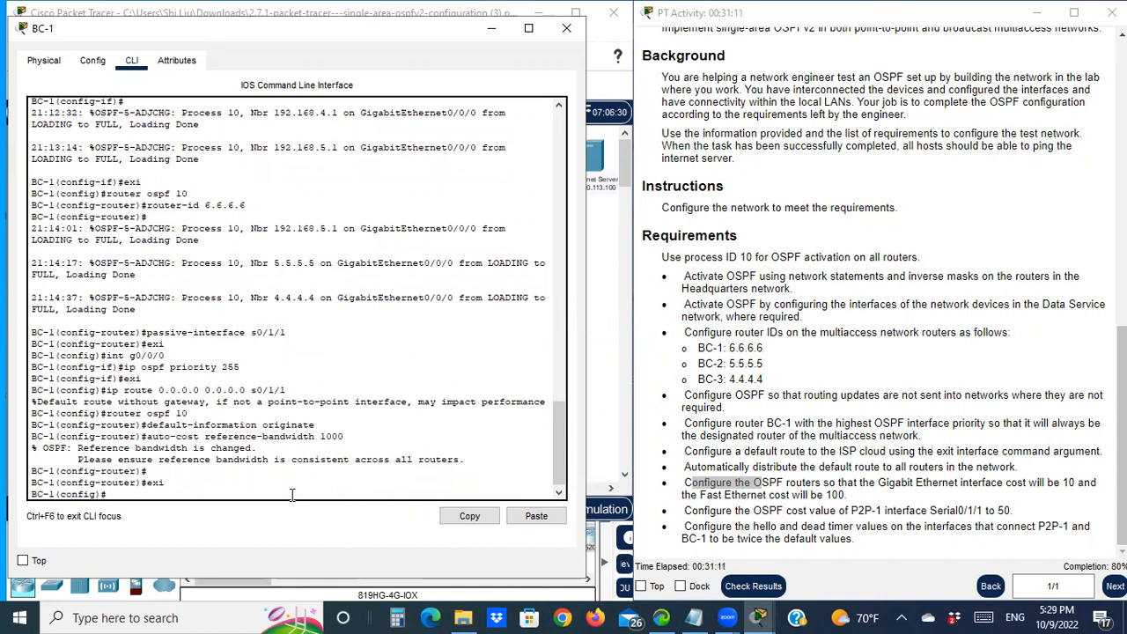
type("exi")
key("Return")
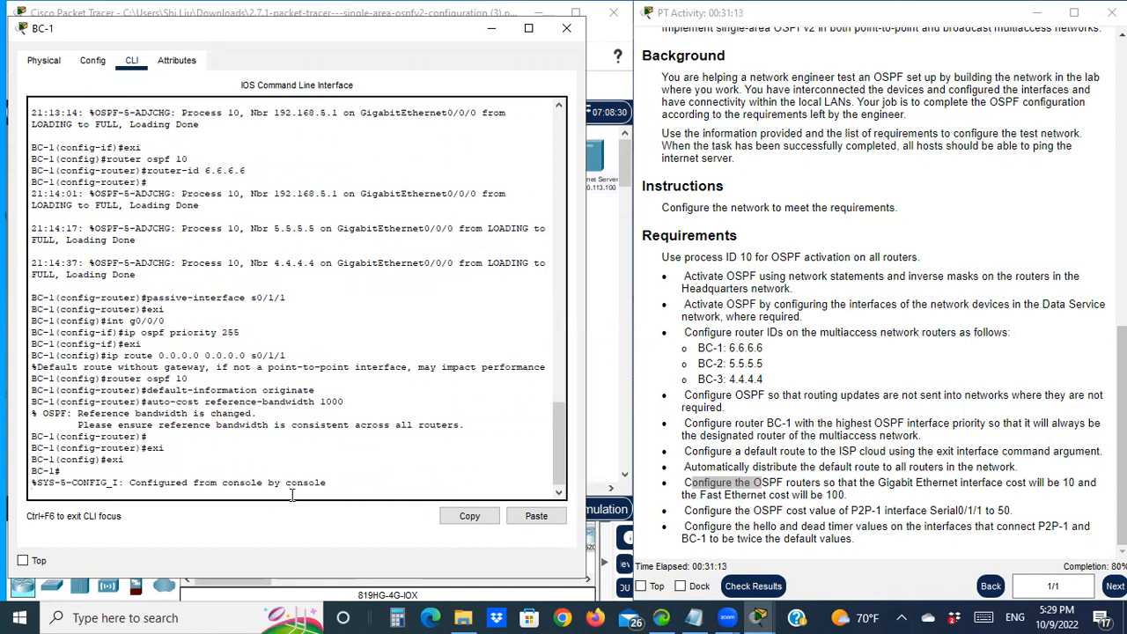
Run sh ip ospf int g0/0/0 on BC-1 and check the interface's OSPF cost in the output.
type("sh ip ospf int g")
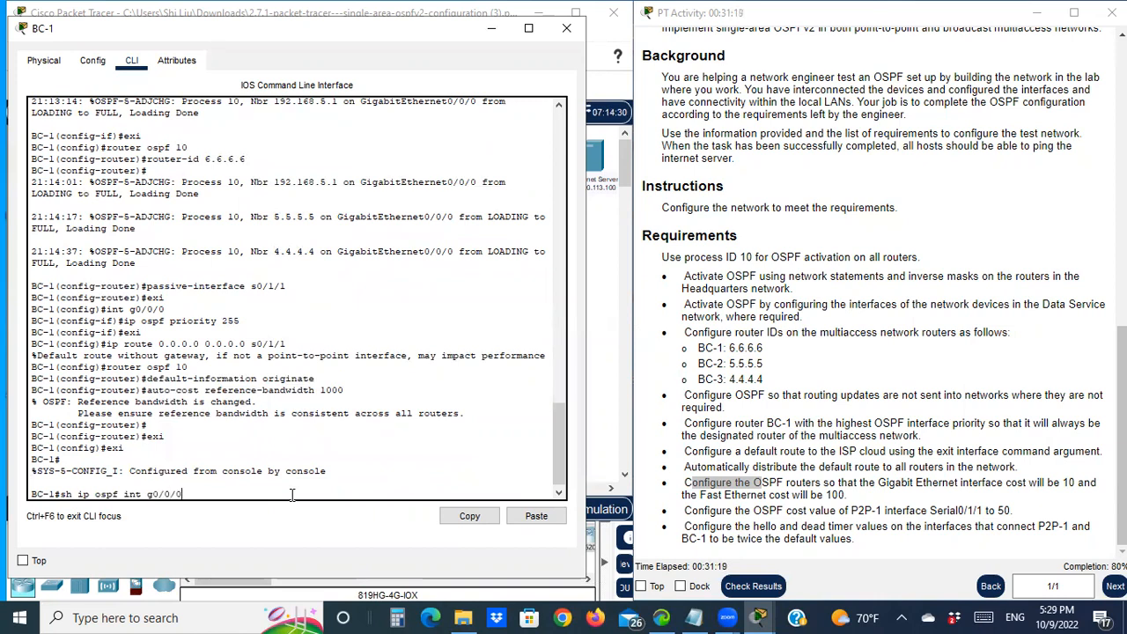
type("0/0/0")
key("Return")
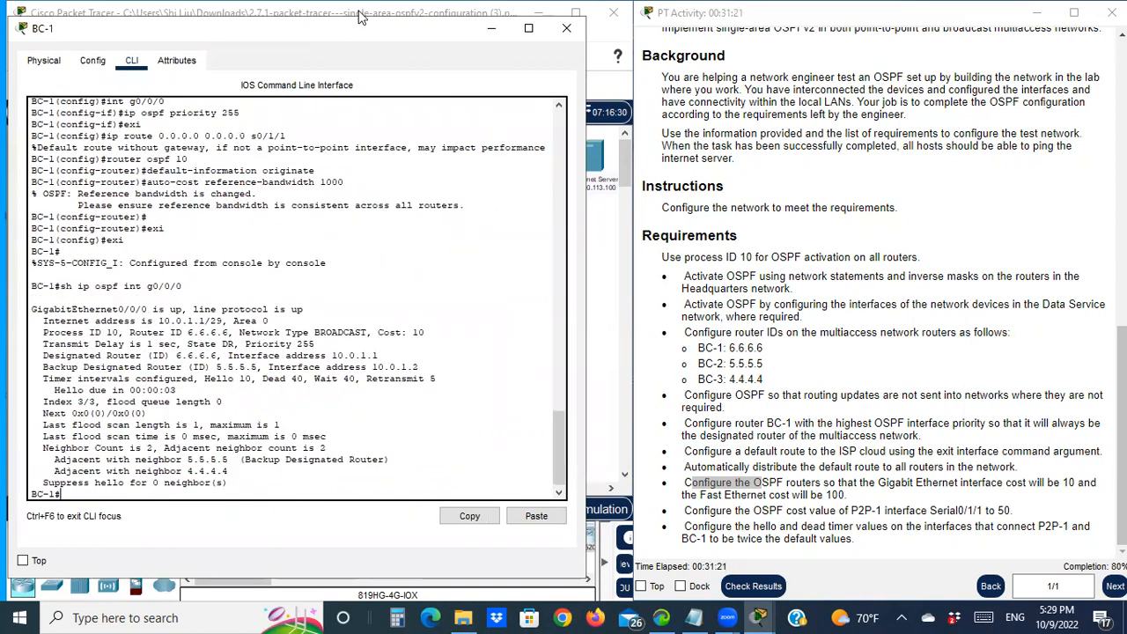
left_click_drag(357, 42, 351, 351)
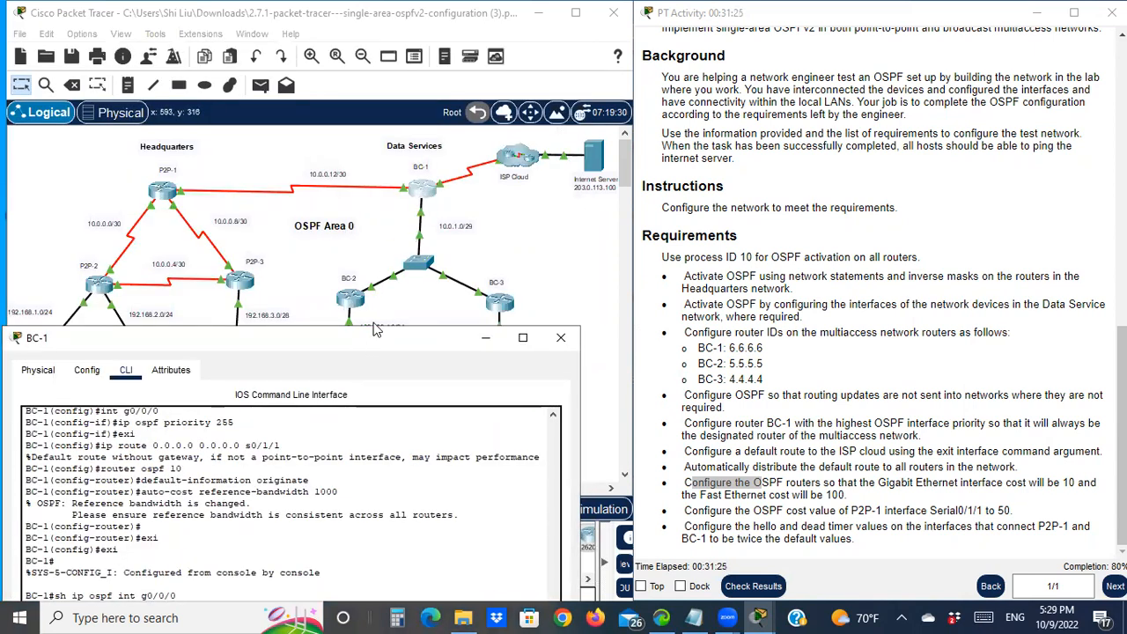
left_click_drag(377, 337, 358, 152)
left_click_drag(350, 457, 420, 451)
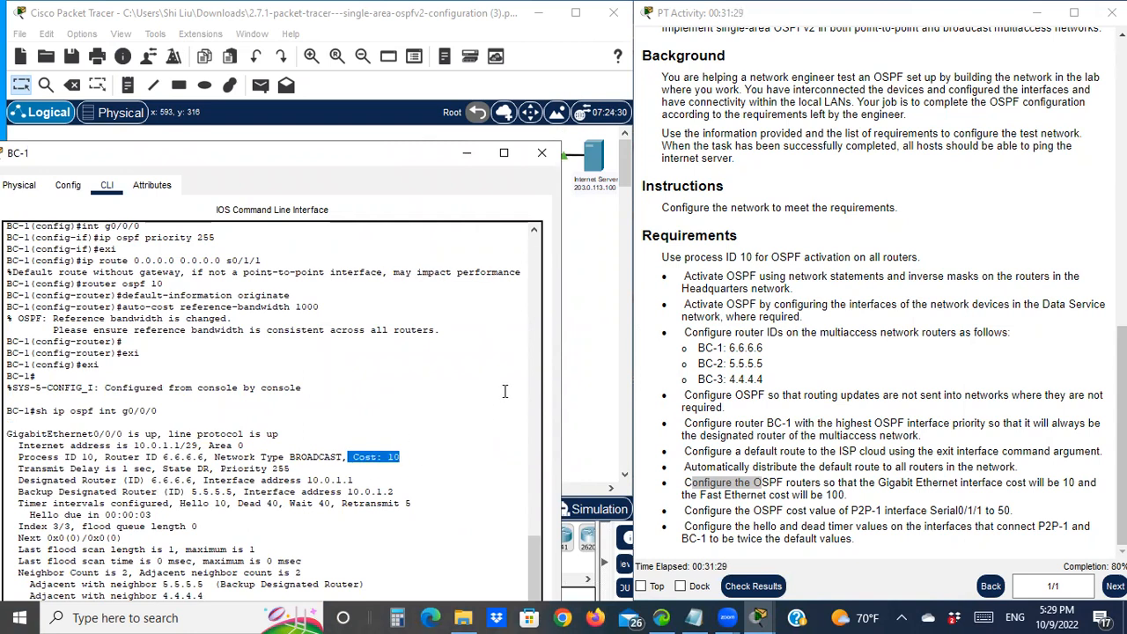
left_click_drag(471, 160, 483, 84)
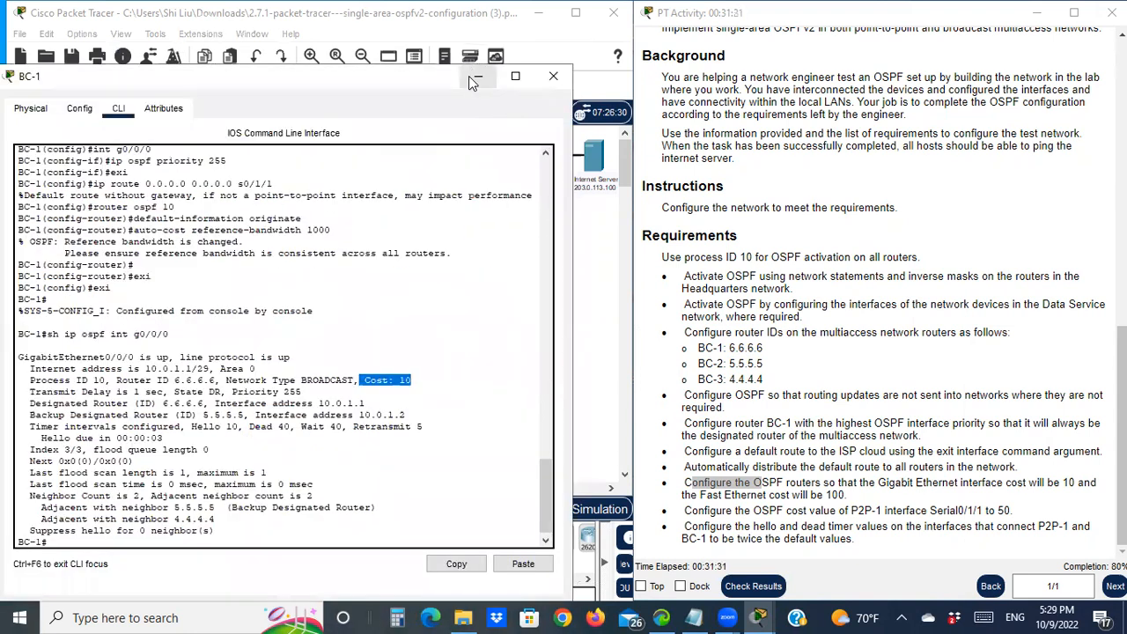
left_click(468, 75)
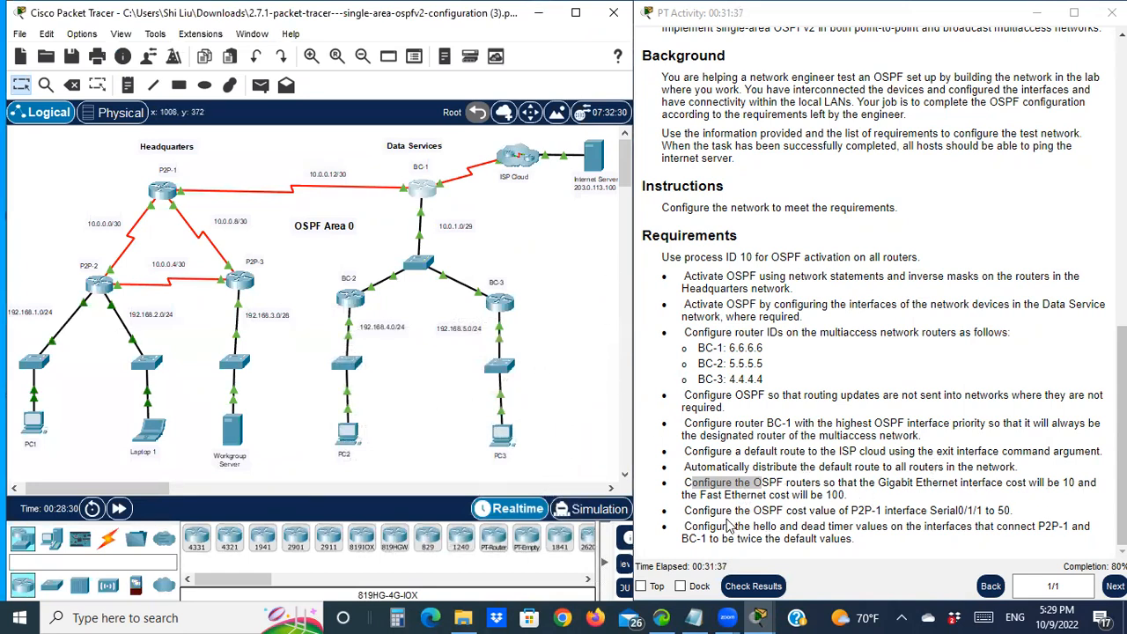
On P2P-1, leave OSPF router mode and set interface s0/1/1 to ip ospf cost 50.
left_click_drag(693, 511, 849, 510)
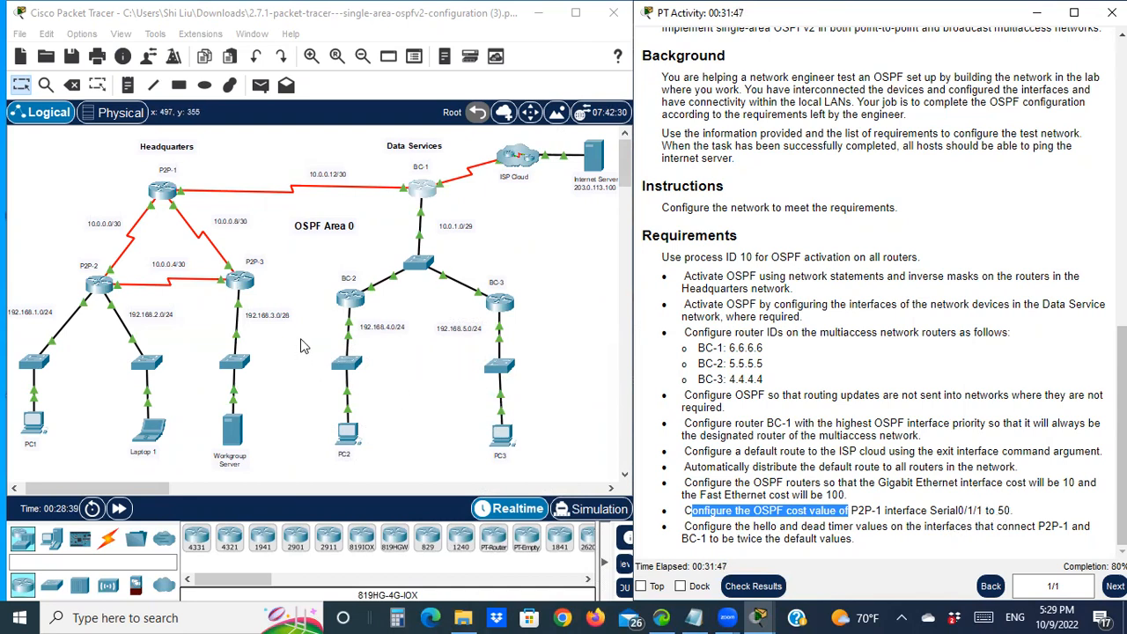
left_click(163, 194)
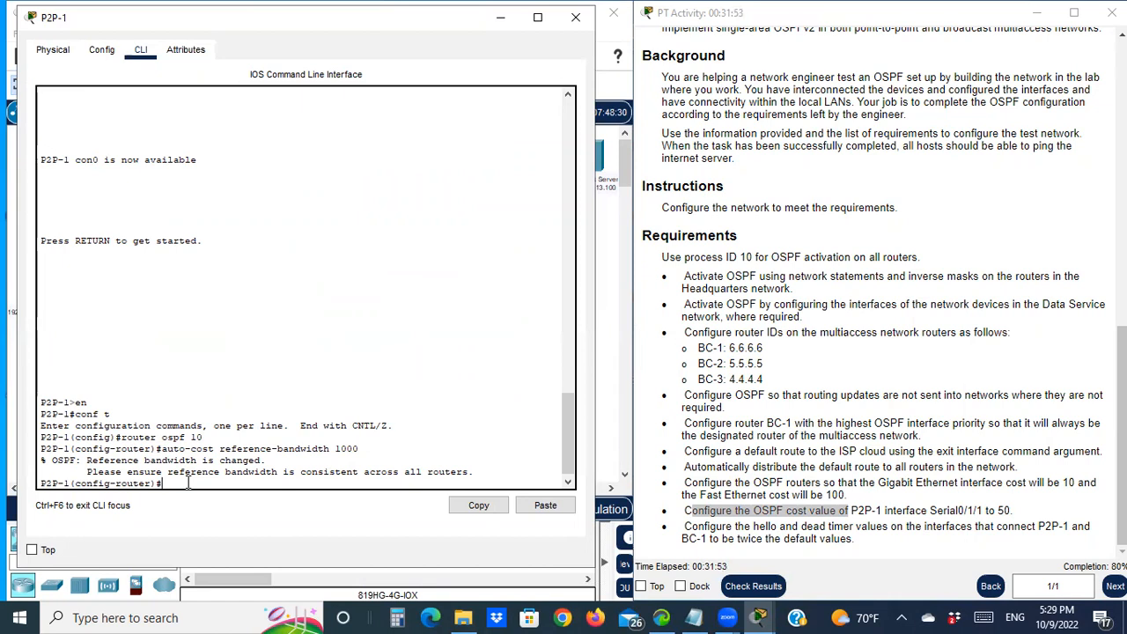
type("exi")
key("Return")
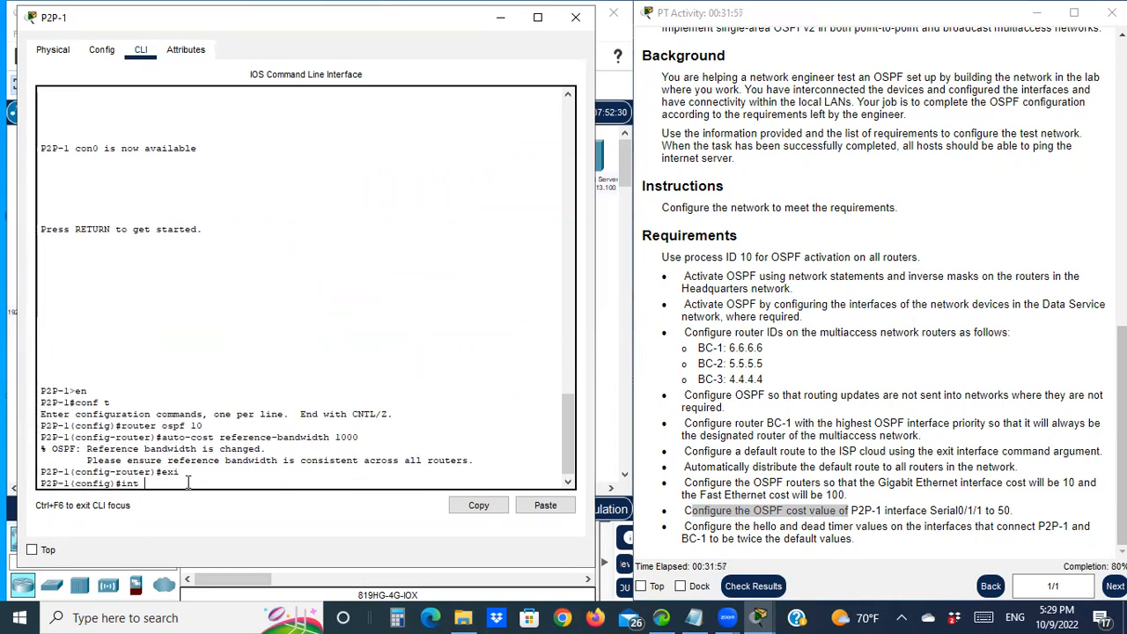
type("int s0/1/1")
key("Return")
type("ip o")
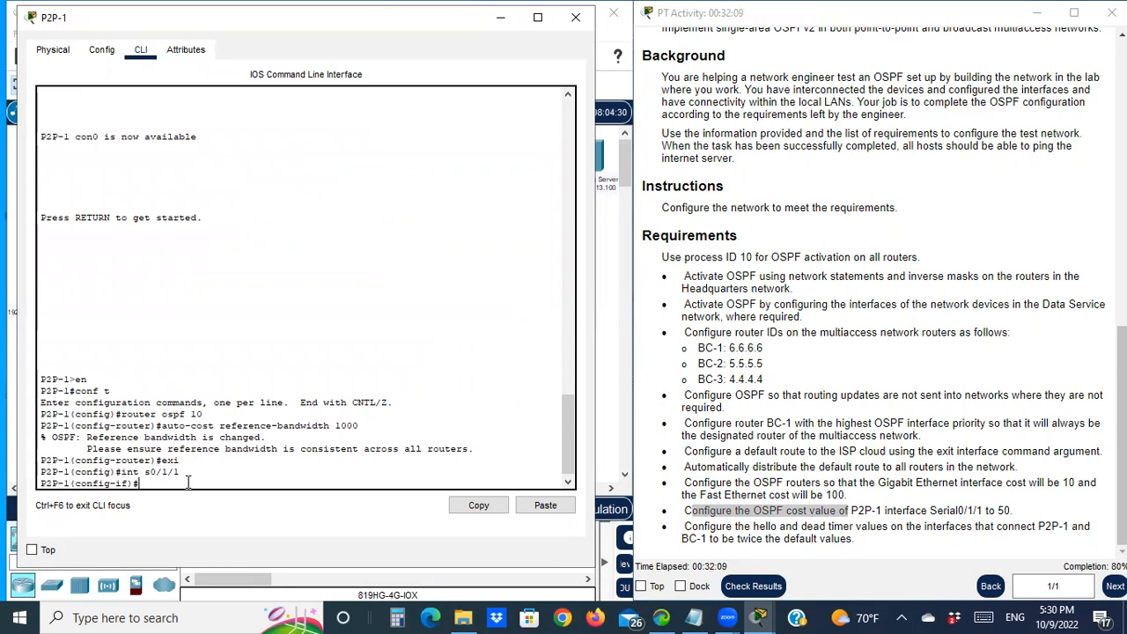
type("spf cost 50")
key("Return")
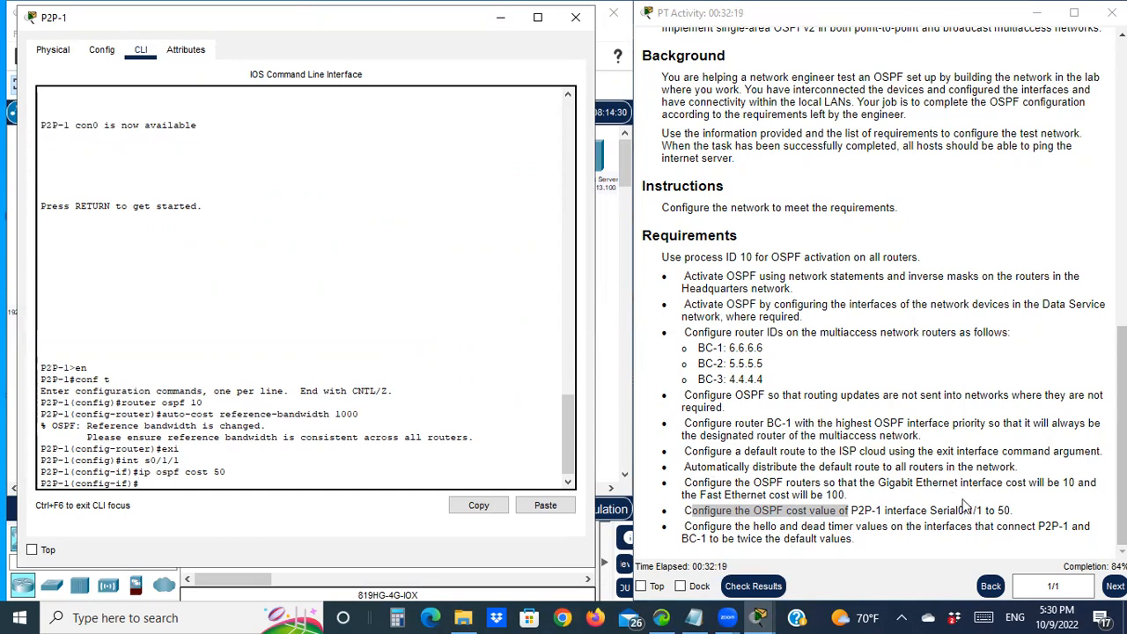
Reread the activity requirements on the Gigabit Ethernet interface cost and the P2P-1 Serial0/1/1 cost value.
left_click(783, 513)
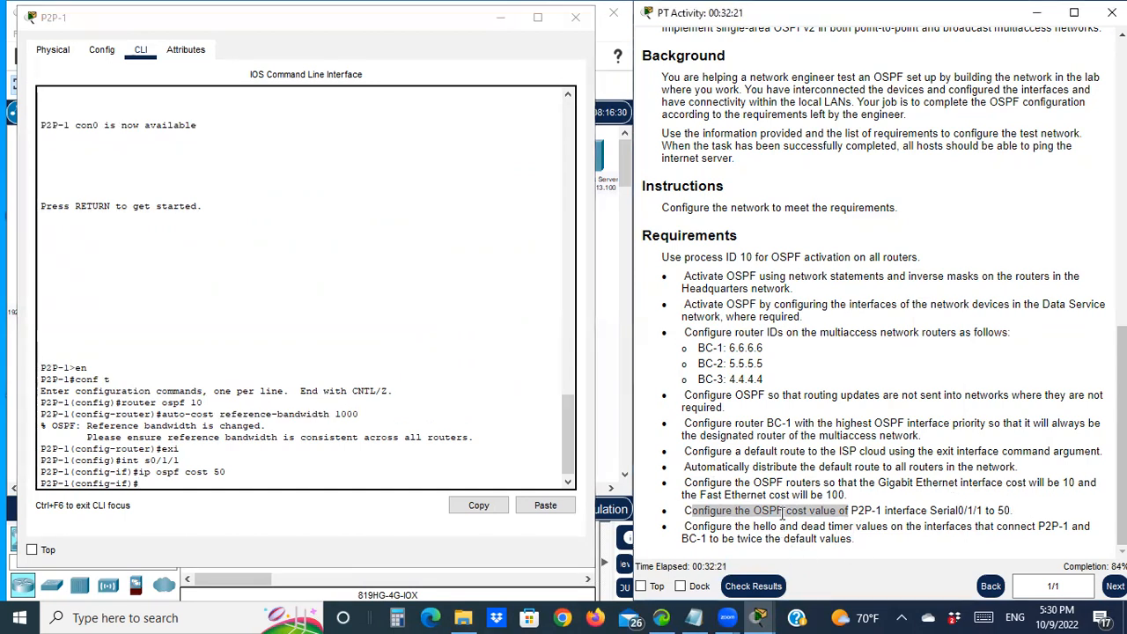
left_click_drag(683, 513, 804, 512)
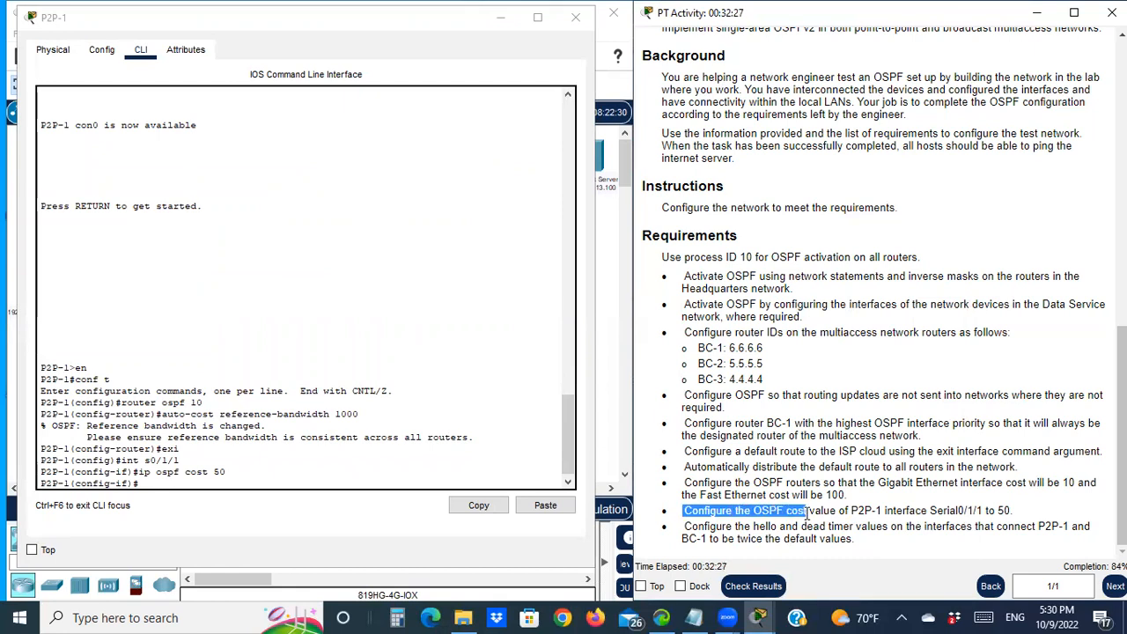
left_click_drag(806, 514, 811, 513)
left_click(812, 514)
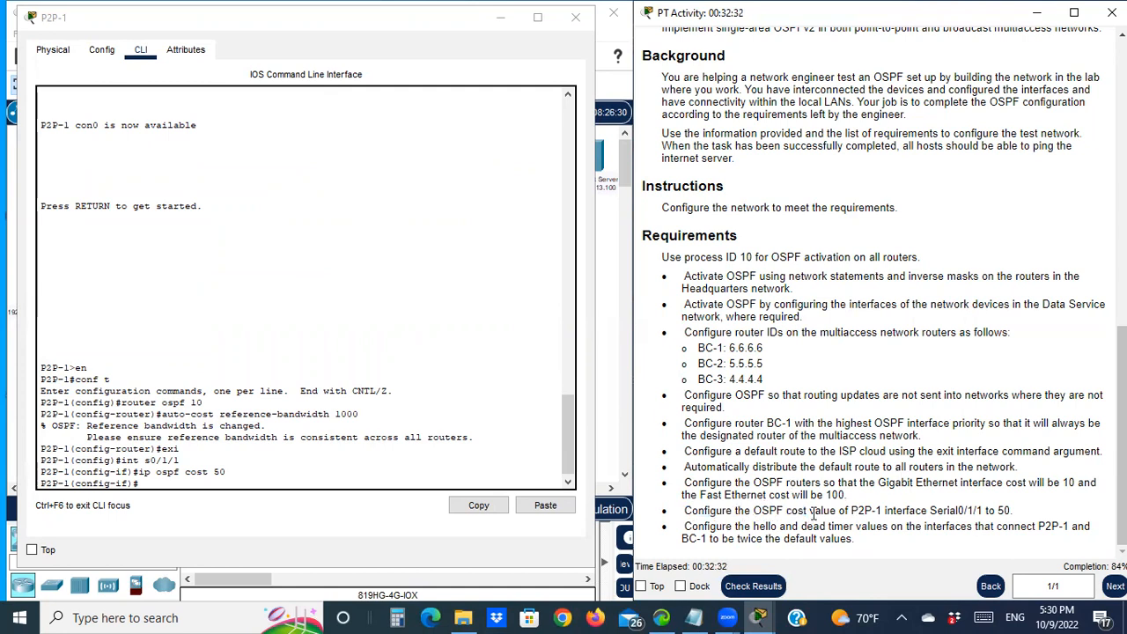
double_click(1002, 509)
left_click_drag(930, 511, 949, 511)
left_click_drag(817, 484, 858, 484)
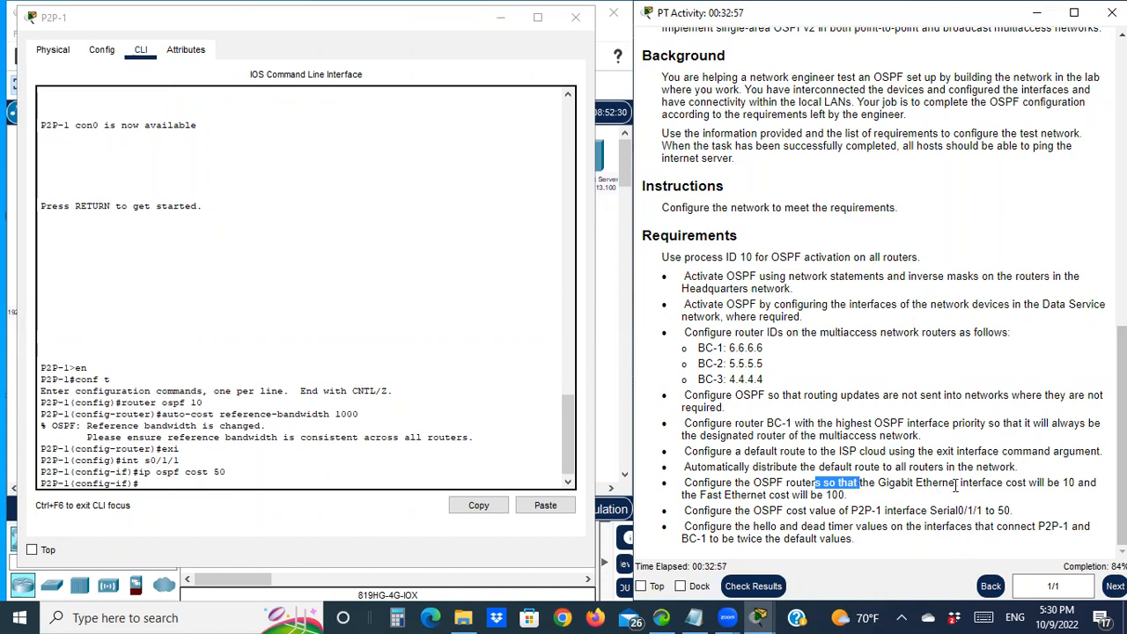
left_click_drag(923, 484, 1026, 483)
left_click_drag(786, 511, 949, 511)
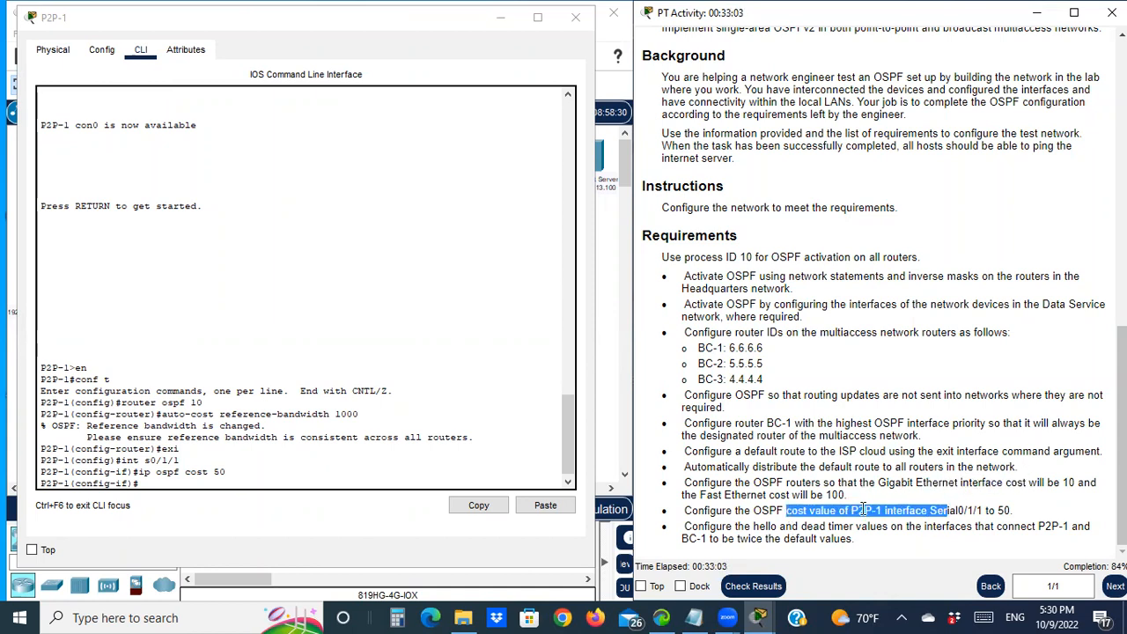
left_click(175, 489)
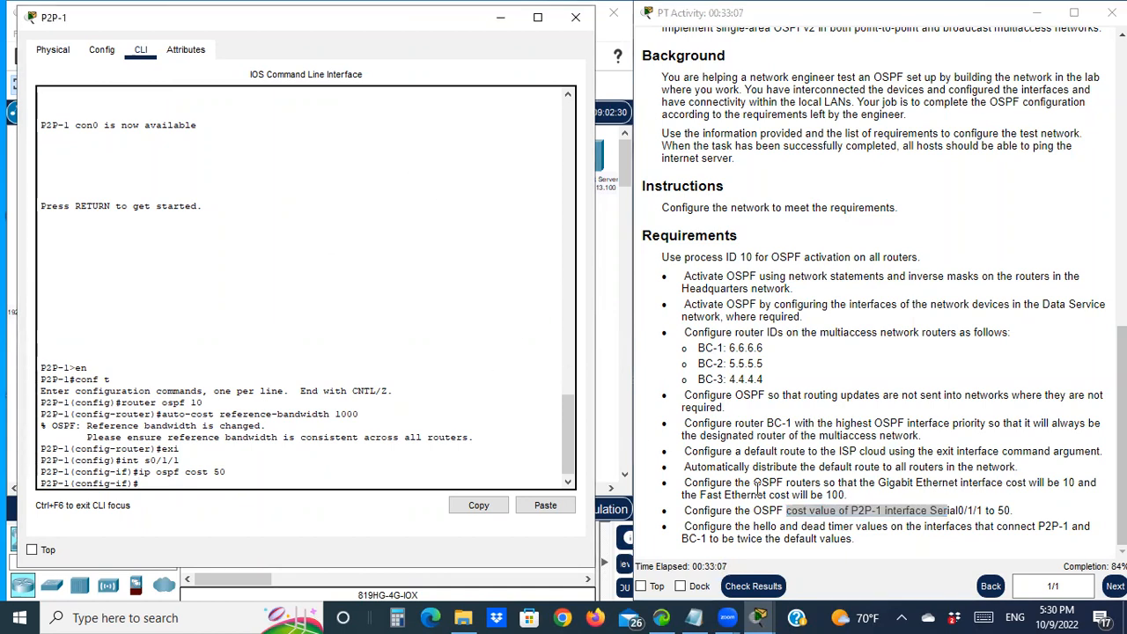
Read the hello and dead timer requirement and look up the serial interfaces linking P2P-1 and BC-1 in the Addressing Table.
left_click_drag(684, 526, 754, 526)
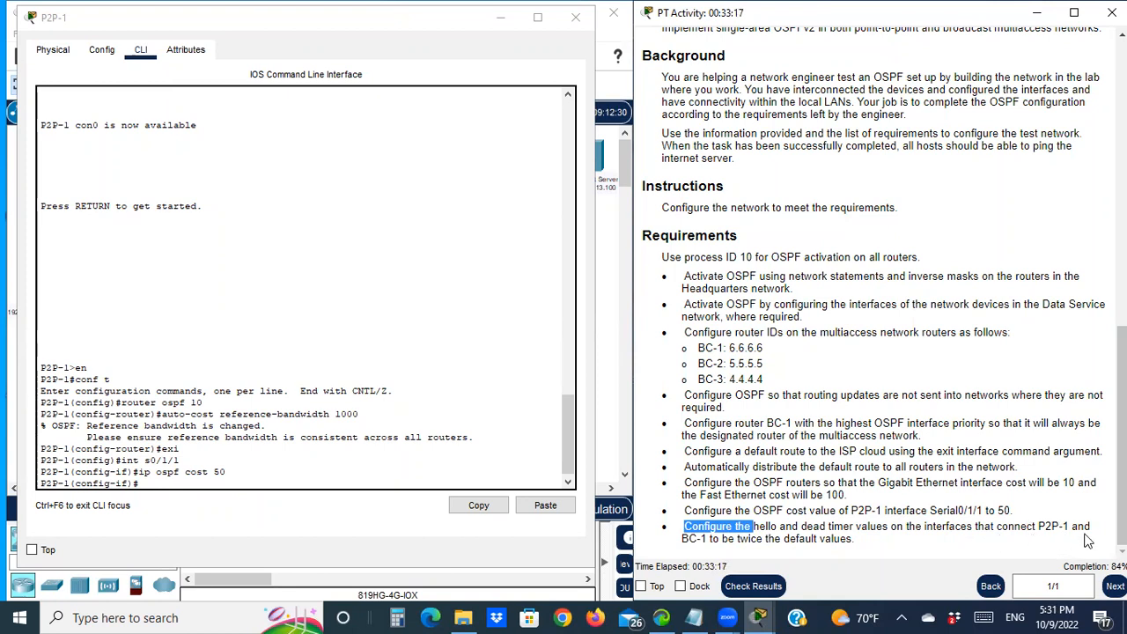
left_click(500, 17)
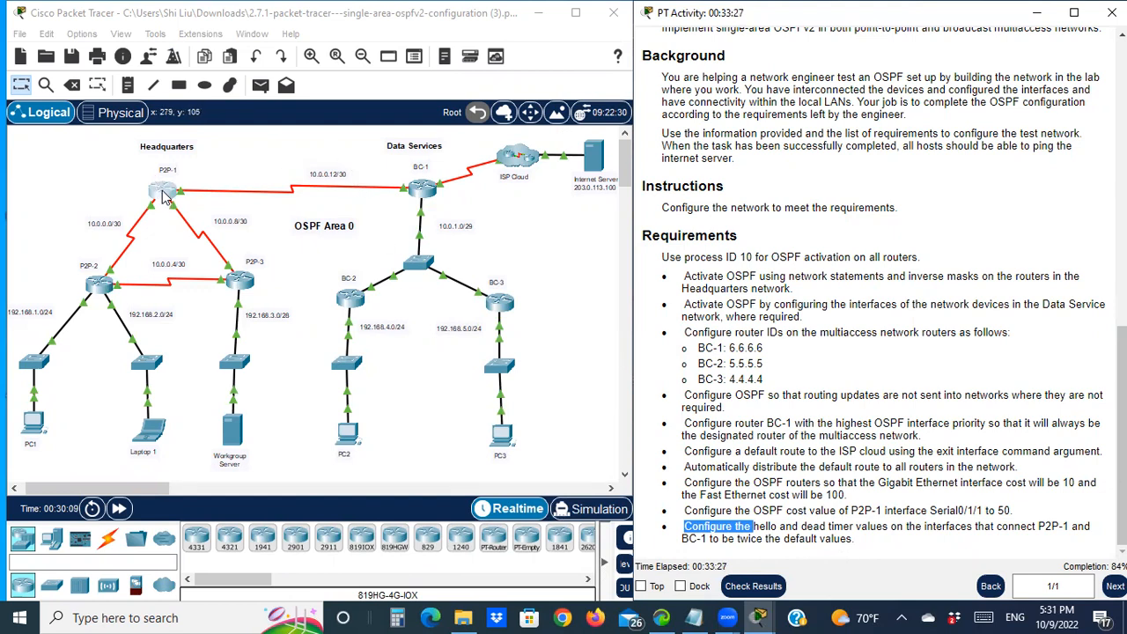
scroll(819, 250, "up", 3)
scroll(819, 251, "up", 8)
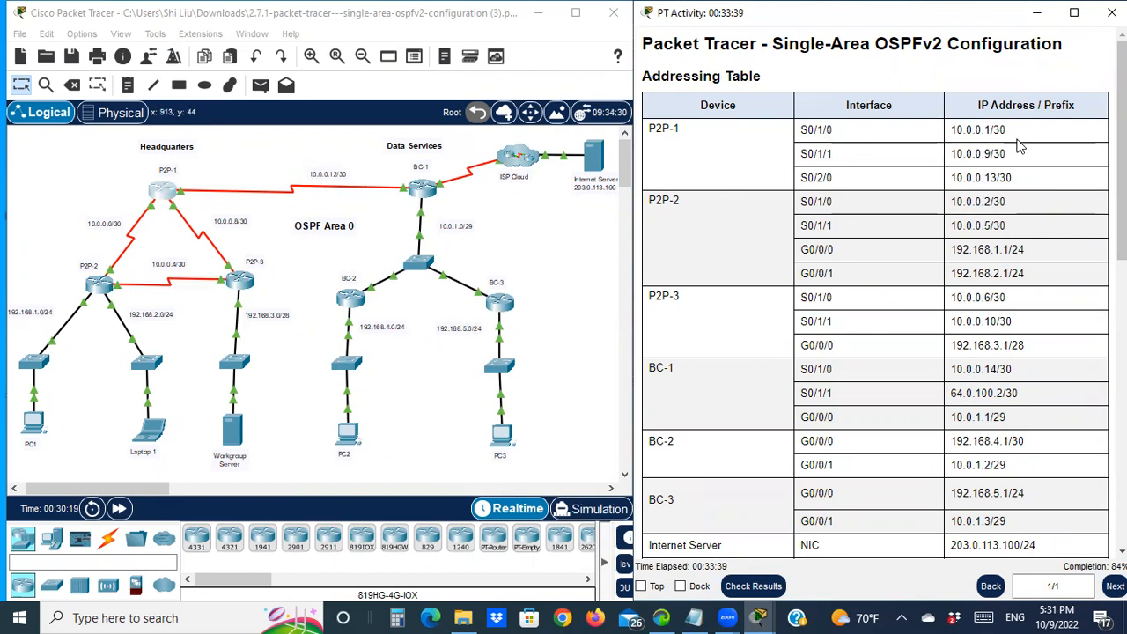
left_click_drag(801, 182, 1030, 180)
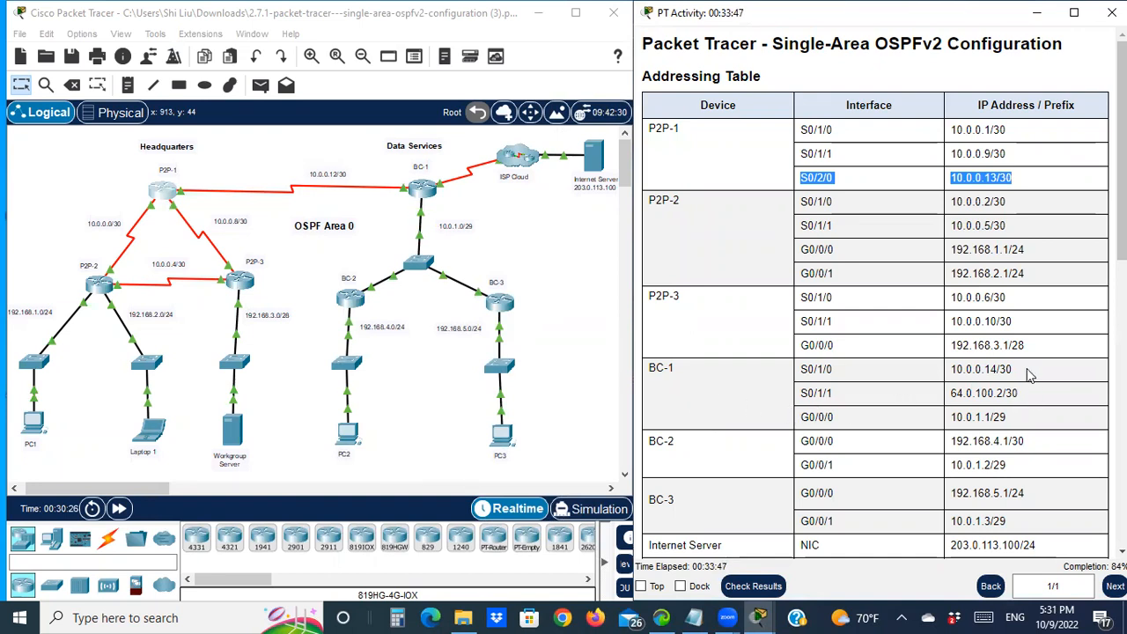
left_click_drag(1017, 374, 779, 378)
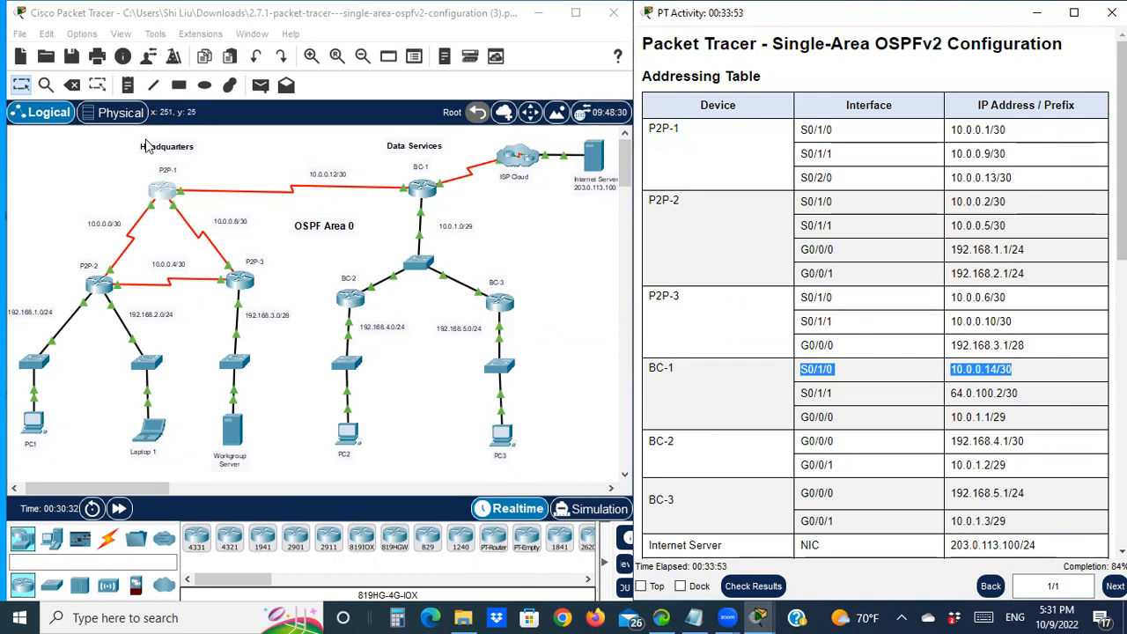
On P2P-1, enter interface s0/2/0 and set ip ospf hello-interval 20.
left_click(162, 194)
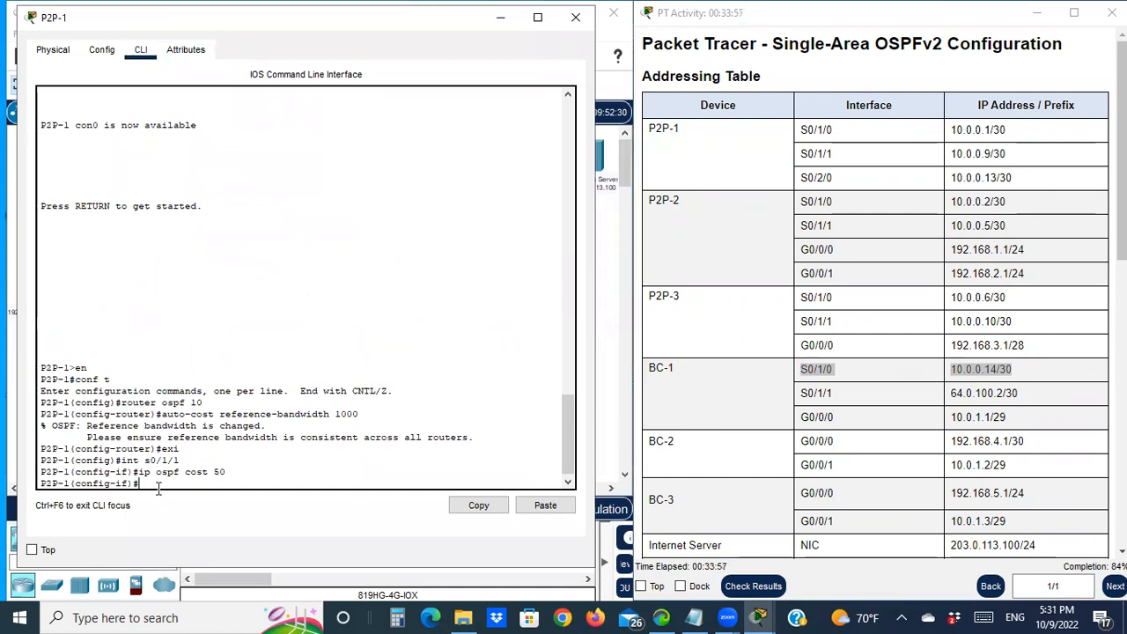
type("int s0/2")
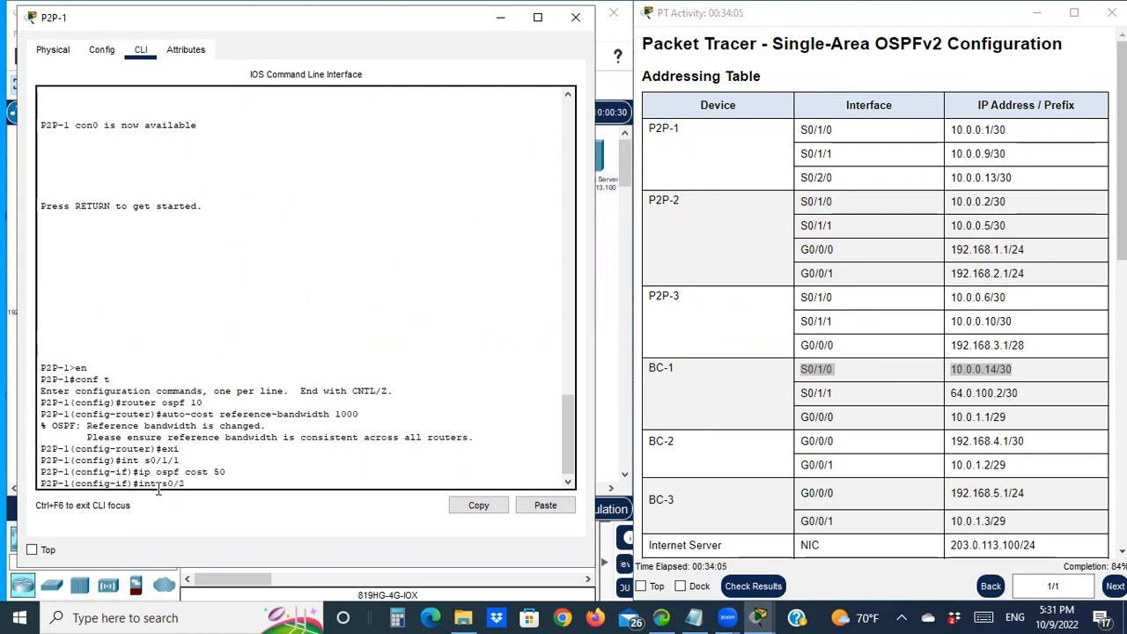
type("/0")
key("Return")
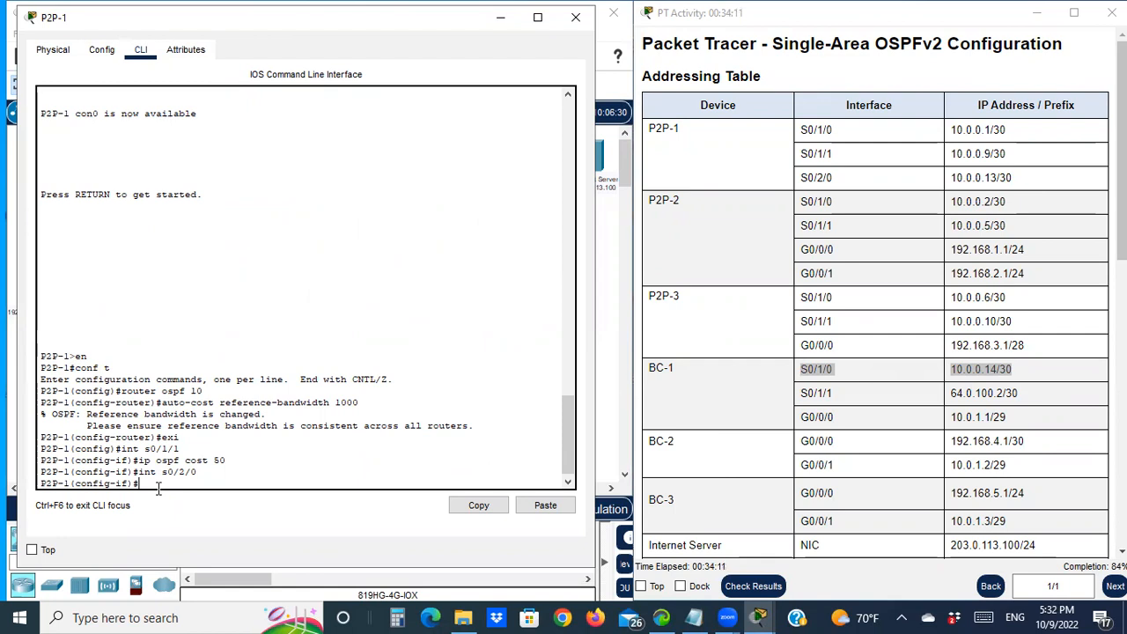
type("ip ospf hello")
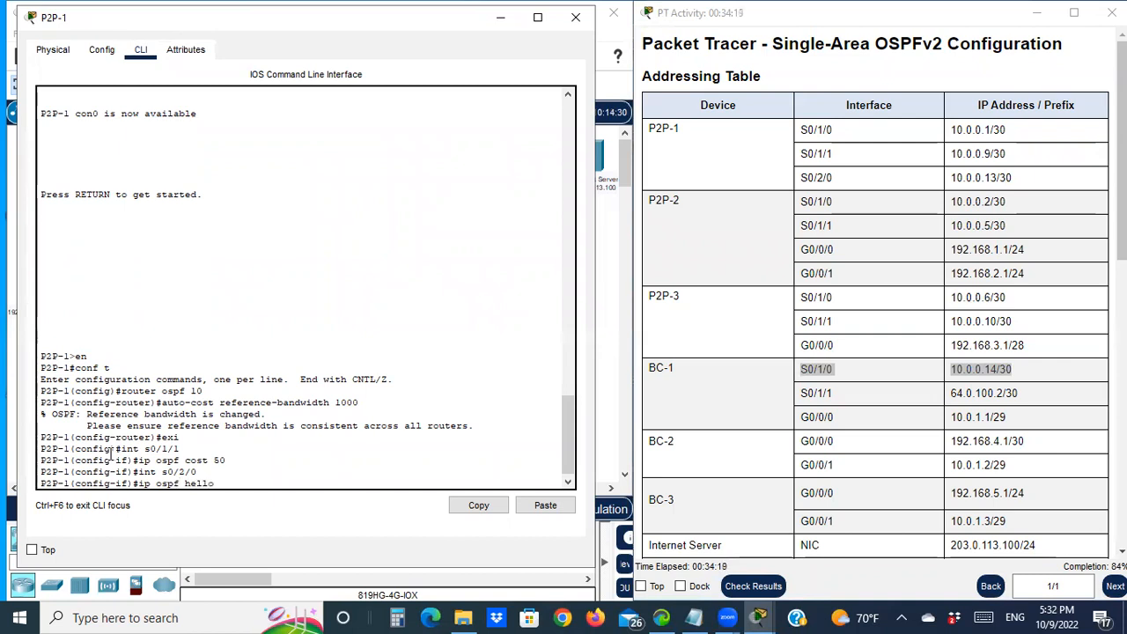
type("-interval")
scroll(875, 380, "down", 3)
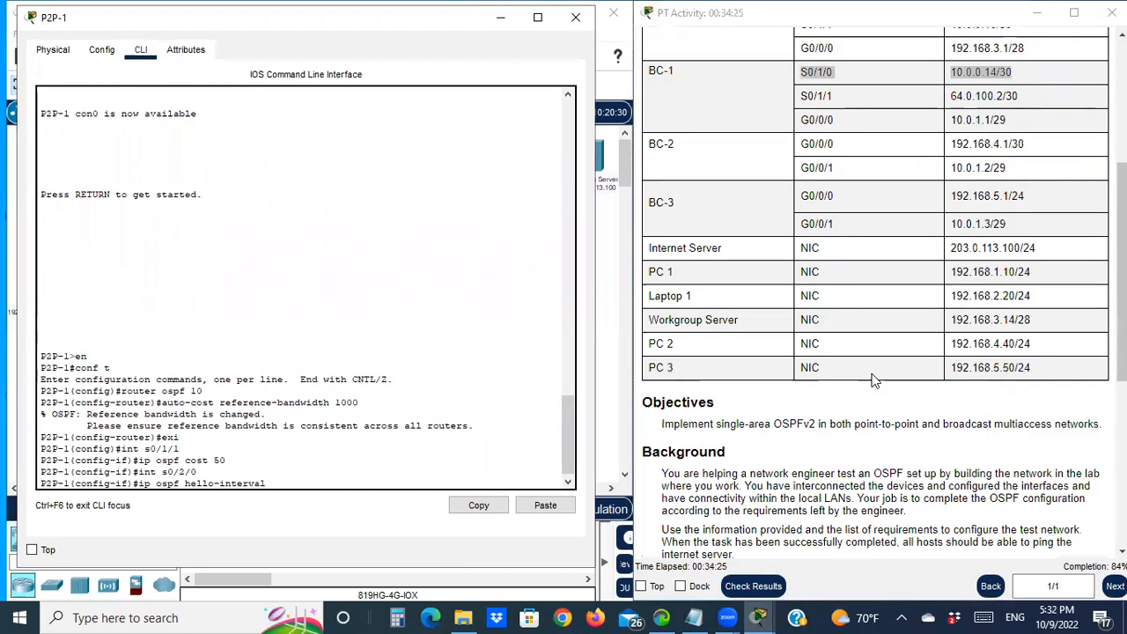
scroll(875, 381, "down", 5)
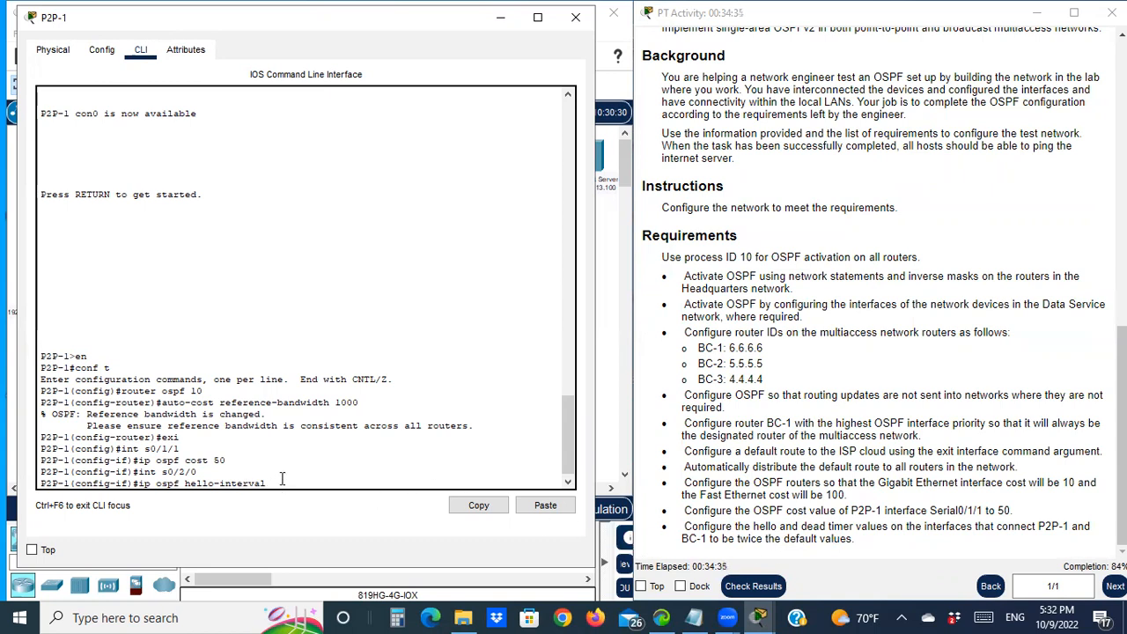
type("20")
key("Return")
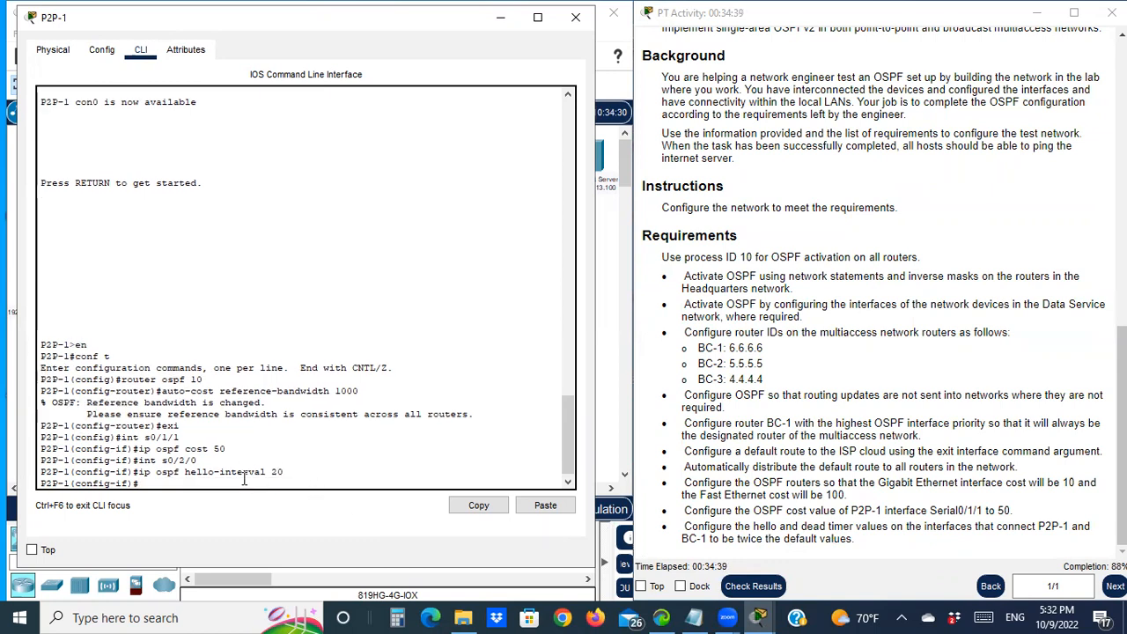
Set ip ospf dead-interval 80 on P2P-1 interface s0/2/0.
type("ip ospf ee")
key("BackSpace")
type("dead-interva")
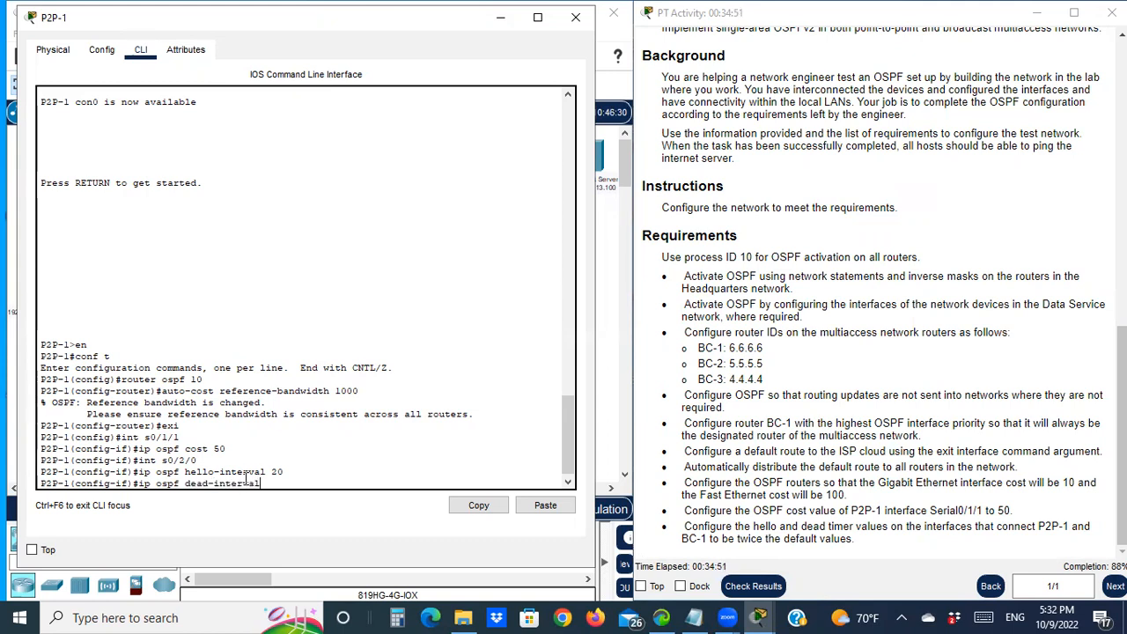
type("l")
type("80")
key("Return")
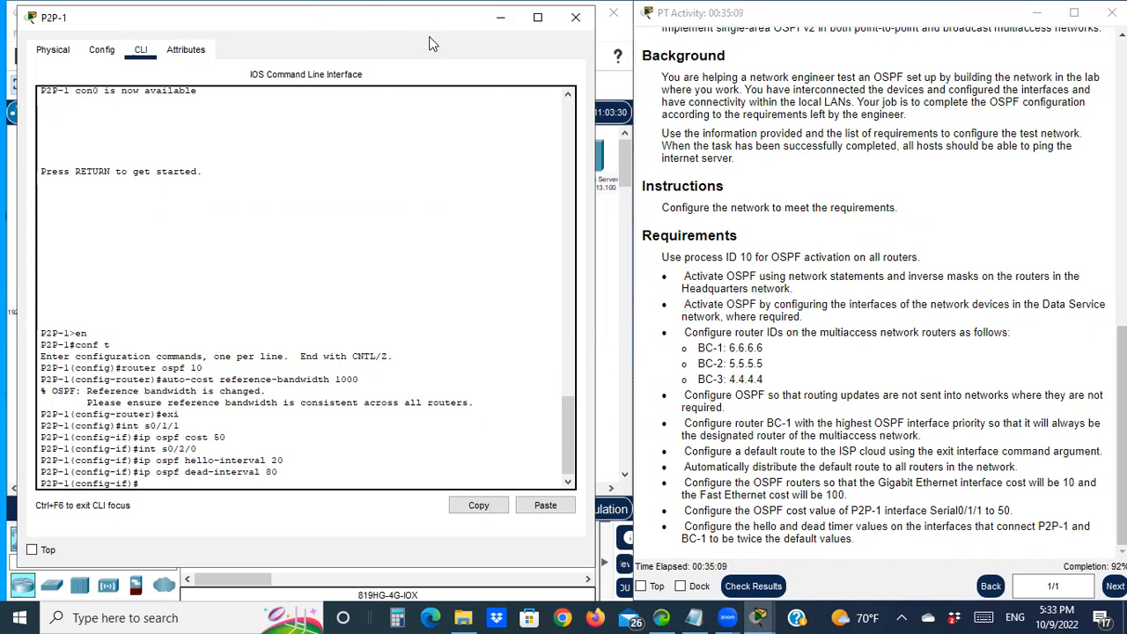
Minimize the P2P-1 console and open router BC-1's command line at the privileged prompt.
left_click_drag(430, 19, 444, 262)
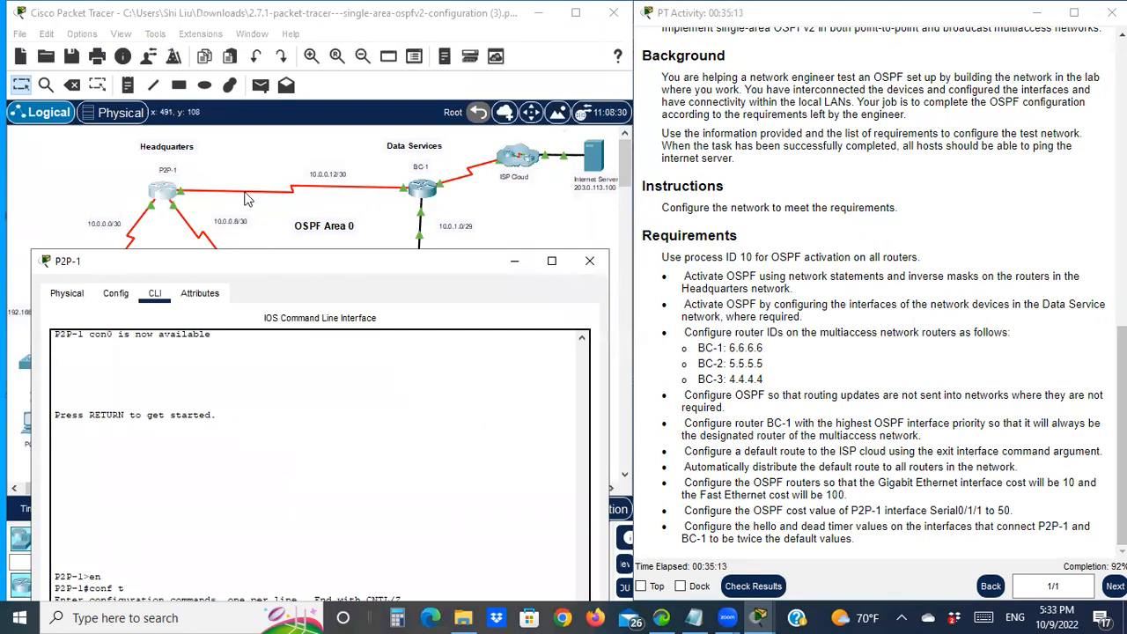
left_click(515, 262)
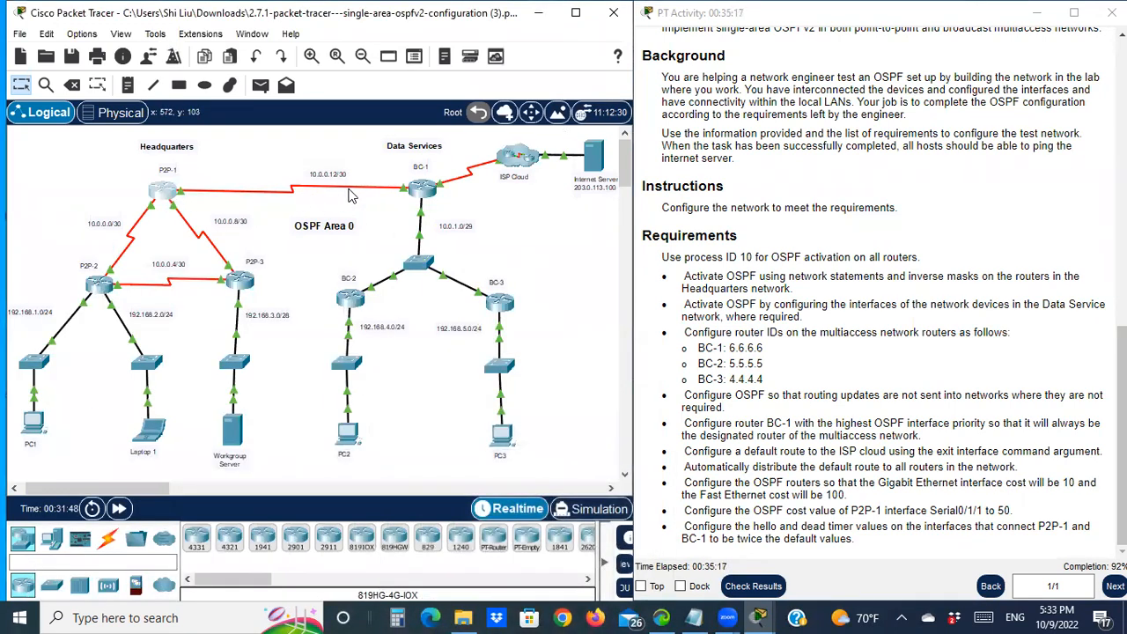
left_click(421, 195)
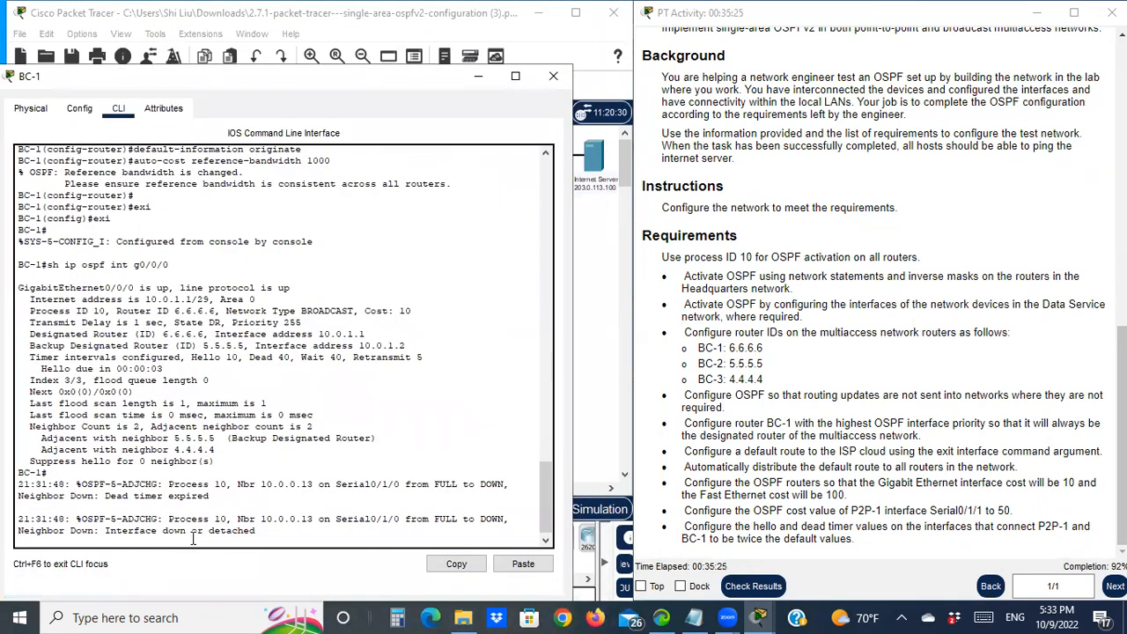
key("Return")
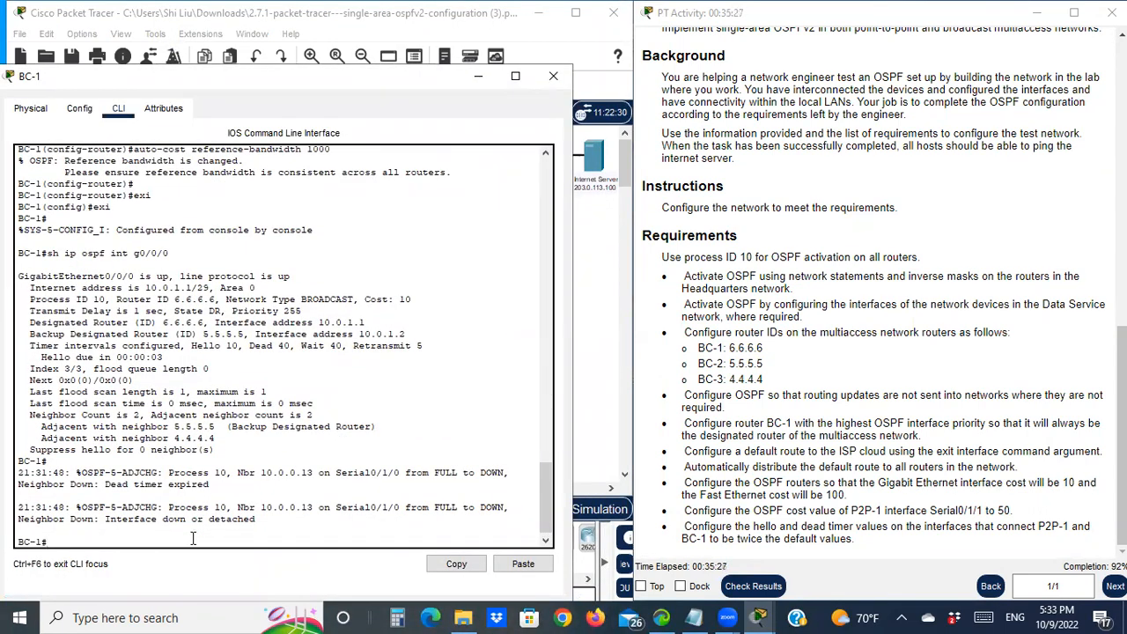
Enter global configuration mode on BC-1 and select interface s0/1/0, checking it against the Addressing Table.
type("conf t")
key("Return")
type("i")
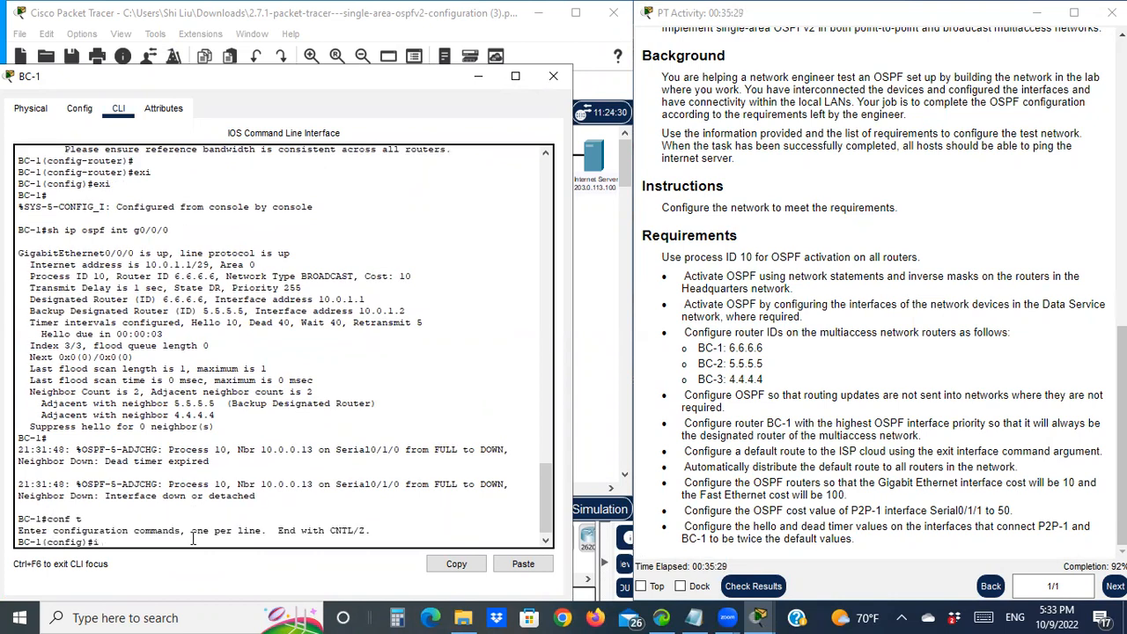
type("nt s0/1/0")
scroll(206, 393, "up", 10)
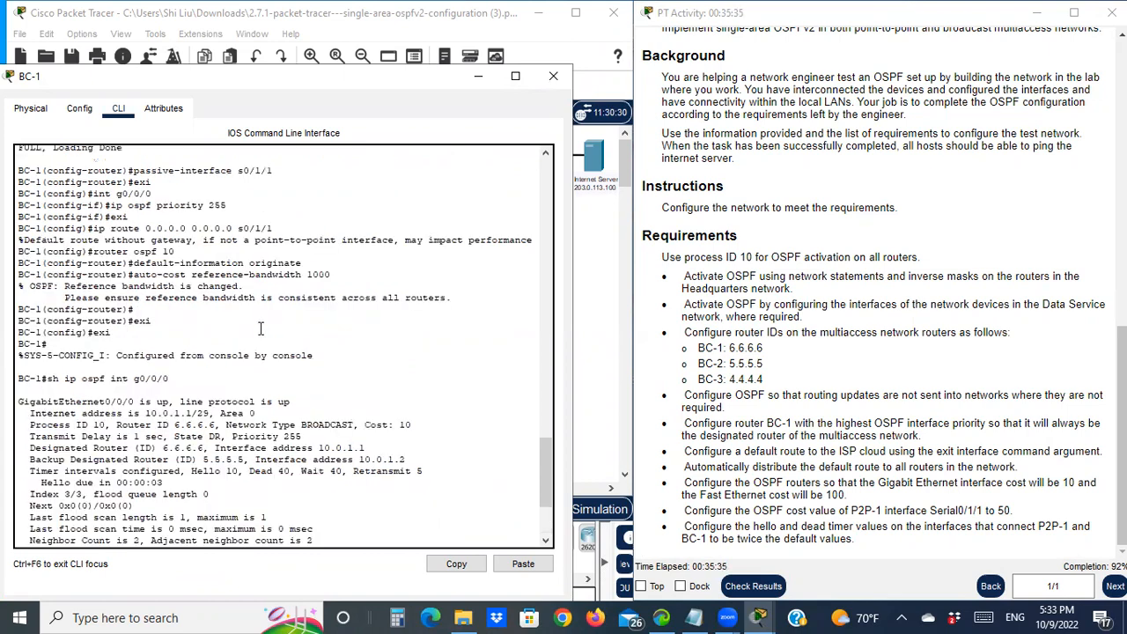
scroll(206, 392, "down", 10)
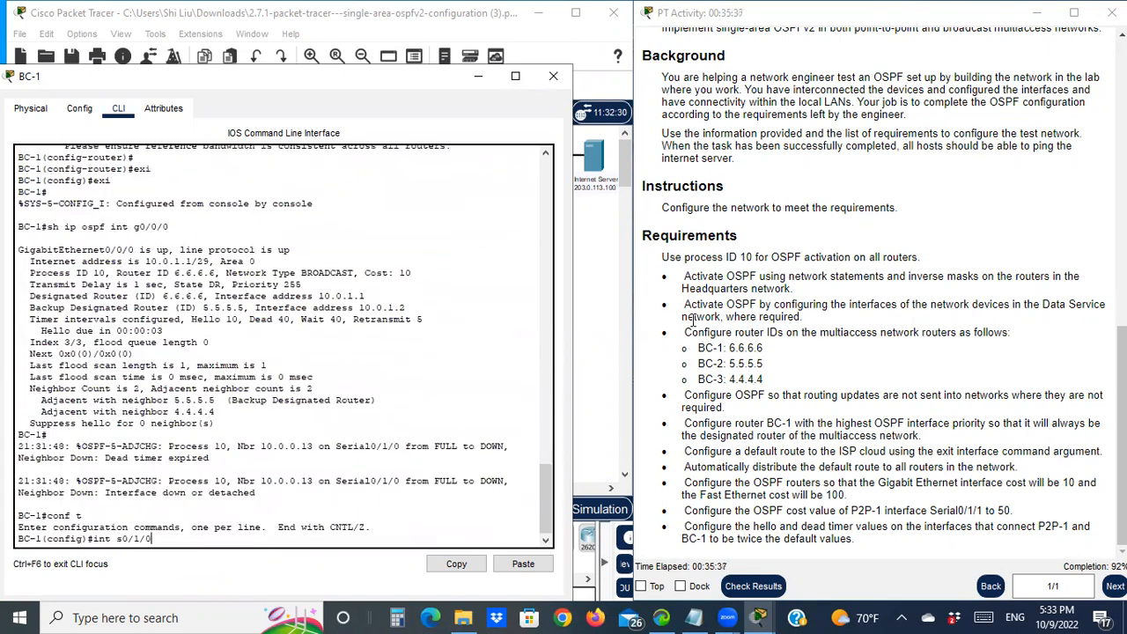
scroll(840, 300, "up", 5)
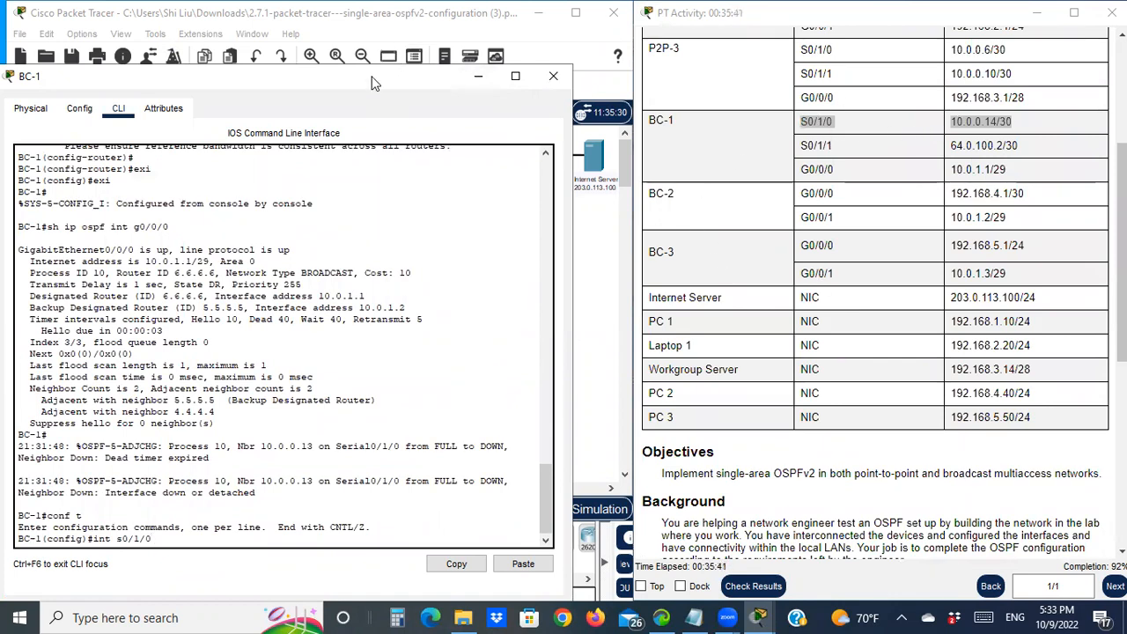
left_click_drag(370, 81, 380, 41)
key("Return")
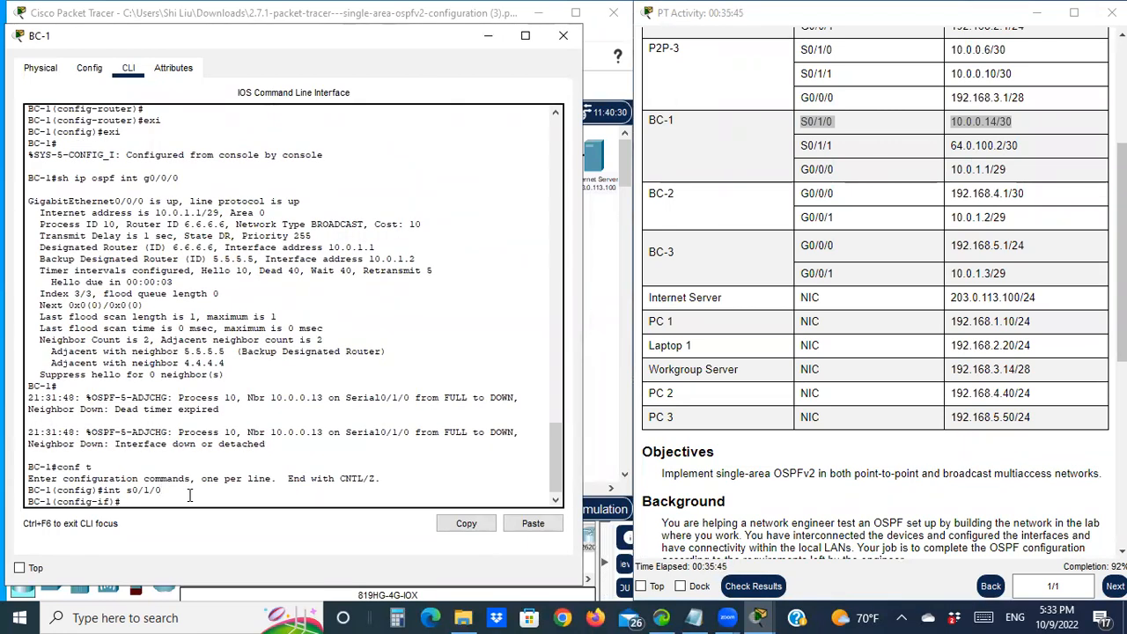
Set ip ospf hello-interval 20 on BC-1 interface s0/1/0.
type("ip")
type(" ospf")
type(" hello")
type("o")
type("-int")
key("BackSpace")
key("BackSpace")
type("val 20")
key("Return")
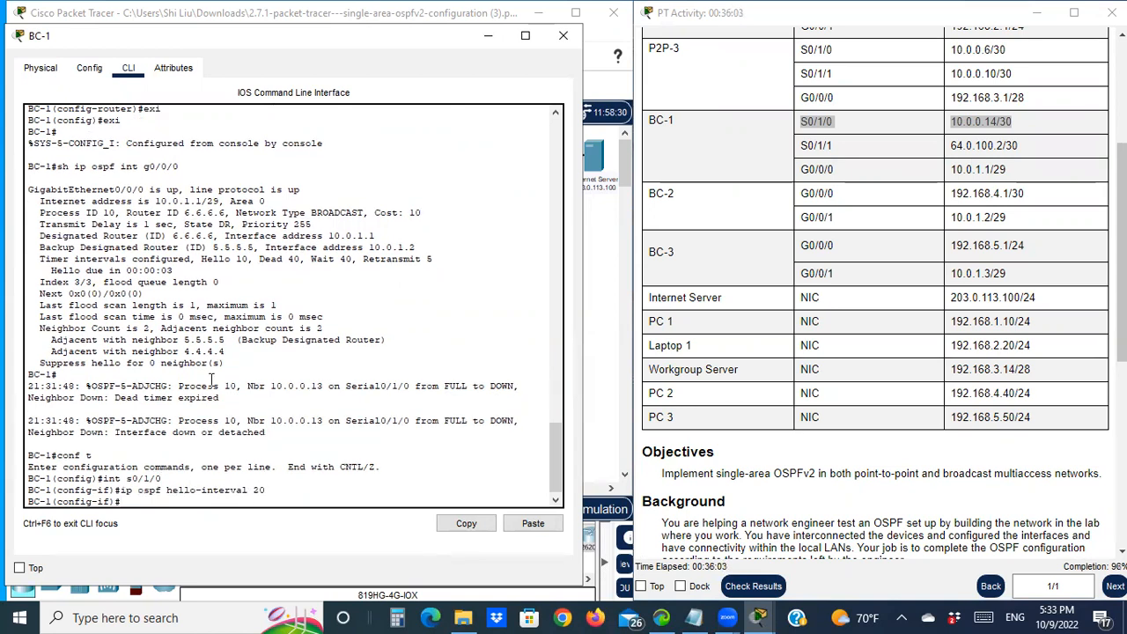
Set ip ospf dead-interval 80 on BC-1 interface s0/1/0 and minimize the BC-1 console.
type("ip ospf dead-in")
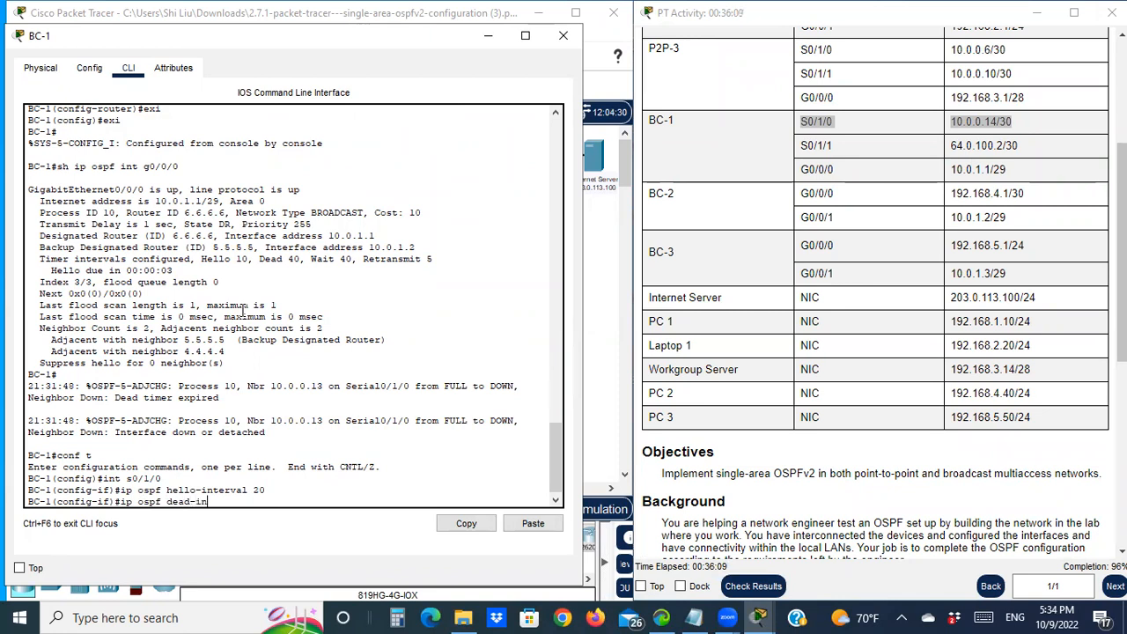
type("terval 80")
key("Return")
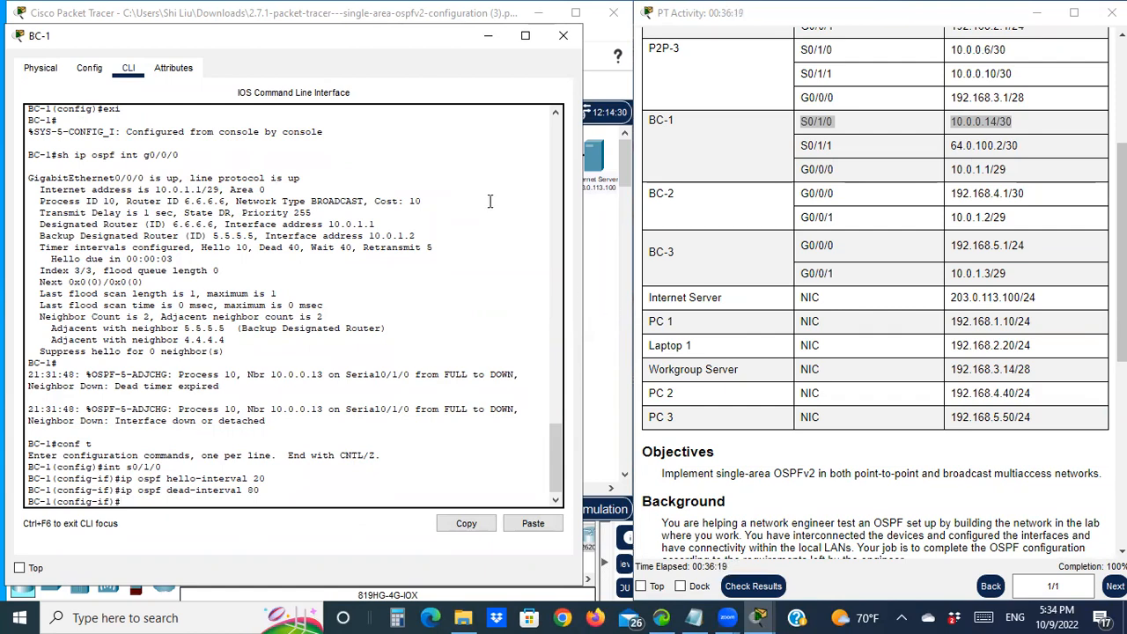
left_click(481, 39)
Review the activity's Addressing Table, background and full requirements list, and check the completion percentage.
scroll(1004, 476, "down", 3)
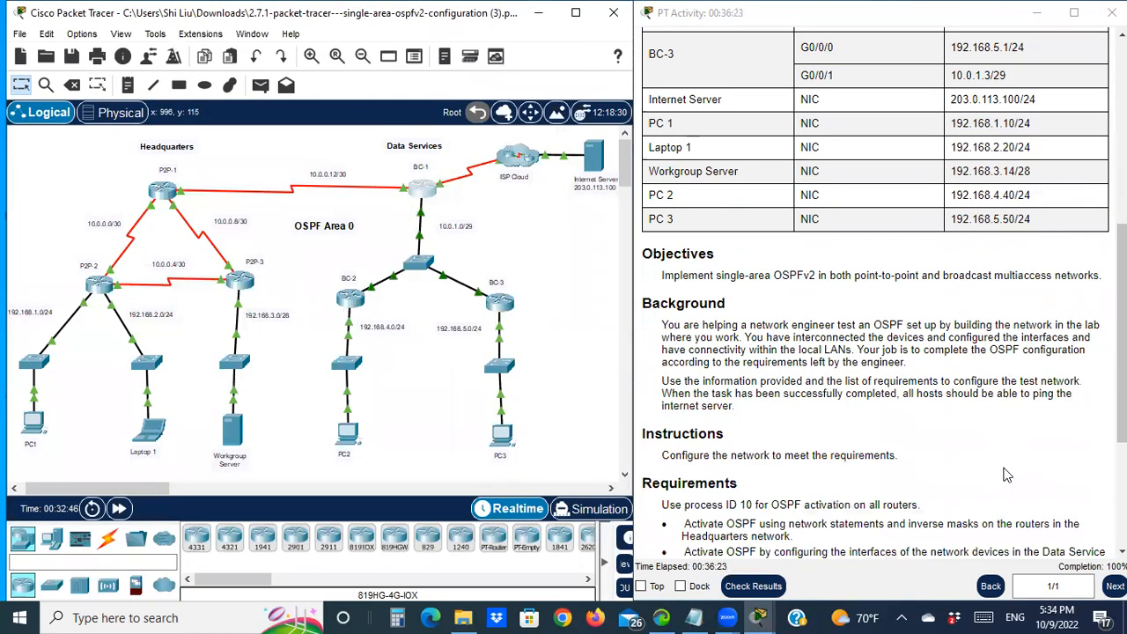
scroll(1004, 476, "down", 5)
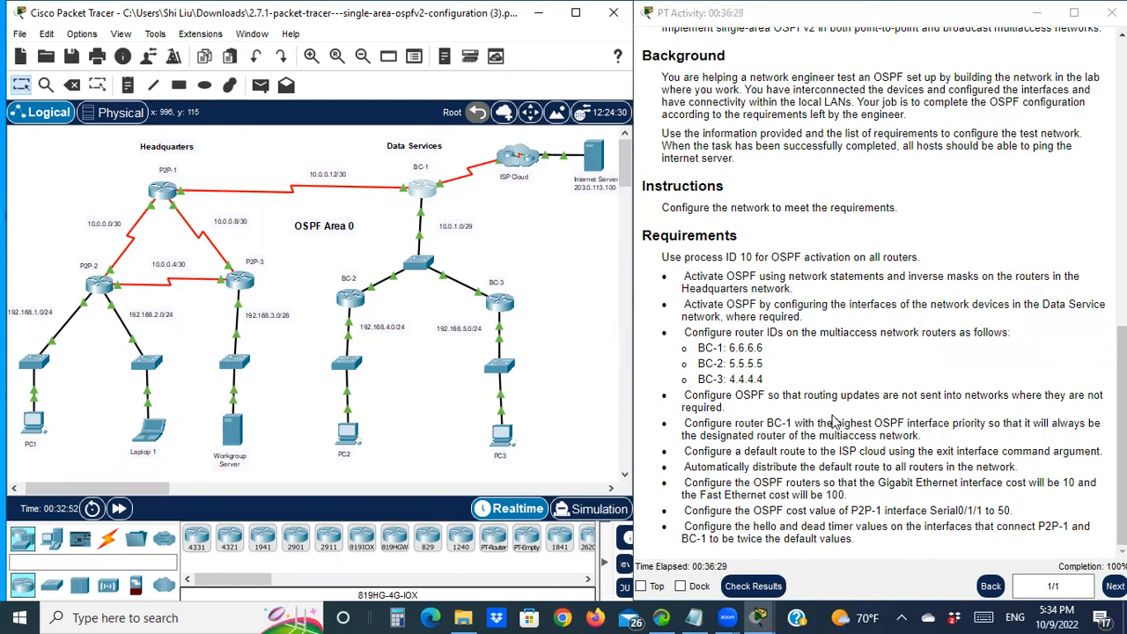
scroll(838, 424, "up", 10)
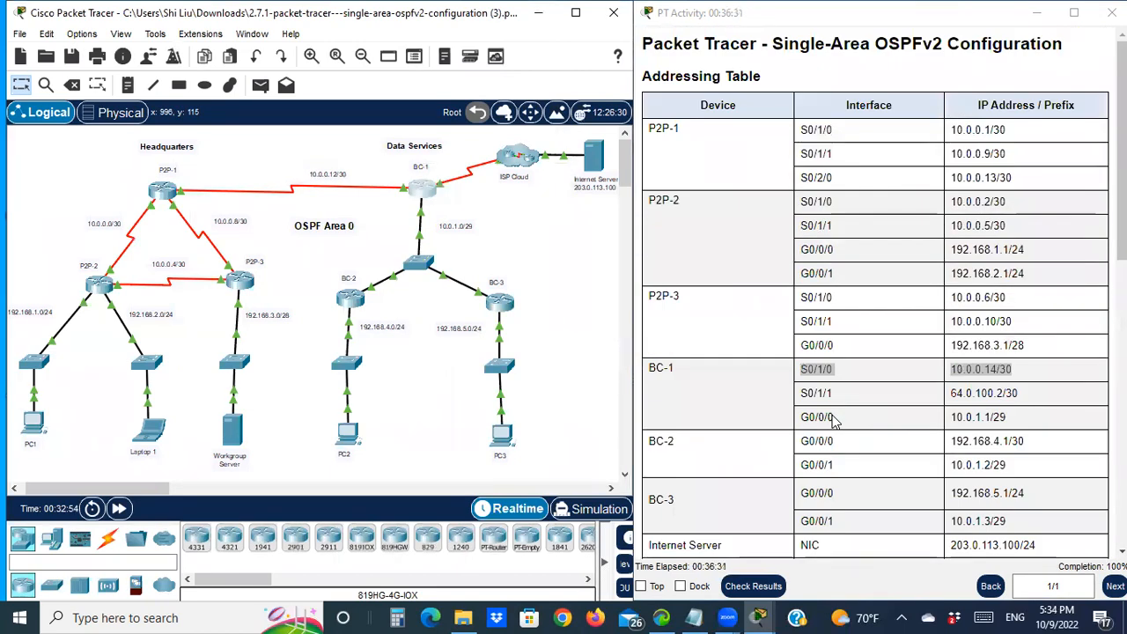
scroll(834, 421, "down", 10)
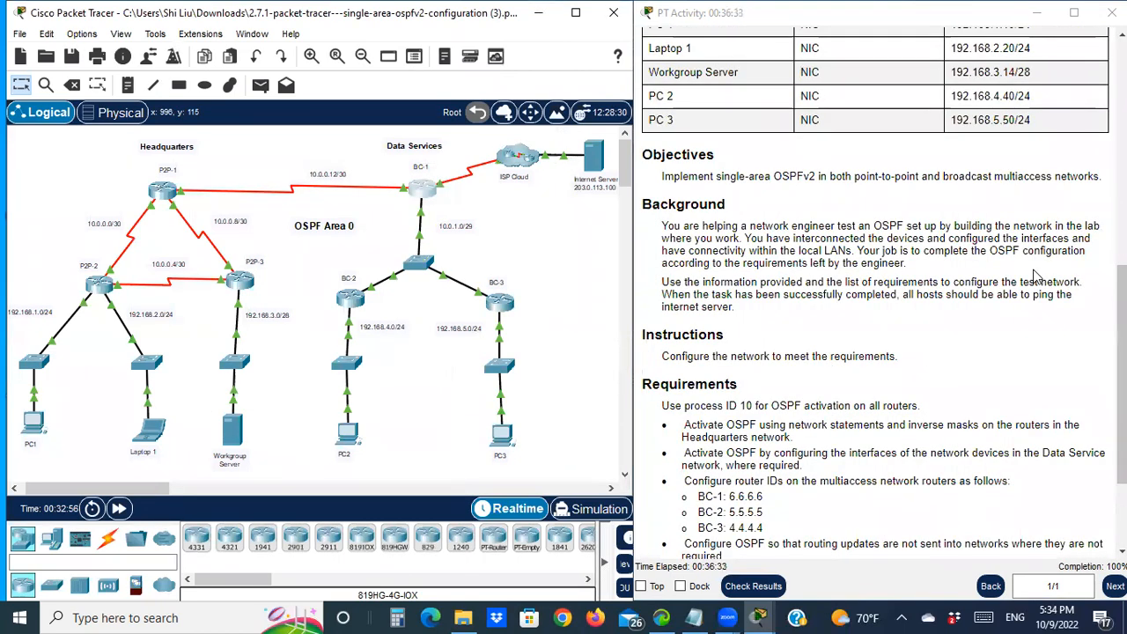
scroll(846, 301, "up", 1)
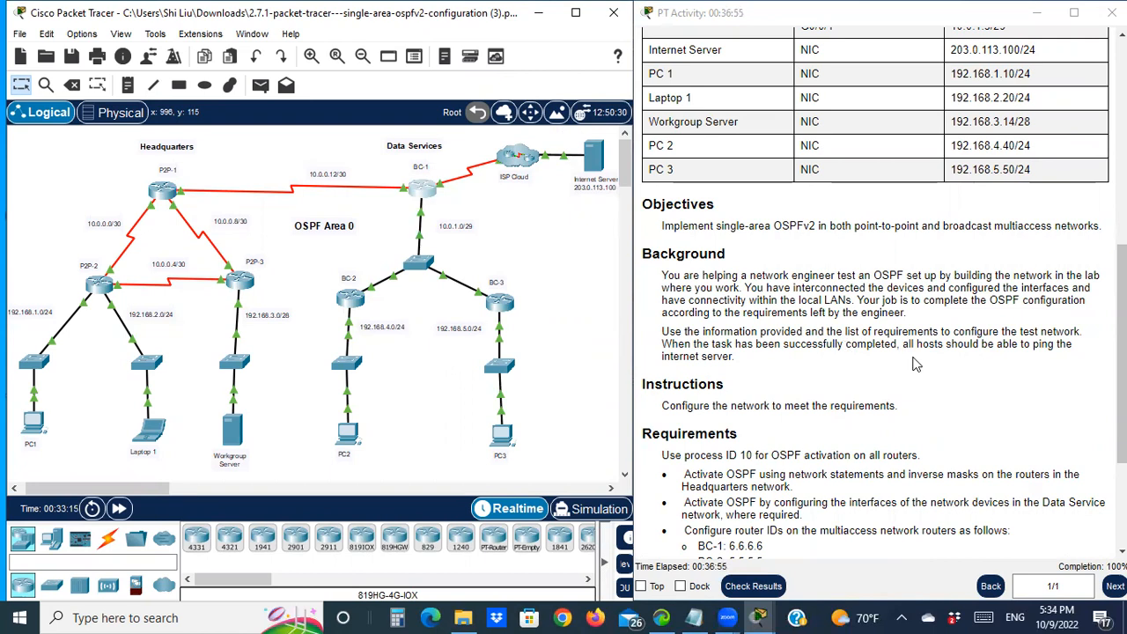
scroll(1011, 449, "down", 1)
scroll(1010, 449, "down", 3)
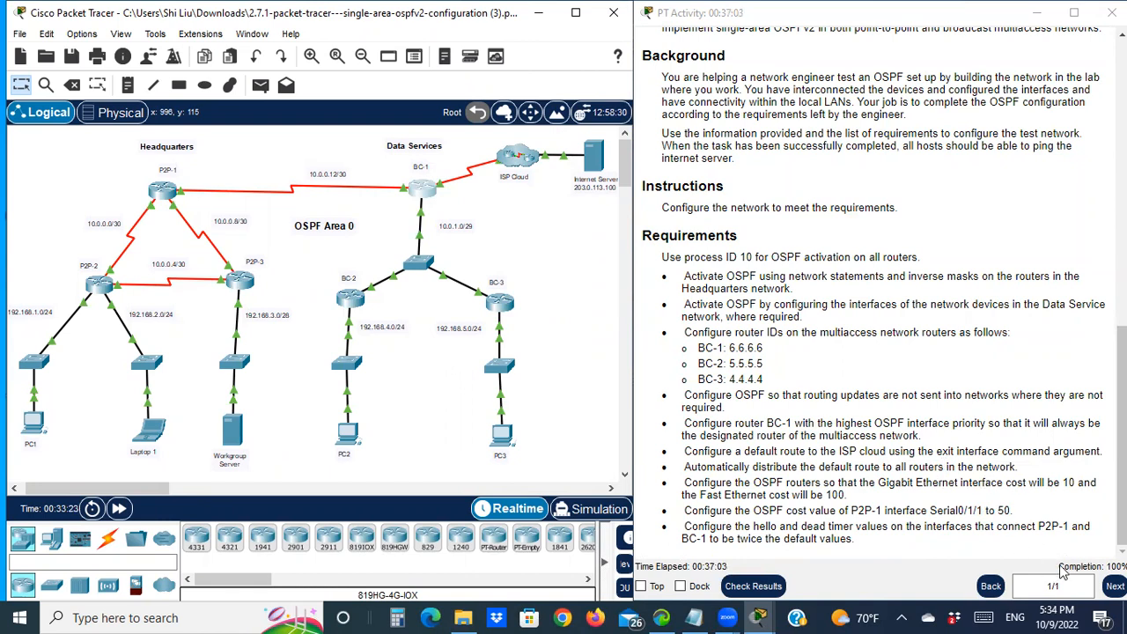
scroll(854, 304, "up", 10)
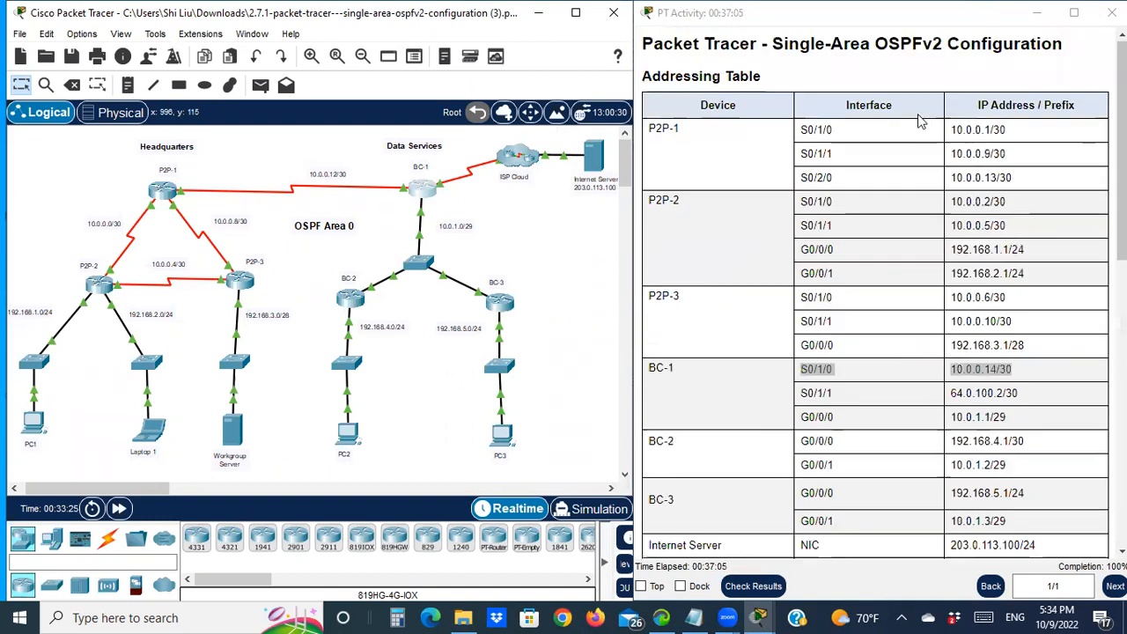